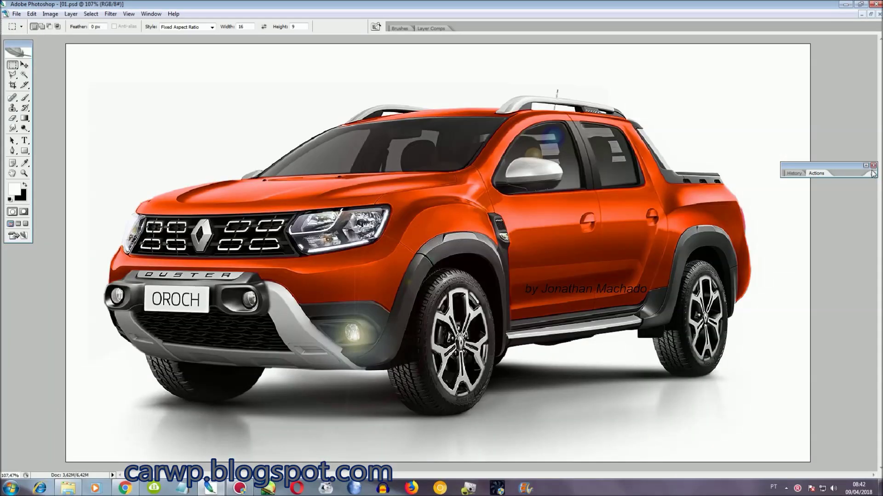
- Close the History/Actions palette and switch to the blue Dacia wagon photo, 02 - Cópia
{"action": "left_click", "coordinate": [873, 165]}
{"action": "left_click", "coordinate": [147, 14]}
{"action": "left_click", "coordinate": [156, 215]}
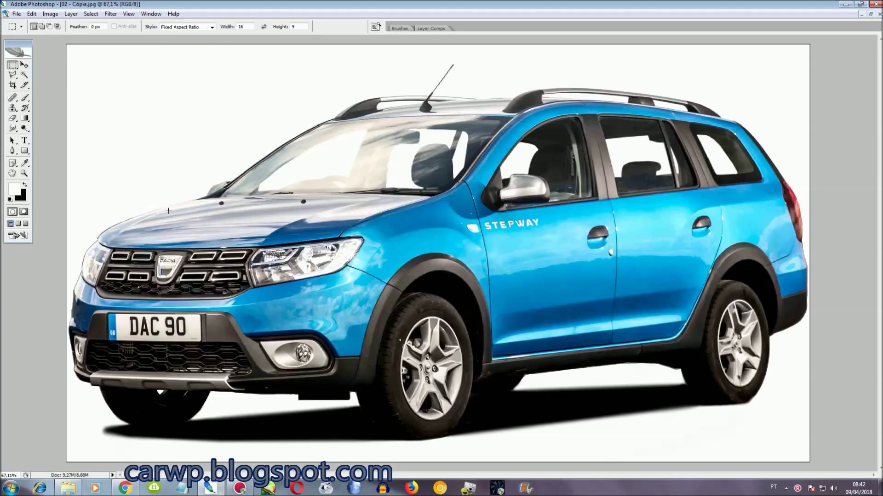
{"action": "key", "text": "ctrl+plus"}
{"action": "key", "text": "ctrl+plus"}
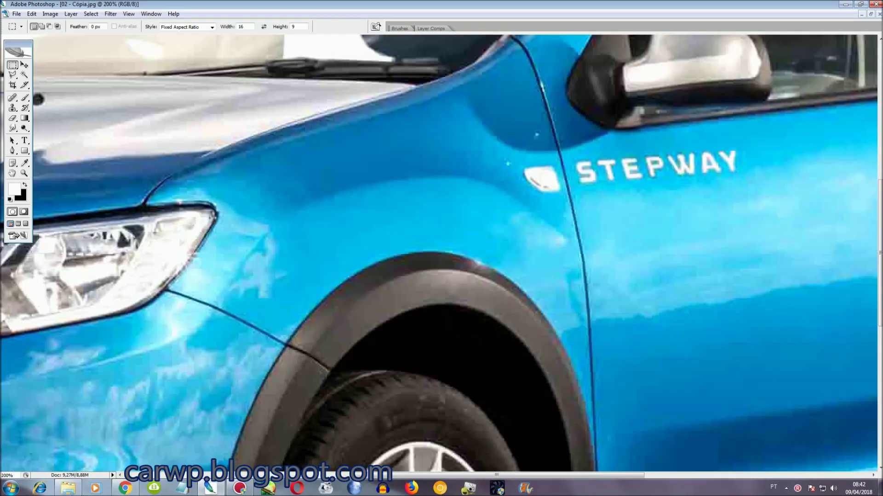
{"action": "left_click_drag", "start_coordinate": [583, 477], "coordinate": [862, 478]}
{"action": "key", "text": "ctrl+0"}
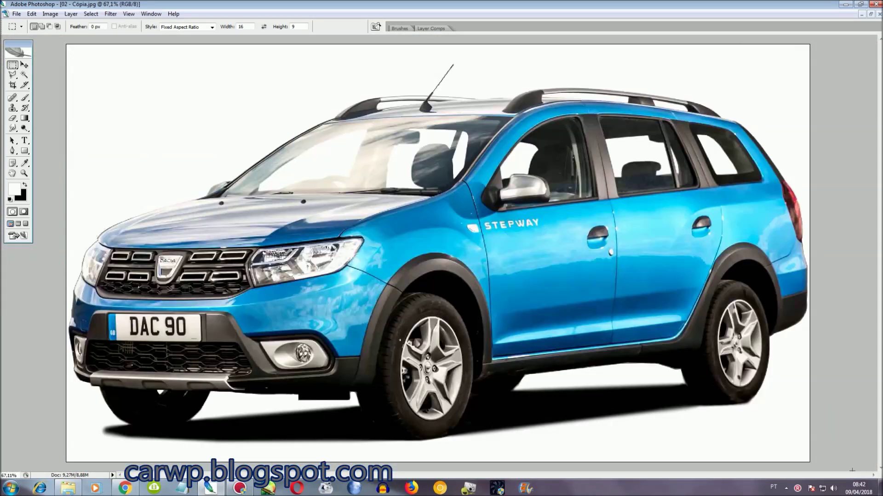
- Select the white background with the Magic Wand at tolerance 10, then invert to select the car
{"action": "key", "text": "w"}
{"action": "left_click", "coordinate": [221, 103]}
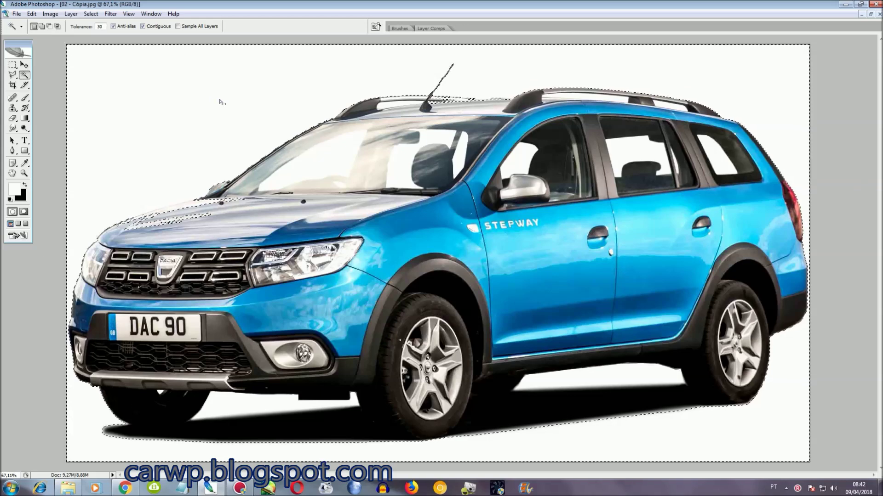
{"action": "type", "text": "10"}
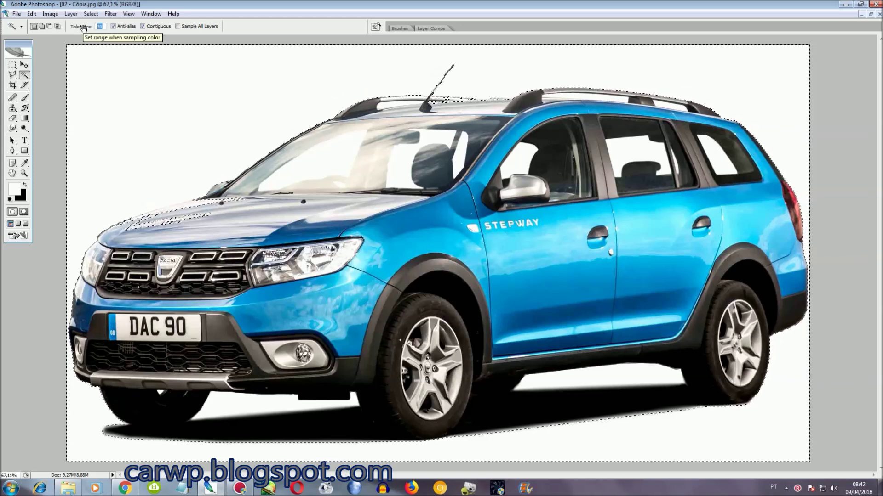
{"action": "left_click", "coordinate": [132, 100]}
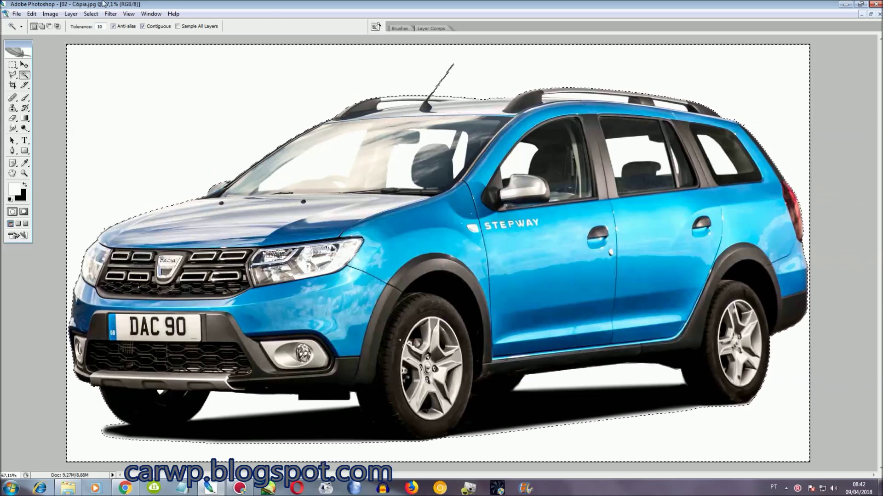
{"action": "left_click", "coordinate": [91, 14]}
{"action": "left_click", "coordinate": [99, 49]}
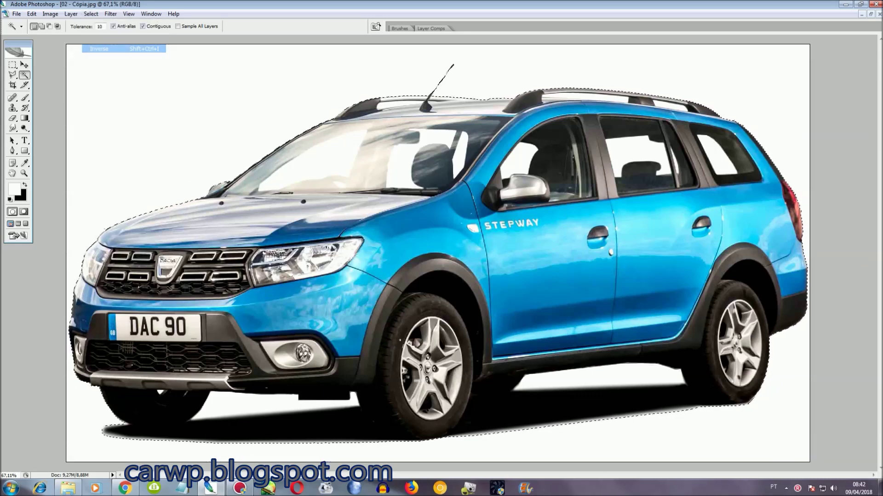
- Save the car selection as a channel named LoganMCV
{"action": "right_click", "coordinate": [307, 327]}
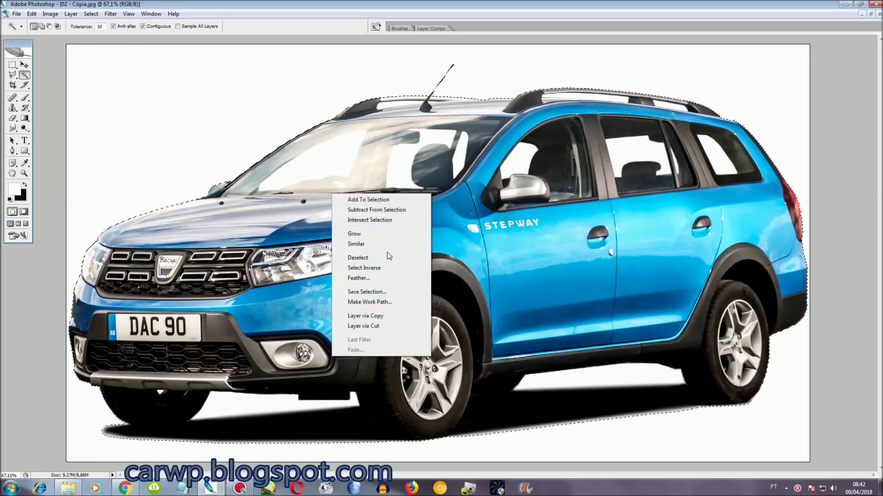
{"action": "left_click", "coordinate": [380, 291]}
{"action": "type", "text": "LoganMCV"}
{"action": "key", "text": "Return"}
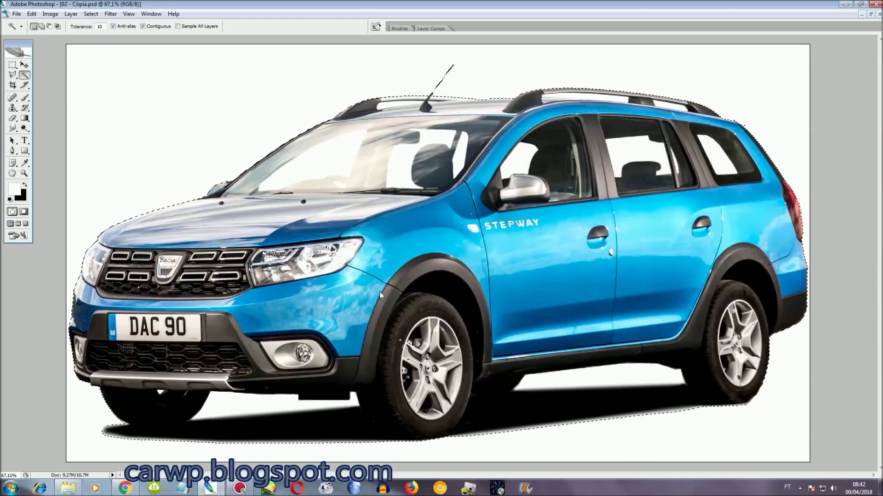
- Trace the wagon's upper body from the windscreen pillar with the Polygonal Lasso
{"action": "scroll", "coordinate": [380, 292], "scroll_direction": "up", "scroll_amount": 2}
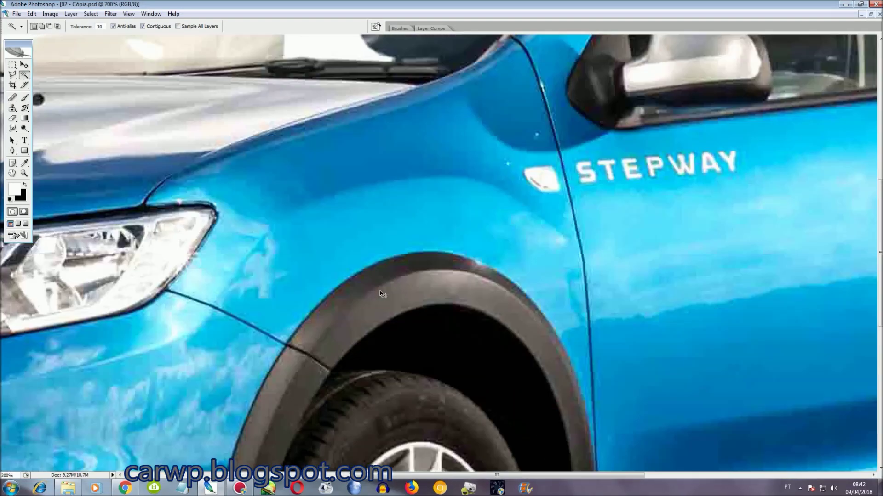
{"action": "left_click_drag", "start_coordinate": [424, 476], "coordinate": [649, 475]}
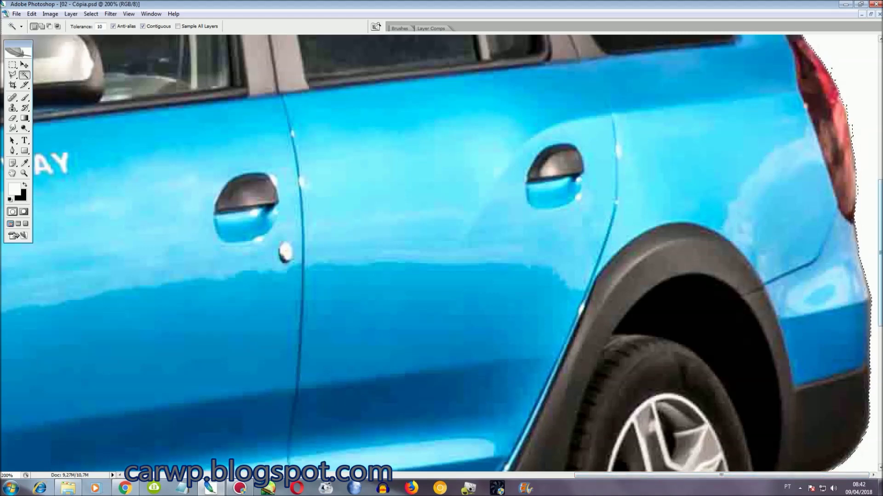
{"action": "scroll", "coordinate": [648, 322], "scroll_direction": "down", "scroll_amount": 2}
{"action": "key", "text": "l"}
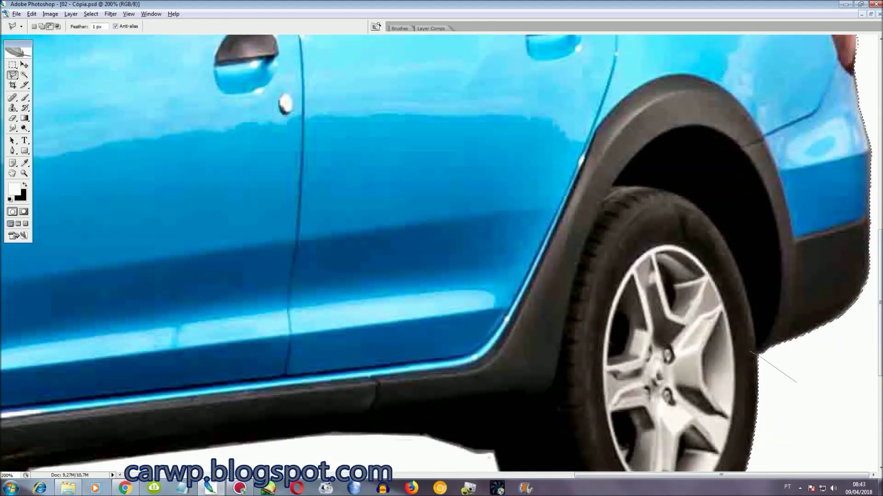
{"action": "scroll", "coordinate": [797, 383], "scroll_direction": "up", "scroll_amount": 3}
{"action": "scroll", "coordinate": [797, 382], "scroll_direction": "left", "scroll_amount": 5}
{"action": "scroll", "coordinate": [735, 275], "scroll_direction": "left", "scroll_amount": 5}
{"action": "scroll", "coordinate": [685, 211], "scroll_direction": "left", "scroll_amount": 5}
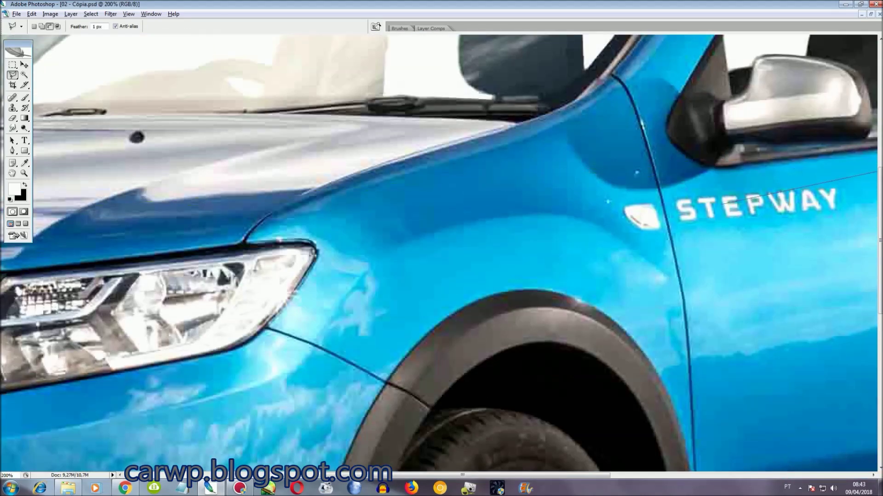
{"action": "double_click", "coordinate": [658, 180]}
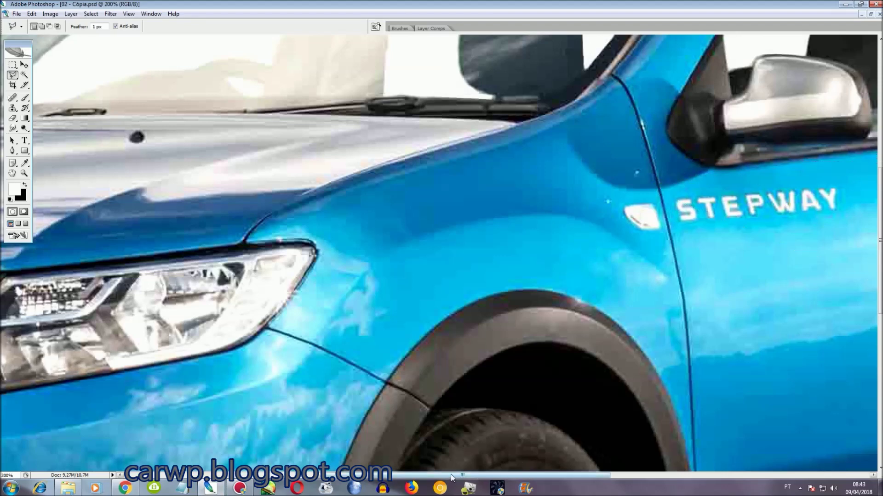
- Extend the outline around the rear door and wheel, closing it along the car's bottom edge
{"action": "left_click_drag", "start_coordinate": [450, 475], "coordinate": [709, 475]}
{"action": "scroll", "coordinate": [459, 253], "scroll_direction": "down", "scroll_amount": 3}
{"action": "left_click", "coordinate": [780, 419], "text": "shift"}
{"action": "left_click", "coordinate": [758, 407]}
{"action": "scroll", "coordinate": [486, 84], "scroll_direction": "up", "scroll_amount": 5}
{"action": "scroll", "coordinate": [455, 198], "scroll_direction": "left", "scroll_amount": 10}
{"action": "scroll", "coordinate": [425, 311], "scroll_direction": "left", "scroll_amount": 1}
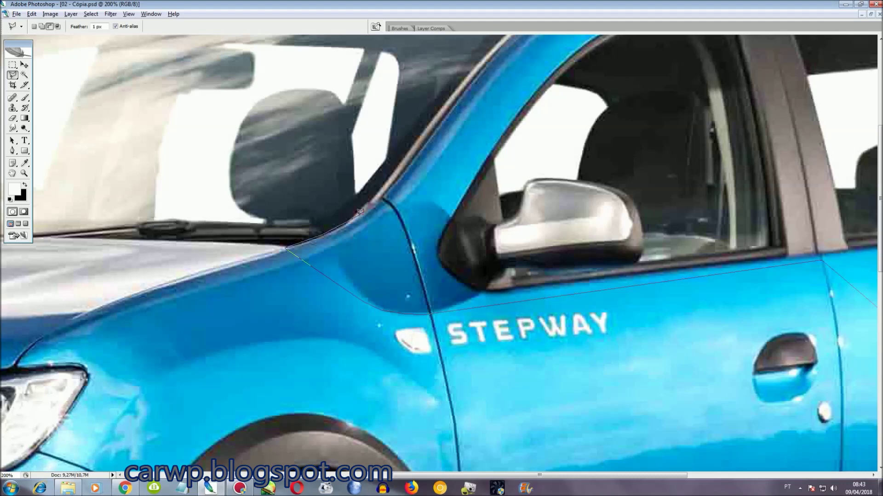
{"action": "scroll", "coordinate": [466, 91], "scroll_direction": "up", "scroll_amount": 5}
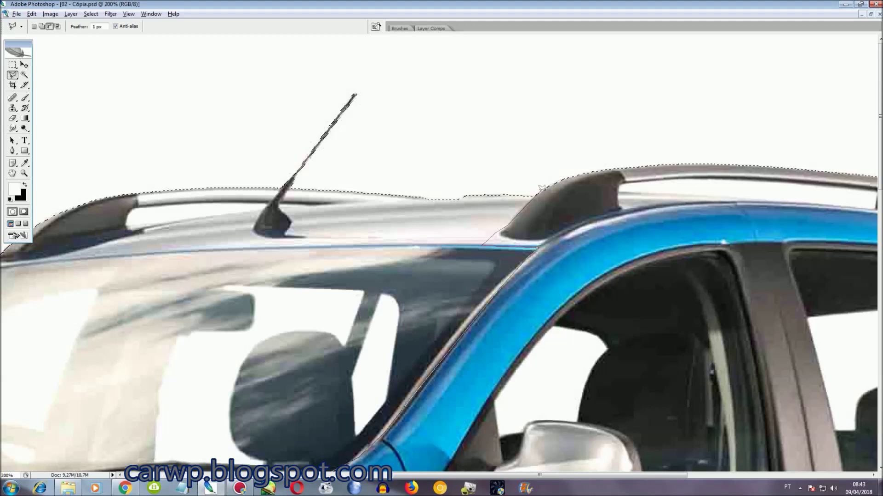
{"action": "key", "text": "ctrl+minus"}
{"action": "key", "text": "ctrl+minus"}
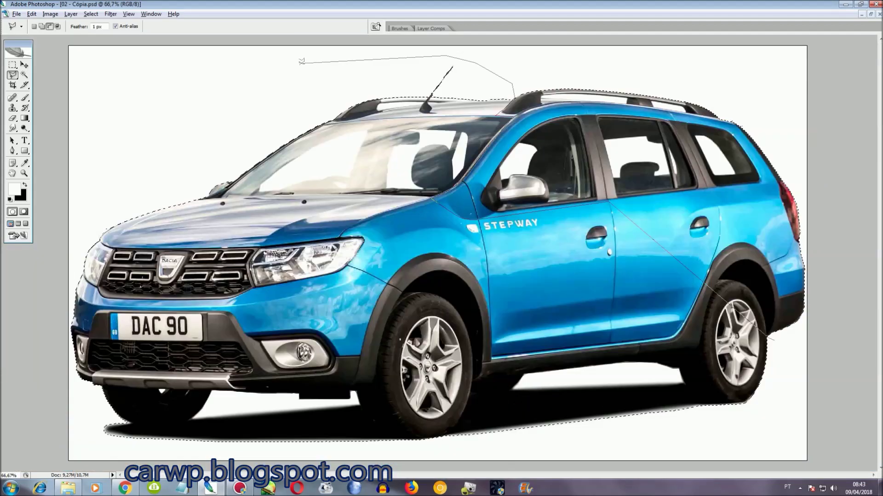
{"action": "double_click", "coordinate": [736, 336]}
- Add outline points along the roof edge near the front door
{"action": "key", "text": "ctrl+plus"}
{"action": "key", "text": "ctrl+plus"}
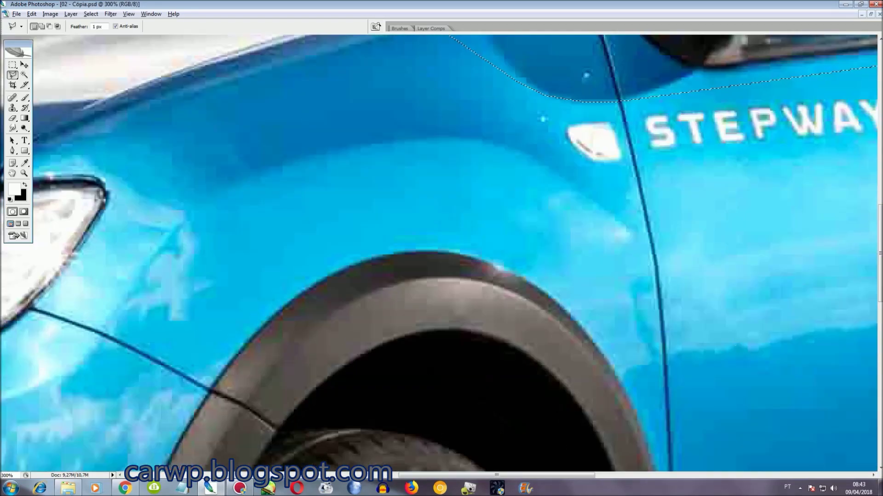
{"action": "key", "text": "ctrl+plus"}
{"action": "left_click_drag", "start_coordinate": [648, 475], "coordinate": [853, 475]}
{"action": "scroll", "coordinate": [855, 411], "scroll_direction": "up", "scroll_amount": 3}
{"action": "scroll", "coordinate": [855, 411], "scroll_direction": "up", "scroll_amount": 3}
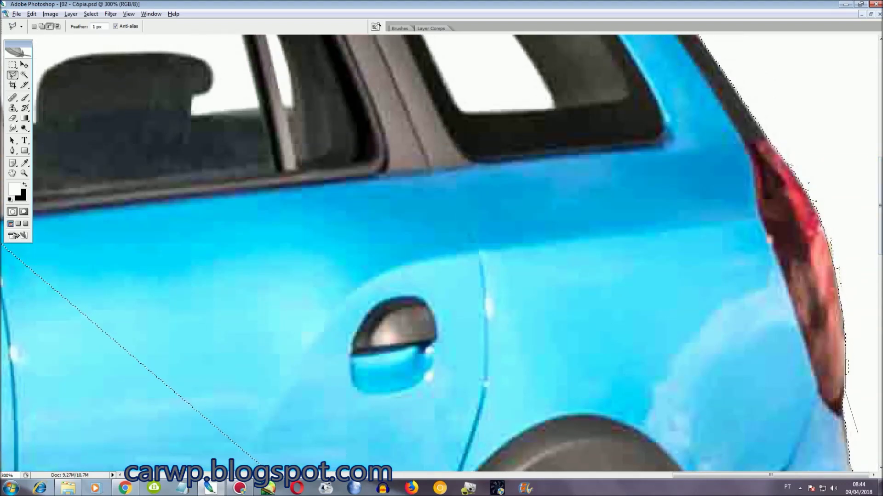
{"action": "scroll", "coordinate": [854, 331], "scroll_direction": "up", "scroll_amount": 5}
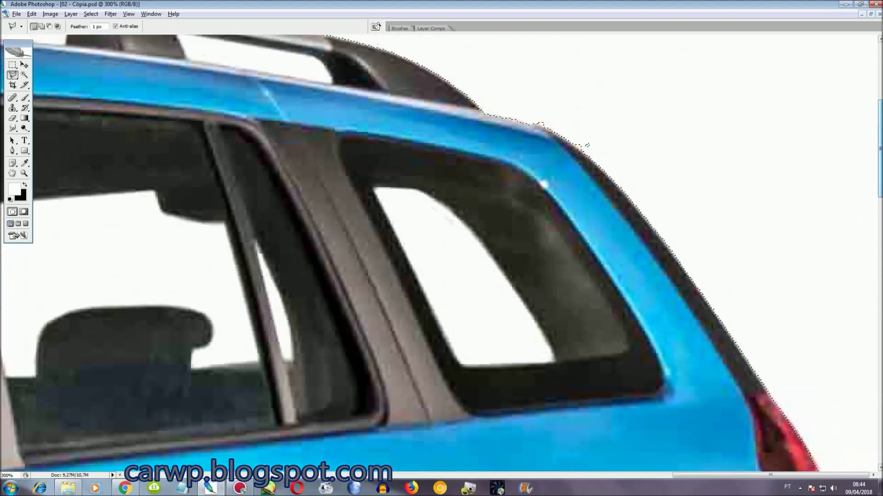
{"action": "left_click", "coordinate": [756, 370]}
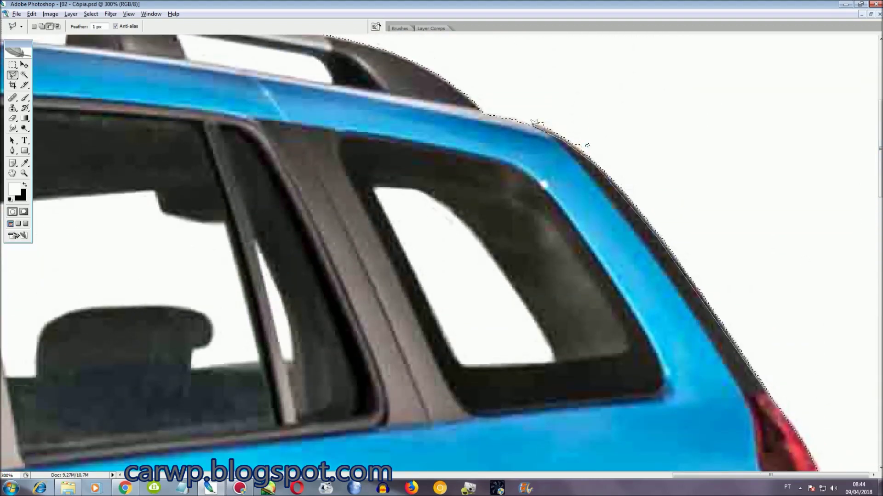
{"action": "key", "text": "ctrl+0"}
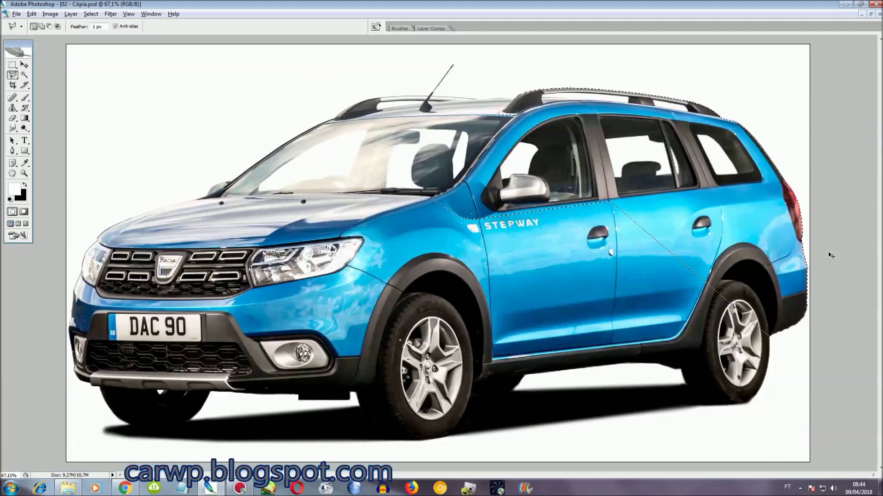
- Save the rear-body outline as a selection named LoganMCVs
{"action": "right_click", "coordinate": [662, 194]}
{"action": "left_click", "coordinate": [681, 230]}
{"action": "type", "text": "LoganMCV"}
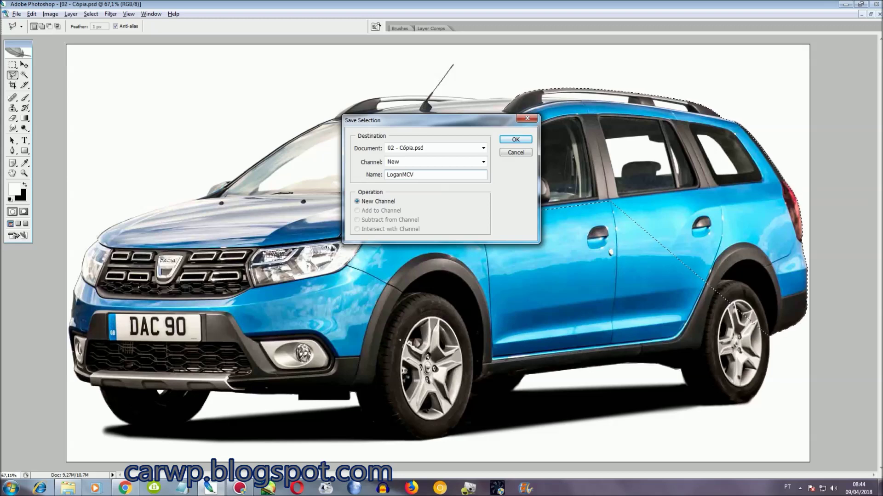
{"action": "type", "text": "s"}
{"action": "key", "text": "Return"}
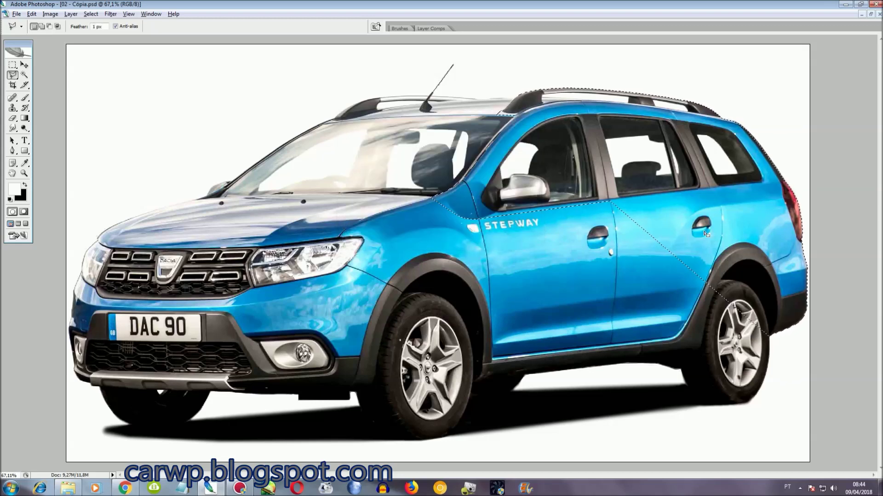
- Paste the blue wagon piece as a new layer on the orange Oroch image, 01.psd
{"action": "left_click", "coordinate": [151, 14]}
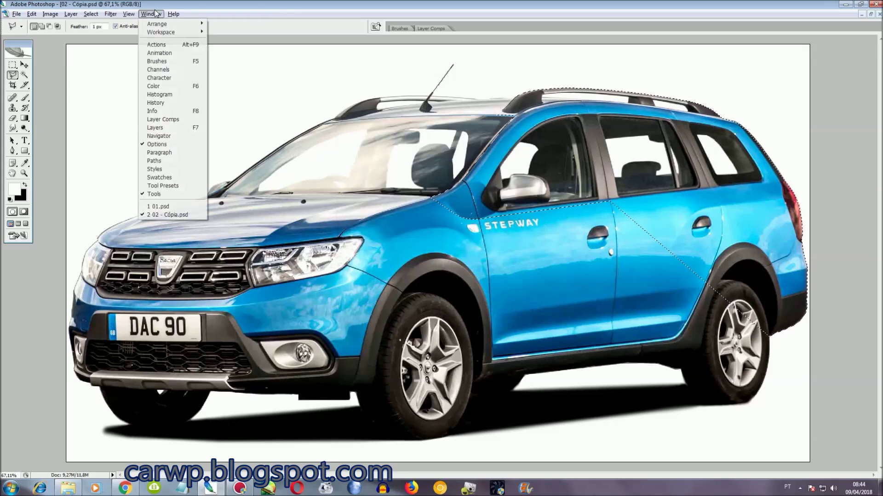
{"action": "left_click", "coordinate": [156, 205]}
{"action": "key", "text": "ctrl+v"}
{"action": "key", "text": "ctrl+t"}
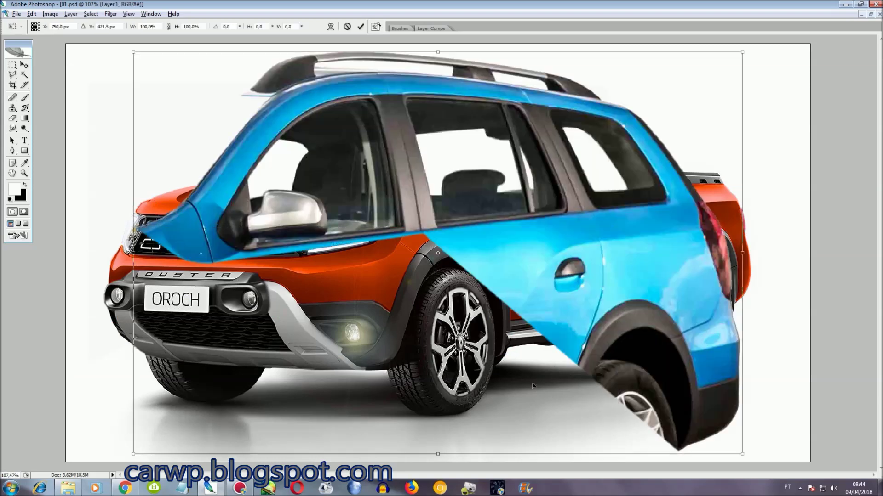
- Scale the blue piece to about 52% and align it over the Oroch's cabin and rear
{"action": "mouse_move", "coordinate": [642, 427]}
{"action": "left_mouse_down"}
{"action": "mouse_move", "coordinate": [666, 266]}
{"action": "mouse_move", "coordinate": [667, 277]}
{"action": "left_mouse_up"}
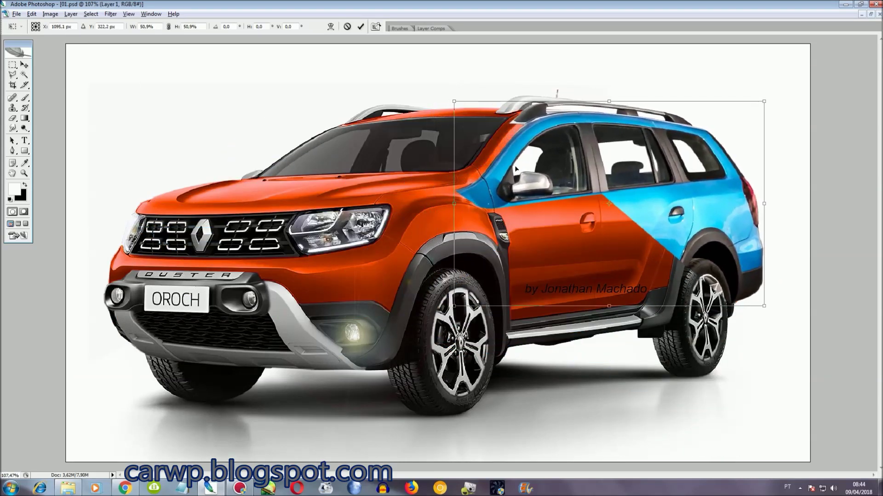
{"action": "left_click_drag", "start_coordinate": [453, 104], "coordinate": [447, 100]}
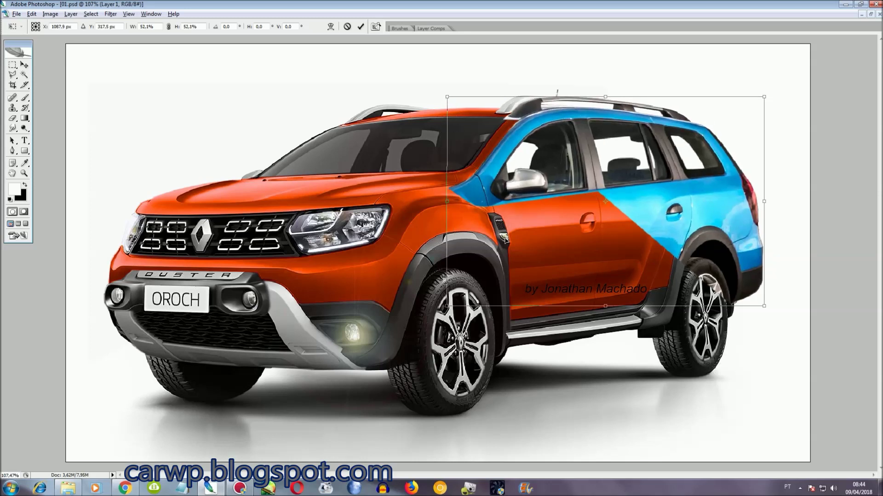
{"action": "left_click_drag", "start_coordinate": [506, 239], "coordinate": [503, 230]}
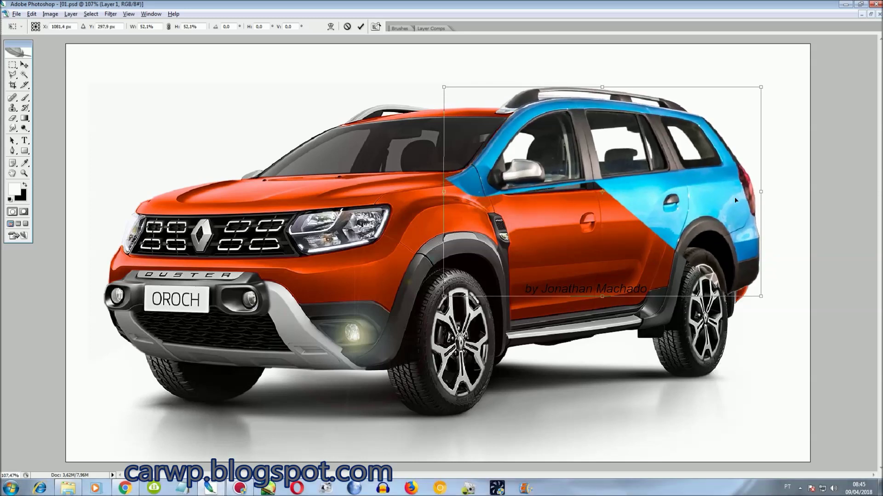
- Skew the blue layer slightly vertically instead of rotating it, and commit the transform
{"action": "left_click_drag", "start_coordinate": [787, 297], "coordinate": [780, 310]}
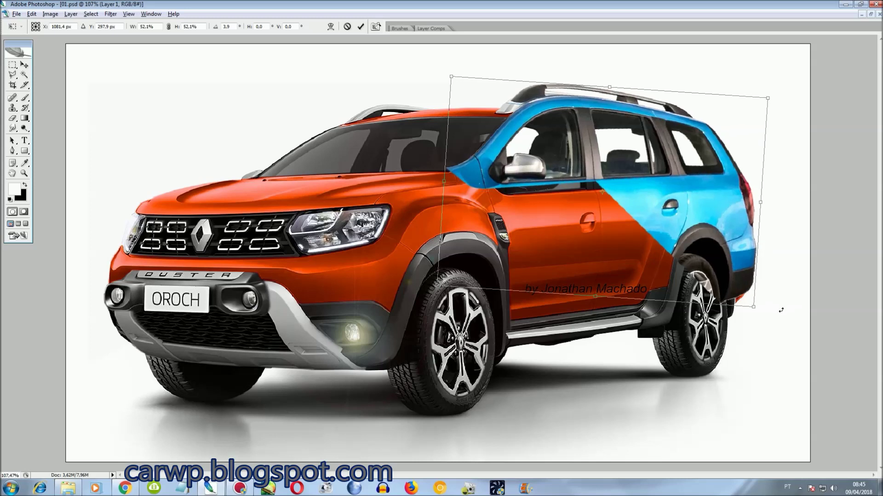
{"action": "key", "text": "ctrl+z"}
{"action": "right_click", "coordinate": [783, 285]}
{"action": "left_click", "coordinate": [765, 201]}
{"action": "left_click_drag", "start_coordinate": [762, 197], "coordinate": [767, 211]}
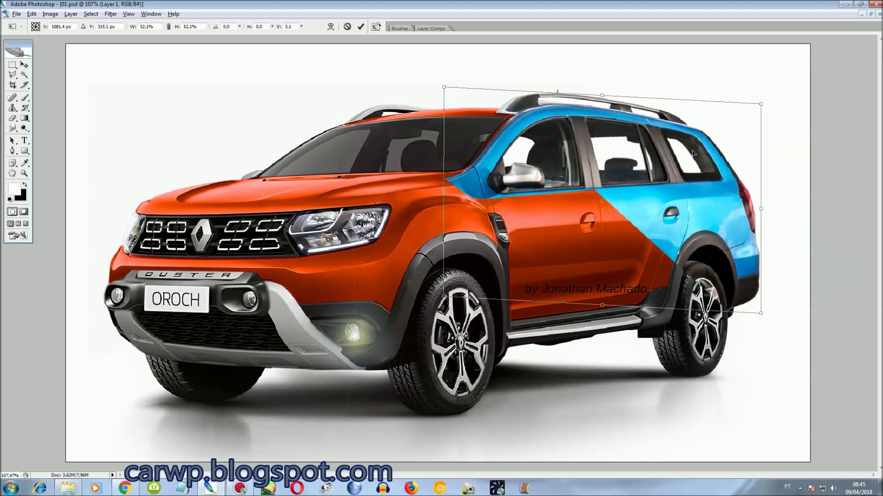
{"action": "key", "text": "Return"}
- Lower the blue wagon layer's opacity to 85%
{"action": "key", "text": "l"}
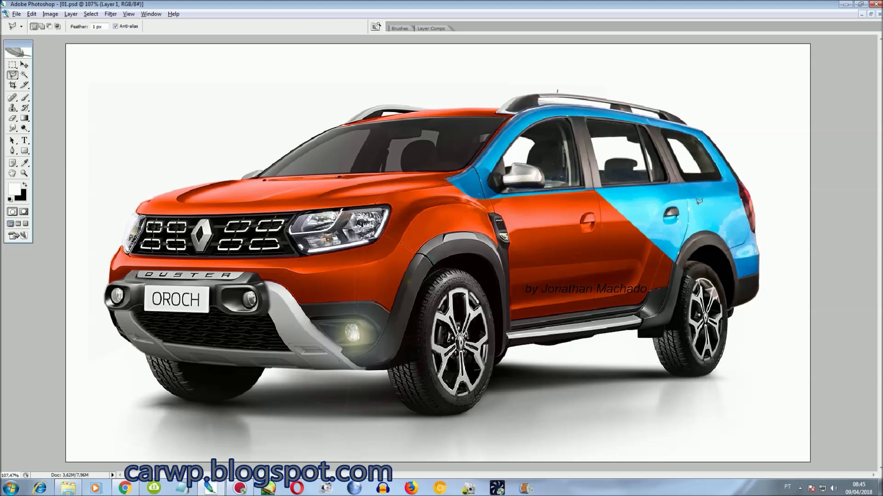
{"action": "key", "text": "F7"}
{"action": "left_click", "coordinate": [853, 400]}
{"action": "left_click_drag", "start_coordinate": [853, 410], "coordinate": [848, 411]}
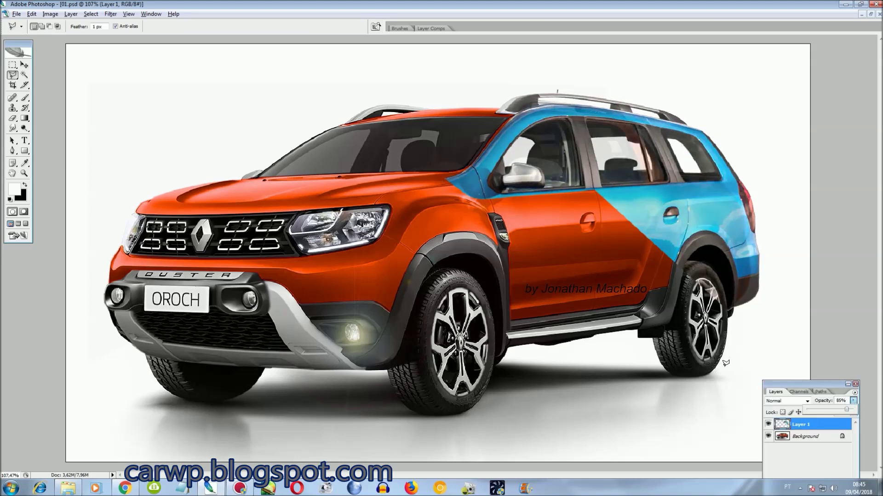
- Warp the blue layer's front pillar and window leftward to match the orange car
{"action": "key", "text": "ctrl+plus"}
{"action": "key", "text": "ctrl+plus"}
{"action": "scroll", "coordinate": [442, 253], "scroll_direction": "up", "scroll_amount": 3}
{"action": "scroll", "coordinate": [441, 253], "scroll_direction": "up", "scroll_amount": 3}
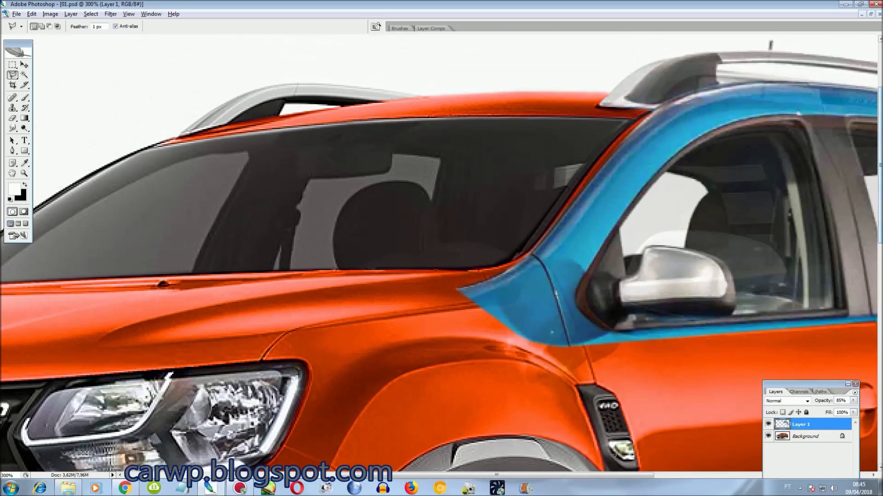
{"action": "scroll", "coordinate": [442, 253], "scroll_direction": "right", "scroll_amount": 5}
{"action": "key", "text": "ctrl+t"}
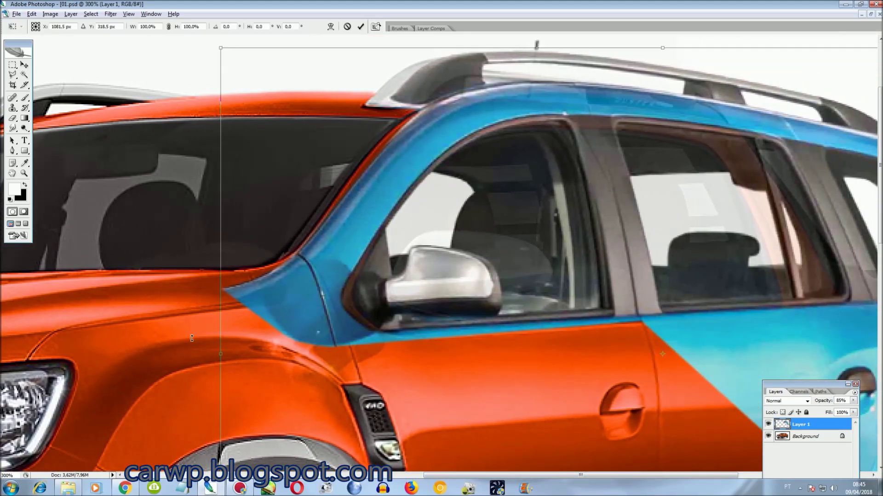
{"action": "left_click_drag", "start_coordinate": [218, 341], "coordinate": [220, 339]}
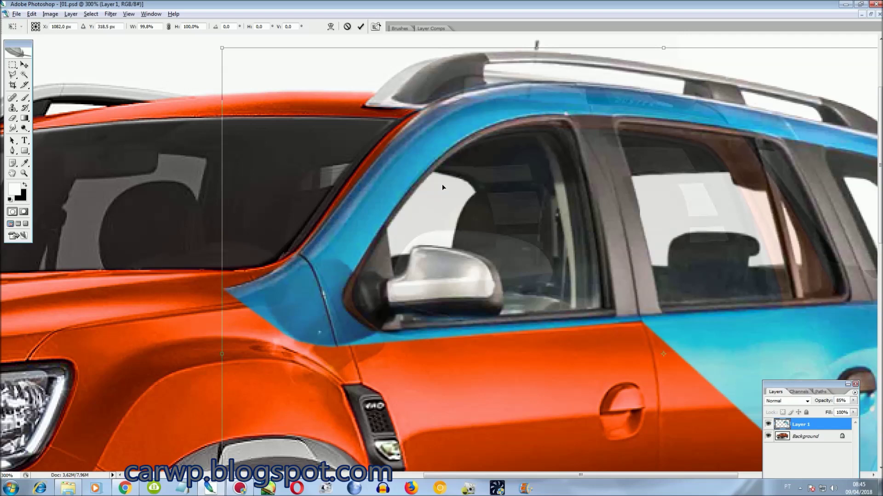
{"action": "right_click", "coordinate": [444, 113]}
{"action": "left_click", "coordinate": [460, 181]}
{"action": "left_click_drag", "start_coordinate": [411, 149], "coordinate": [396, 147]}
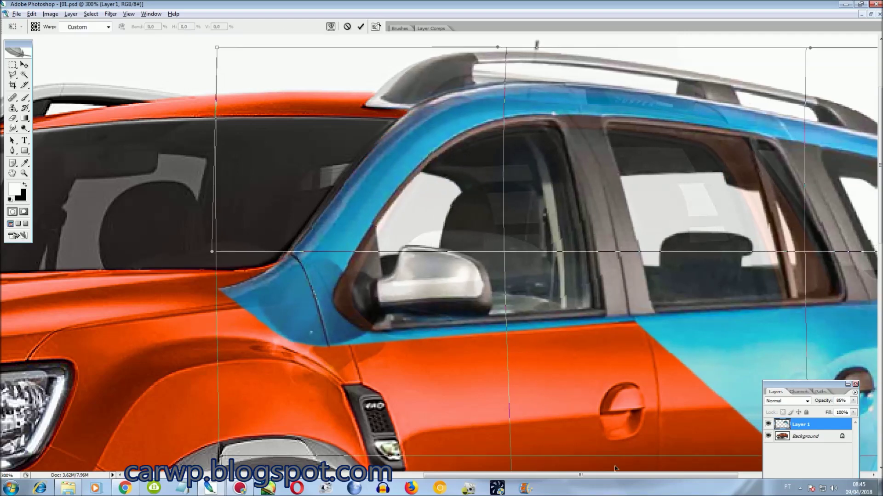
- Shift the warped rear section slightly right, then apply the warp and fit the view
{"action": "left_click_drag", "start_coordinate": [597, 477], "coordinate": [712, 477]}
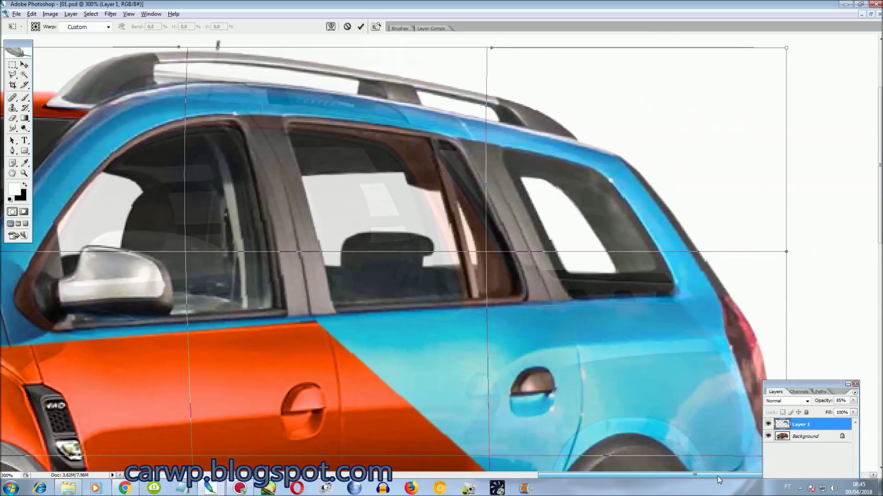
{"action": "scroll", "coordinate": [394, 254], "scroll_direction": "down", "scroll_amount": 5}
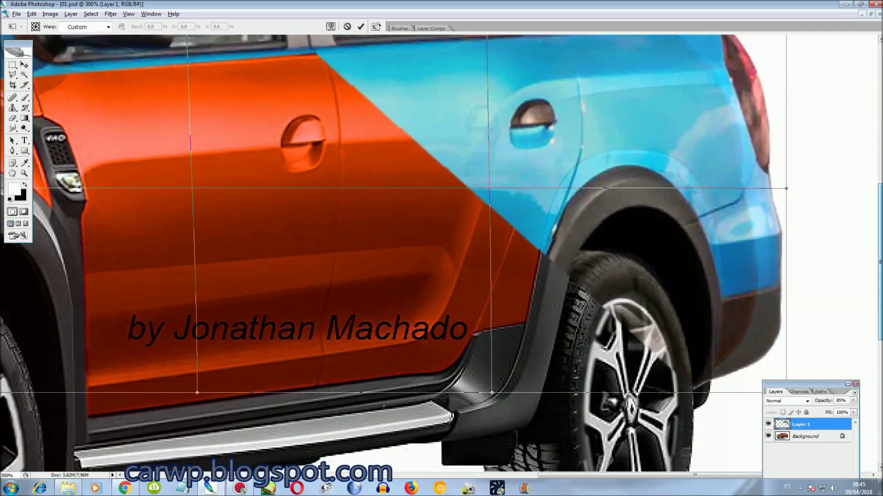
{"action": "left_click_drag", "start_coordinate": [879, 318], "coordinate": [880, 266]}
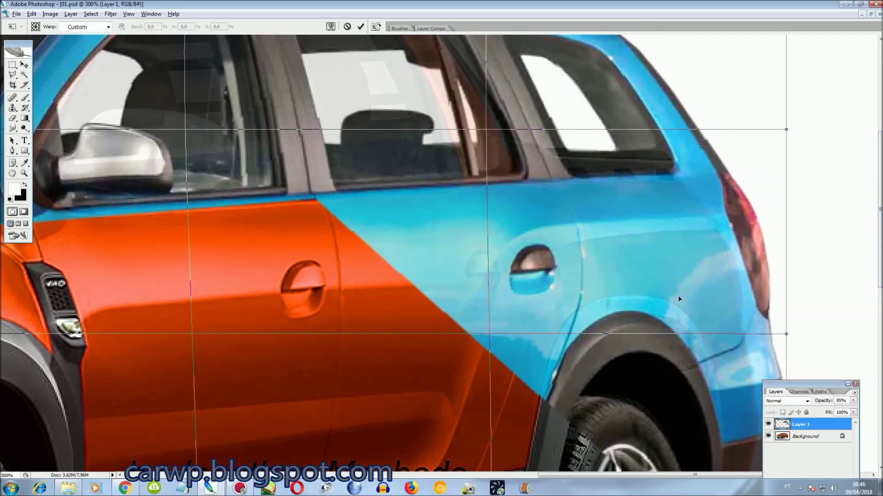
{"action": "scroll", "coordinate": [679, 299], "scroll_direction": "up", "scroll_amount": 1}
{"action": "scroll", "coordinate": [679, 300], "scroll_direction": "up", "scroll_amount": 1}
{"action": "scroll", "coordinate": [679, 299], "scroll_direction": "up", "scroll_amount": 1}
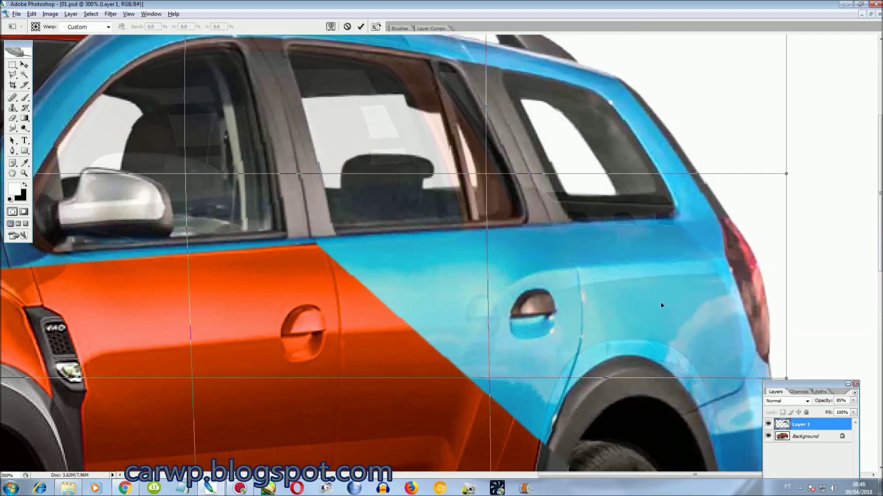
{"action": "left_click_drag", "start_coordinate": [319, 249], "coordinate": [326, 249]}
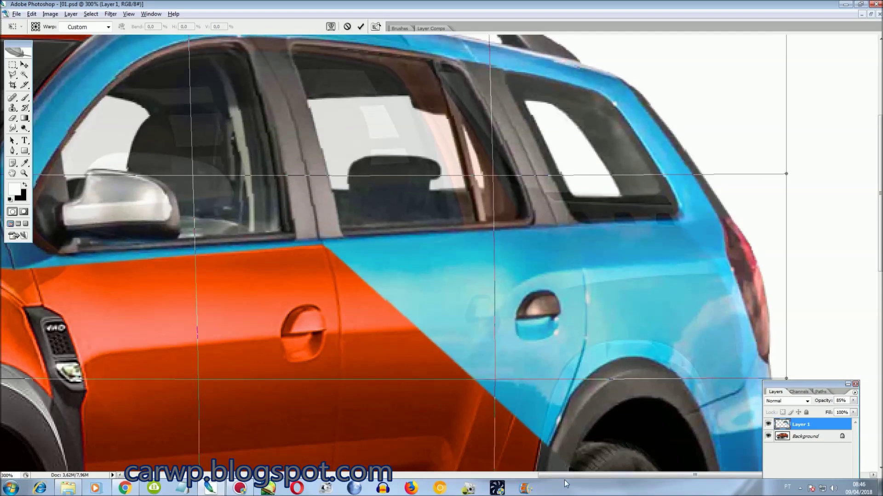
{"action": "left_click_drag", "start_coordinate": [553, 474], "coordinate": [482, 474]}
{"action": "scroll", "coordinate": [303, 101], "scroll_direction": "up", "scroll_amount": 3}
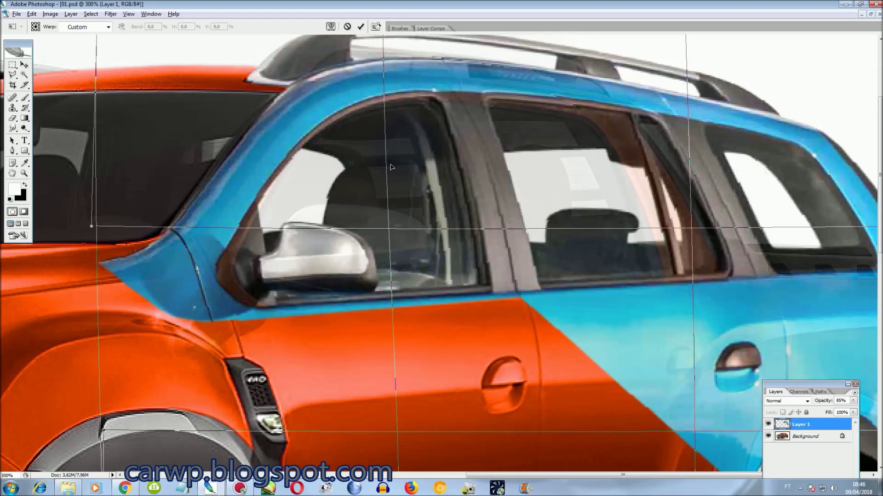
{"action": "key", "text": "Return"}
{"action": "key", "text": "ctrl+0"}
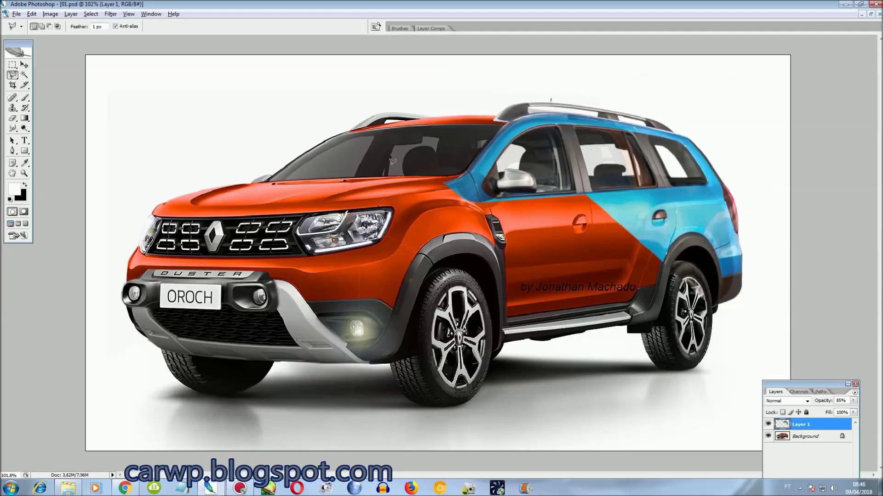
- Restore the blue layer to 100% opacity, hide it, and zoom in on the rear door and wheel
{"action": "left_click_drag", "start_coordinate": [852, 405], "coordinate": [853, 409]}
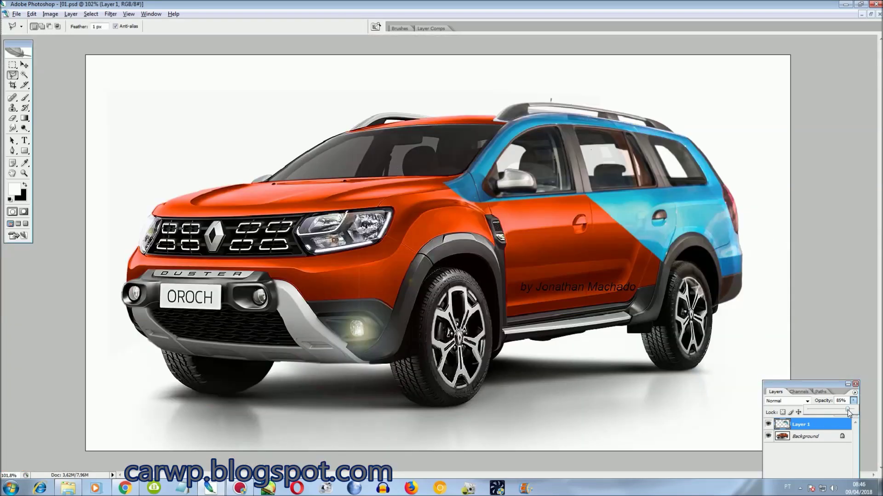
{"action": "left_click", "coordinate": [768, 424]}
{"action": "key", "text": "ctrl+plus"}
{"action": "key", "text": "ctrl+plus"}
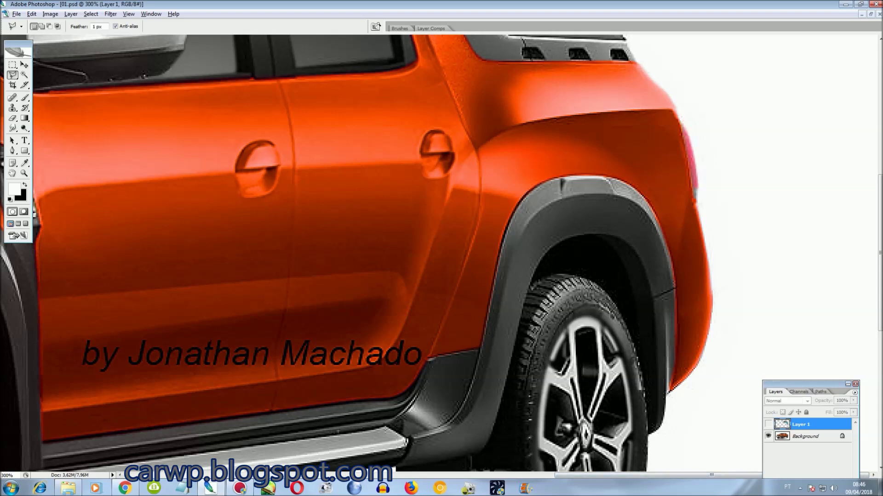
{"action": "left_click", "coordinate": [768, 425]}
{"action": "left_click", "coordinate": [768, 424]}
- Delete the blue paint inside the outlined rear-door area and compare against the orange body
{"action": "left_click", "coordinate": [768, 424]}
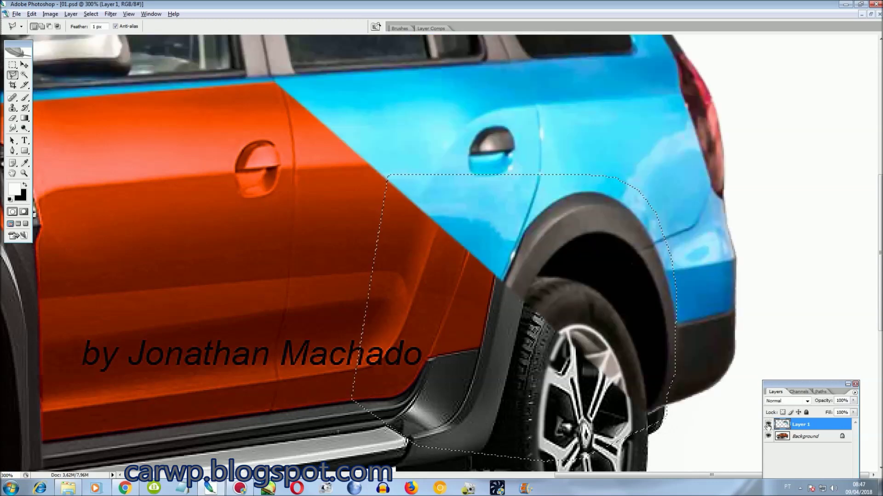
{"action": "key", "text": "Delete"}
{"action": "key", "text": "ctrl+d"}
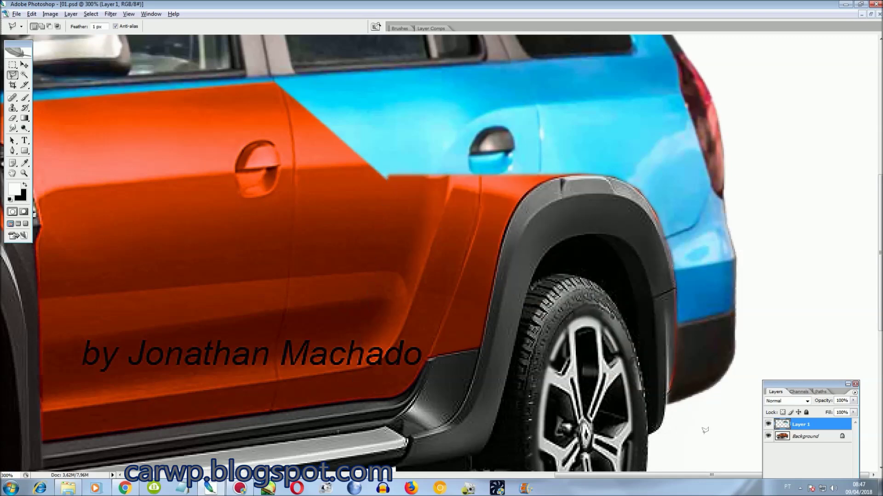
{"action": "scroll", "coordinate": [694, 428], "scroll_direction": "up", "scroll_amount": 3}
{"action": "left_click", "coordinate": [768, 424]}
{"action": "scroll", "coordinate": [685, 400], "scroll_direction": "up", "scroll_amount": 2}
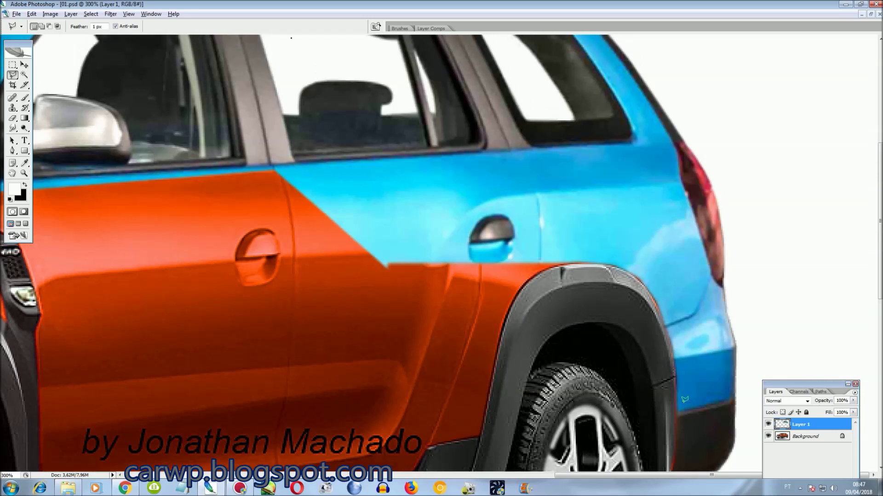
{"action": "left_click", "coordinate": [769, 425]}
- Select the rear quarter minus the wheel arch and delete the blue paint there
{"action": "left_click", "coordinate": [349, 257]}
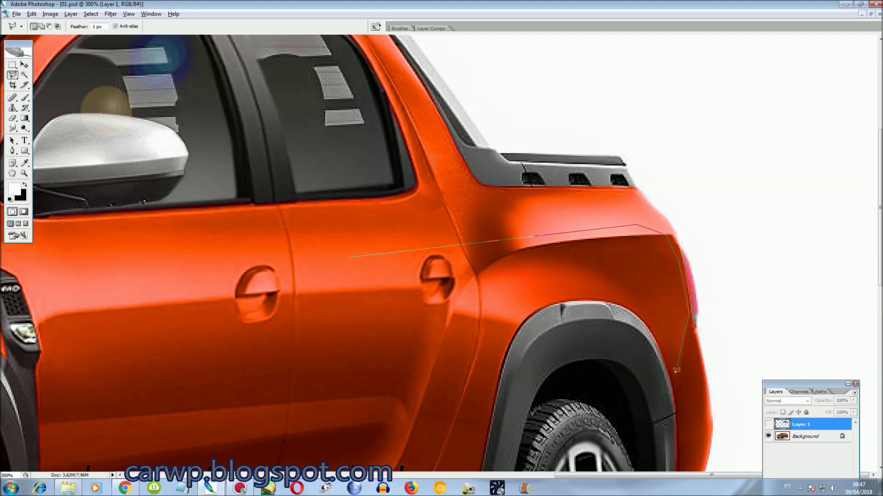
{"action": "double_click", "coordinate": [460, 406]}
{"action": "left_click", "coordinate": [768, 424]}
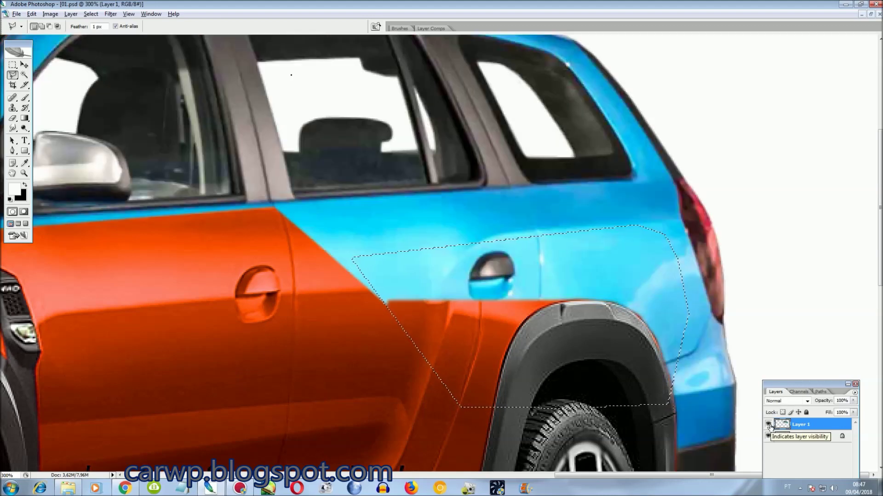
{"action": "key", "text": "alt"}
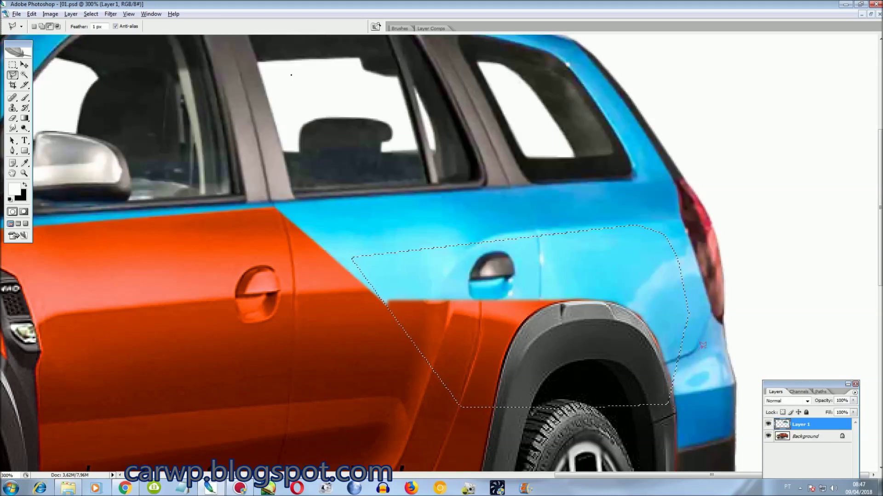
{"action": "double_click", "coordinate": [727, 400]}
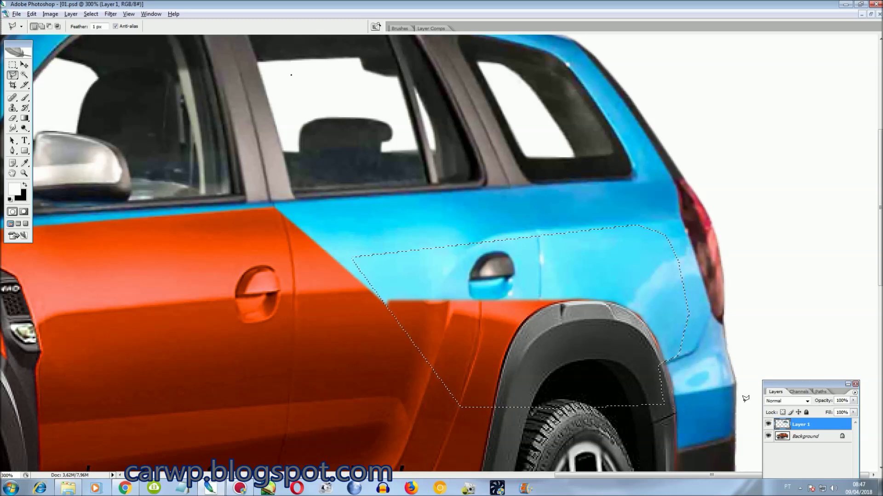
{"action": "key", "text": "Delete"}
{"action": "key", "text": "ctrl+d"}
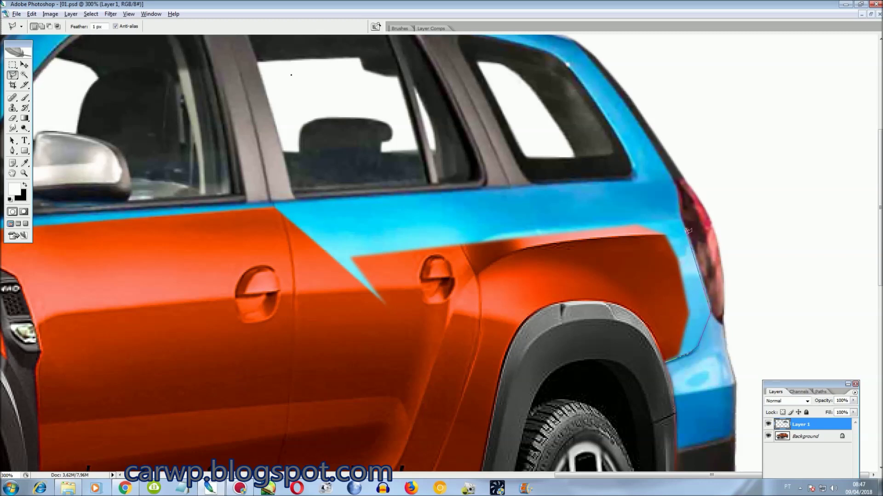
- Select the orange rear quarter panel, subtracting the door area, on the Background layer
{"action": "left_click", "coordinate": [303, 268]}
{"action": "left_click", "coordinate": [365, 364]}
{"action": "left_click", "coordinate": [636, 358]}
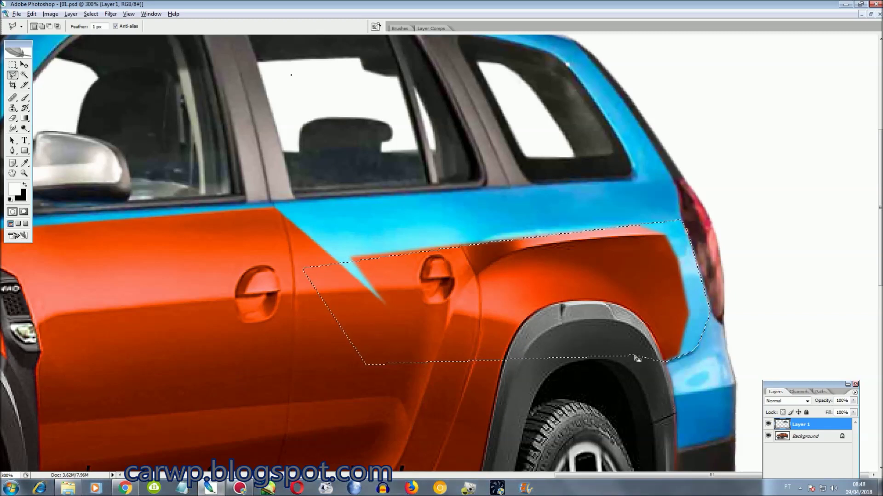
{"action": "left_click", "coordinate": [492, 207]}
{"action": "left_click", "coordinate": [322, 223]}
{"action": "left_click", "coordinate": [276, 354]}
{"action": "double_click", "coordinate": [474, 391]}
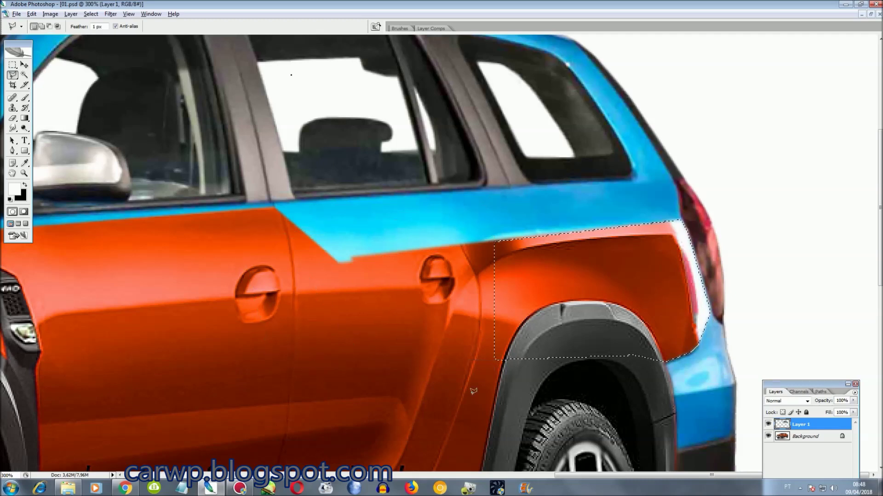
{"action": "left_click", "coordinate": [804, 436]}
- Smudge the rear quarter's white highlight into orange and save the image
{"action": "key", "text": "r"}
{"action": "left_click_drag", "start_coordinate": [682, 275], "coordinate": [679, 237]}
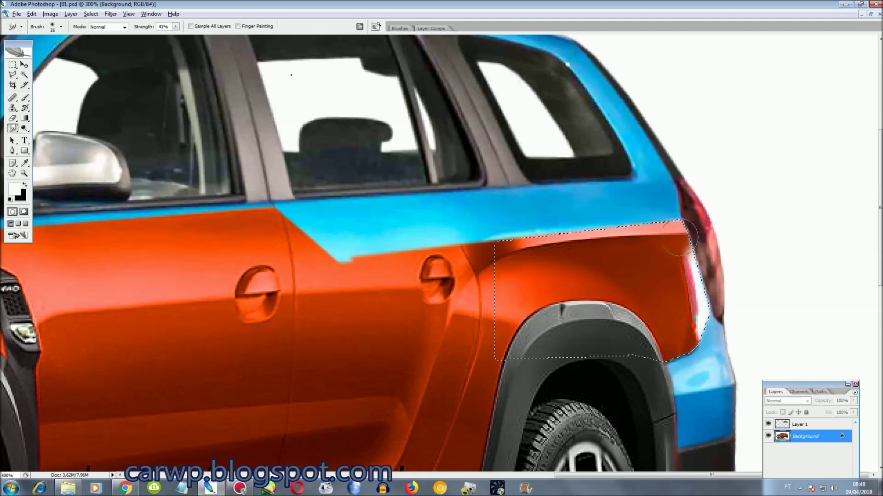
{"action": "left_click_drag", "start_coordinate": [680, 238], "coordinate": [726, 328]}
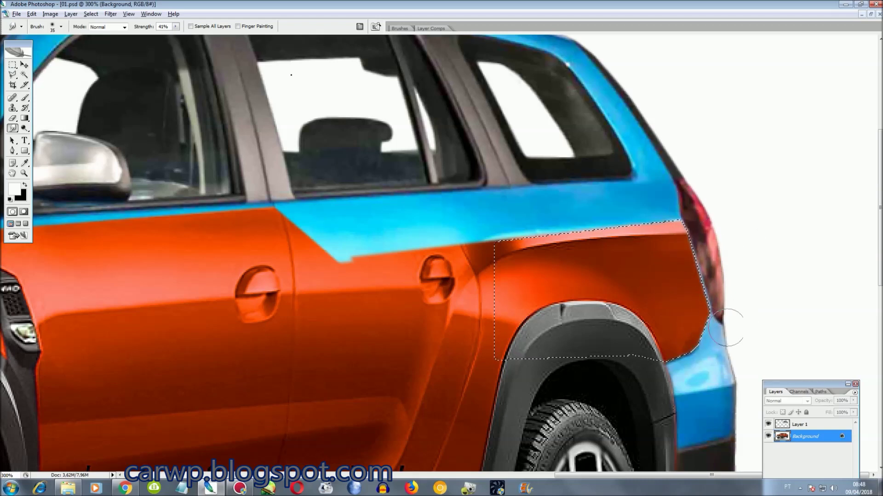
{"action": "scroll", "coordinate": [662, 298], "scroll_direction": "up", "scroll_amount": 2}
{"action": "scroll", "coordinate": [658, 298], "scroll_direction": "up", "scroll_amount": 1}
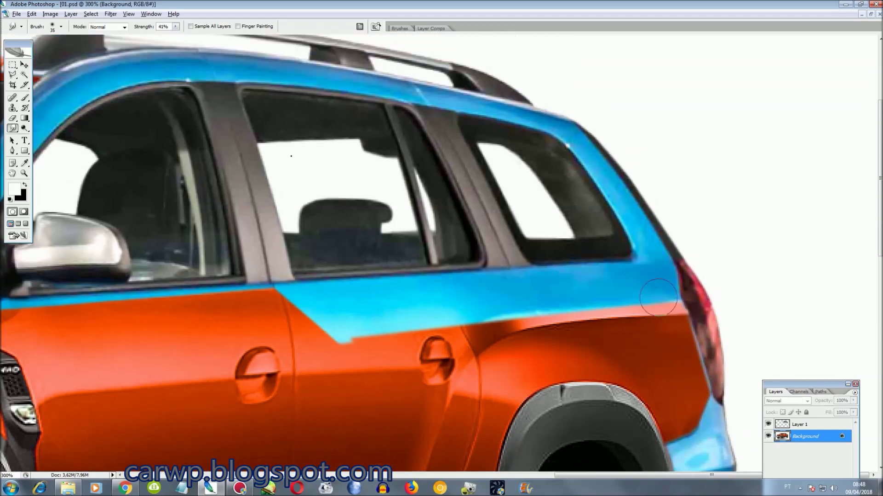
{"action": "key", "text": "ctrl+s"}
{"action": "key", "text": "Return"}
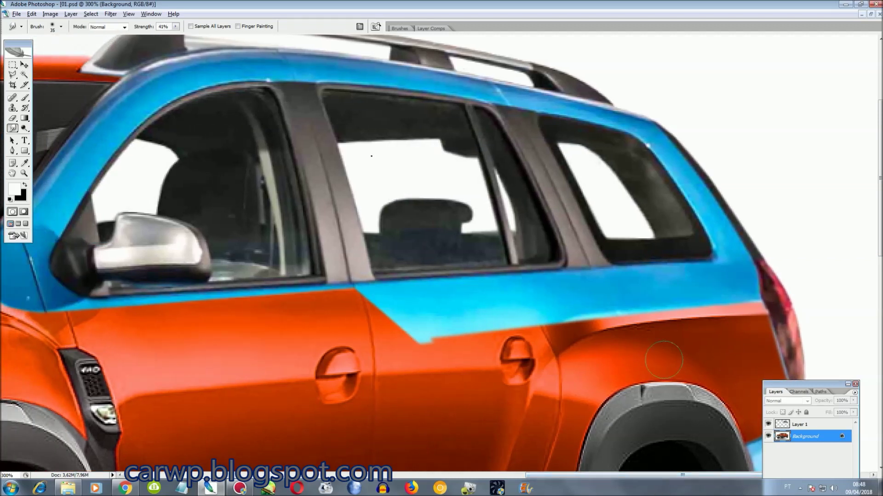
- Remove the blue band below the side windows from the overlay layer
{"action": "scroll", "coordinate": [732, 324], "scroll_direction": "up", "scroll_amount": 1}
{"action": "key", "text": "l"}
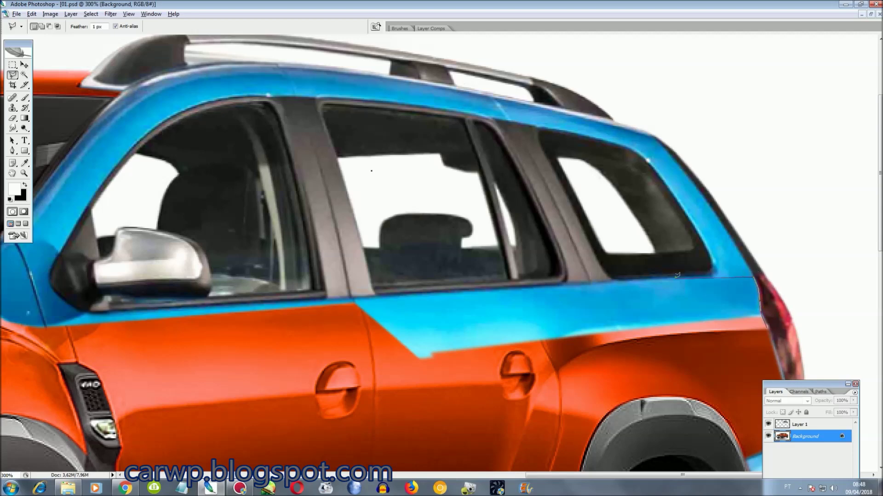
{"action": "scroll", "coordinate": [292, 324], "scroll_direction": "left", "scroll_amount": 5}
{"action": "scroll", "coordinate": [291, 324], "scroll_direction": "right", "scroll_amount": 6}
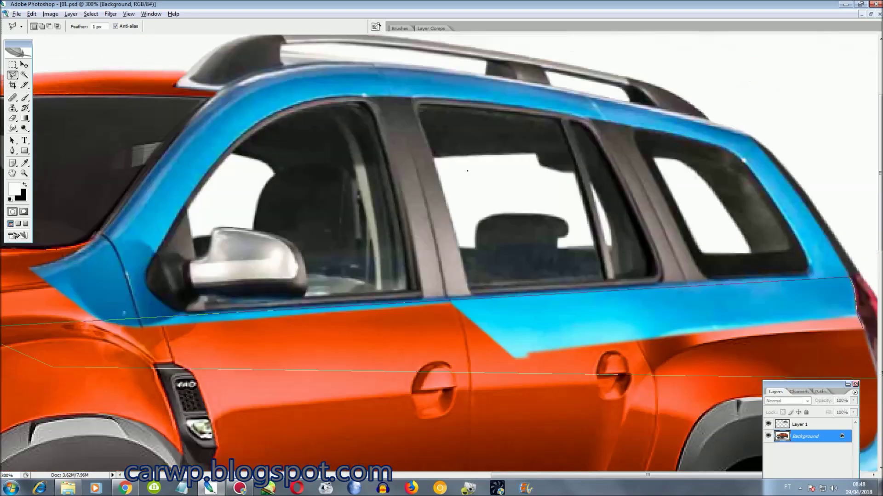
{"action": "left_click", "coordinate": [581, 370]}
{"action": "key", "text": "Delete"}
{"action": "key", "text": "ctrl+alt+z"}
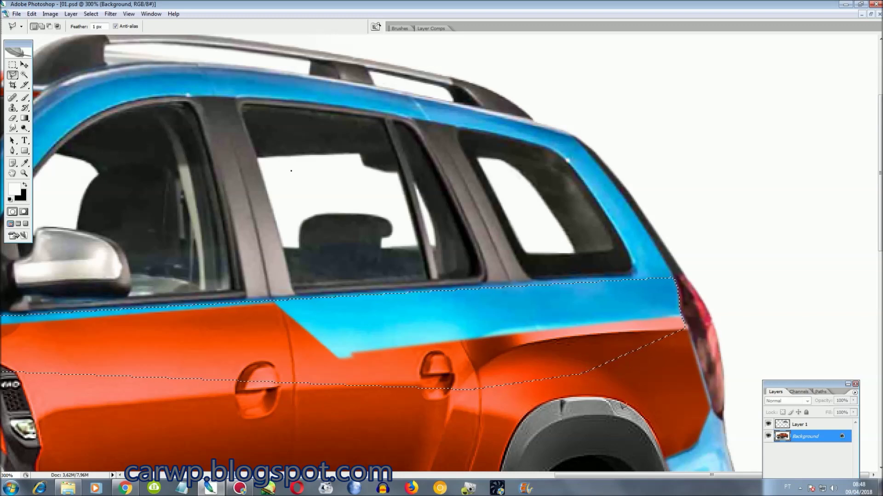
{"action": "key", "text": "ctrl+alt+z"}
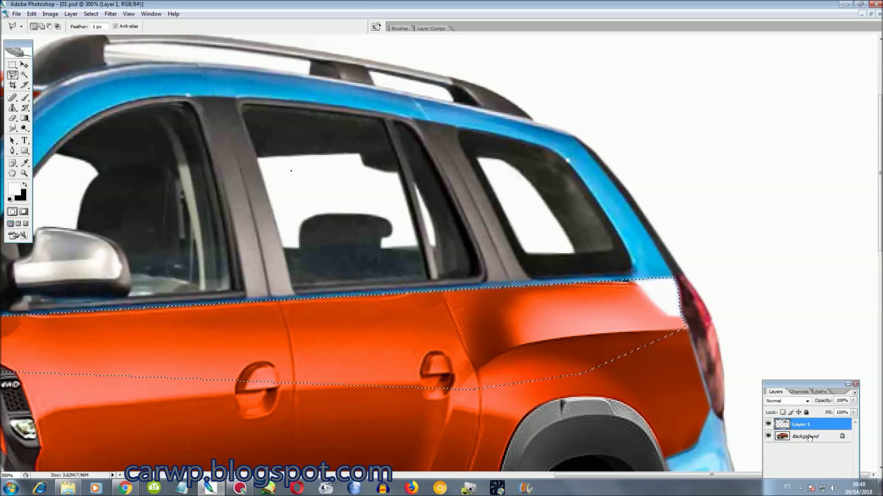
- Smudge the white glare at the band's rear end into orange on the Background
{"action": "left_click", "coordinate": [788, 437]}
{"action": "key", "text": "r"}
{"action": "left_click_drag", "start_coordinate": [584, 282], "coordinate": [710, 297]}
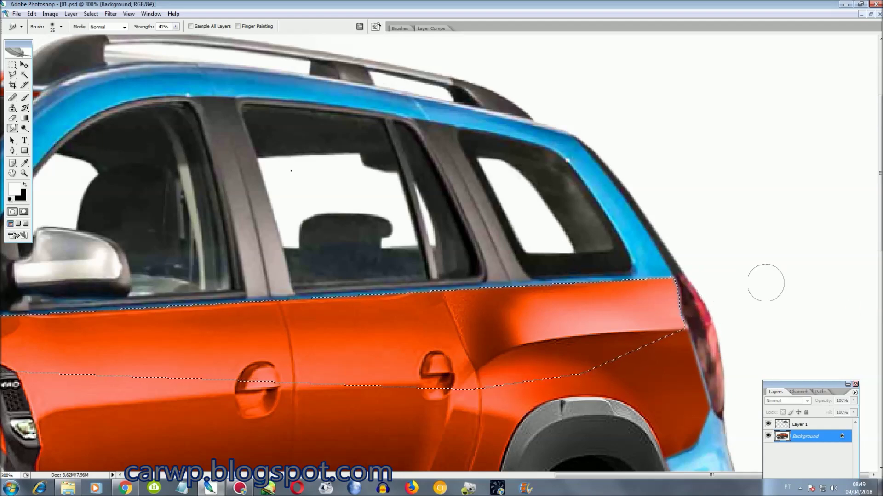
{"action": "left_click_drag", "start_coordinate": [587, 478], "coordinate": [485, 479]}
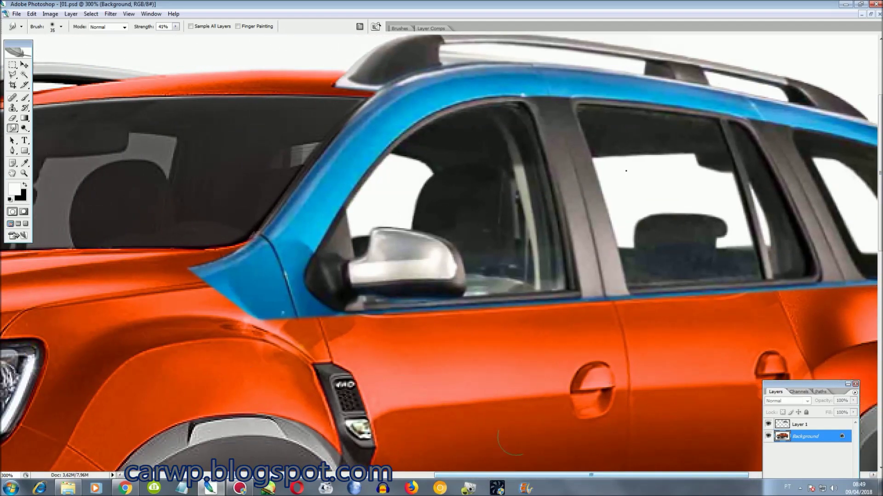
- With Layer 1 hidden, Polygonal-Lasso the blue triangle at the windscreen pillar's base
{"action": "left_click", "coordinate": [768, 425]}
{"action": "key", "text": "l"}
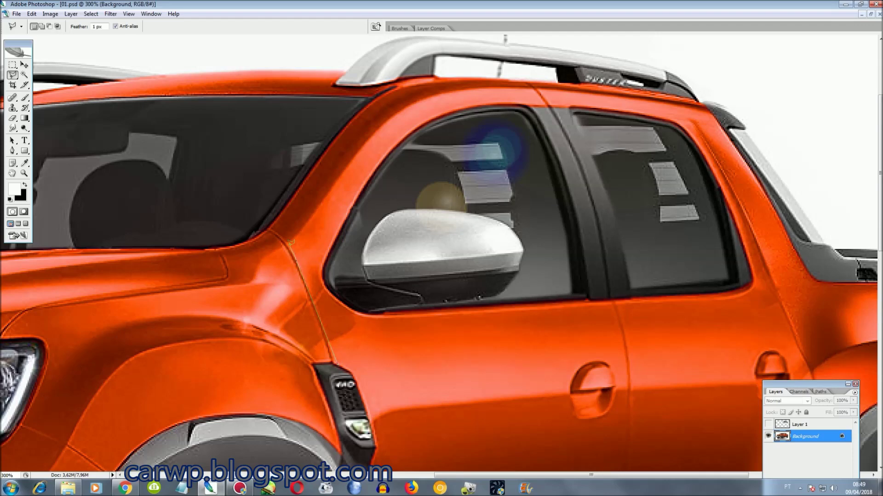
{"action": "left_click", "coordinate": [269, 225]}
{"action": "left_click", "coordinate": [211, 241]}
{"action": "left_click", "coordinate": [185, 284]}
{"action": "left_click", "coordinate": [252, 369]}
{"action": "left_click", "coordinate": [337, 365]}
- Delete the selected blue triangle from Layer 1, deselect, and toggle the overlay to compare
{"action": "left_click", "coordinate": [768, 425]}
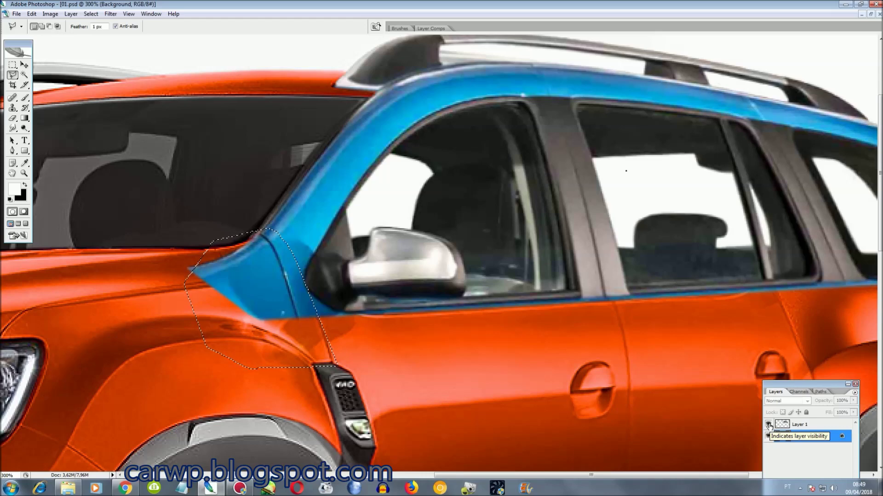
{"action": "left_click", "coordinate": [785, 425]}
{"action": "key", "text": "Delete"}
{"action": "key", "text": "ctrl+d"}
{"action": "left_click", "coordinate": [768, 424]}
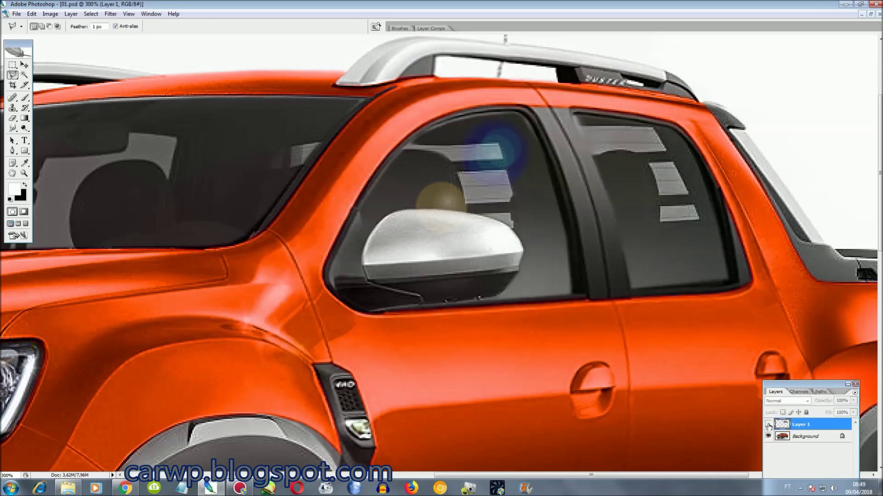
{"action": "left_click", "coordinate": [769, 425]}
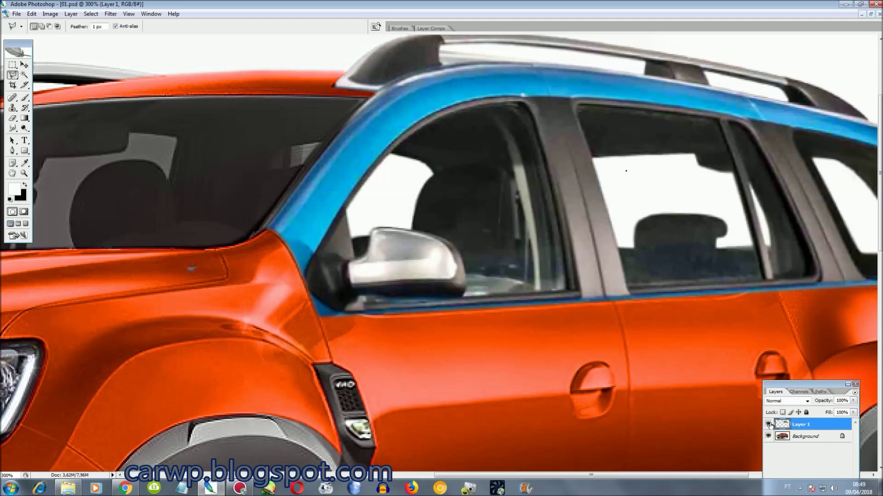
{"action": "left_click", "coordinate": [768, 424]}
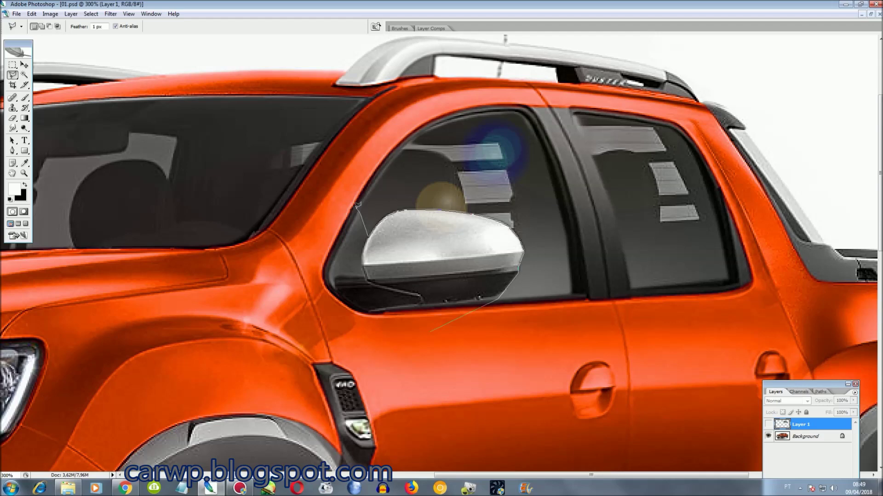
- Outline the lower windscreen pillar and mirror area with the Polygonal Lasso
{"action": "left_click", "coordinate": [317, 152]}
{"action": "left_click", "coordinate": [276, 175]}
{"action": "left_click", "coordinate": [225, 249]}
{"action": "left_click", "coordinate": [195, 289]}
{"action": "double_click", "coordinate": [331, 337]}
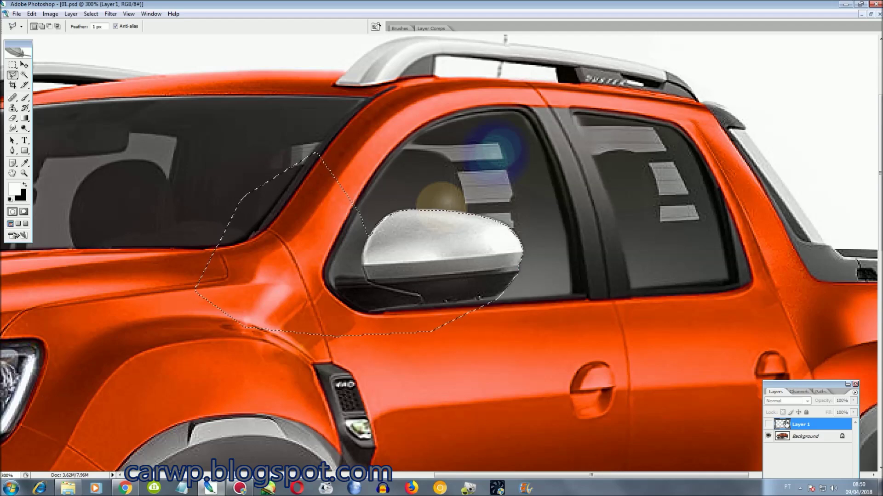
{"action": "left_click", "coordinate": [768, 424]}
- Trim the mirror area out of the pillar selection along the pillar line, then deselect
{"action": "left_click", "coordinate": [362, 130], "text": "alt"}
{"action": "left_click", "coordinate": [259, 290]}
{"action": "left_click", "coordinate": [189, 329]}
{"action": "double_click", "coordinate": [199, 216]}
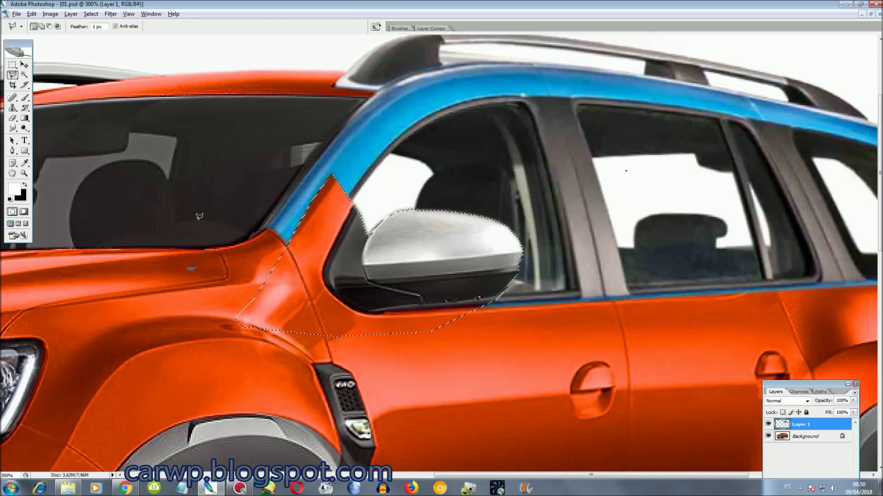
{"action": "key", "text": "ctrl+d"}
{"action": "scroll", "coordinate": [478, 312], "scroll_direction": "up", "scroll_amount": 2}
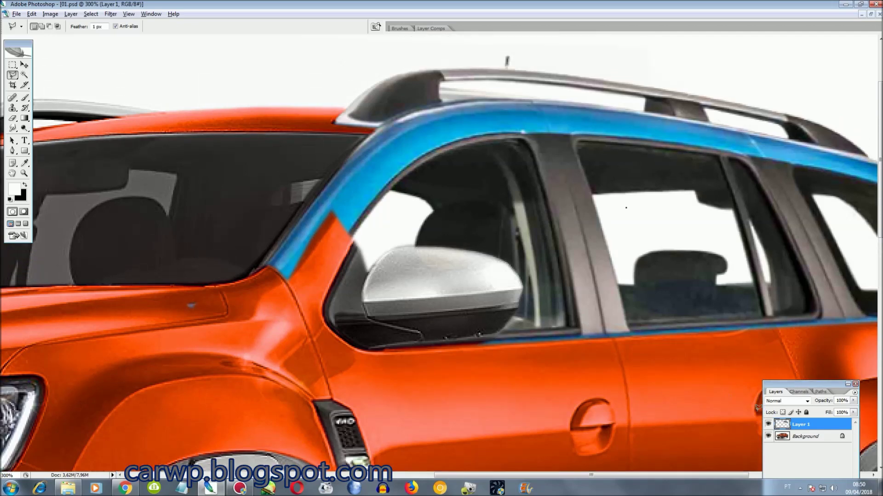
{"action": "left_click", "coordinate": [768, 425]}
- Select the strip above the front door window and delete its blue from Layer 1
{"action": "left_click", "coordinate": [565, 145]}
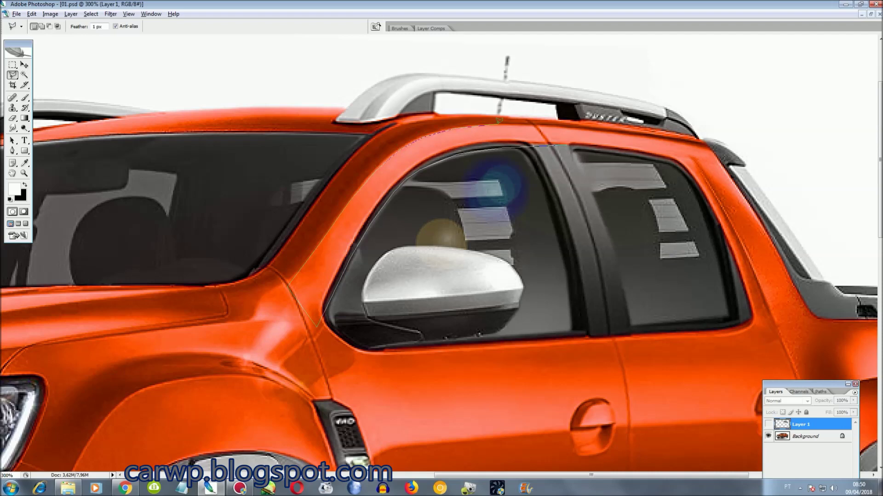
{"action": "left_click", "coordinate": [543, 122]}
{"action": "left_click", "coordinate": [769, 424]}
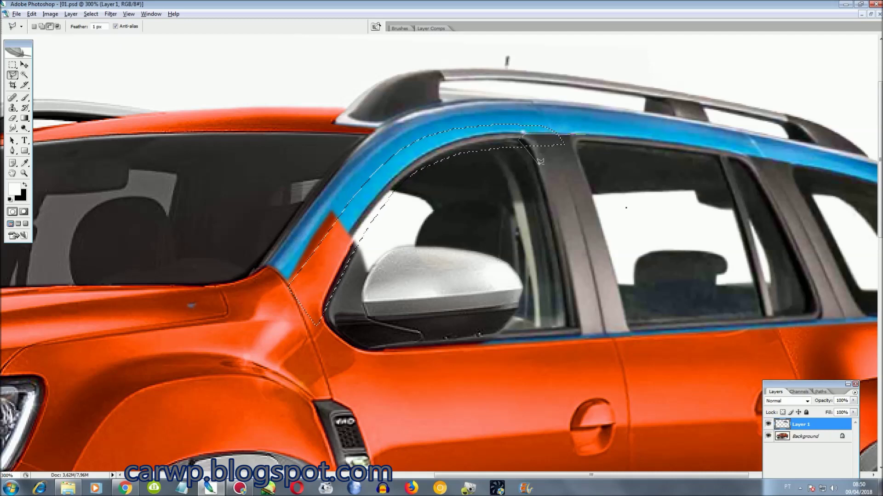
{"action": "key", "text": "Delete"}
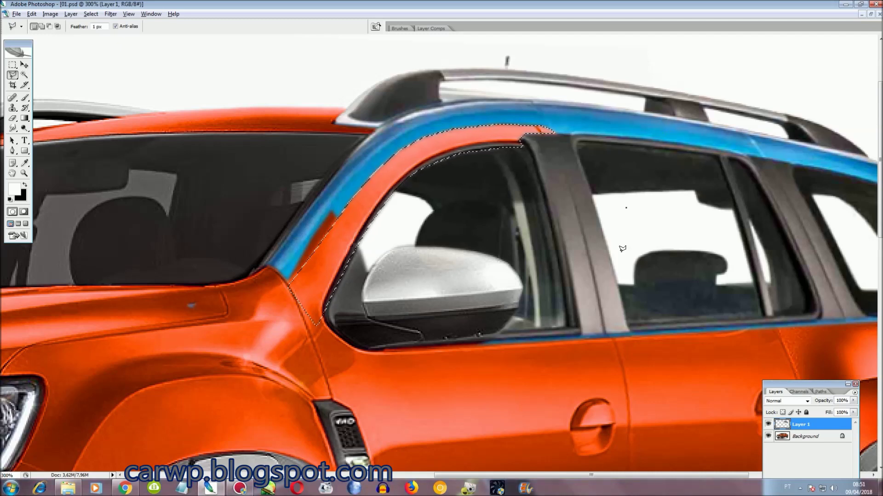
{"action": "key", "text": "ctrl+z"}
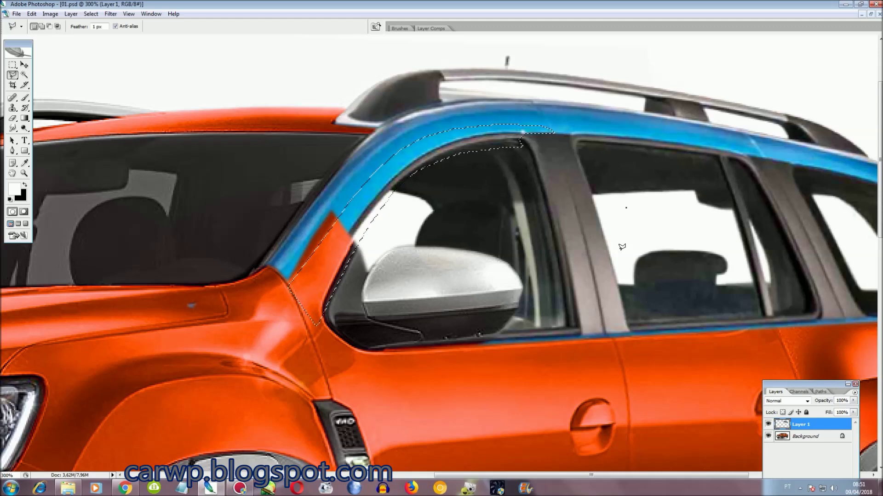
{"action": "key", "text": "Delete"}
{"action": "key", "text": "ctrl+d"}
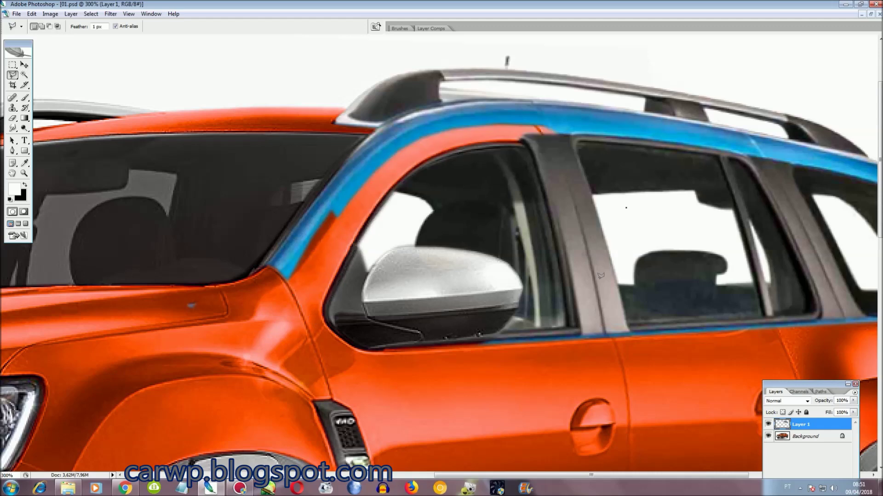
{"action": "key", "text": "ctrl+0"}
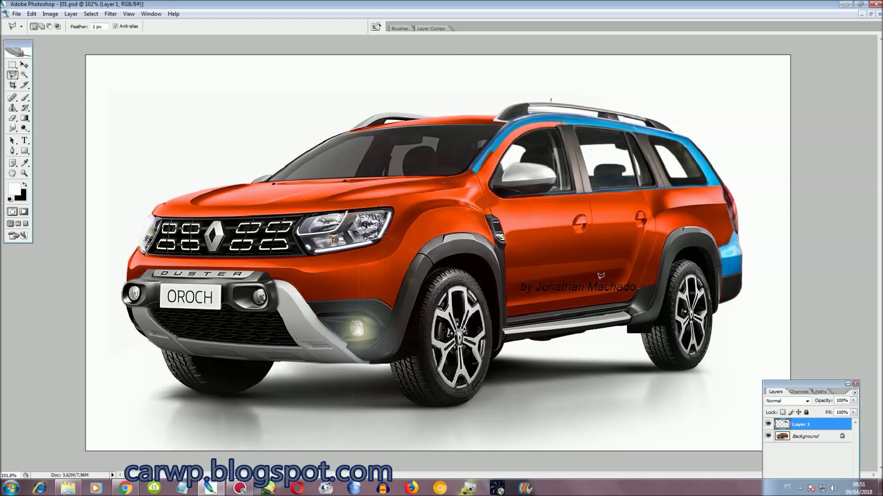
- Zoom in to 300% and load Layer 1's transparency as a selection
{"action": "key", "text": "ctrl+plus"}
{"action": "key", "text": "ctrl+plus"}
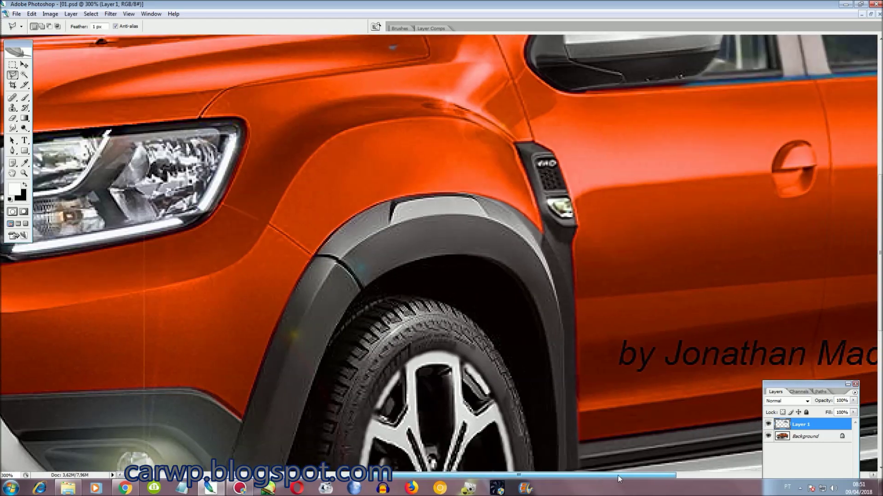
{"action": "left_click_drag", "start_coordinate": [597, 475], "coordinate": [782, 474]}
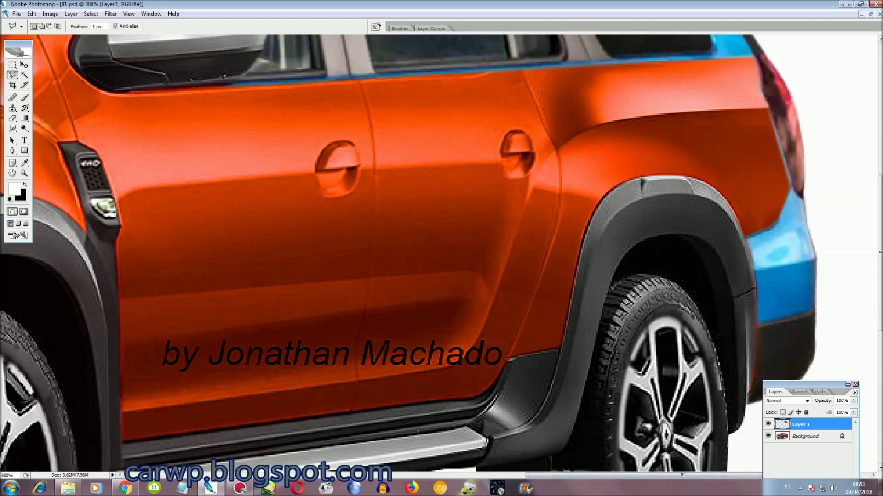
{"action": "left_click_drag", "start_coordinate": [879, 253], "coordinate": [879, 155]}
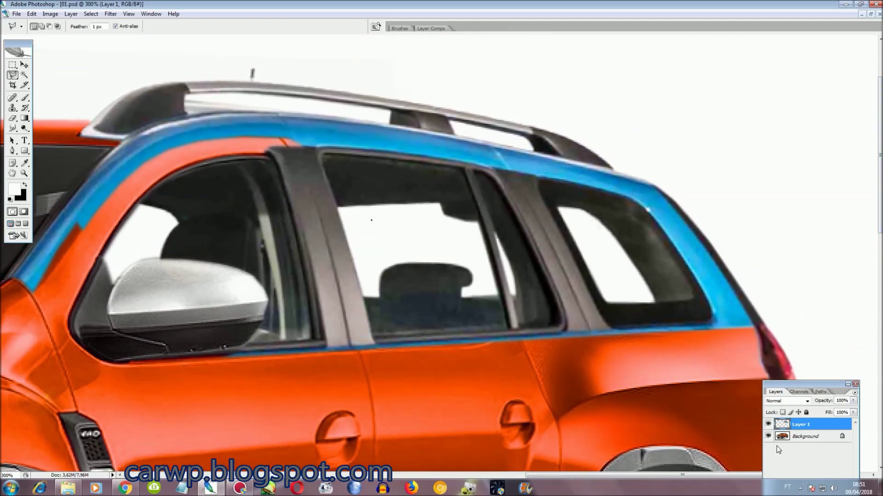
{"action": "right_click", "coordinate": [781, 427]}
{"action": "left_click", "coordinate": [774, 314]}
- Scroll along the car and begin a lasso outline at the rear
{"action": "scroll", "coordinate": [774, 311], "scroll_direction": "down", "scroll_amount": 3}
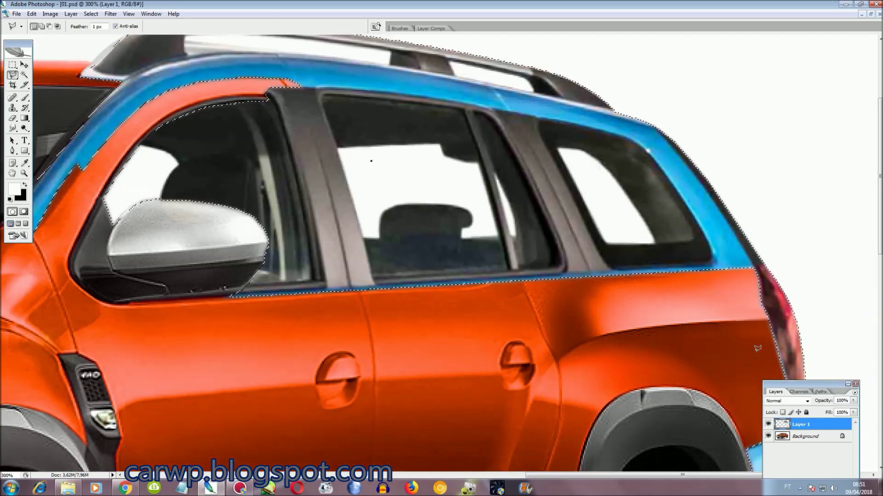
{"action": "scroll", "coordinate": [768, 319], "scroll_direction": "down", "scroll_amount": 3}
{"action": "scroll", "coordinate": [759, 334], "scroll_direction": "down", "scroll_amount": 1}
{"action": "scroll", "coordinate": [746, 350], "scroll_direction": "down", "scroll_amount": 3}
{"action": "scroll", "coordinate": [746, 350], "scroll_direction": "down", "scroll_amount": 2}
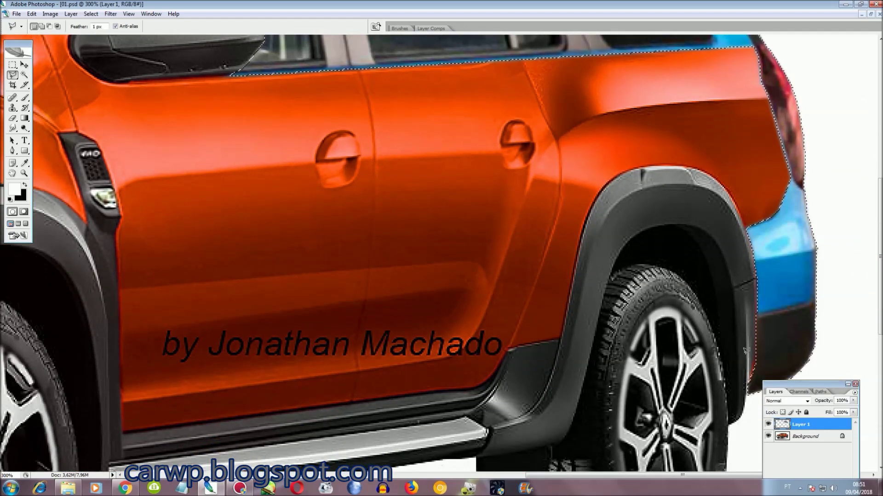
{"action": "scroll", "coordinate": [763, 258], "scroll_direction": "up", "scroll_amount": 5}
{"action": "scroll", "coordinate": [777, 184], "scroll_direction": "up", "scroll_amount": 1}
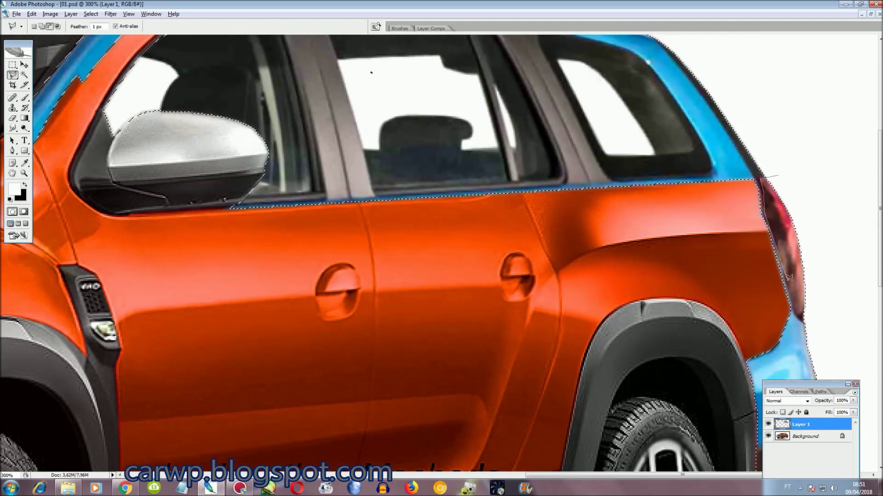
{"action": "left_click", "coordinate": [823, 319]}
- Close the rear selection and erase the blue inside it
{"action": "double_click", "coordinate": [813, 195]}
{"action": "key", "text": "Delete"}
{"action": "scroll", "coordinate": [781, 230], "scroll_direction": "down", "scroll_amount": 1}
{"action": "scroll", "coordinate": [745, 258], "scroll_direction": "up", "scroll_amount": 1}
{"action": "scroll", "coordinate": [699, 294], "scroll_direction": "up", "scroll_amount": 3}
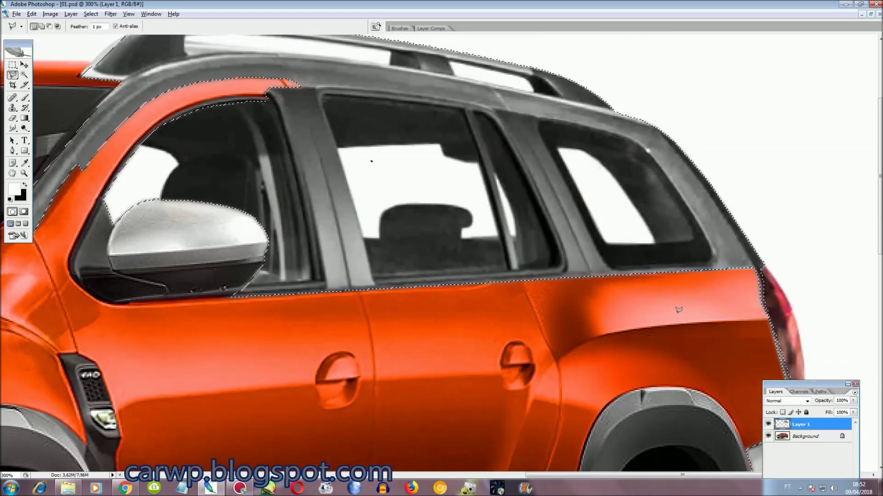
{"action": "scroll", "coordinate": [679, 310], "scroll_direction": "down", "scroll_amount": 2}
{"action": "scroll", "coordinate": [759, 281], "scroll_direction": "down", "scroll_amount": 1}
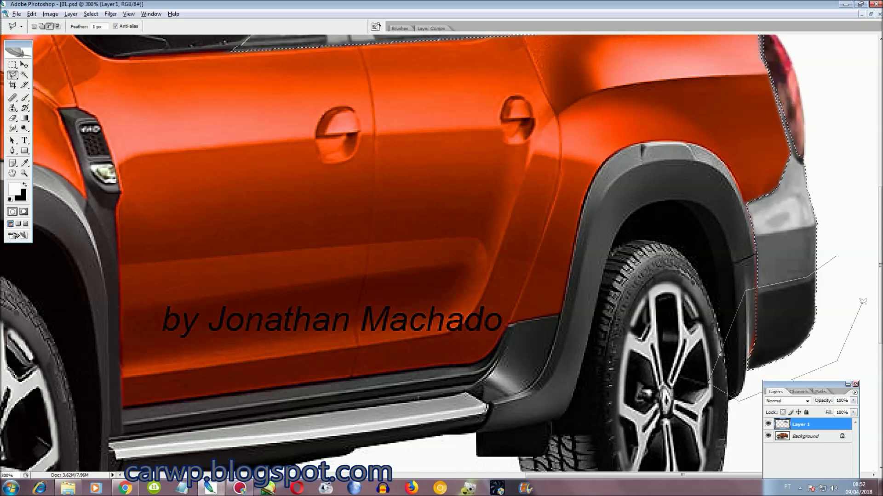
{"action": "scroll", "coordinate": [846, 322], "scroll_direction": "up", "scroll_amount": 1}
{"action": "scroll", "coordinate": [845, 322], "scroll_direction": "up", "scroll_amount": 3}
{"action": "scroll", "coordinate": [253, 335], "scroll_direction": "up", "scroll_amount": 1}
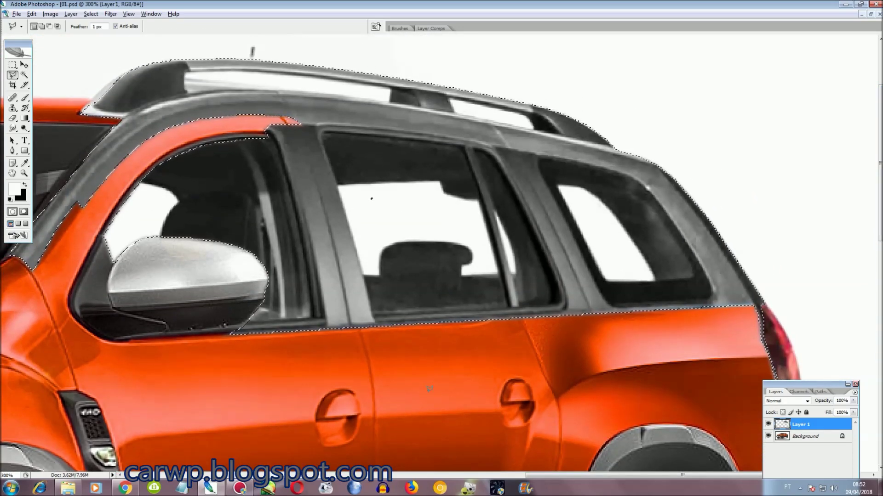
- Subtract the windows and roof rails from the grey roof-frame selection
{"action": "left_click", "coordinate": [215, 336], "text": "alt"}
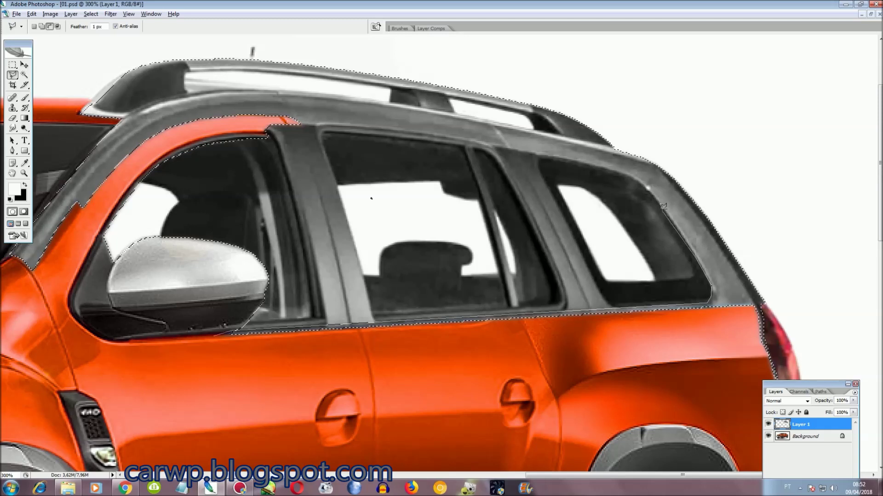
{"action": "left_click", "coordinate": [610, 166]}
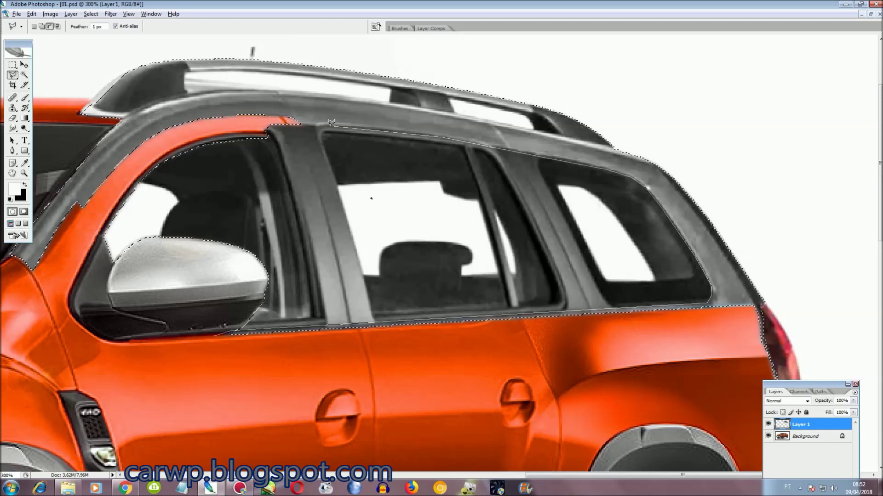
{"action": "left_click", "coordinate": [267, 120]}
{"action": "key", "text": "alt"}
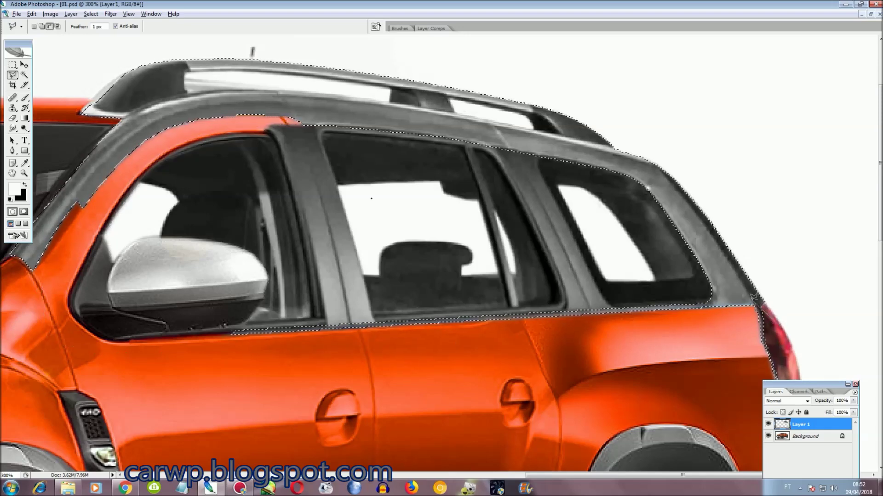
{"action": "left_click", "coordinate": [757, 299]}
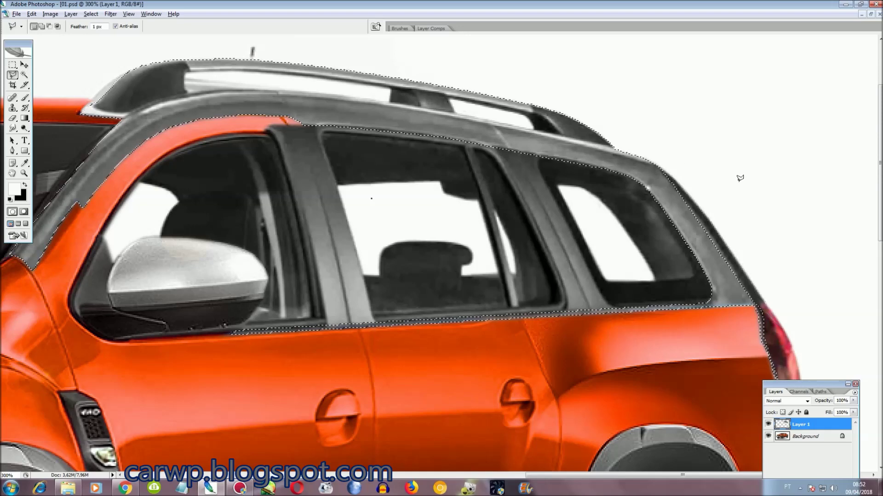
{"action": "left_click_drag", "start_coordinate": [496, 437], "coordinate": [600, 480]}
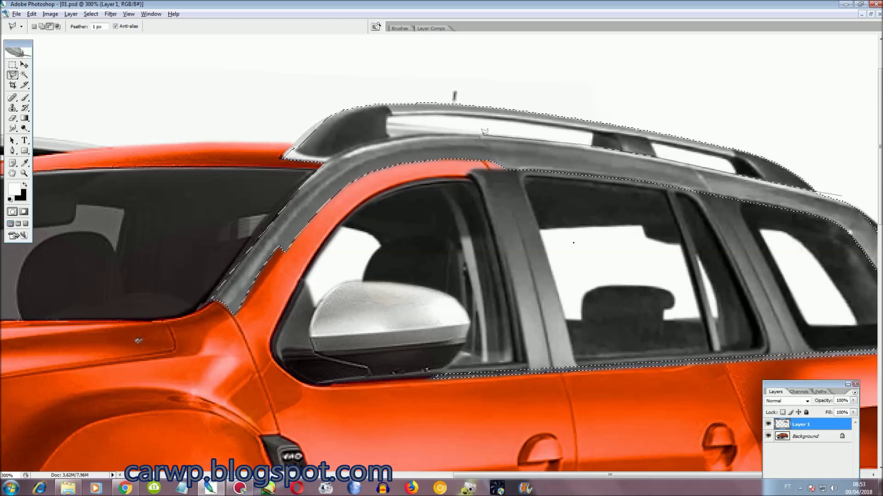
{"action": "left_click", "coordinate": [238, 146]}
{"action": "left_click", "coordinate": [366, 75]}
{"action": "left_click", "coordinate": [787, 68]}
{"action": "left_click", "coordinate": [792, 138]}
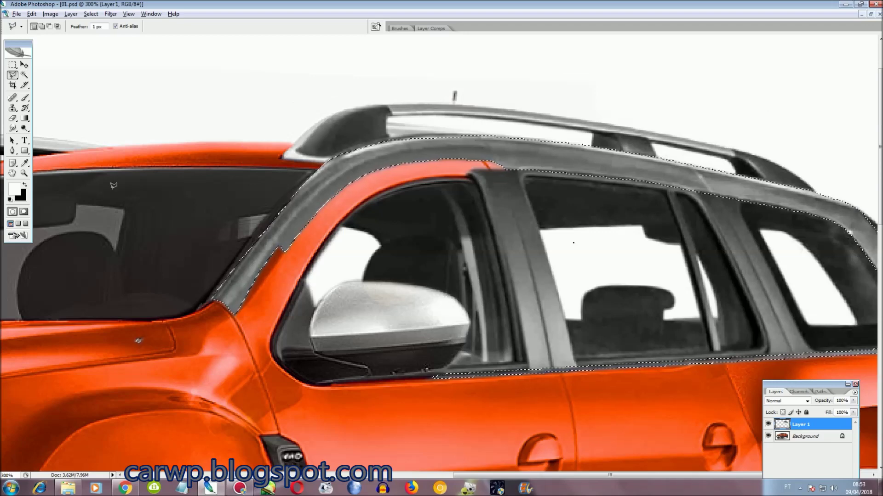
- Fit the car in view and start saving the selection, naming it LoganMCVColor
{"action": "key", "text": "ctrl+0"}
{"action": "right_click", "coordinate": [713, 178]}
{"action": "left_click", "coordinate": [772, 222]}
{"action": "type", "text": "LoganMCVColor"}
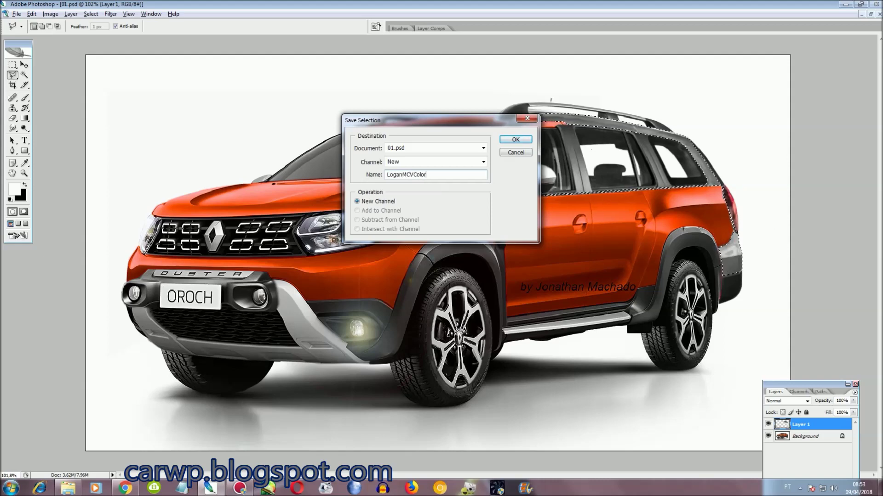
- Save the LoganMCVColor channel, then fill 01.jpg's canvas with its sampled dark red
{"action": "key", "text": "Return"}
{"action": "key", "text": "ctrl+o"}
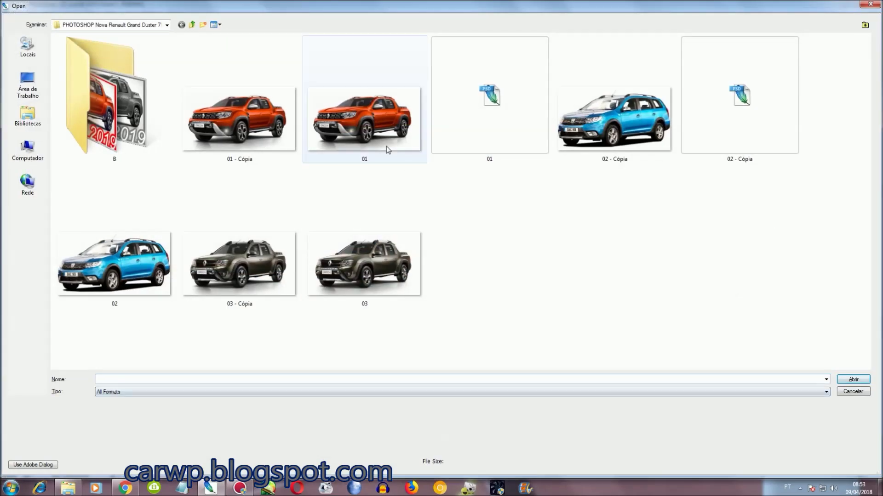
{"action": "double_click", "coordinate": [362, 127]}
{"action": "key", "text": "i"}
{"action": "left_click", "coordinate": [208, 209]}
{"action": "key", "text": "x"}
{"action": "key", "text": "ctrl+a"}
{"action": "key", "text": "ctrl+BackSpace"}
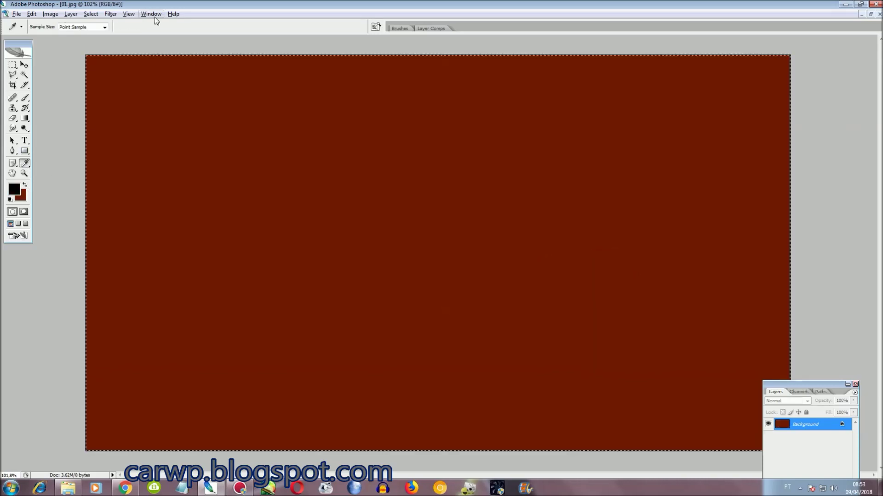
- Back in 01.psd, add a masked colour layer over the selection in Color blend mode
{"action": "left_click", "coordinate": [151, 14]}
{"action": "left_click", "coordinate": [163, 375]}
{"action": "key", "text": "ctrl+shift+v"}
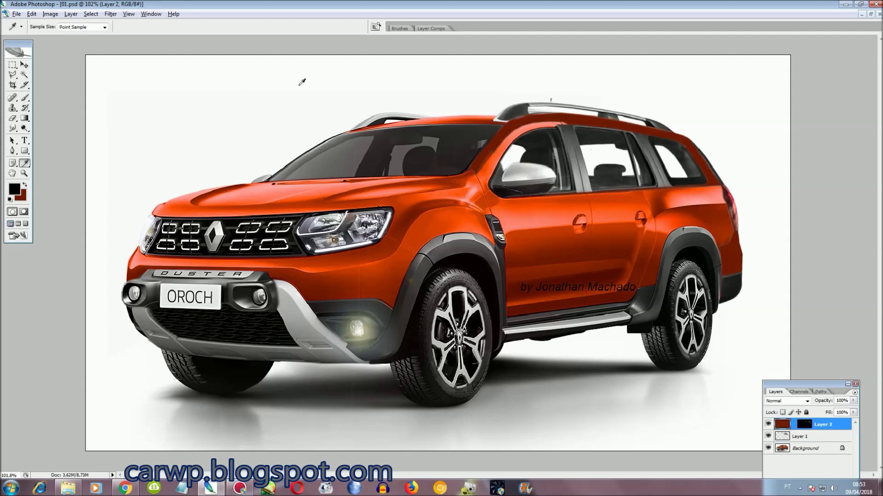
{"action": "left_click", "coordinate": [796, 402]}
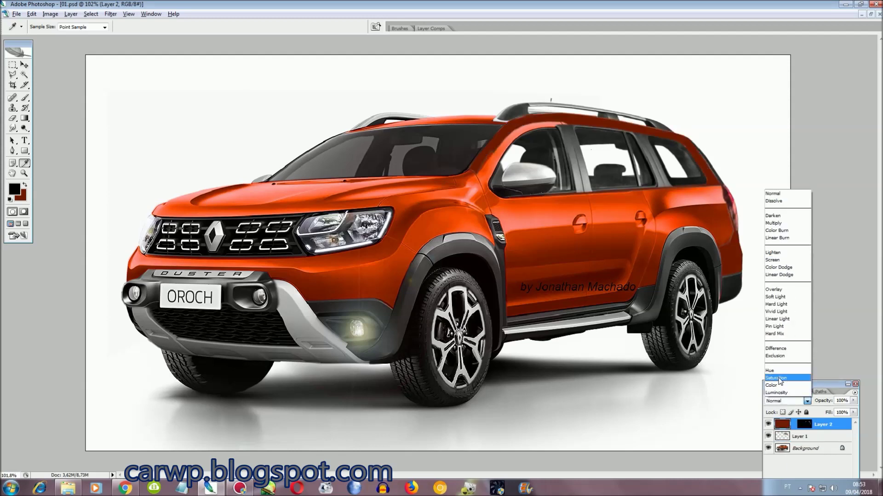
{"action": "left_click", "coordinate": [777, 386]}
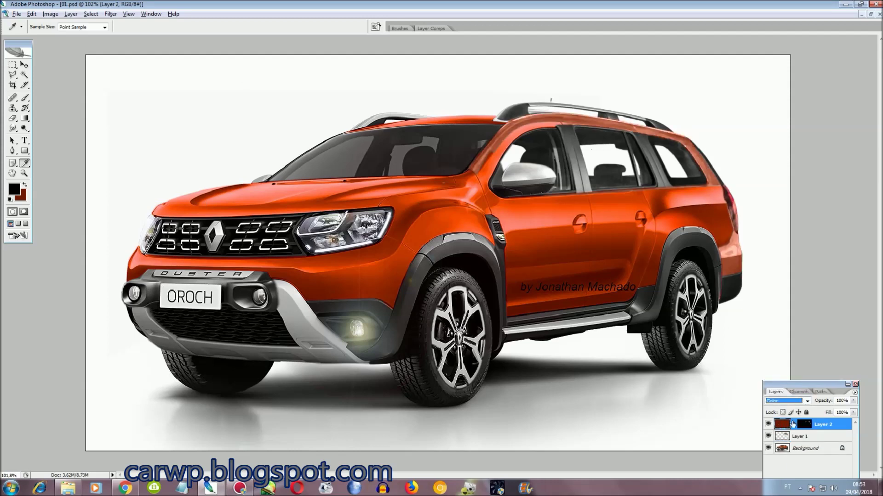
{"action": "key", "text": "Up"}
{"action": "key", "text": "Up"}
{"action": "key", "text": "Up"}
{"action": "key", "text": "Up"}
{"action": "key", "text": "Up"}
{"action": "key", "text": "Up"}
{"action": "key", "text": "Up"}
{"action": "key", "text": "Up"}
{"action": "key", "text": "Up"}
{"action": "key", "text": "Down"}
{"action": "key", "text": "Down"}
{"action": "key", "text": "Down"}
{"action": "key", "text": "Down"}
{"action": "key", "text": "Down"}
{"action": "key", "text": "Down"}
{"action": "key", "text": "Down"}
{"action": "key", "text": "Down"}
{"action": "key", "text": "Down"}
{"action": "key", "text": "Down"}
{"action": "key", "text": "Down"}
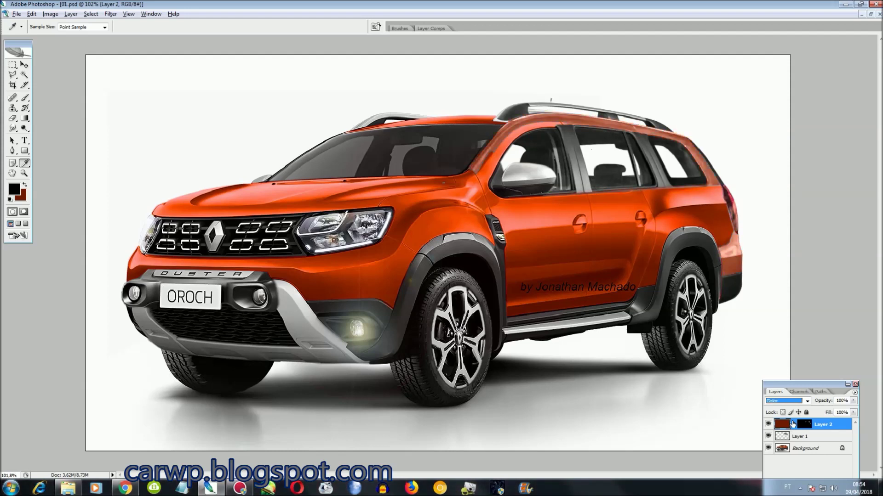
{"action": "key", "text": "Down"}
{"action": "key", "text": "Up"}
- Make Layer 1 active and load the saved LoganMCVColor selection
{"action": "right_click", "coordinate": [784, 438]}
{"action": "left_click", "coordinate": [688, 417]}
{"action": "left_click", "coordinate": [91, 14]}
{"action": "left_click", "coordinate": [124, 159]}
{"action": "left_click", "coordinate": [483, 162]}
{"action": "left_click", "coordinate": [414, 217]}
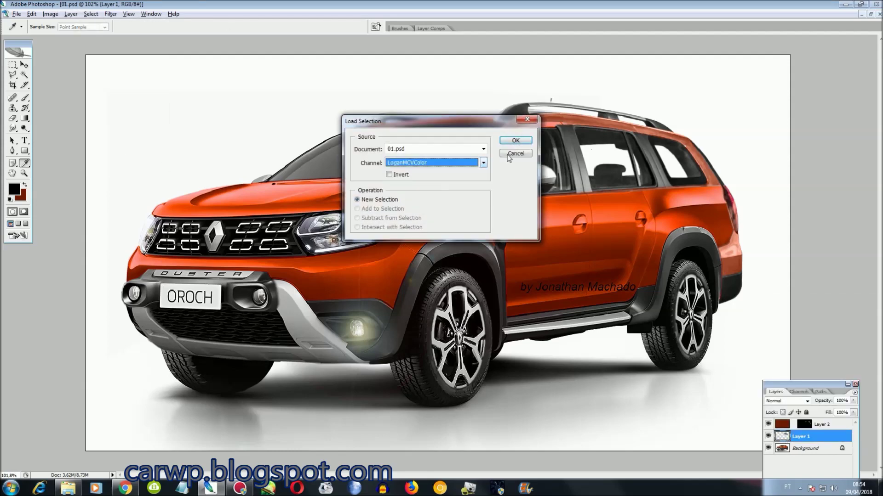
{"action": "key", "text": "Return"}
- Preview Hue/Saturation changes on Layers 1 and 2, cancelling both
{"action": "key", "text": "ctrl+u"}
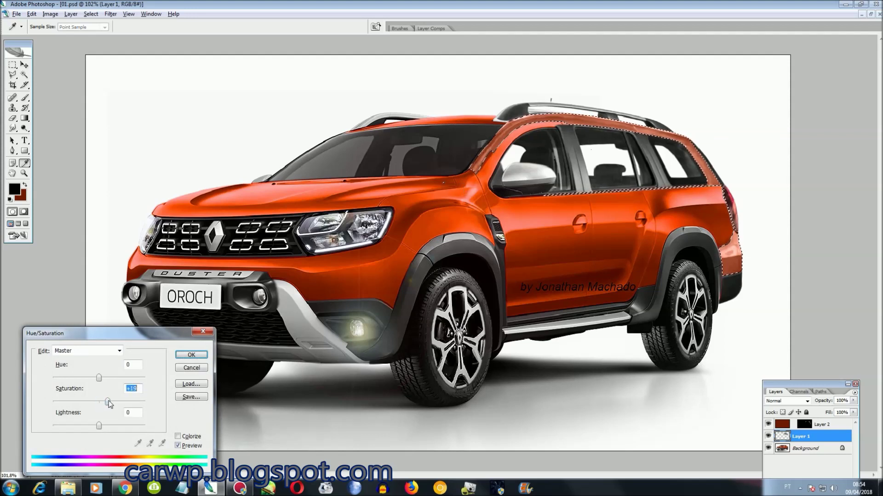
{"action": "left_click", "coordinate": [192, 367]}
{"action": "left_click", "coordinate": [823, 425]}
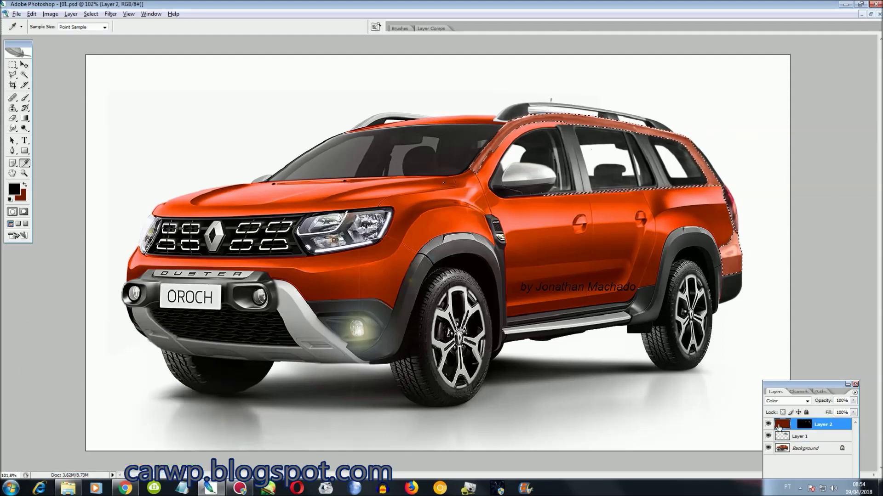
{"action": "key", "text": "ctrl+u"}
{"action": "left_click_drag", "start_coordinate": [99, 402], "coordinate": [168, 407]}
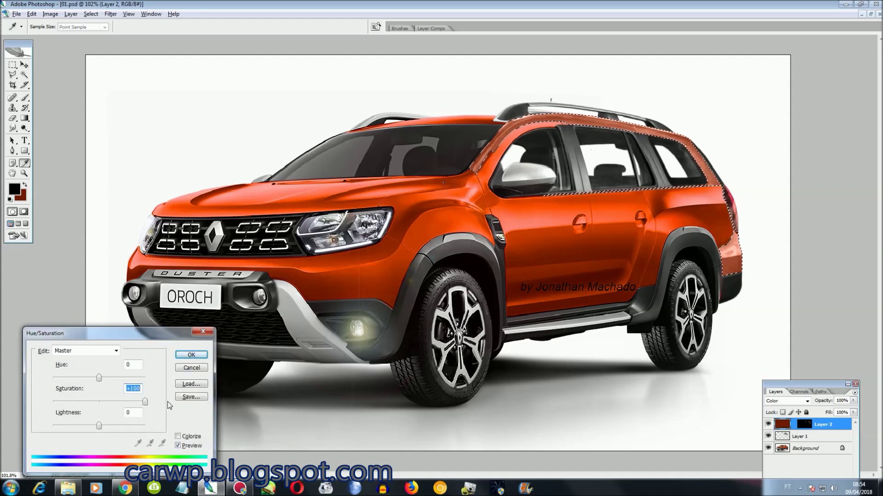
{"action": "left_click", "coordinate": [194, 368]}
- Merge all layers and lower the recoloured roof frame's saturation
{"action": "key", "text": "ctrl+shift+e"}
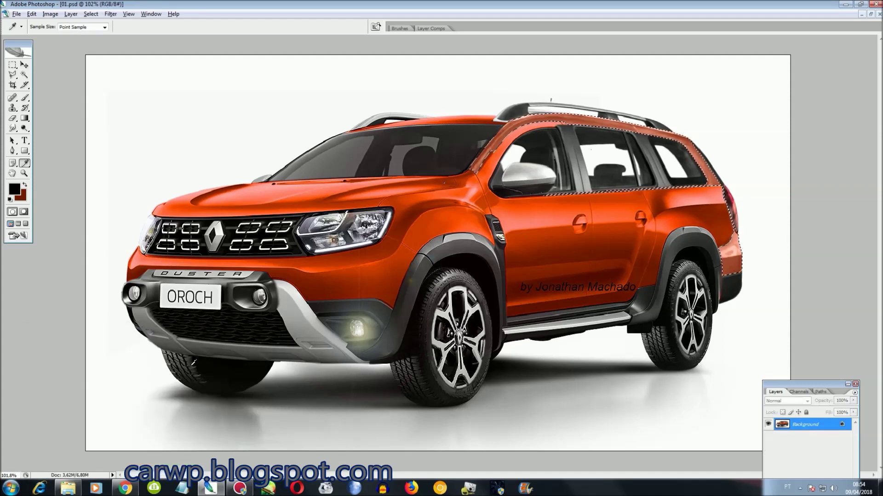
{"action": "key", "text": "ctrl+u"}
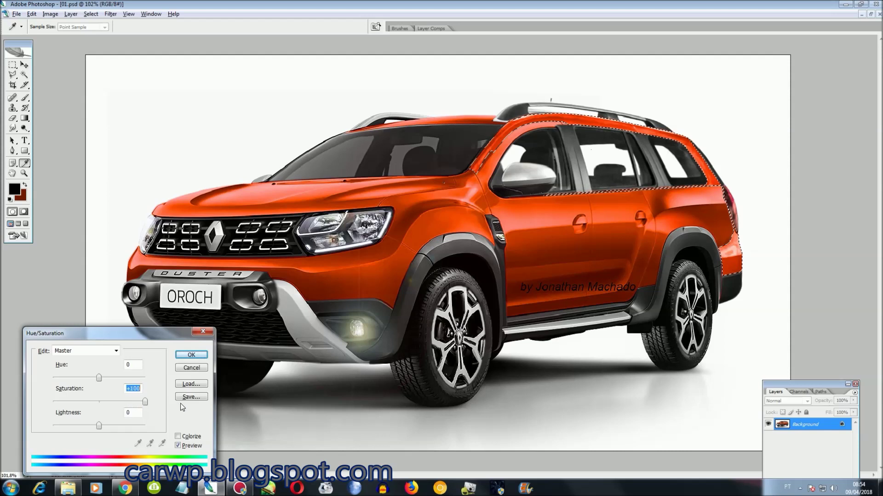
{"action": "left_click_drag", "start_coordinate": [144, 404], "coordinate": [106, 403]}
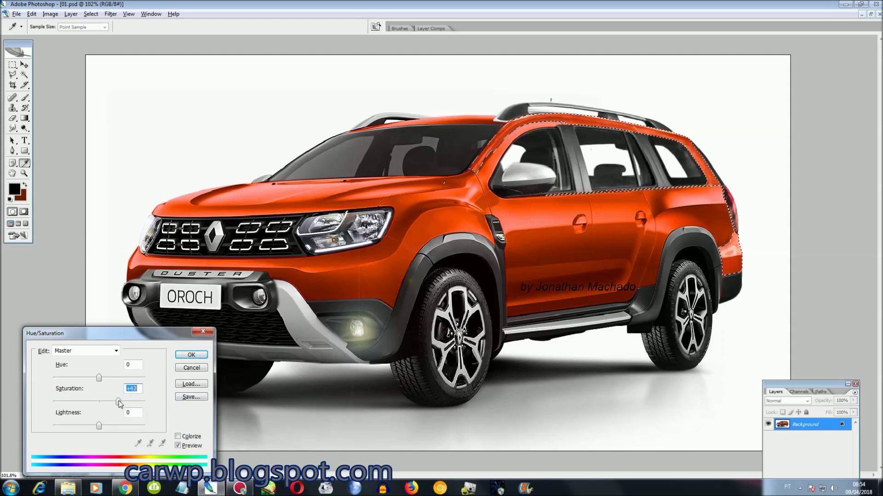
{"action": "left_click", "coordinate": [190, 356]}
- Add a Levels adjustment layer with midtones at 0.81, then close the Layers panel
{"action": "left_click", "coordinate": [71, 14]}
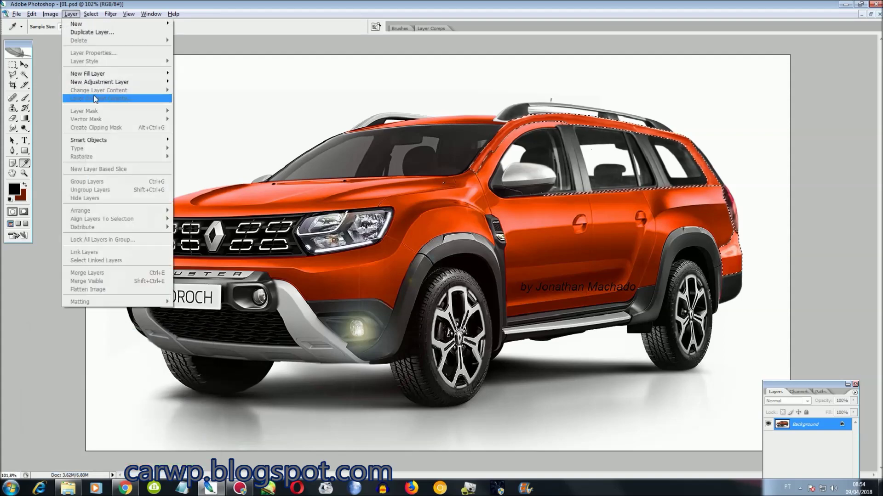
{"action": "left_click", "coordinate": [193, 82]}
{"action": "left_click", "coordinate": [524, 157]}
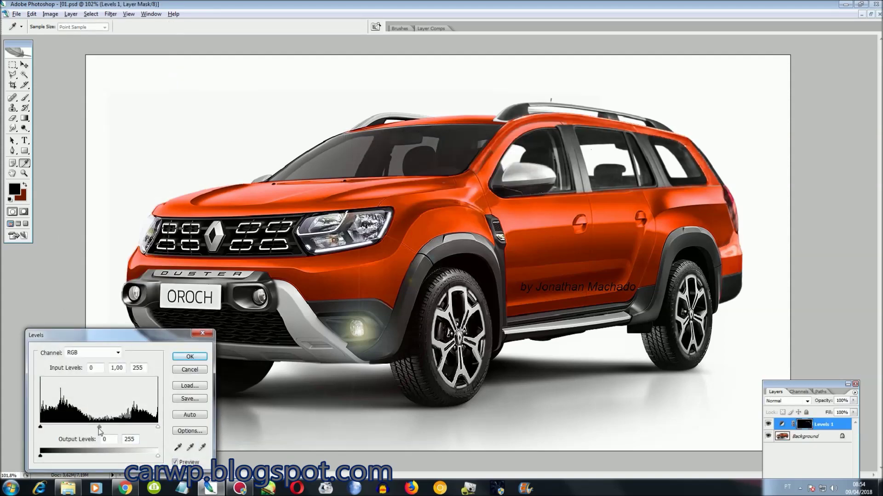
{"action": "left_click_drag", "start_coordinate": [113, 427], "coordinate": [109, 430]}
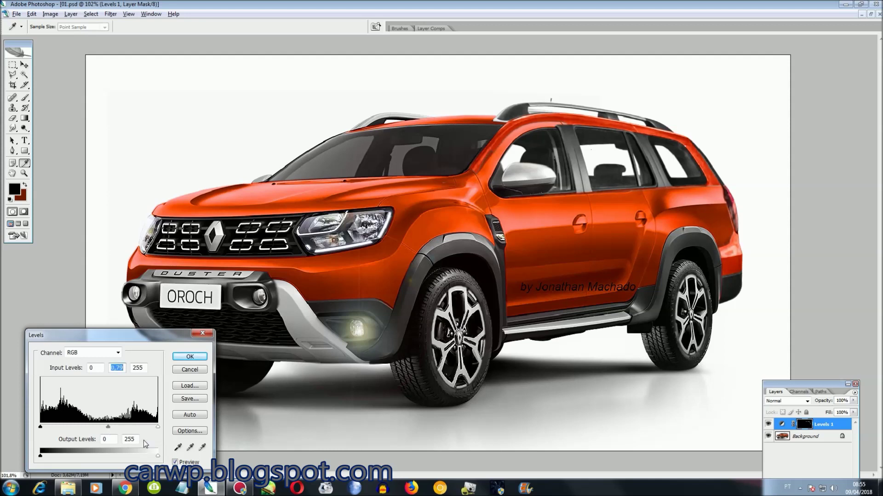
{"action": "left_click", "coordinate": [194, 358]}
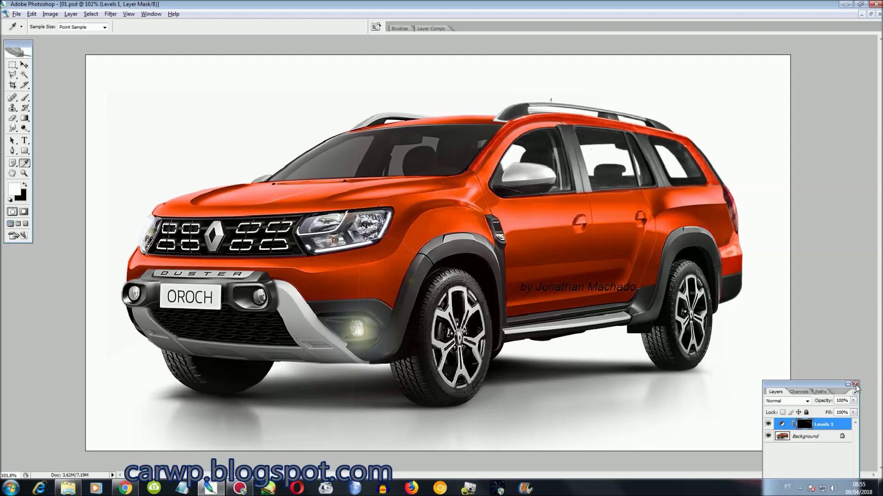
{"action": "left_click", "coordinate": [855, 384]}
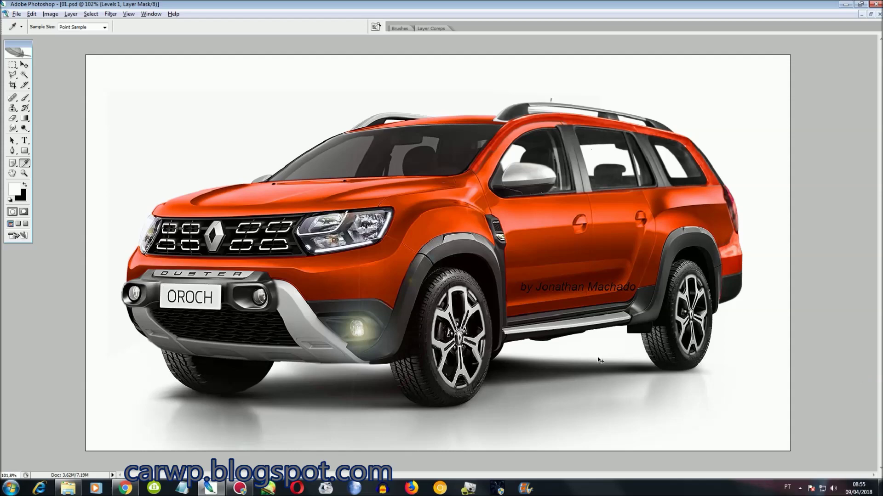
{"action": "key", "text": "Delete"}
{"action": "key", "text": "ctrl+plus"}
{"action": "key", "text": "ctrl+plus"}
- Select the rear door's back pillar section and copy it to a new layer
{"action": "scroll", "coordinate": [600, 361], "scroll_direction": "up", "scroll_amount": 3}
{"action": "scroll", "coordinate": [686, 341], "scroll_direction": "right", "scroll_amount": 10}
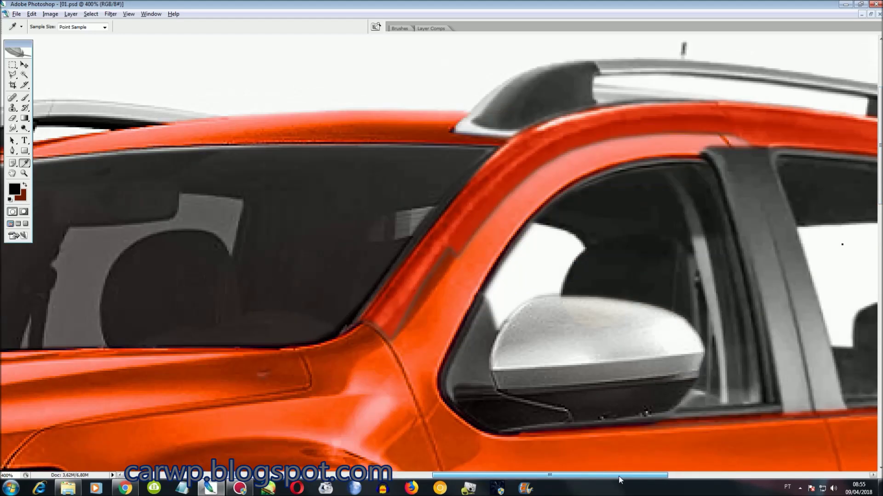
{"action": "scroll", "coordinate": [686, 342], "scroll_direction": "down", "scroll_amount": 2}
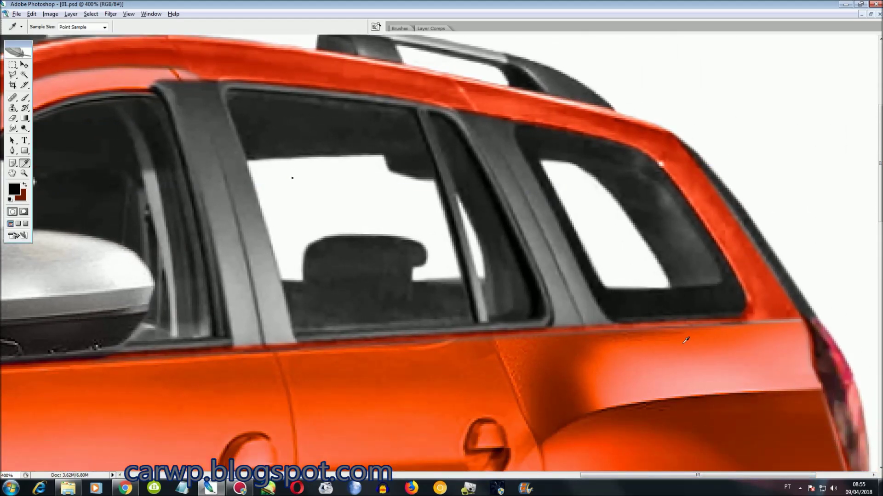
{"action": "key", "text": "l"}
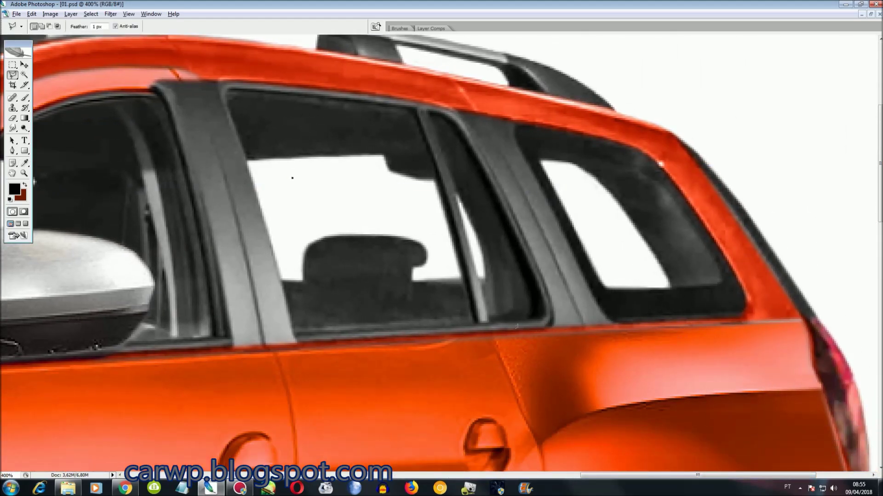
{"action": "left_click", "coordinate": [480, 333]}
{"action": "left_click", "coordinate": [629, 329]}
{"action": "left_click", "coordinate": [517, 117]}
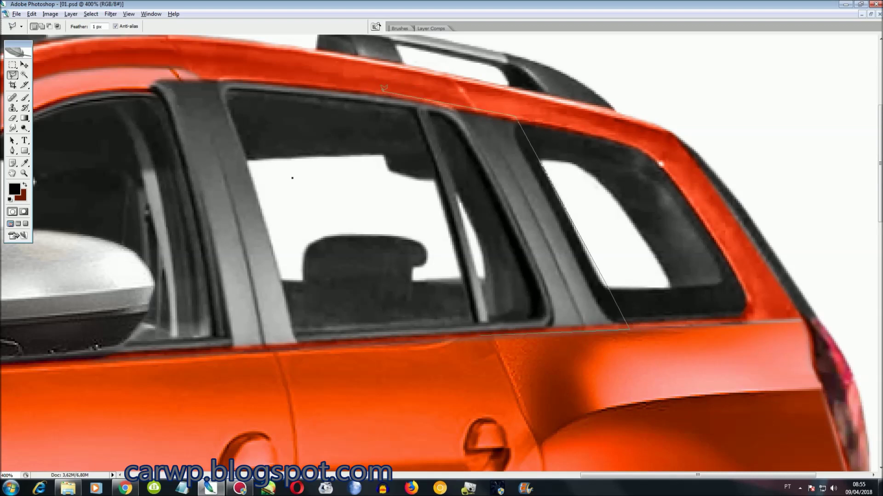
{"action": "left_click", "coordinate": [405, 90]}
{"action": "left_click", "coordinate": [480, 334]}
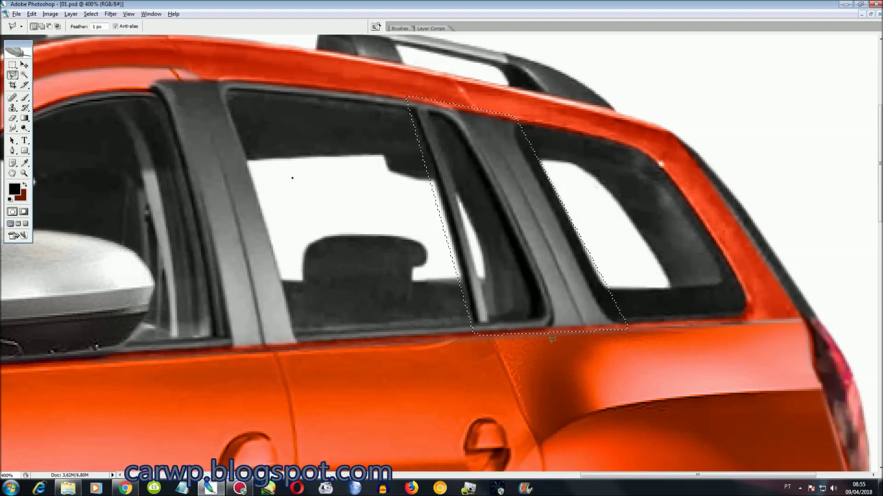
{"action": "key", "text": "ctrl+j"}
- Move the copied pillar section forward, enlarge it slightly and skew its top rearward
{"action": "key", "text": "ctrl+t"}
{"action": "left_click_drag", "start_coordinate": [605, 331], "coordinate": [502, 335]}
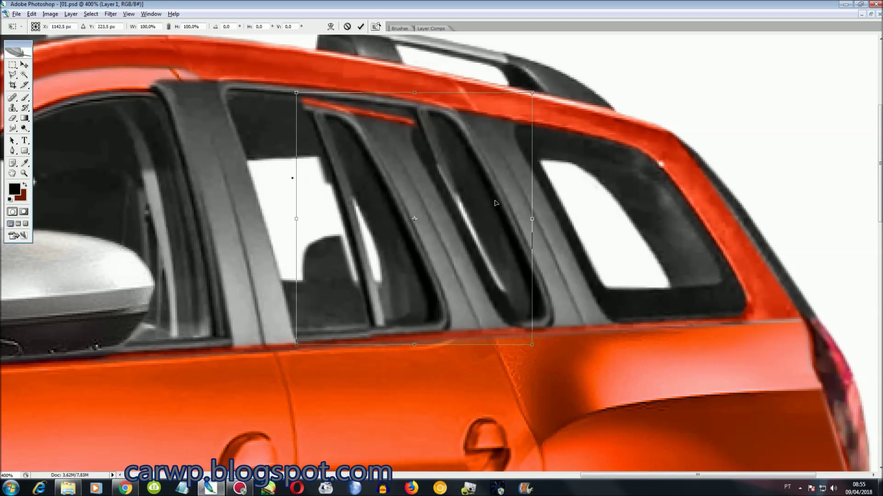
{"action": "left_click_drag", "start_coordinate": [534, 91], "coordinate": [549, 76]}
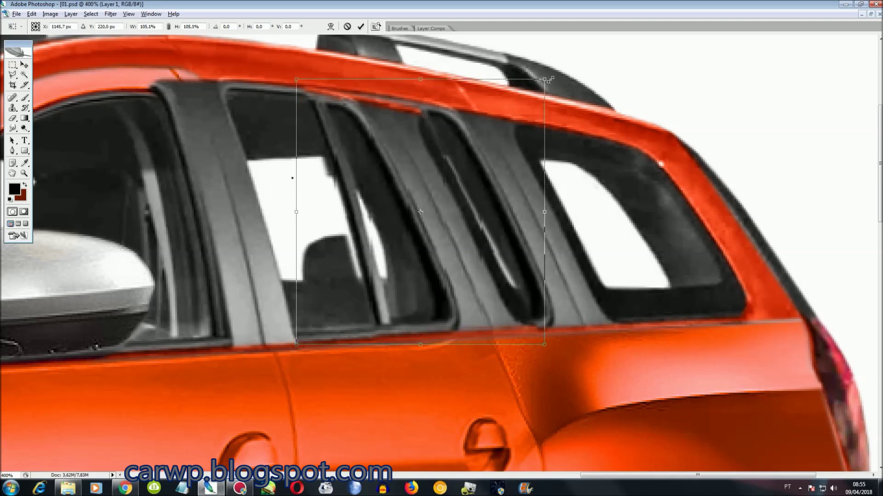
{"action": "left_click_drag", "start_coordinate": [522, 292], "coordinate": [509, 290]}
{"action": "right_click", "coordinate": [437, 171]}
{"action": "left_click", "coordinate": [457, 197]}
{"action": "mouse_move", "coordinate": [411, 74]}
{"action": "left_mouse_down"}
{"action": "mouse_move", "coordinate": [486, 79]}
{"action": "mouse_move", "coordinate": [431, 74]}
{"action": "left_mouse_up"}
{"action": "left_click_drag", "start_coordinate": [495, 291], "coordinate": [499, 291]}
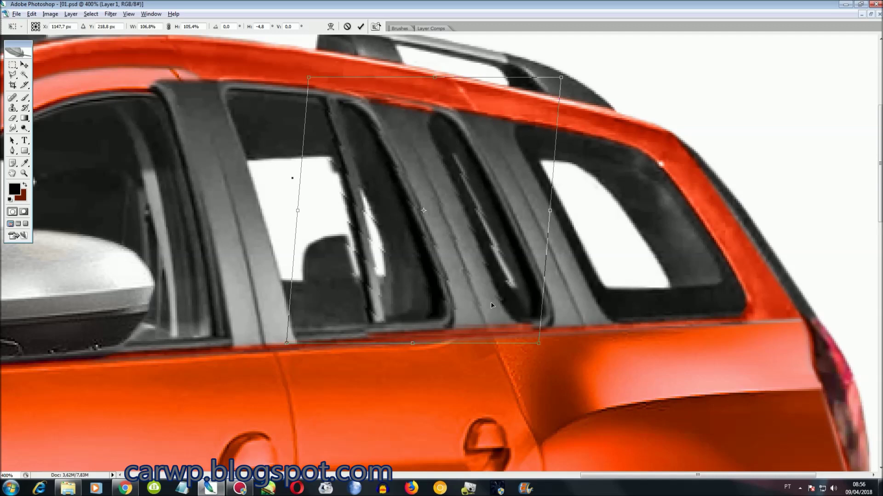
- Warp the pillar copy so its top meets the roofline and bottom follows the belt line
{"action": "right_click", "coordinate": [494, 103]}
{"action": "left_click", "coordinate": [529, 175]}
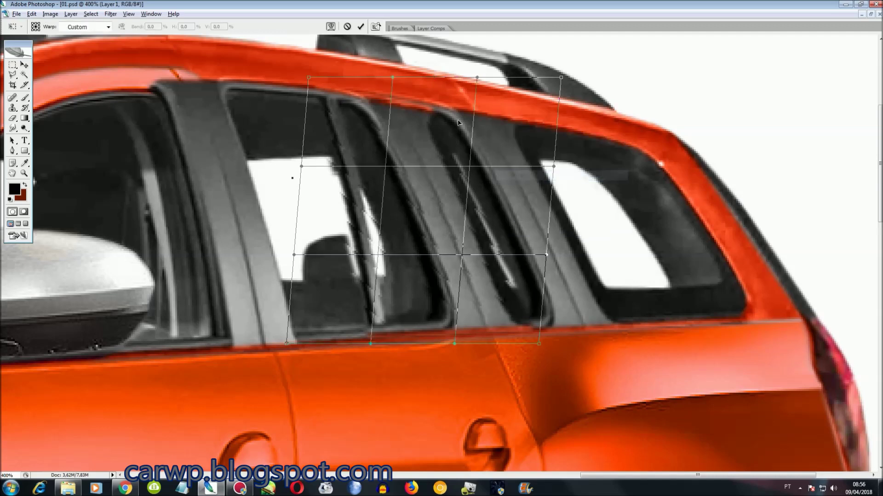
{"action": "left_click_drag", "start_coordinate": [447, 105], "coordinate": [449, 103]}
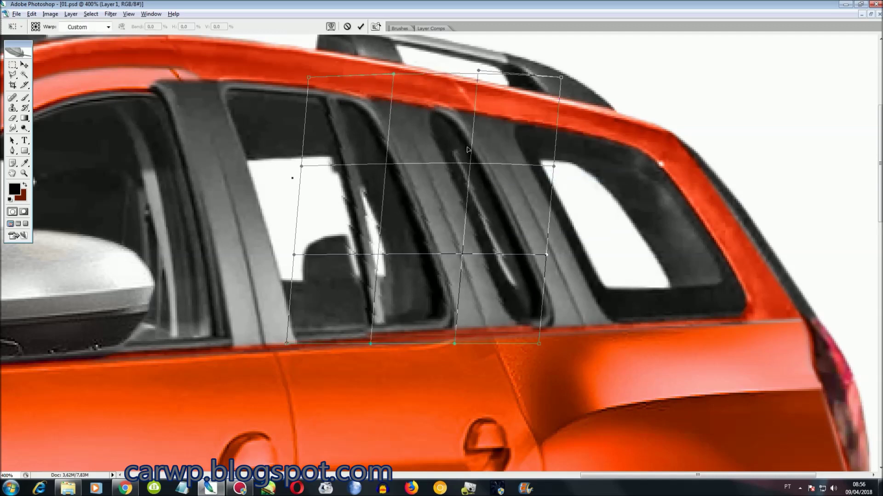
{"action": "left_click_drag", "start_coordinate": [378, 341], "coordinate": [376, 345]}
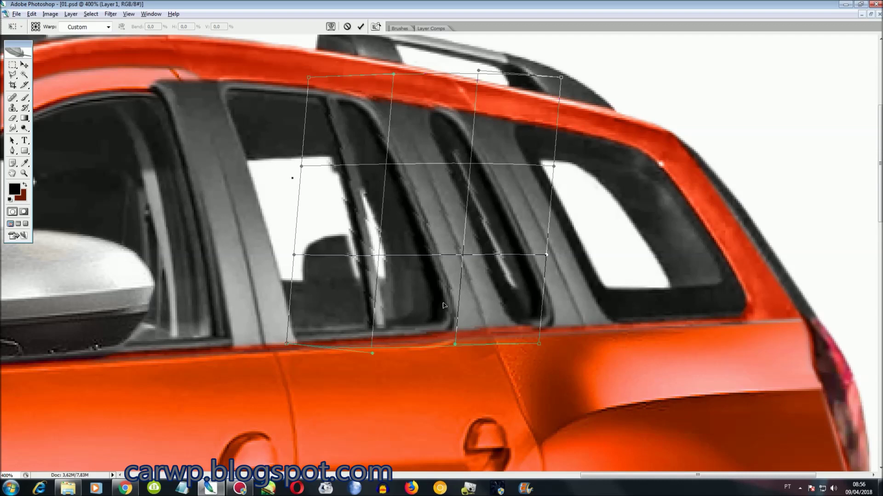
{"action": "key", "text": "Return"}
- Clear the leftover copied pixels inside the rear door window and make Background the active layer
{"action": "left_click", "coordinate": [329, 331]}
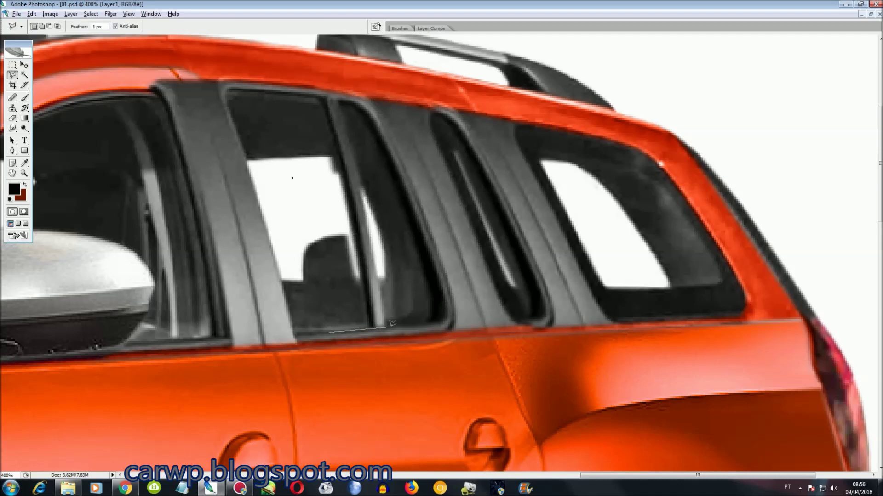
{"action": "left_click", "coordinate": [398, 326]}
{"action": "left_click", "coordinate": [420, 275]}
{"action": "left_click", "coordinate": [304, 98]}
{"action": "left_click", "coordinate": [291, 177]}
{"action": "left_click", "coordinate": [329, 331]}
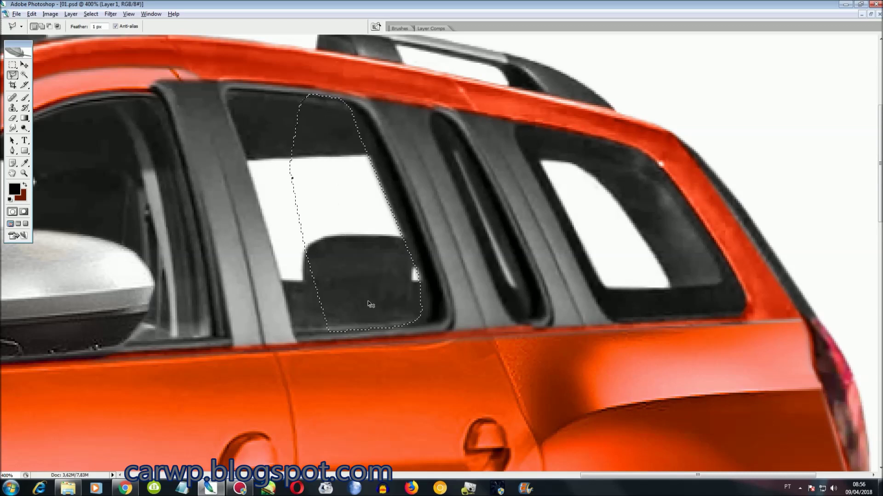
{"action": "key", "text": "ctrl+d"}
{"action": "key", "text": "F7"}
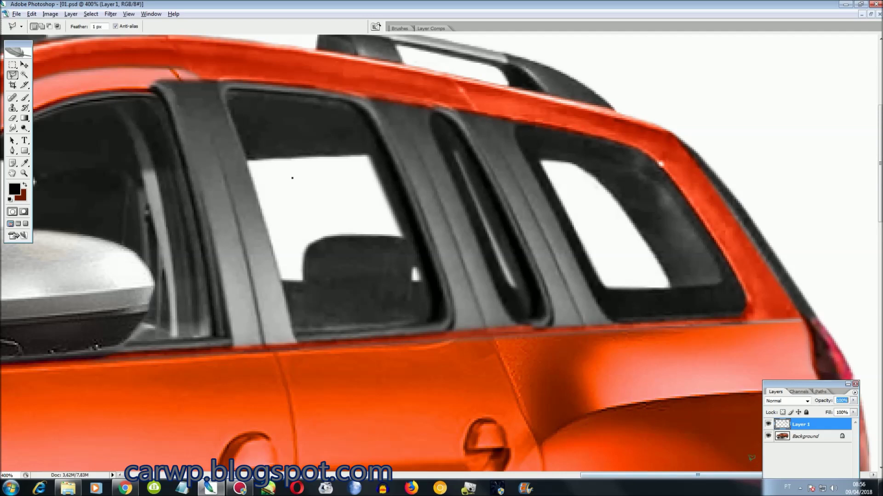
{"action": "left_click", "coordinate": [803, 437]}
{"action": "key", "text": "F7"}
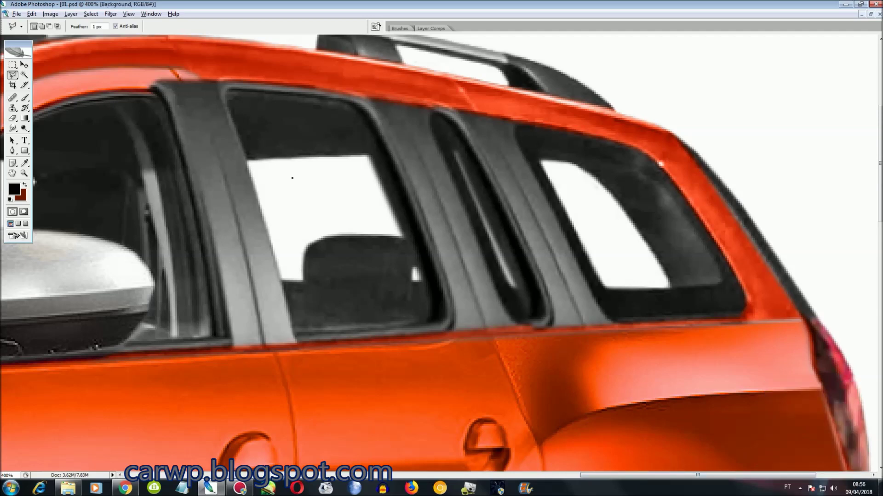
- Select the rear quarter window on Background and copy it to a new layer
{"action": "left_click", "coordinate": [769, 322]}
{"action": "left_click", "coordinate": [629, 133]}
{"action": "left_click", "coordinate": [485, 113]}
{"action": "left_click", "coordinate": [595, 335]}
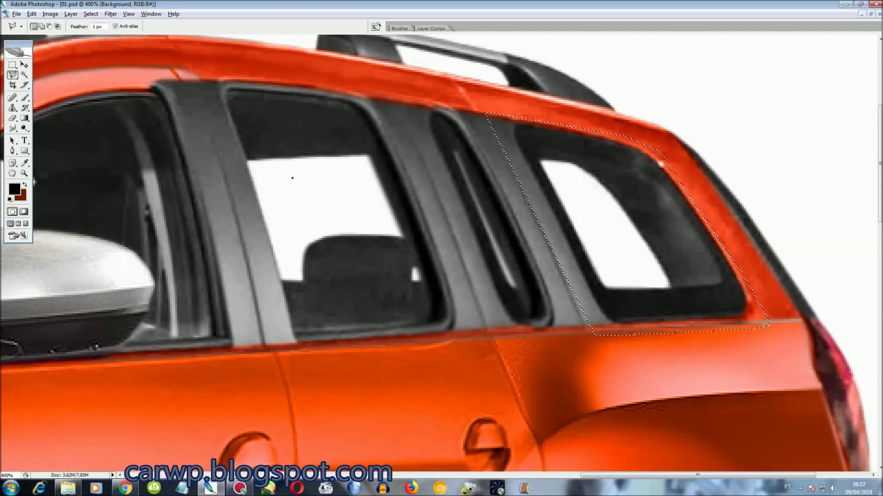
{"action": "key", "text": "ctrl+j"}
- Stretch the copied quarter window forward over the slim window, skewing and warping its corners
{"action": "key", "text": "ctrl+t"}
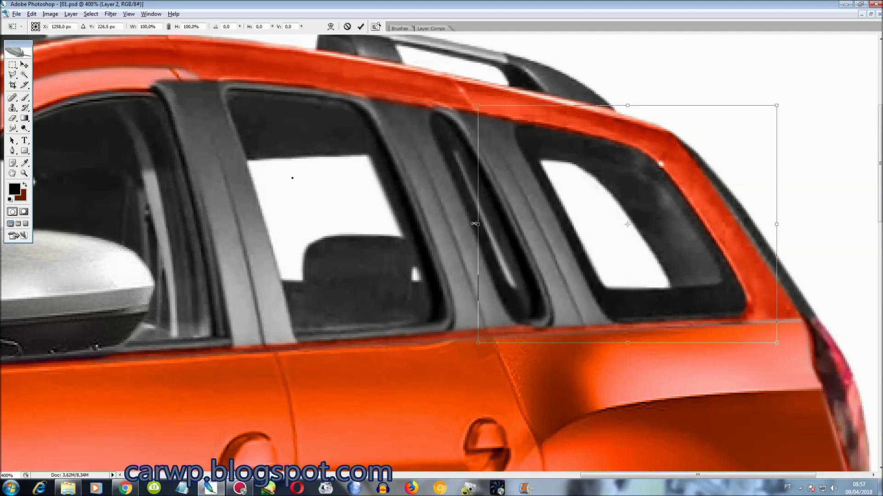
{"action": "mouse_move", "coordinate": [475, 224]}
{"action": "left_mouse_down"}
{"action": "mouse_move", "coordinate": [386, 224]}
{"action": "mouse_move", "coordinate": [379, 214]}
{"action": "left_mouse_up"}
{"action": "right_click", "coordinate": [499, 201]}
{"action": "left_click", "coordinate": [524, 243]}
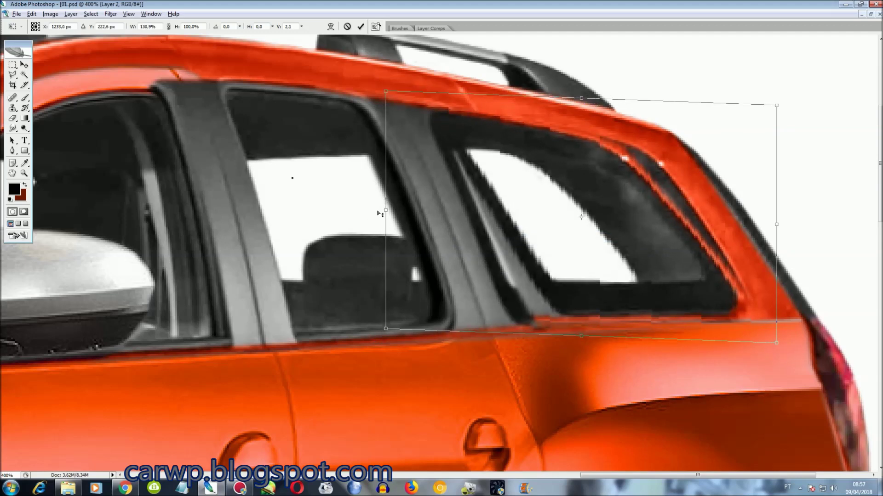
{"action": "right_click", "coordinate": [604, 225]}
{"action": "left_click", "coordinate": [616, 289]}
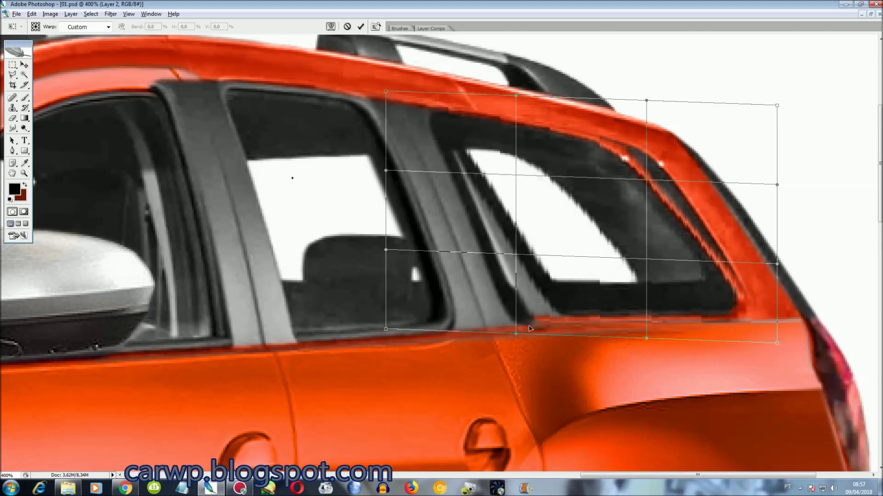
{"action": "left_click_drag", "start_coordinate": [515, 317], "coordinate": [494, 338]}
{"action": "left_click_drag", "start_coordinate": [542, 221], "coordinate": [534, 225]}
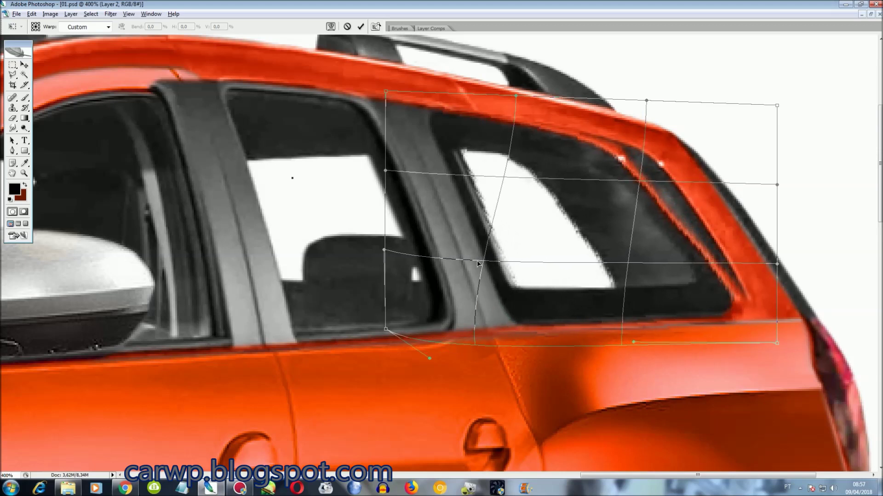
{"action": "left_click_drag", "start_coordinate": [669, 177], "coordinate": [697, 171]}
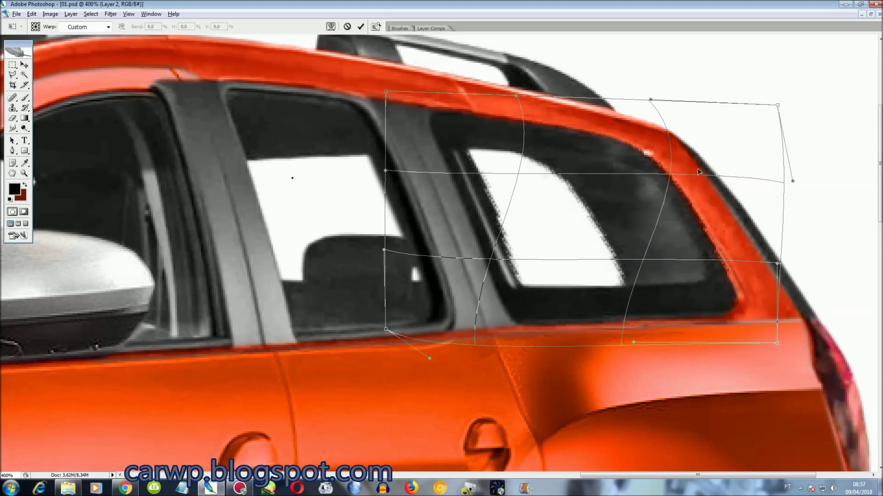
{"action": "left_click_drag", "start_coordinate": [735, 278], "coordinate": [740, 279]}
{"action": "key", "text": "Return"}
- Stretch the quarter window further forward and warp its upper rear area to the roofline
{"action": "key", "text": "ctrl+t"}
{"action": "left_click_drag", "start_coordinate": [382, 257], "coordinate": [357, 258]}
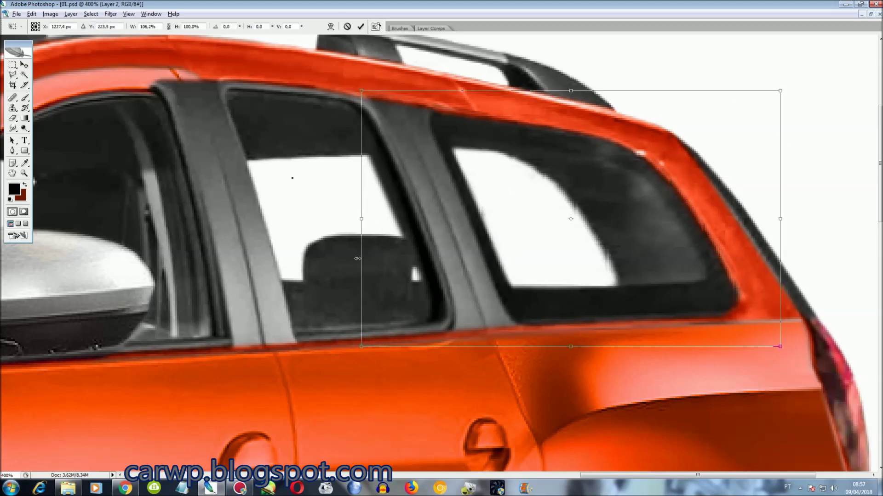
{"action": "right_click", "coordinate": [716, 224]}
{"action": "left_click", "coordinate": [735, 291]}
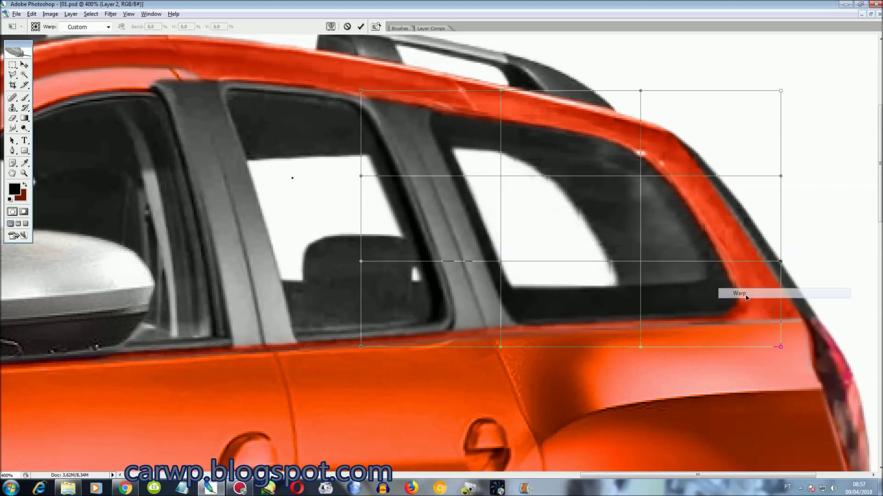
{"action": "left_click_drag", "start_coordinate": [657, 155], "coordinate": [670, 156]}
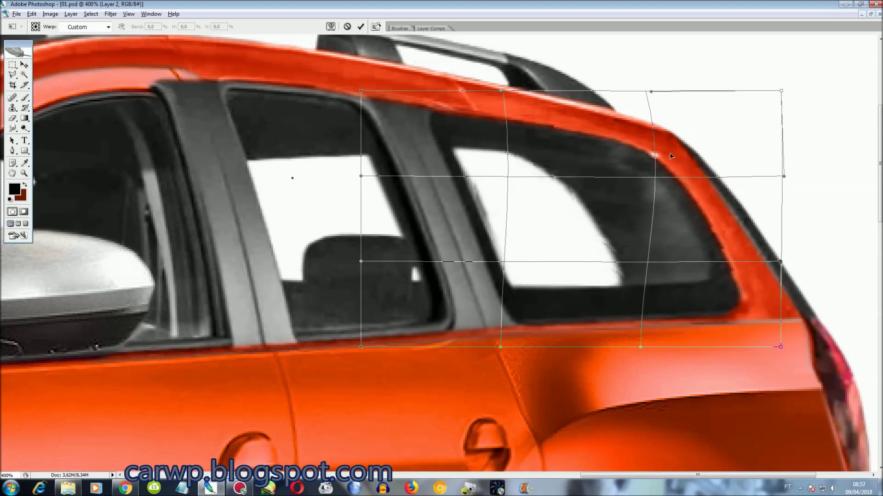
{"action": "key", "text": "Return"}
{"action": "key", "text": "l"}
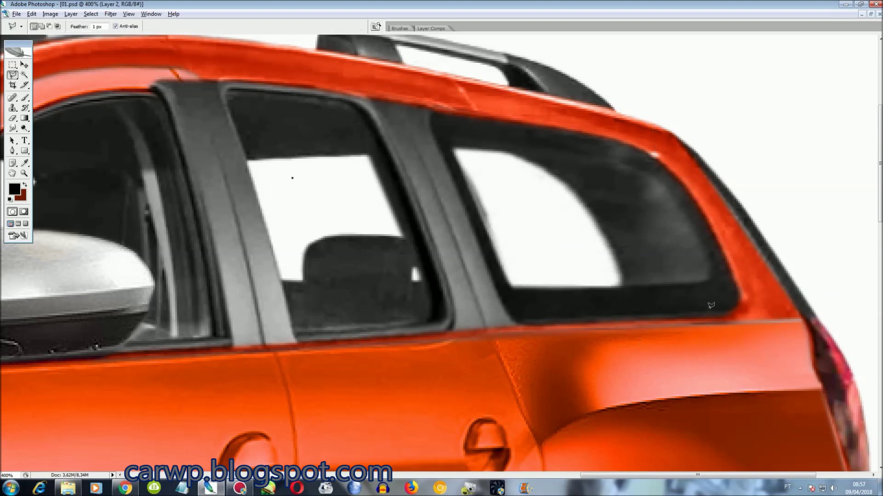
- Delete the reshaped window pixels spilling over the rear D-pillar
{"action": "key", "text": "F7"}
{"action": "left_click", "coordinate": [768, 436]}
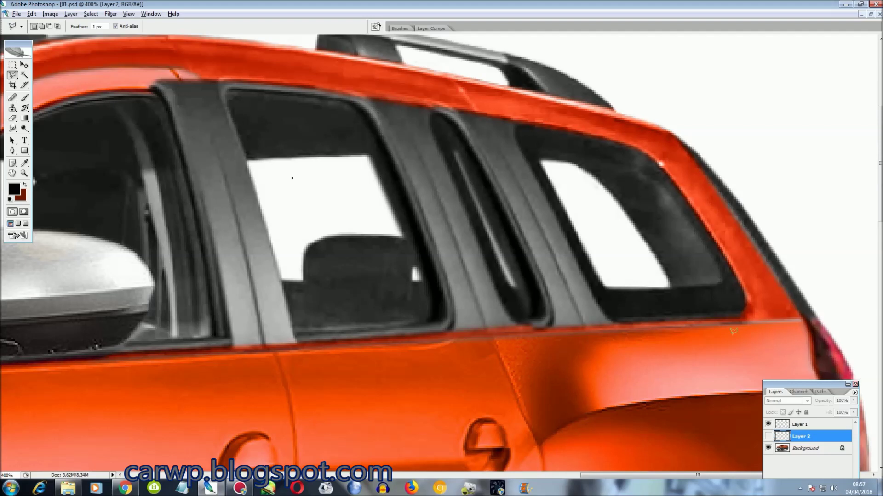
{"action": "left_click", "coordinate": [741, 299]}
{"action": "left_click", "coordinate": [663, 176]}
{"action": "left_click", "coordinate": [635, 153]}
{"action": "left_click", "coordinate": [521, 120]}
{"action": "left_click", "coordinate": [510, 89]}
{"action": "left_click", "coordinate": [657, 98]}
{"action": "left_click", "coordinate": [750, 156]}
{"action": "double_click", "coordinate": [761, 372]}
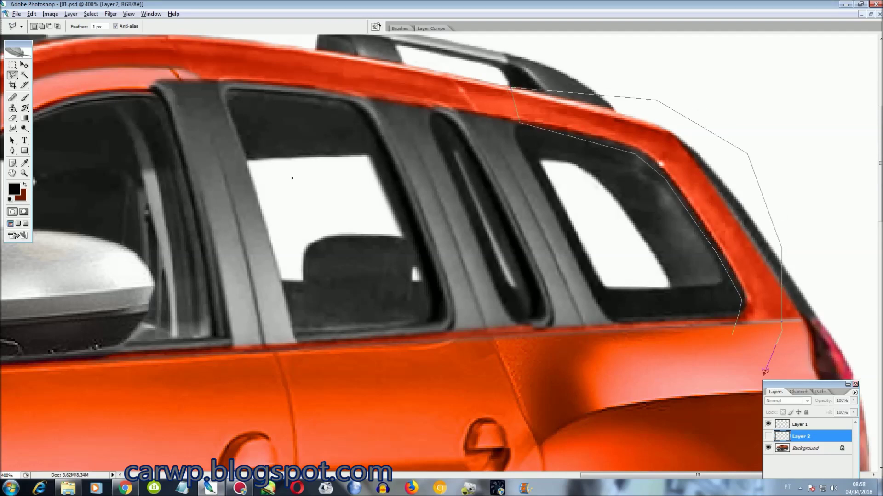
{"action": "left_click", "coordinate": [768, 436]}
{"action": "key", "text": "Delete"}
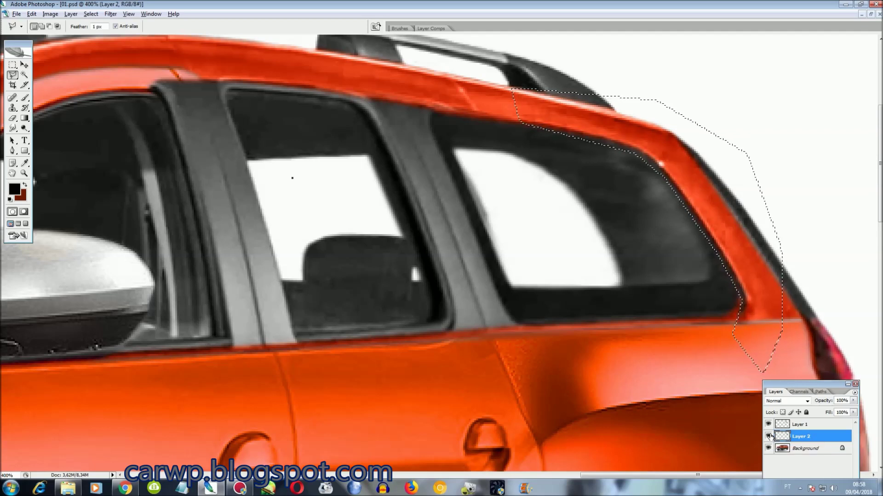
{"action": "key", "text": "ctrl+d"}
- Delete the excess reshaped window pixels along the belt line
{"action": "left_click", "coordinate": [752, 288]}
{"action": "left_click", "coordinate": [721, 314]}
{"action": "left_click", "coordinate": [531, 327]}
{"action": "left_click", "coordinate": [589, 363]}
{"action": "left_click", "coordinate": [774, 342]}
{"action": "double_click", "coordinate": [790, 324]}
{"action": "key", "text": "Delete"}
{"action": "key", "text": "ctrl+d"}
- Flatten the edited layers into a single Background layer
{"action": "key", "text": "ctrl+0"}
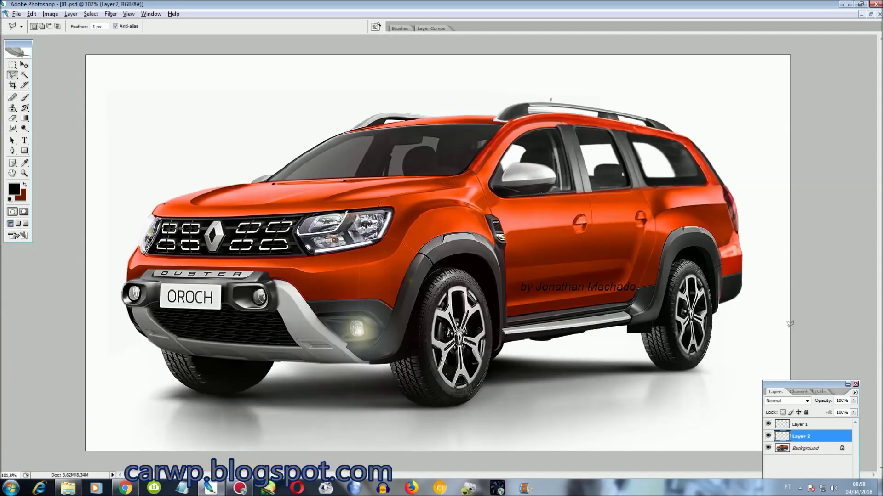
{"action": "key", "text": "ctrl+plus"}
{"action": "key", "text": "ctrl+plus"}
{"action": "scroll", "coordinate": [608, 487], "scroll_direction": "up", "scroll_amount": 5}
{"action": "left_click_drag", "start_coordinate": [608, 476], "coordinate": [777, 476]}
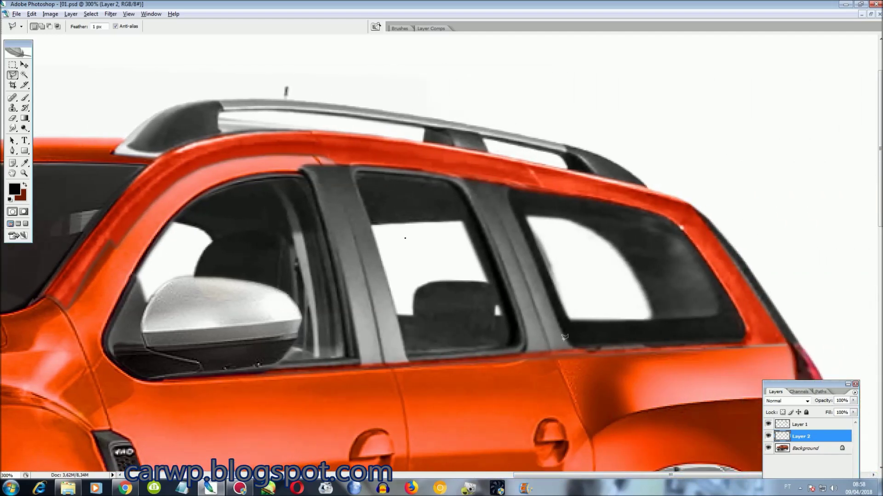
{"action": "key", "text": "ctrl+shift+e"}
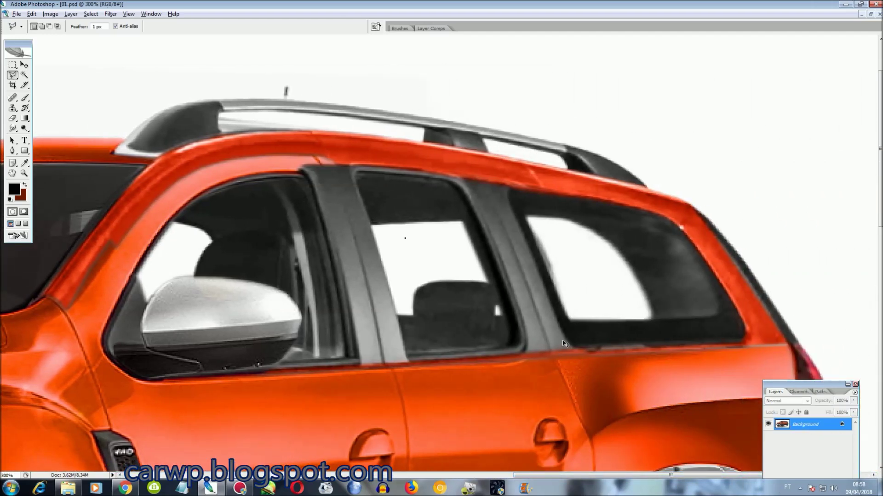
- Copy a piece of the roof edge to a new layer and move it up and left
{"action": "key", "text": "ctrl+plus"}
{"action": "key", "text": "ctrl+plus"}
{"action": "scroll", "coordinate": [573, 195], "scroll_direction": "up", "scroll_amount": 3}
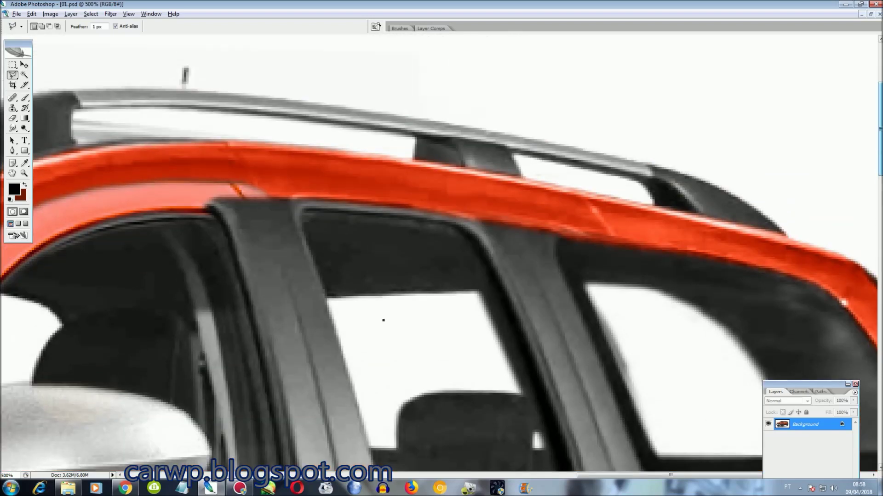
{"action": "left_click", "coordinate": [566, 184]}
{"action": "left_click", "coordinate": [657, 253]}
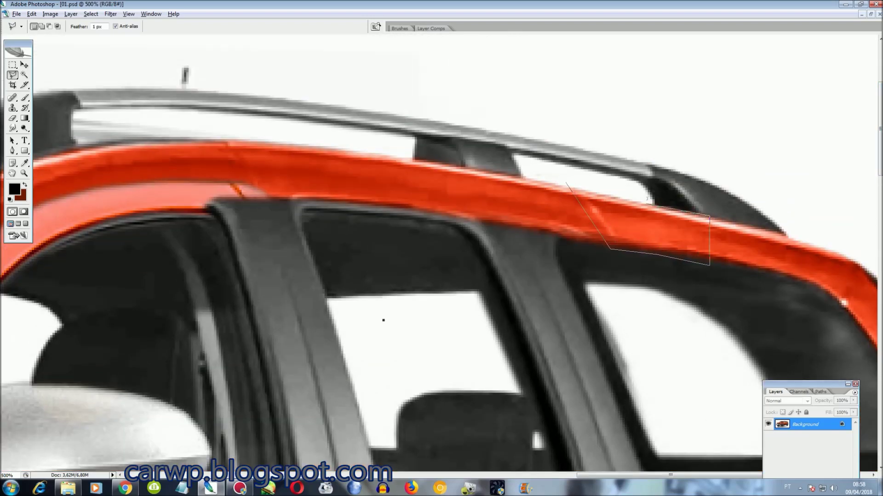
{"action": "left_click", "coordinate": [566, 184]}
{"action": "key", "text": "ctrl+j"}
{"action": "key", "text": "ctrl+t"}
{"action": "mouse_move", "coordinate": [645, 249]}
{"action": "left_mouse_down"}
{"action": "mouse_move", "coordinate": [588, 230]}
{"action": "mouse_move", "coordinate": [560, 241]}
{"action": "left_mouse_up"}
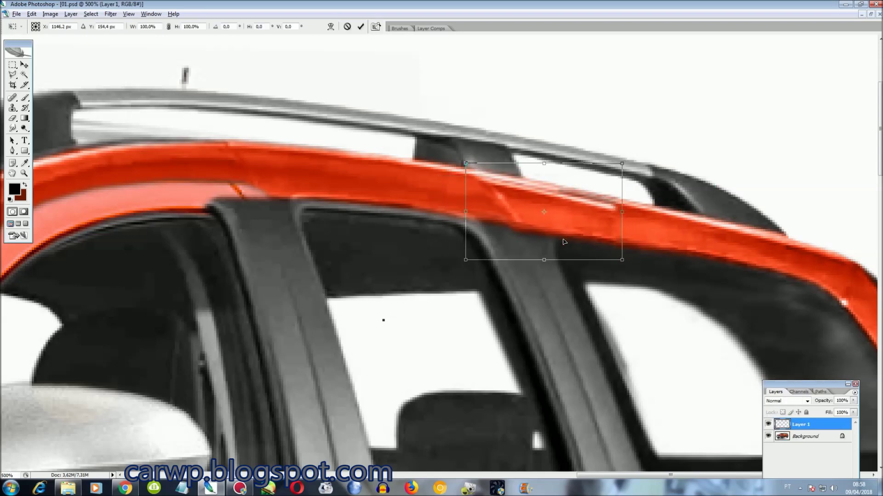
{"action": "key", "text": "Return"}
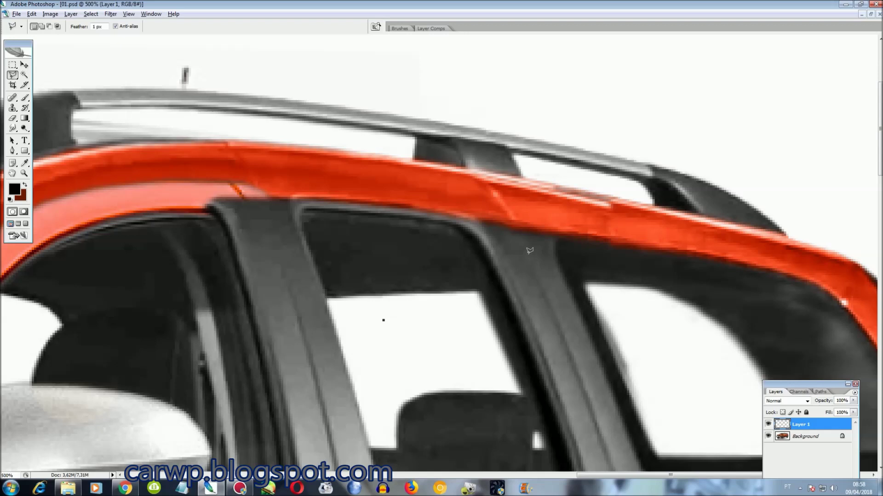
- Copy another roof edge stretch, widen it toward the rear and skew it so the rear drops
{"action": "left_click", "coordinate": [521, 174]}
{"action": "left_click", "coordinate": [617, 174]}
{"action": "left_click", "coordinate": [617, 257]}
{"action": "left_click", "coordinate": [524, 255]}
{"action": "key", "text": "ctrl+j"}
{"action": "key", "text": "ctrl+t"}
{"action": "mouse_move", "coordinate": [617, 215]}
{"action": "left_mouse_down"}
{"action": "mouse_move", "coordinate": [695, 215]}
{"action": "mouse_move", "coordinate": [699, 228]}
{"action": "left_mouse_up"}
{"action": "right_click", "coordinate": [661, 213]}
{"action": "left_click", "coordinate": [679, 254]}
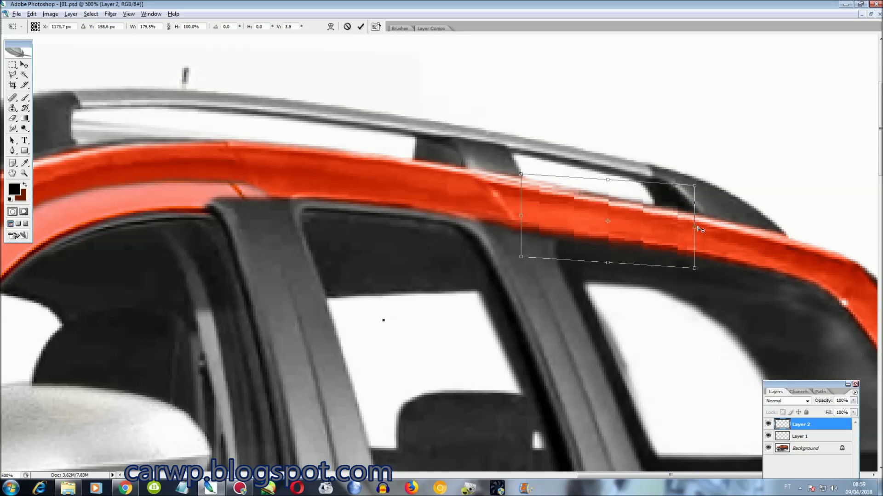
{"action": "key", "text": "Return"}
- Flatten all roof patch layers into the Background again
{"action": "key", "text": "ctrl+0"}
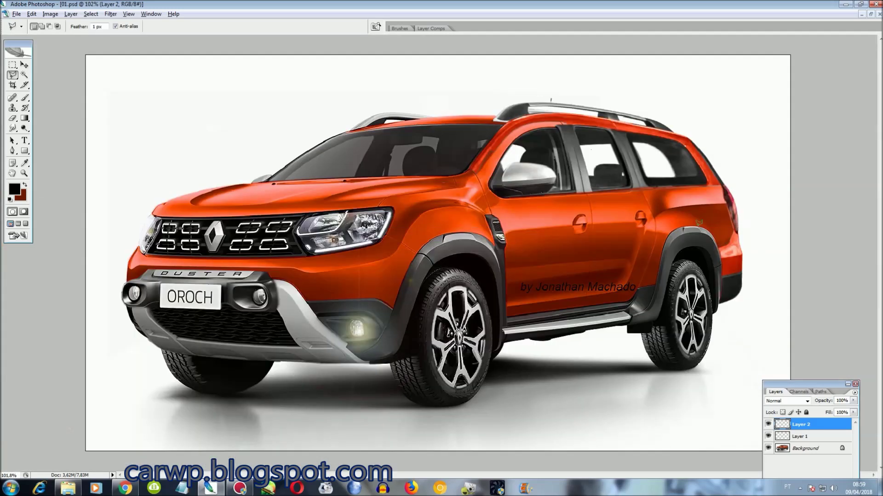
{"action": "key", "text": "ctrl+shift+e"}
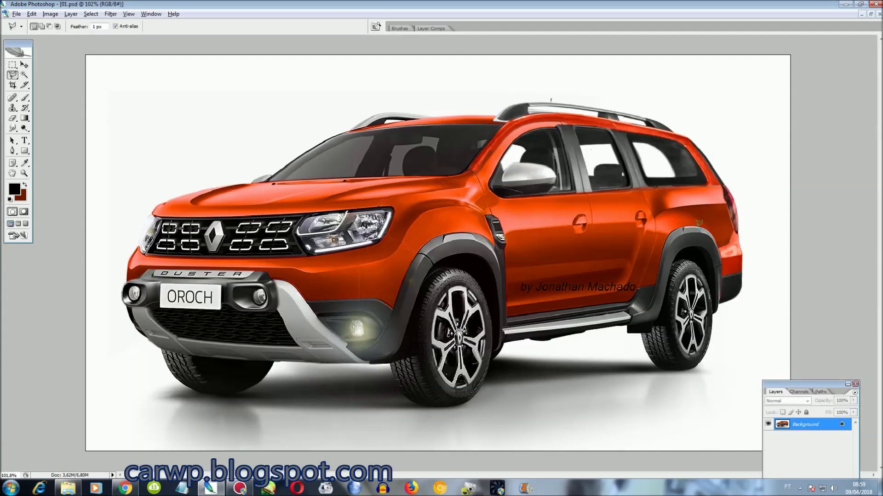
{"action": "key", "text": "ctrl+plus"}
{"action": "key", "text": "ctrl+plus"}
{"action": "key", "text": "ctrl+plus"}
{"action": "scroll", "coordinate": [441, 253], "scroll_direction": "up", "scroll_amount": 5}
- Select the door strip beneath the front and rear windows and copy it to a new layer
{"action": "left_click_drag", "start_coordinate": [539, 475], "coordinate": [715, 475]}
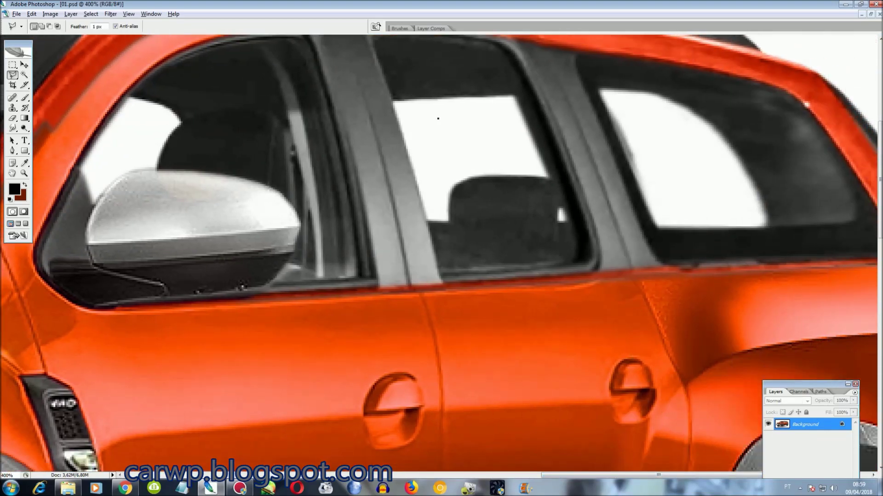
{"action": "left_click", "coordinate": [624, 278]}
{"action": "left_click", "coordinate": [82, 317]}
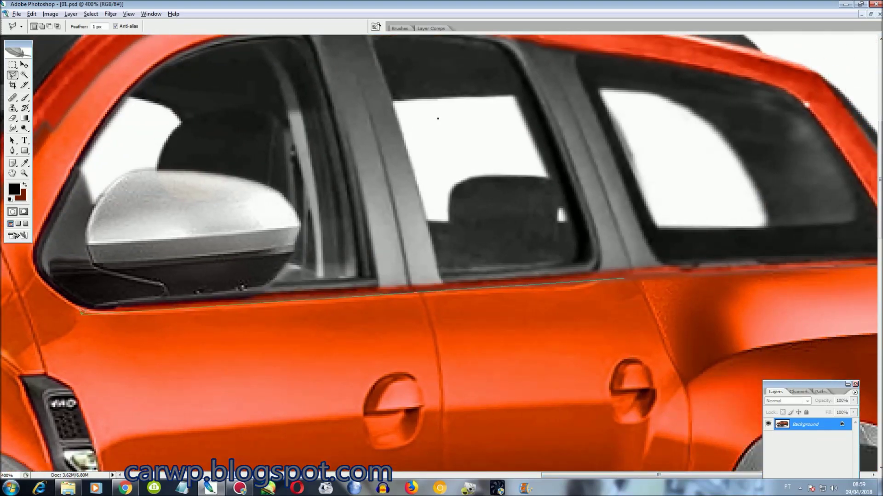
{"action": "left_click", "coordinate": [99, 388]}
{"action": "left_click", "coordinate": [634, 284]}
{"action": "key", "text": "ctrl+j"}
- Warp the copied door strip so its top edge runs straight along the belt line
{"action": "key", "text": "ctrl+t"}
{"action": "right_click", "coordinate": [468, 290]}
{"action": "left_click", "coordinate": [496, 361]}
{"action": "left_click_drag", "start_coordinate": [425, 304], "coordinate": [423, 297]}
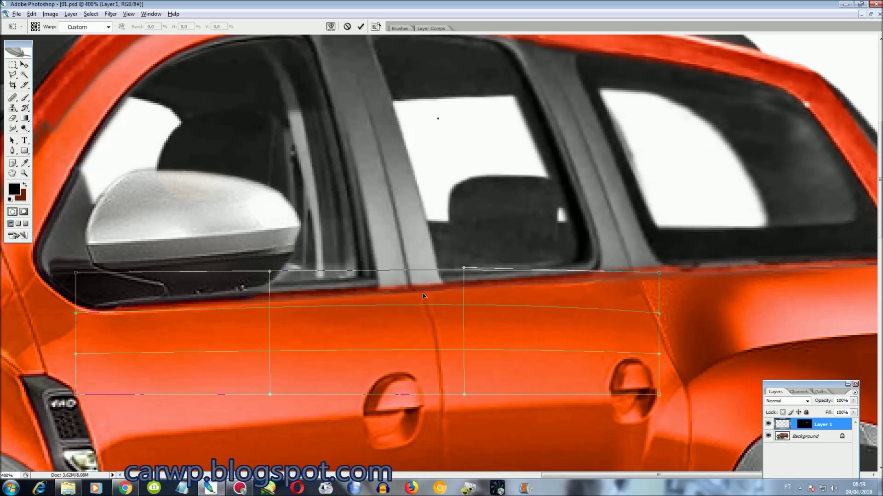
{"action": "left_click_drag", "start_coordinate": [423, 297], "coordinate": [425, 301]}
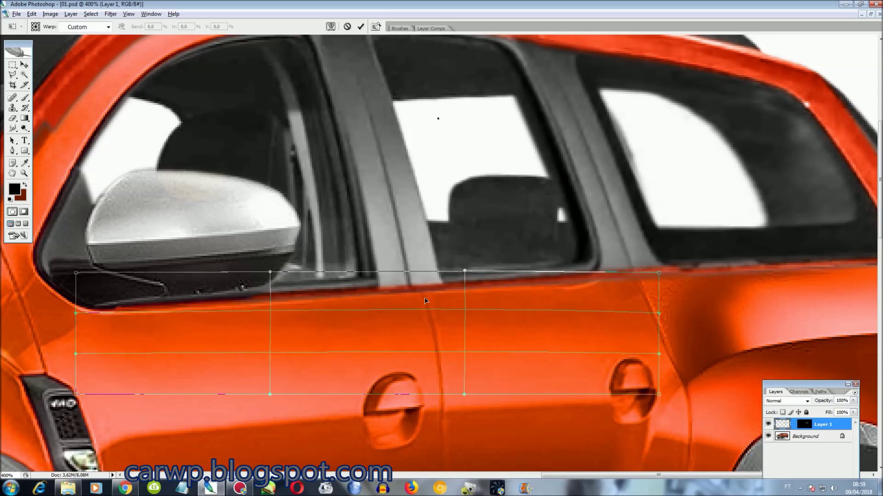
{"action": "key", "text": "Return"}
- Blend the seams with the Smudge tool and merge the door strip into the Background
{"action": "key", "text": "r"}
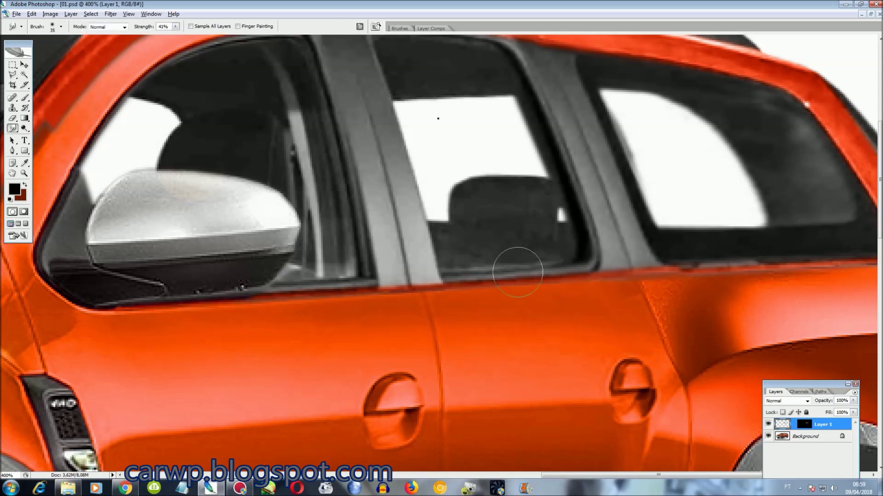
{"action": "scroll", "coordinate": [519, 285], "scroll_direction": "up", "scroll_amount": 1}
{"action": "scroll", "coordinate": [516, 299], "scroll_direction": "up", "scroll_amount": 3}
{"action": "scroll", "coordinate": [517, 308], "scroll_direction": "up", "scroll_amount": 1}
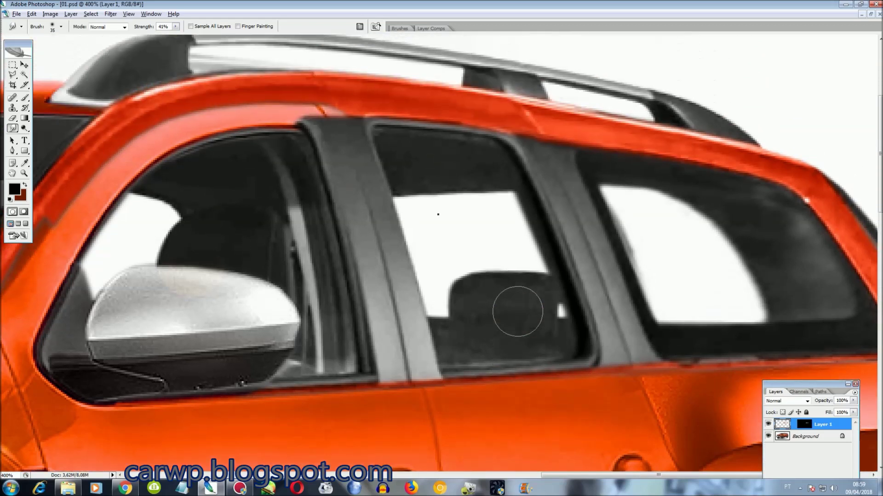
{"action": "scroll", "coordinate": [517, 311], "scroll_direction": "up", "scroll_amount": 1}
{"action": "key", "text": "ctrl+e"}
{"action": "left_click_drag", "start_coordinate": [608, 476], "coordinate": [557, 475]}
- Copy a small roof-edge piece to its own layer and merge it back into the background
{"action": "key", "text": "l"}
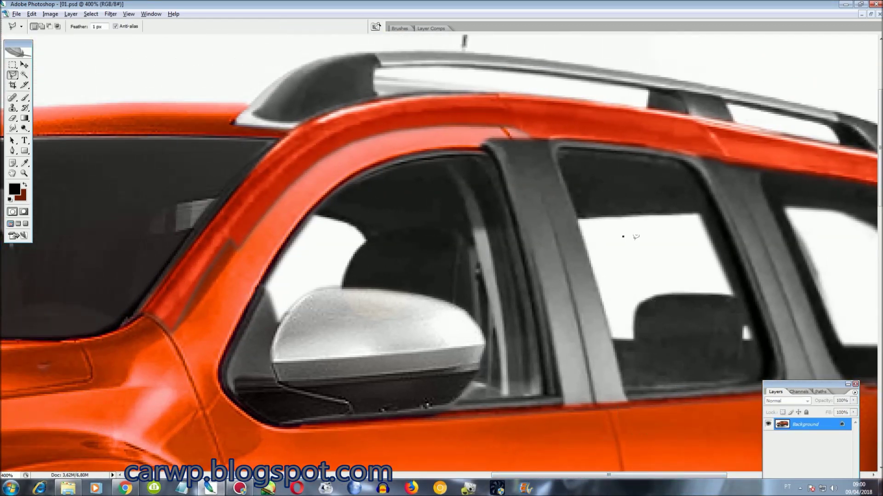
{"action": "left_click", "coordinate": [619, 240]}
{"action": "key", "text": "ctrl+j"}
{"action": "key", "text": "ctrl+t"}
{"action": "key", "text": "Return"}
{"action": "key", "text": "ctrl+e"}
{"action": "scroll", "coordinate": [631, 243], "scroll_direction": "up", "scroll_amount": 1}
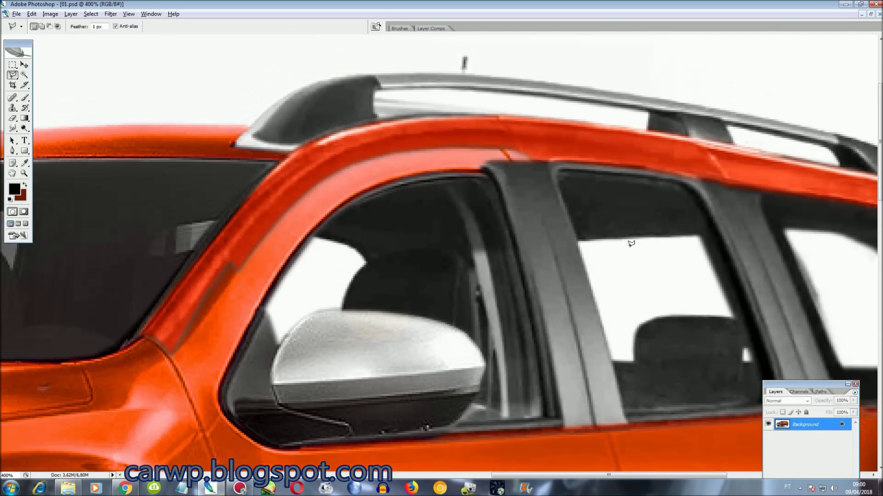
- Copy the front window frame's top edge and skew it upward at the rear
{"action": "left_click", "coordinate": [480, 168]}
{"action": "left_click", "coordinate": [479, 178]}
{"action": "left_click", "coordinate": [429, 182]}
{"action": "left_click", "coordinate": [395, 188]}
{"action": "left_click", "coordinate": [485, 157]}
{"action": "key", "text": "ctrl+j"}
{"action": "key", "text": "ctrl+t"}
{"action": "right_click", "coordinate": [428, 180]}
{"action": "left_click", "coordinate": [463, 221]}
{"action": "left_click_drag", "start_coordinate": [486, 197], "coordinate": [492, 187]}
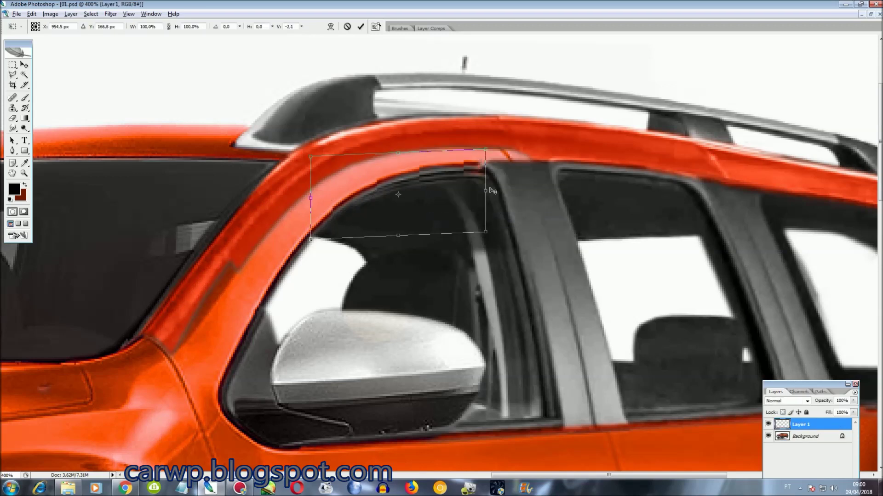
{"action": "key", "text": "Return"}
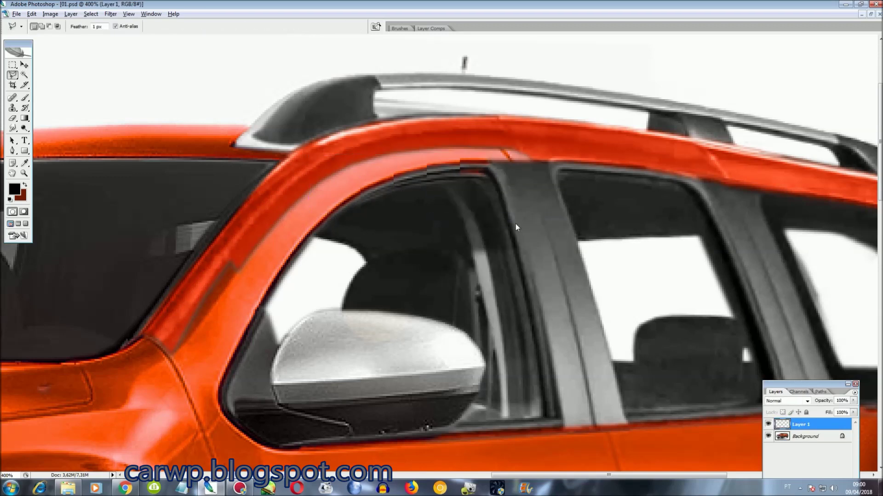
- Warp a copy of the window frame to follow the roof line, then flatten the layers
{"action": "left_click", "coordinate": [814, 438]}
{"action": "mouse_move", "coordinate": [506, 207]}
{"action": "left_mouse_down"}
{"action": "mouse_move", "coordinate": [480, 167]}
{"action": "mouse_move", "coordinate": [395, 179]}
{"action": "mouse_move", "coordinate": [341, 215]}
{"action": "left_mouse_up"}
{"action": "left_click", "coordinate": [337, 221]}
{"action": "left_click", "coordinate": [507, 220]}
{"action": "key", "text": "ctrl+j"}
{"action": "key", "text": "ctrl+t"}
{"action": "right_click", "coordinate": [477, 170]}
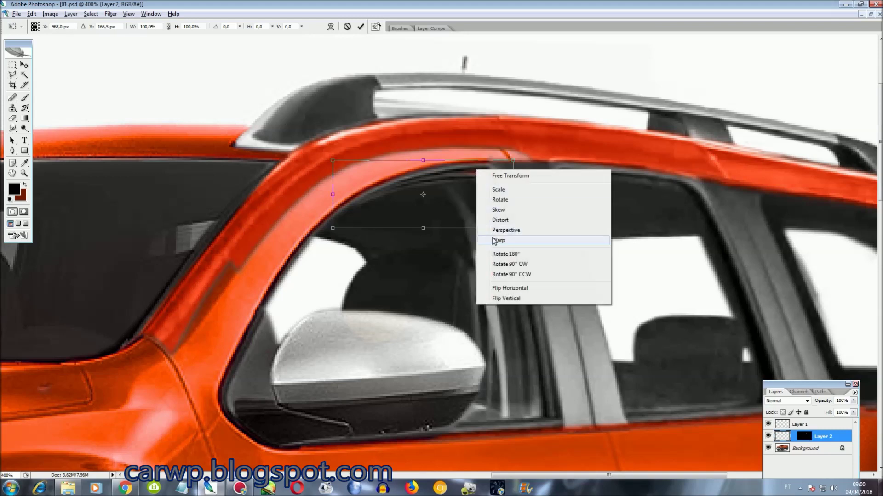
{"action": "left_click", "coordinate": [494, 240]}
{"action": "left_click_drag", "start_coordinate": [478, 193], "coordinate": [471, 169]}
{"action": "key", "text": "Return"}
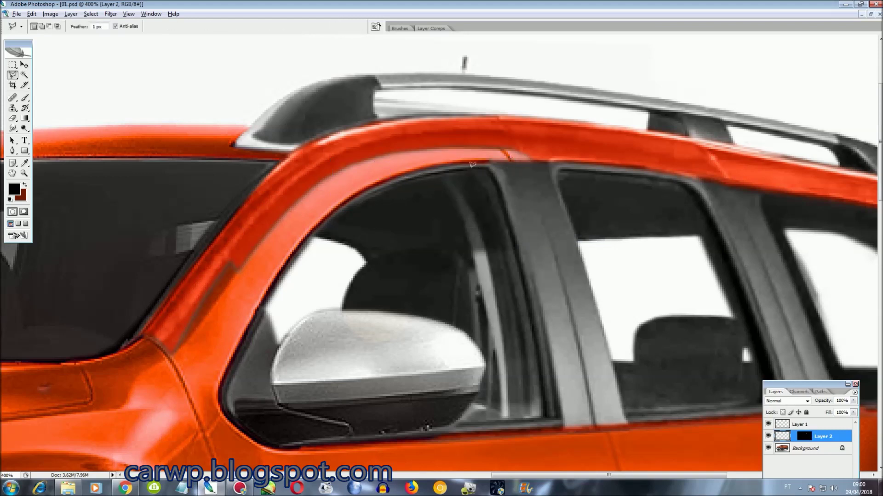
{"action": "key", "text": "ctrl+shift+e"}
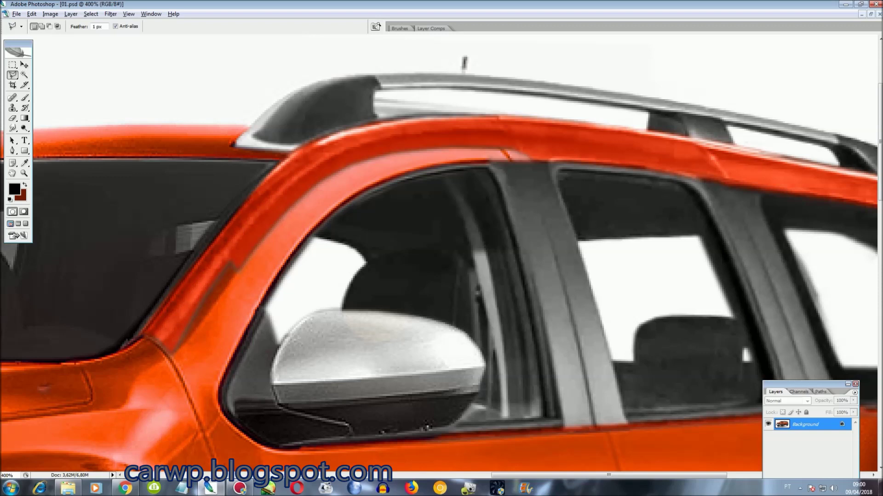
- Sample the dark red body colour and fill a lassoed roof strip with it
{"action": "left_click", "coordinate": [25, 163]}
{"action": "left_click", "coordinate": [519, 155]}
{"action": "key", "text": "x"}
{"action": "key", "text": "l"}
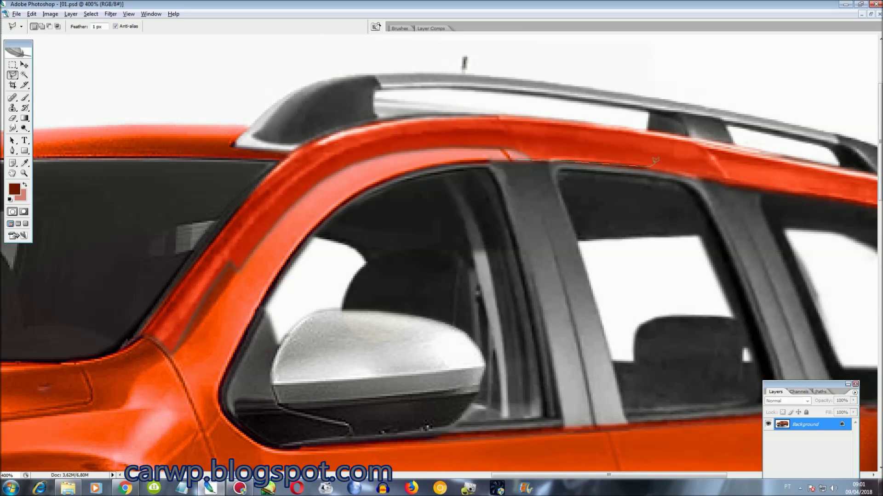
{"action": "left_click", "coordinate": [513, 151]}
{"action": "key", "text": "ctrl+BackSpace"}
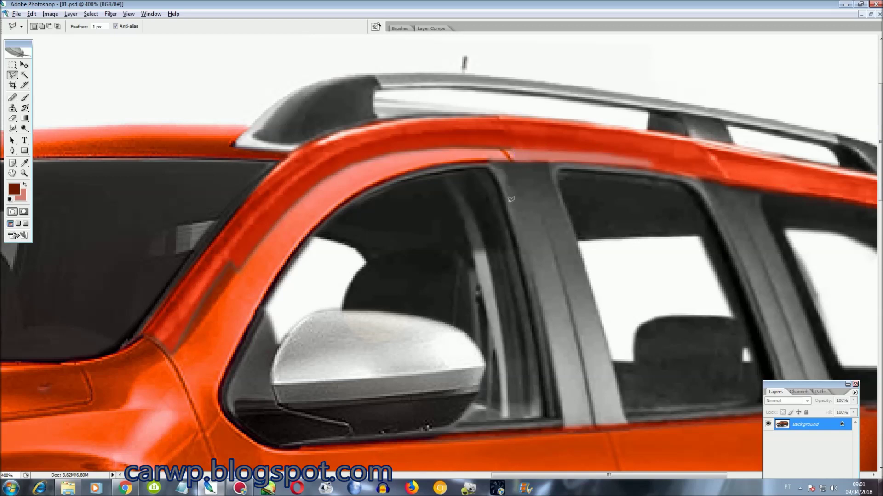
- Copy the windscreen pillar piece to a new layer and stretch it down at a slant
{"action": "scroll", "coordinate": [552, 232], "scroll_direction": "left", "scroll_amount": 5}
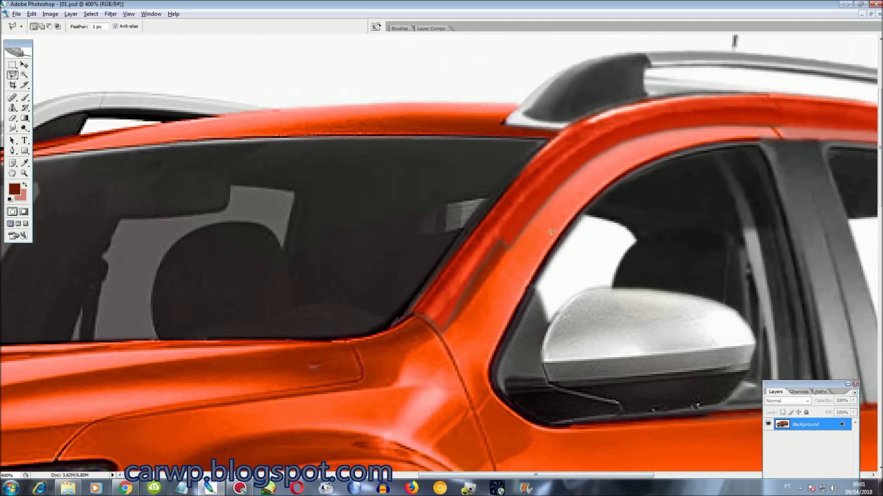
{"action": "scroll", "coordinate": [551, 232], "scroll_direction": "down", "scroll_amount": 2}
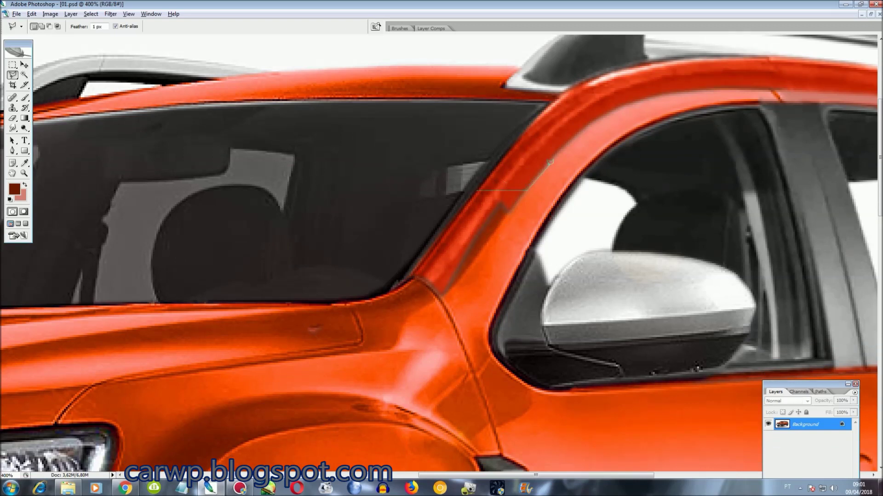
{"action": "left_click", "coordinate": [596, 119]}
{"action": "left_click", "coordinate": [478, 190]}
{"action": "key", "text": "ctrl+j"}
{"action": "key", "text": "ctrl+t"}
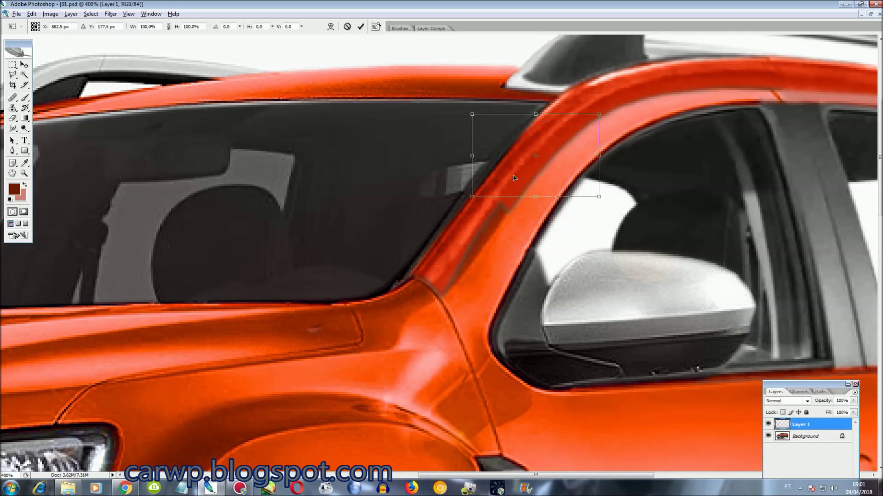
{"action": "mouse_move", "coordinate": [536, 196]}
{"action": "left_mouse_down"}
{"action": "mouse_move", "coordinate": [501, 335]}
{"action": "mouse_move", "coordinate": [440, 333]}
{"action": "mouse_move", "coordinate": [465, 290]}
{"action": "left_mouse_up"}
- Slant the pillar's lower end further forward and warp its bottom edge downward
{"action": "right_click", "coordinate": [451, 271]}
{"action": "left_click", "coordinate": [458, 294]}
{"action": "left_click_drag", "start_coordinate": [473, 292], "coordinate": [466, 292]}
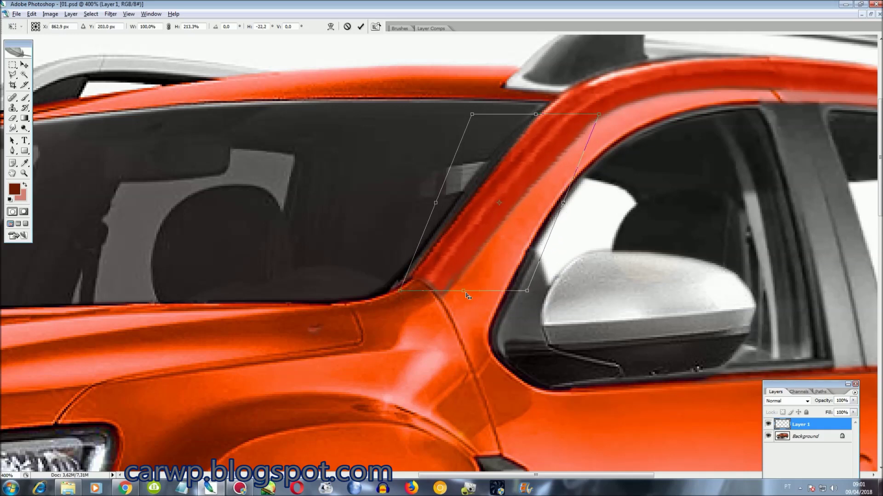
{"action": "right_click", "coordinate": [474, 258]}
{"action": "left_click", "coordinate": [501, 325]}
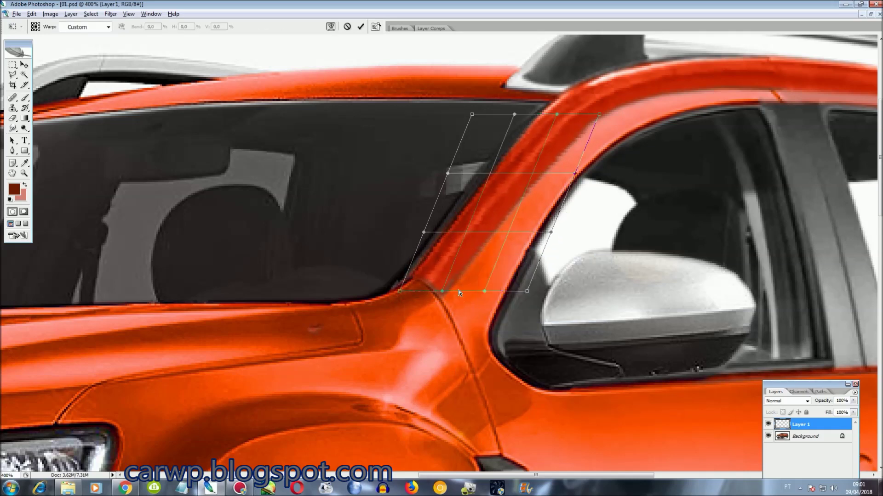
{"action": "left_click_drag", "start_coordinate": [456, 290], "coordinate": [458, 294]}
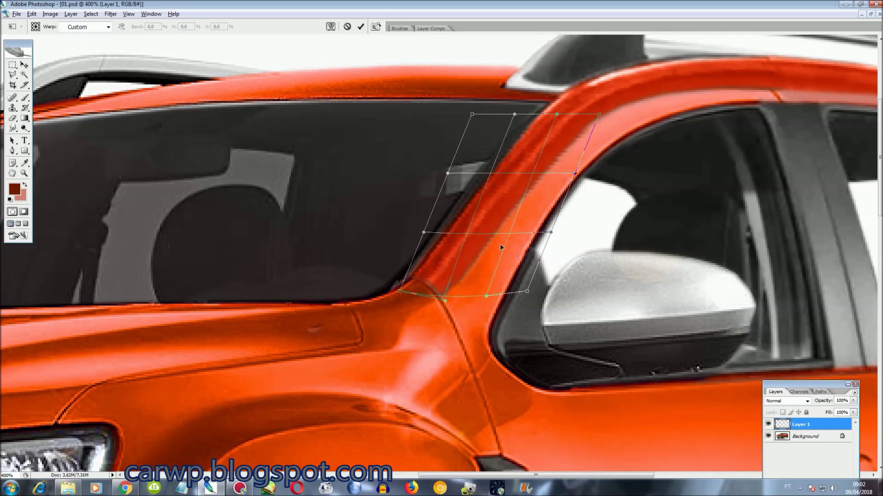
{"action": "key", "text": "Return"}
- Select the area around the front pillar with the warped pillar layer temporarily hidden
{"action": "key", "text": "l"}
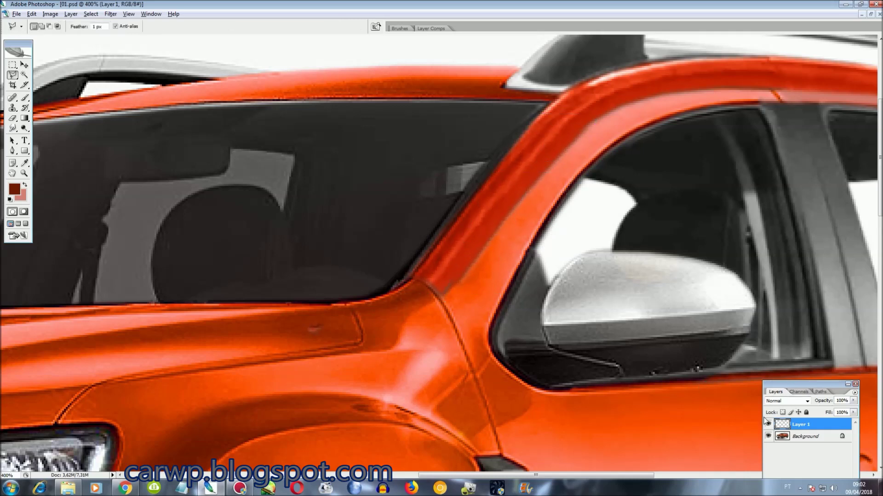
{"action": "left_click", "coordinate": [767, 424]}
{"action": "left_click", "coordinate": [659, 96]}
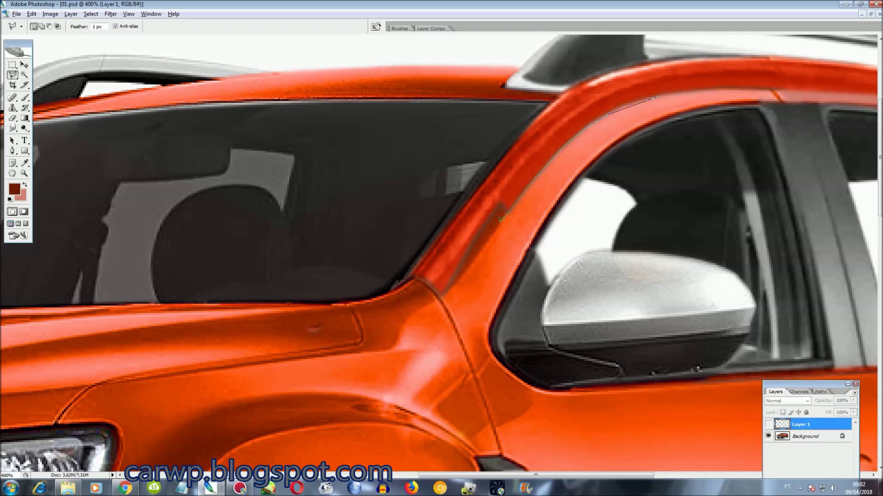
{"action": "left_click", "coordinate": [444, 322]}
{"action": "left_click", "coordinate": [561, 317]}
{"action": "left_click", "coordinate": [659, 216]}
{"action": "left_click", "coordinate": [659, 97]}
{"action": "left_click", "coordinate": [768, 424]}
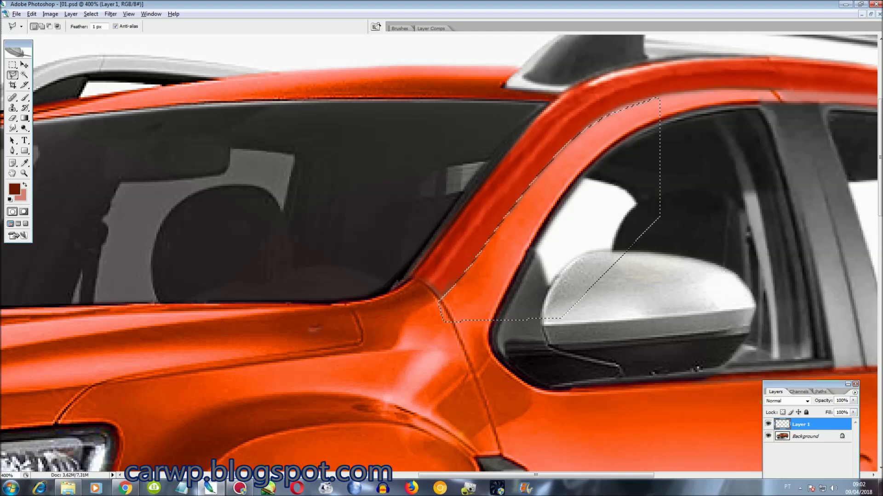
- Smudge the pillar edges and merge the pillar layer into the background
{"action": "left_click", "coordinate": [90, 13]}
{"action": "left_click", "coordinate": [99, 45]}
{"action": "key", "text": "r"}
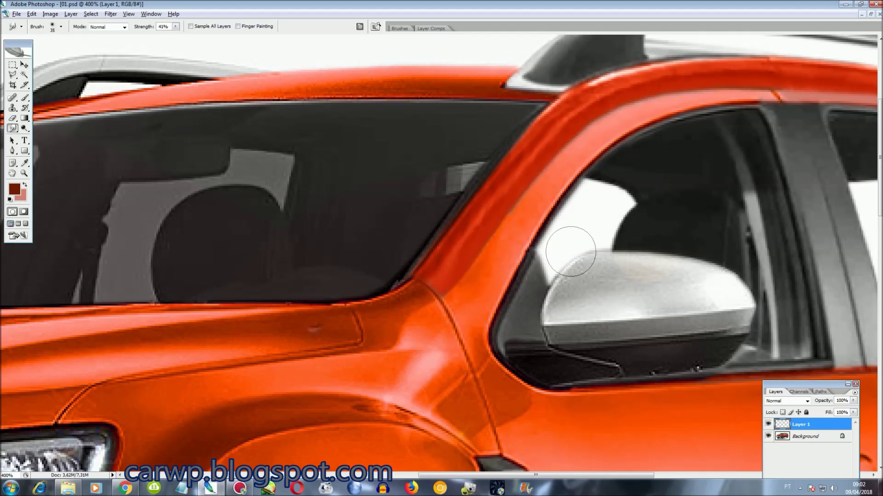
{"action": "key", "text": "ctrl+0"}
{"action": "key", "text": "ctrl+e"}
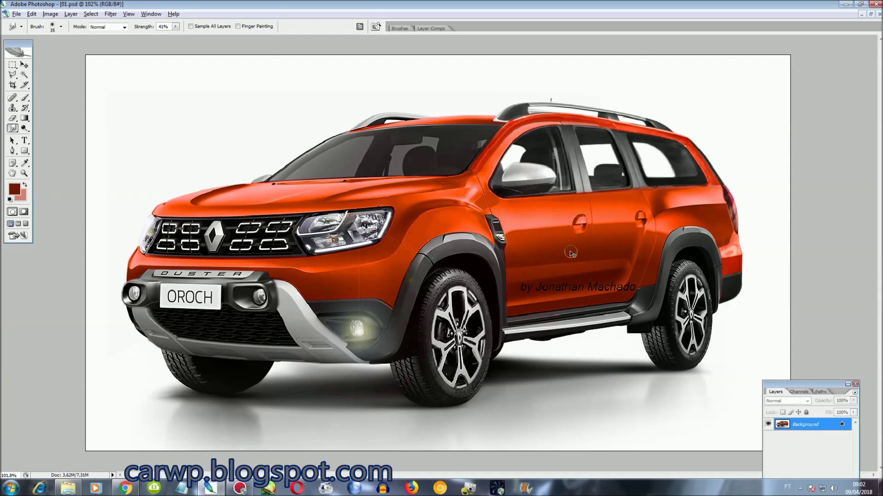
- Zoom in on the roof and outline the roof rail along its top edge
{"action": "key", "text": "ctrl+plus"}
{"action": "key", "text": "ctrl+plus"}
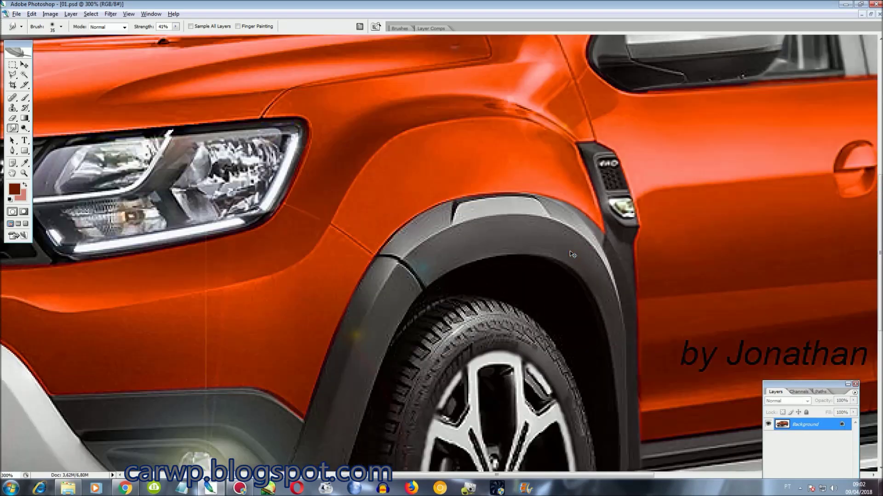
{"action": "scroll", "coordinate": [441, 253], "scroll_direction": "up", "scroll_amount": 10}
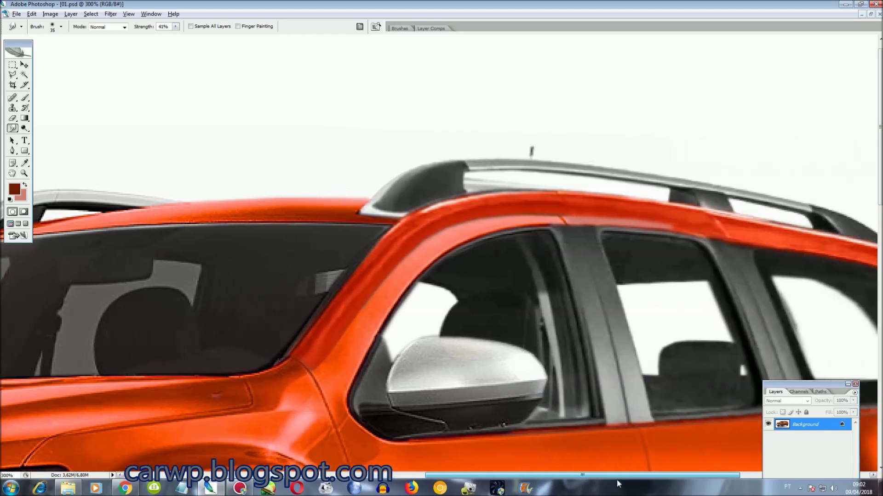
{"action": "left_click_drag", "start_coordinate": [532, 474], "coordinate": [622, 475]}
{"action": "key", "text": "ctrl+plus"}
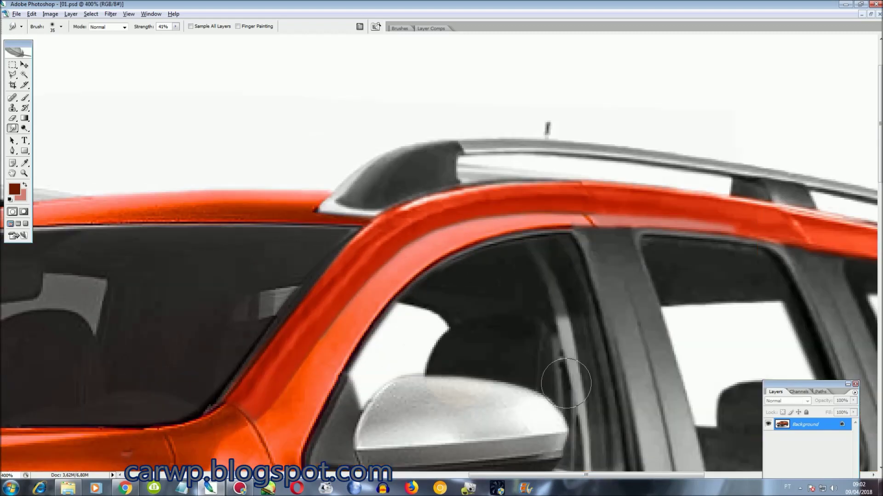
{"action": "key", "text": "l"}
{"action": "left_click", "coordinate": [730, 191]}
{"action": "left_click", "coordinate": [616, 183]}
{"action": "left_click", "coordinate": [570, 181]}
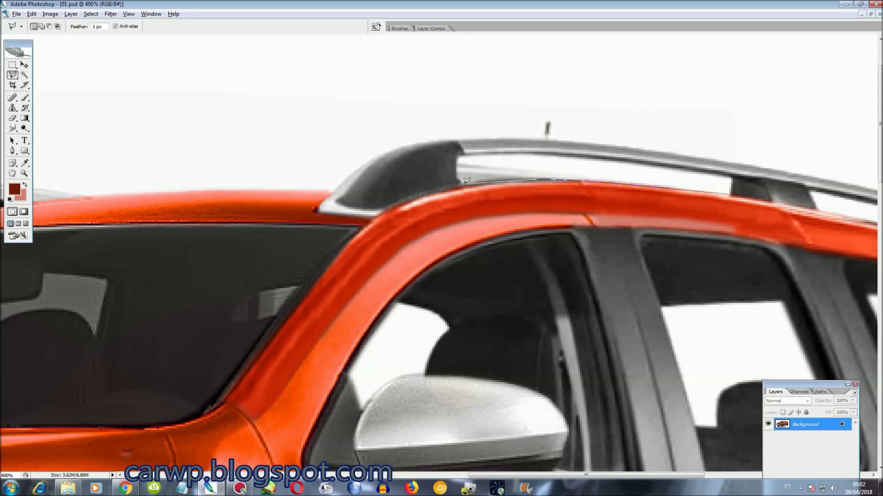
{"action": "left_click", "coordinate": [458, 160]}
{"action": "left_click", "coordinate": [556, 161]}
{"action": "left_click", "coordinate": [680, 176]}
{"action": "double_click", "coordinate": [728, 180]}
- Try a nudged copy of the roof-rail patch, then discard it back into the background
{"action": "key", "text": "shift+Up"}
{"action": "key", "text": "shift+Up"}
{"action": "key", "text": "shift+Up"}
{"action": "key", "text": "shift+Up"}
{"action": "key", "text": "ctrl+j"}
{"action": "key", "text": "ctrl+t"}
{"action": "key", "text": "shift+Down"}
{"action": "key", "text": "shift+Down"}
{"action": "key", "text": "shift+Down"}
{"action": "key", "text": "Escape"}
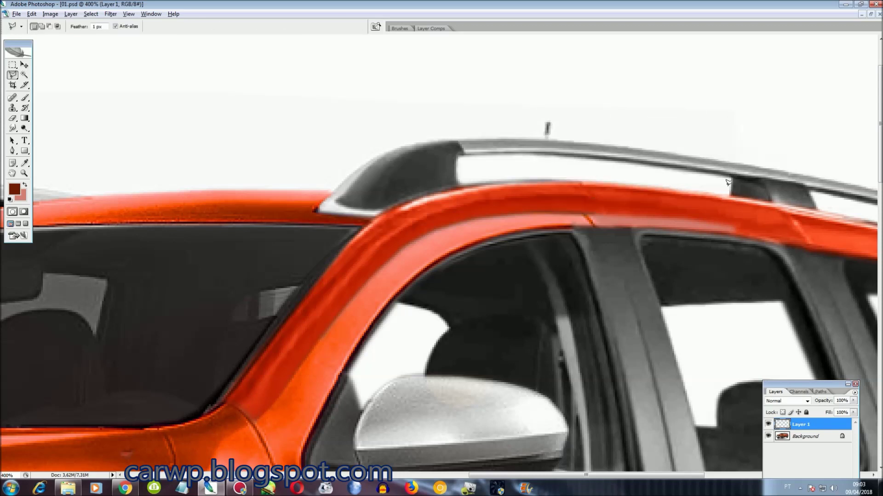
{"action": "key", "text": "ctrl+z"}
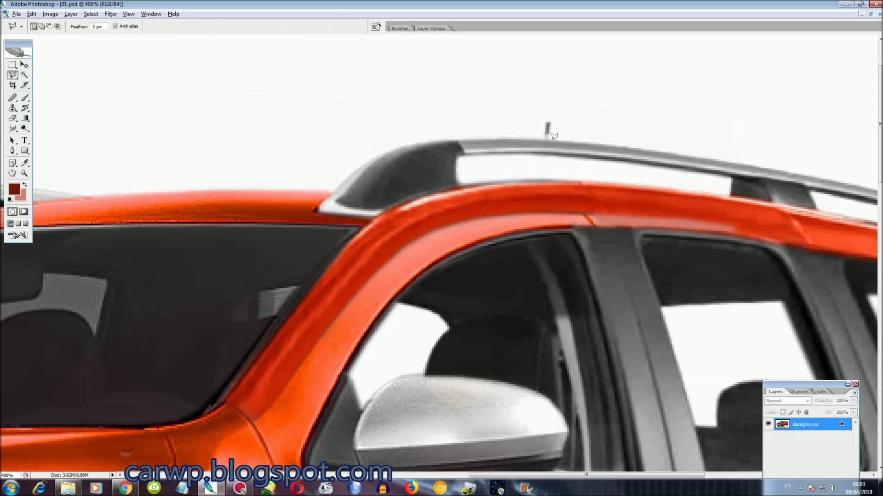
{"action": "key", "text": "ctrl+j"}
{"action": "key", "text": "ctrl+t"}
{"action": "key", "text": "Return"}
{"action": "key", "text": "ctrl+e"}
{"action": "left_click_drag", "start_coordinate": [586, 476], "coordinate": [528, 476]}
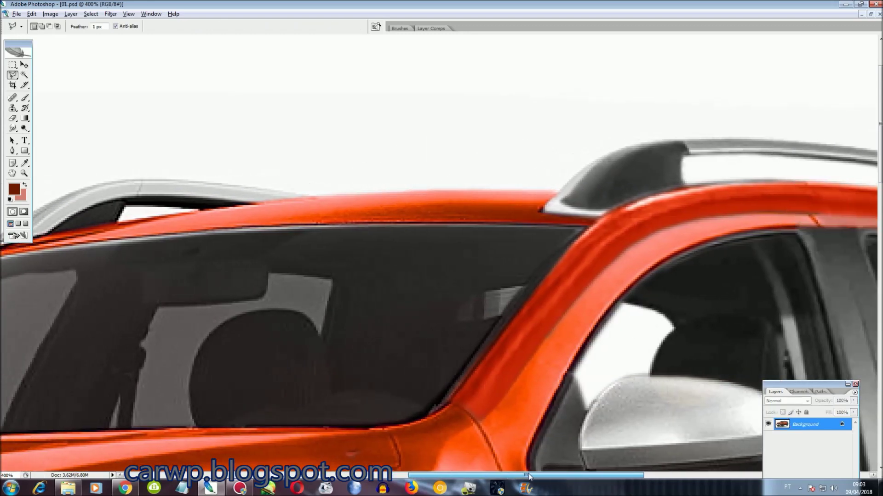
- Select the front roof section and copy it to a new layer
{"action": "left_click", "coordinate": [589, 223]}
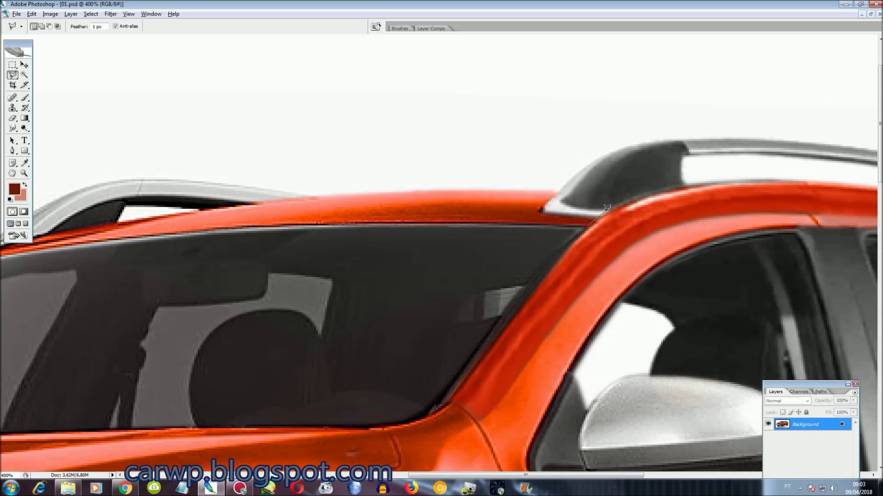
{"action": "left_click", "coordinate": [556, 187]}
{"action": "left_click", "coordinate": [449, 186]}
{"action": "left_click", "coordinate": [449, 219]}
{"action": "left_click", "coordinate": [587, 223]}
{"action": "key", "text": "ctrl+j"}
- Stretch the roof section rearward to double width, tilt its rear down, and merge it
{"action": "key", "text": "ctrl+t"}
{"action": "left_click_drag", "start_coordinate": [610, 205], "coordinate": [773, 205]}
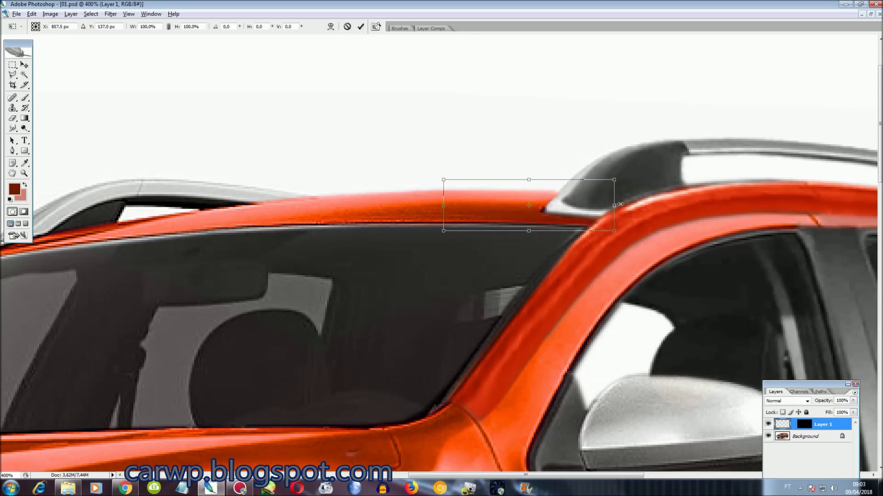
{"action": "right_click", "coordinate": [529, 198]}
{"action": "left_click", "coordinate": [551, 237]}
{"action": "left_click_drag", "start_coordinate": [774, 205], "coordinate": [780, 211]}
{"action": "key", "text": "Return"}
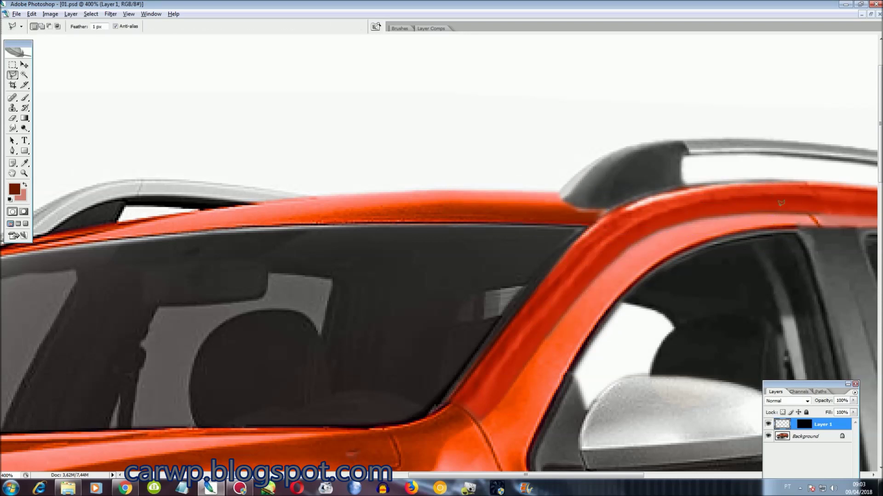
{"action": "key", "text": "ctrl+0"}
{"action": "key", "text": "ctrl+e"}
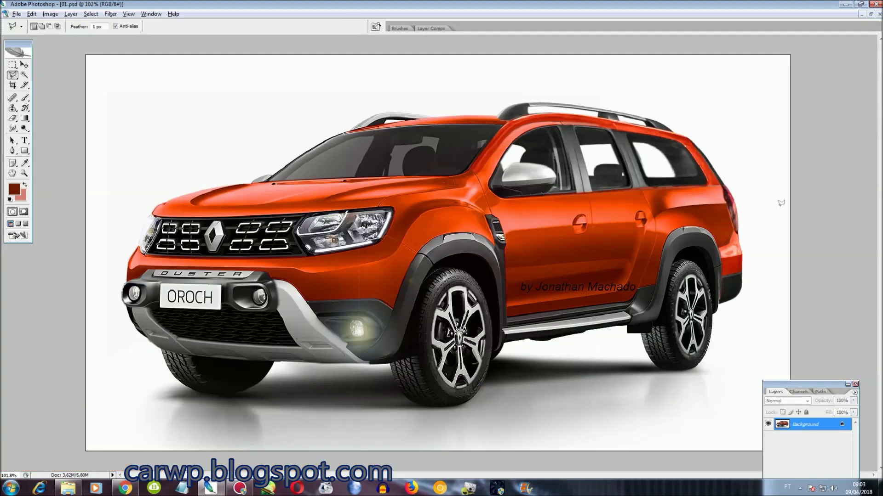
- Zoom in and select the belt-line strip below the rear side windows
{"action": "key", "text": "ctrl+plus"}
{"action": "key", "text": "ctrl+plus"}
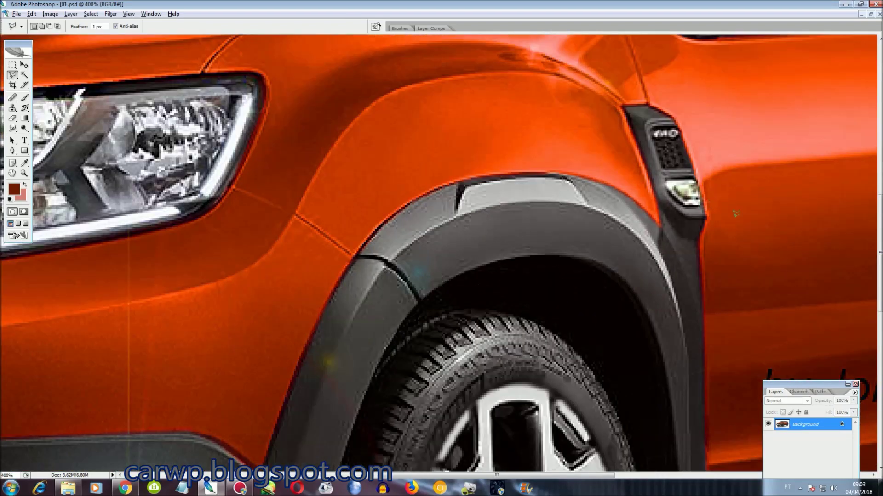
{"action": "key", "text": "ctrl+plus"}
{"action": "left_click_drag", "start_coordinate": [440, 476], "coordinate": [664, 477]}
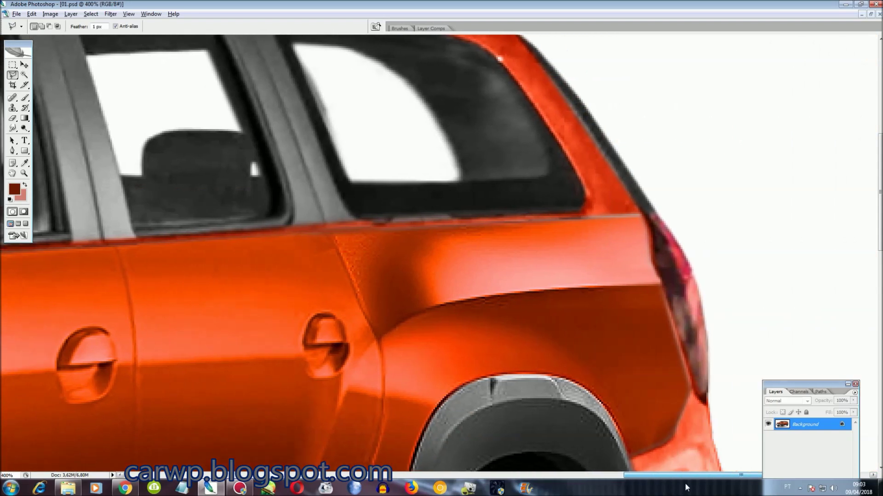
{"action": "scroll", "coordinate": [652, 297], "scroll_direction": "up", "scroll_amount": 1}
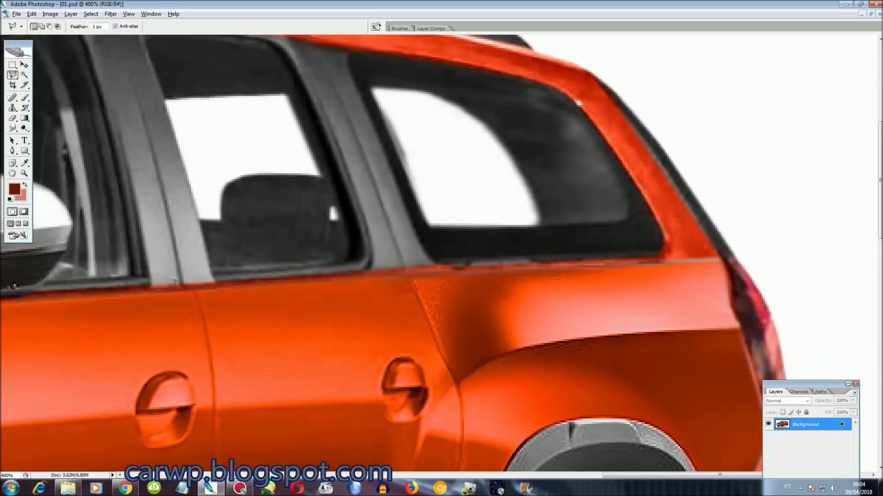
{"action": "left_click", "coordinate": [201, 286]}
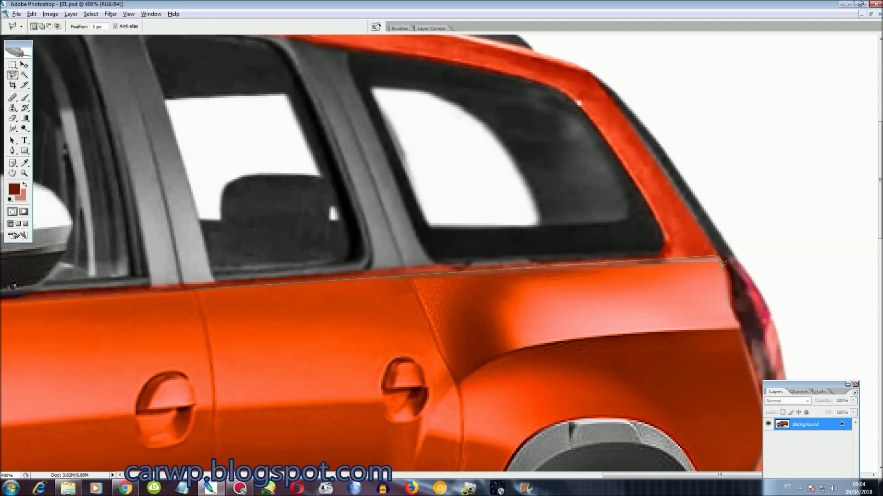
{"action": "left_click", "coordinate": [725, 303]}
{"action": "left_click", "coordinate": [219, 337]}
{"action": "left_click", "coordinate": [198, 290]}
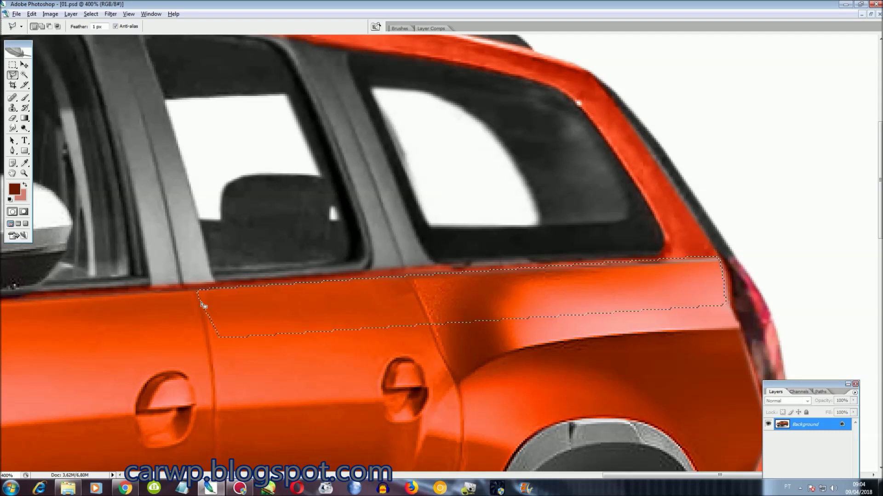
- Warp the strip's front end upward, smudge the edges and merge it down
{"action": "key", "text": "ctrl+j"}
{"action": "key", "text": "ctrl+t"}
{"action": "right_click", "coordinate": [549, 270]}
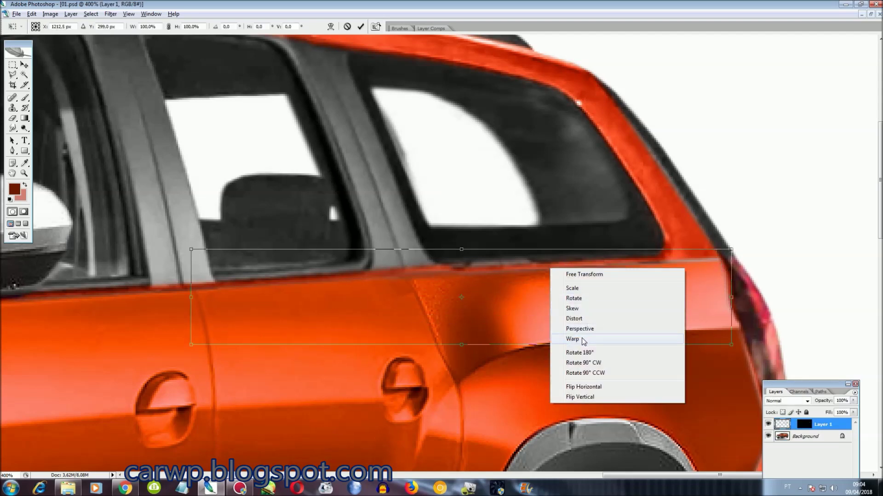
{"action": "left_click", "coordinate": [573, 338]}
{"action": "left_click_drag", "start_coordinate": [410, 277], "coordinate": [409, 269]}
{"action": "key", "text": "Return"}
{"action": "key", "text": "r"}
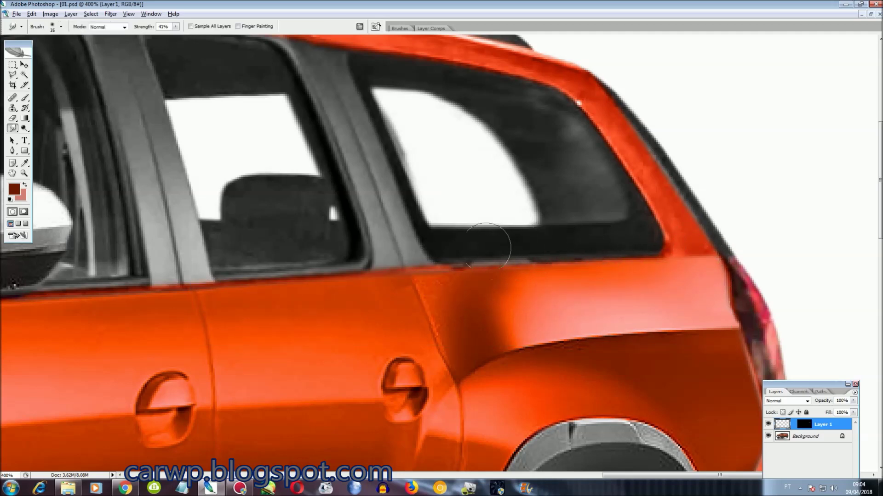
{"action": "scroll", "coordinate": [620, 278], "scroll_direction": "up", "scroll_amount": 1}
{"action": "key", "text": "ctrl+e"}
- Sample the lighter body orange and outline the rear pillar area
{"action": "left_click", "coordinate": [24, 163]}
{"action": "left_click", "coordinate": [695, 274]}
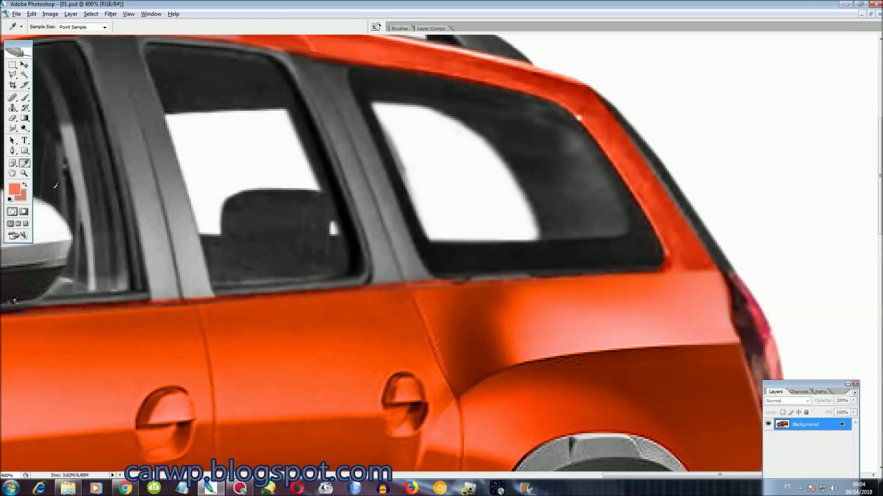
{"action": "key", "text": "l"}
{"action": "scroll", "coordinate": [547, 234], "scroll_direction": "up", "scroll_amount": 4}
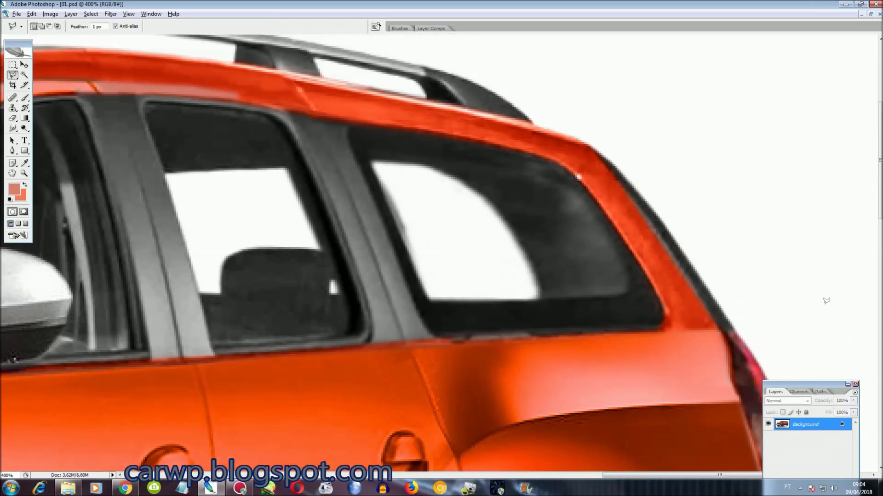
{"action": "left_click", "coordinate": [716, 319]}
{"action": "left_click_drag", "start_coordinate": [586, 171], "coordinate": [660, 282]}
{"action": "double_click", "coordinate": [706, 330]}
{"action": "key", "text": "ctrl+0"}
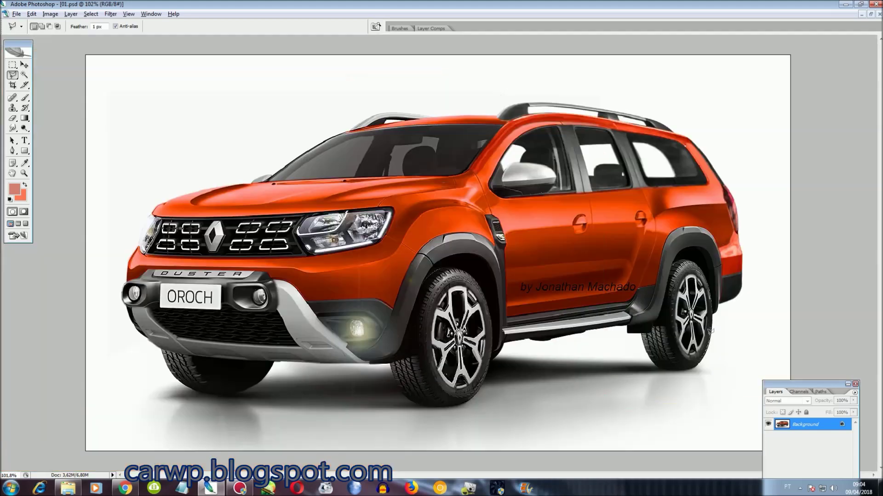
- Copy the rear bumper corner onto a new layer and shift it lower
{"action": "key", "text": "ctrl+plus"}
{"action": "key", "text": "ctrl+plus"}
{"action": "key", "text": "ctrl+plus"}
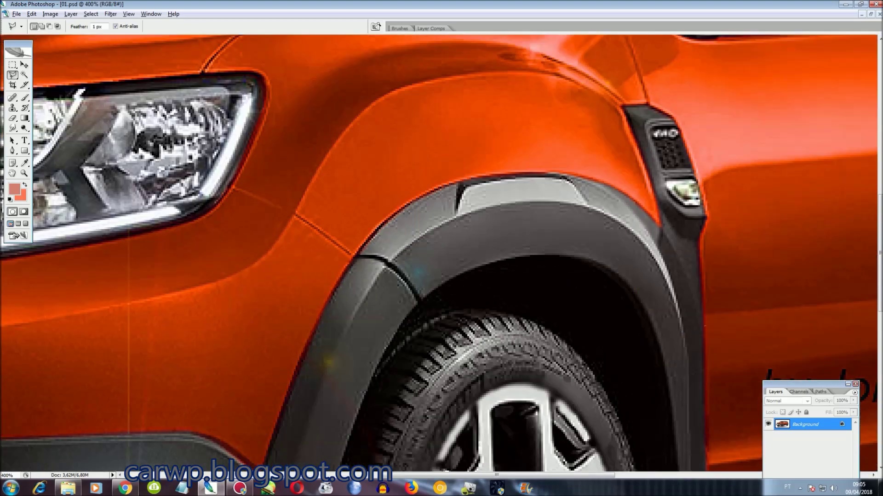
{"action": "left_click_drag", "start_coordinate": [589, 475], "coordinate": [855, 484]}
{"action": "scroll", "coordinate": [760, 262], "scroll_direction": "up", "scroll_amount": 3}
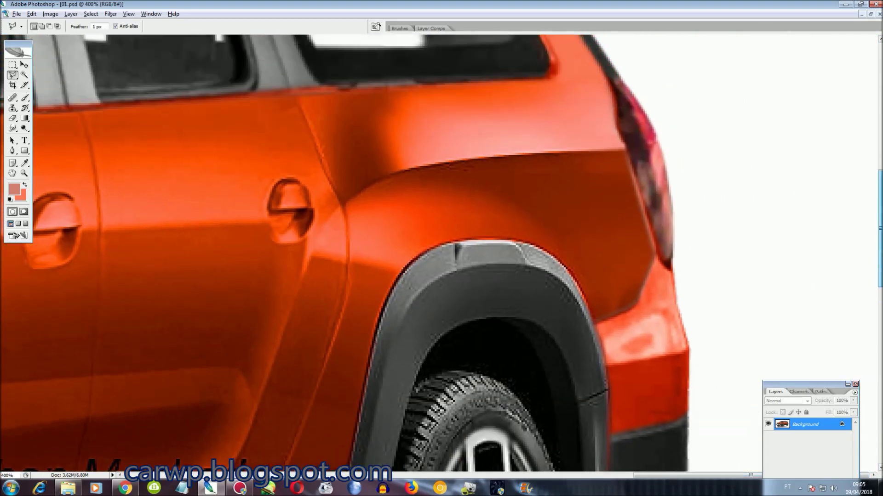
{"action": "scroll", "coordinate": [760, 262], "scroll_direction": "down", "scroll_amount": 1}
{"action": "scroll", "coordinate": [718, 289], "scroll_direction": "down", "scroll_amount": 1}
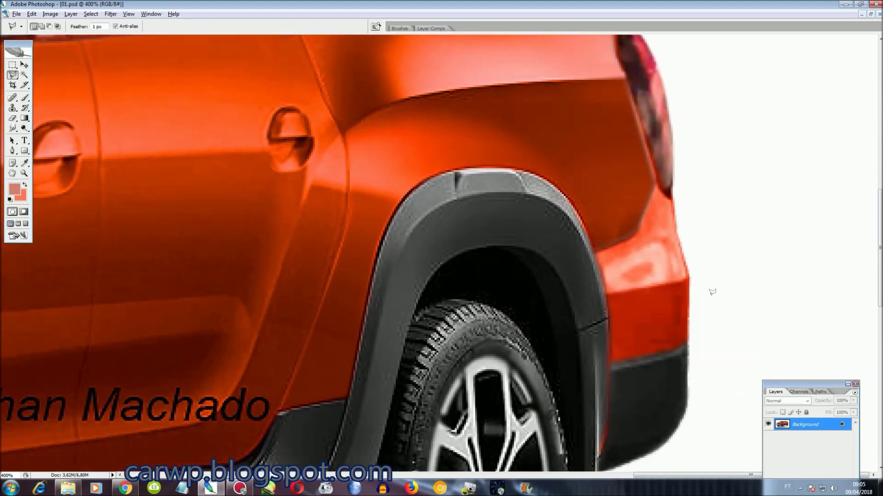
{"action": "left_click", "coordinate": [653, 183]}
{"action": "left_click", "coordinate": [591, 247]}
{"action": "left_click", "coordinate": [604, 296]}
{"action": "left_click", "coordinate": [664, 183]}
{"action": "key", "text": "ctrl+j"}
{"action": "key", "text": "ctrl+t"}
{"action": "left_click_drag", "start_coordinate": [631, 283], "coordinate": [629, 303]}
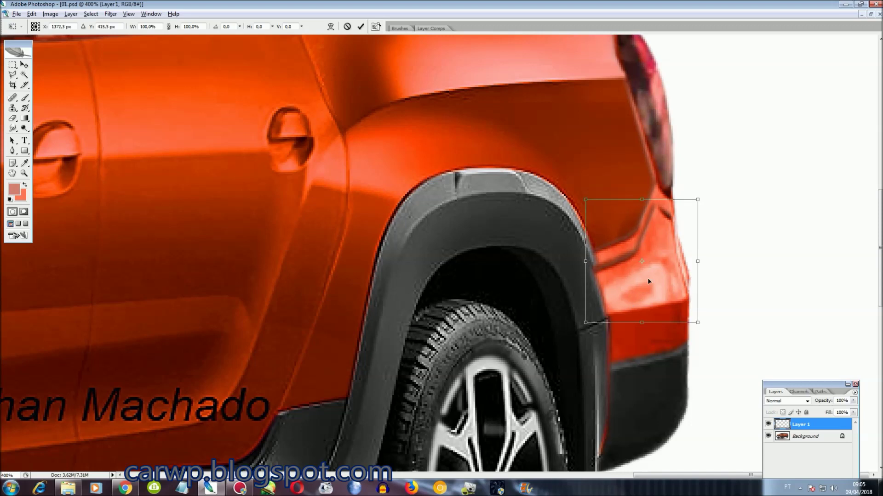
{"action": "key", "text": "Return"}
- Copy the panel below the taillight to its own layer and stretch its top and bottom edges
{"action": "key", "text": "l"}
{"action": "left_click", "coordinate": [621, 251]}
{"action": "left_click", "coordinate": [689, 251]}
{"action": "left_click", "coordinate": [694, 193]}
{"action": "left_click", "coordinate": [651, 179]}
{"action": "left_click", "coordinate": [627, 203]}
{"action": "key", "text": "ctrl+j"}
{"action": "key", "text": "ctrl+t"}
{"action": "left_click_drag", "start_coordinate": [657, 251], "coordinate": [659, 251]}
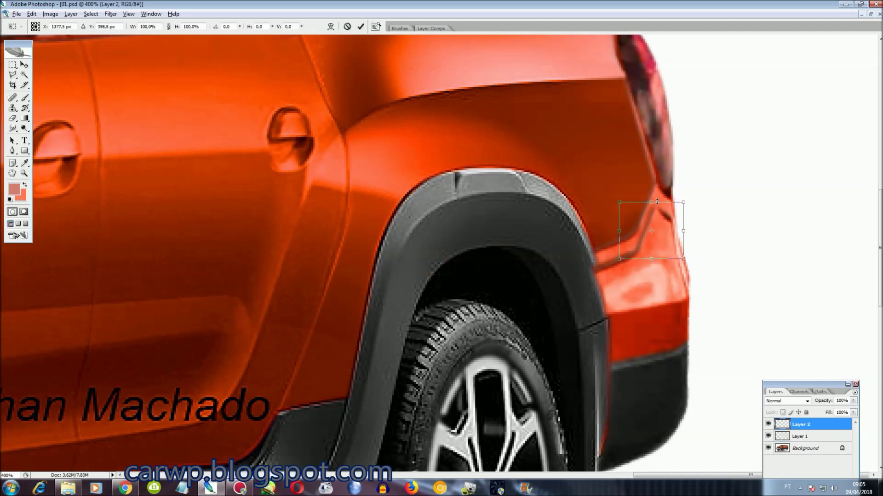
{"action": "left_click_drag", "start_coordinate": [652, 202], "coordinate": [661, 165]}
{"action": "left_click_drag", "start_coordinate": [651, 259], "coordinate": [654, 263]}
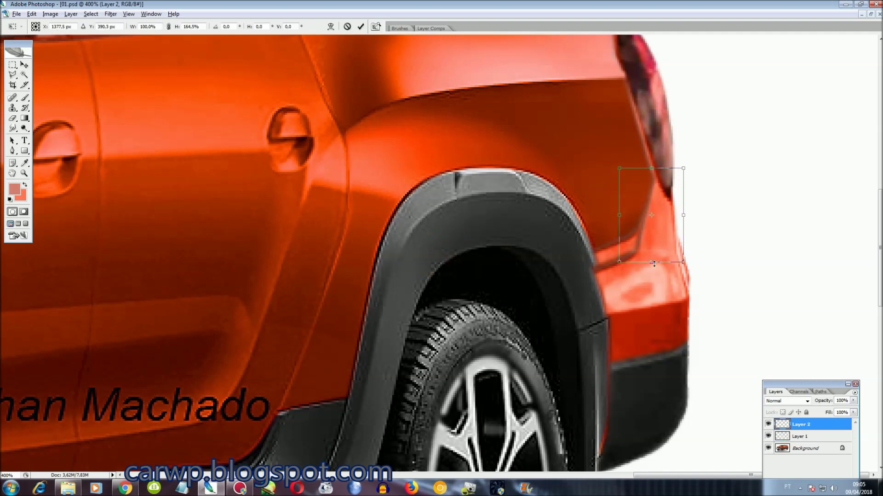
{"action": "key", "text": "Return"}
{"action": "left_click", "coordinate": [787, 450]}
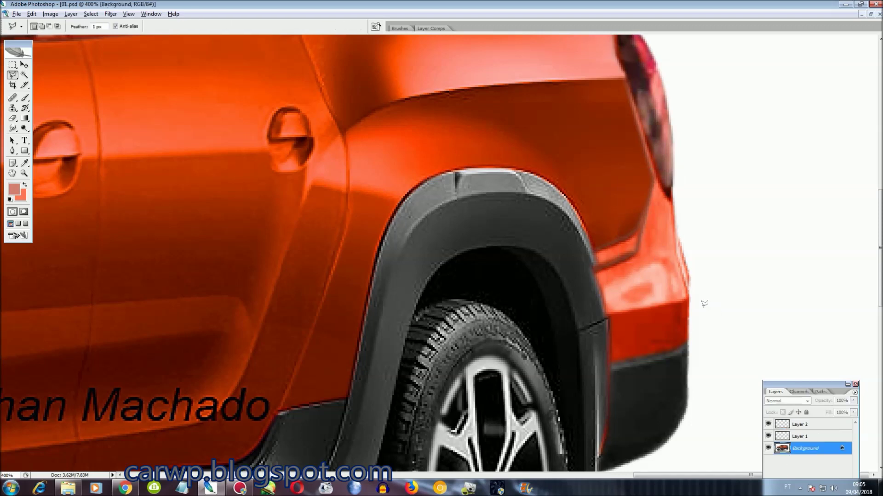
- Copy a strip along the car's rear edge onto its own layer
{"action": "left_click_drag", "start_coordinate": [701, 303], "coordinate": [704, 247]}
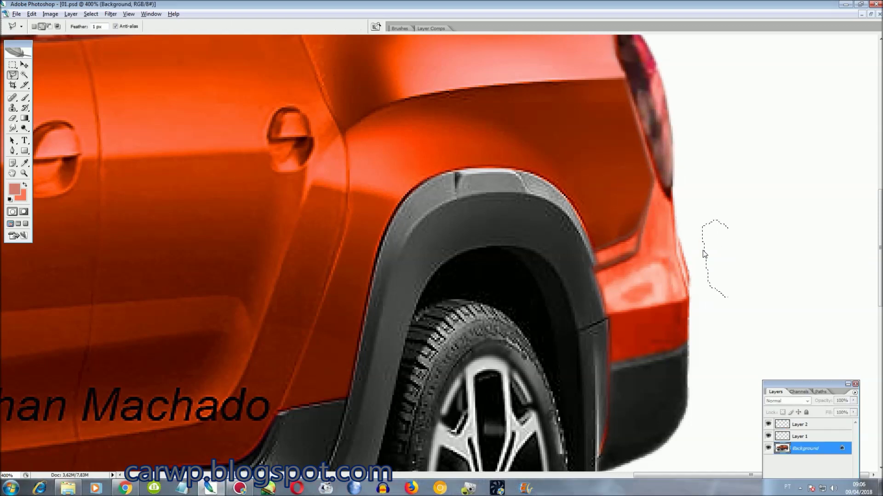
{"action": "key", "text": "ctrl+j"}
{"action": "key", "text": "ctrl+t"}
{"action": "key", "text": "Return"}
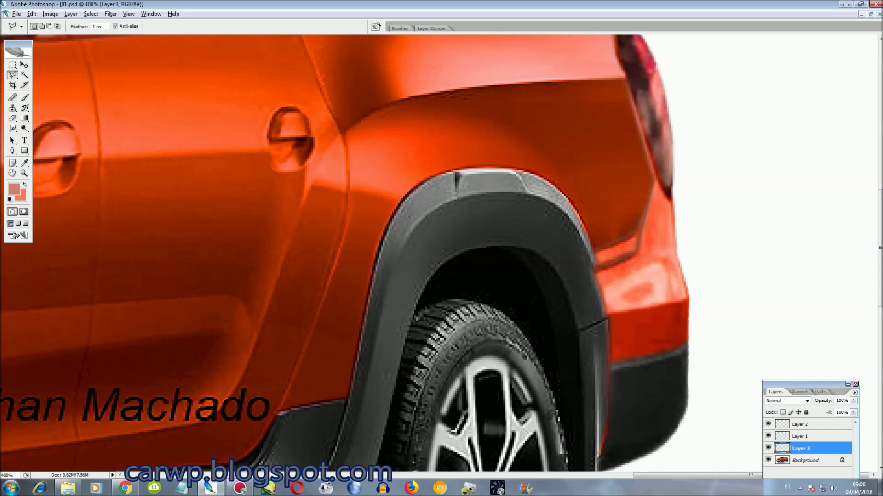
{"action": "left_click", "coordinate": [807, 460]}
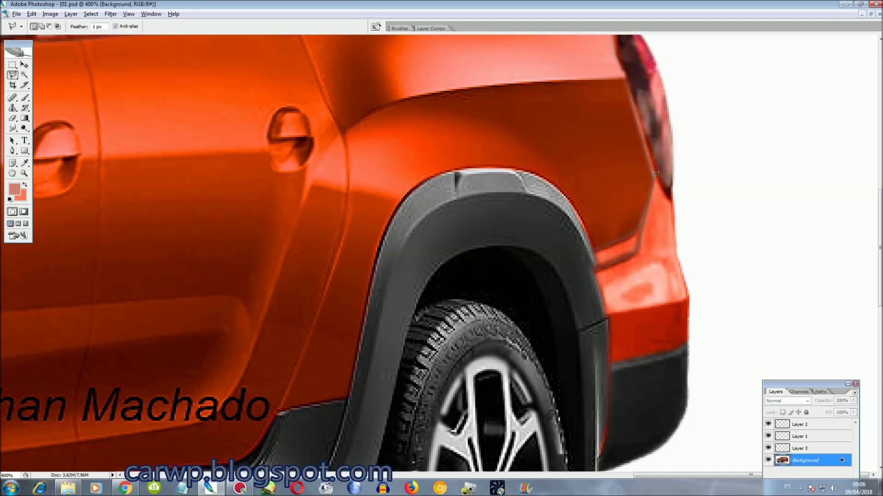
- Copy the panel above the wheel arch to a new layer and warp its middle down
{"action": "left_click", "coordinate": [590, 248]}
{"action": "left_click", "coordinate": [580, 213]}
{"action": "left_click", "coordinate": [554, 189]}
{"action": "left_click", "coordinate": [639, 189]}
{"action": "left_click", "coordinate": [653, 177]}
{"action": "left_click", "coordinate": [674, 191], "text": "alt"}
{"action": "double_click", "coordinate": [669, 174]}
{"action": "key", "text": "ctrl+j"}
{"action": "key", "text": "ctrl+t"}
{"action": "right_click", "coordinate": [613, 226]}
{"action": "left_click", "coordinate": [639, 295]}
{"action": "left_click_drag", "start_coordinate": [614, 245], "coordinate": [612, 265]}
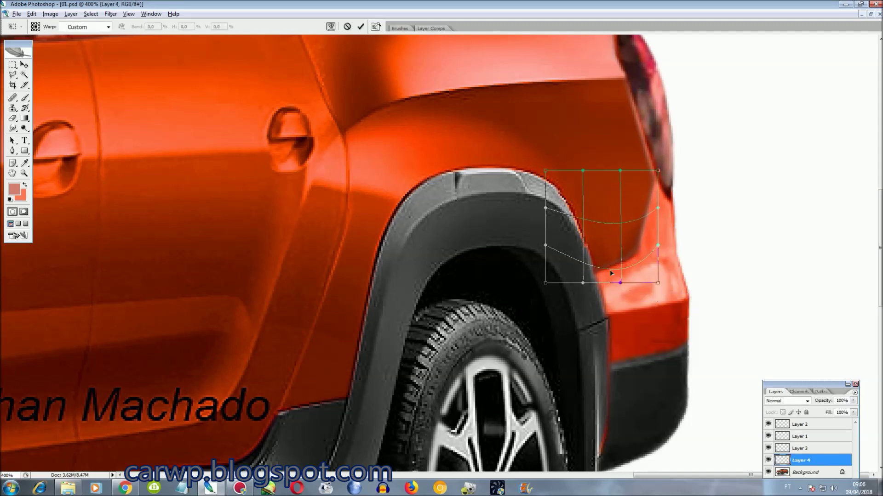
{"action": "key", "text": "Return"}
- Hide the four edit layers to compare and outline the fender edge
{"action": "scroll", "coordinate": [778, 259], "scroll_direction": "down", "scroll_amount": 2}
{"action": "left_click_drag", "start_coordinate": [771, 426], "coordinate": [768, 460]}
{"action": "left_click", "coordinate": [610, 344]}
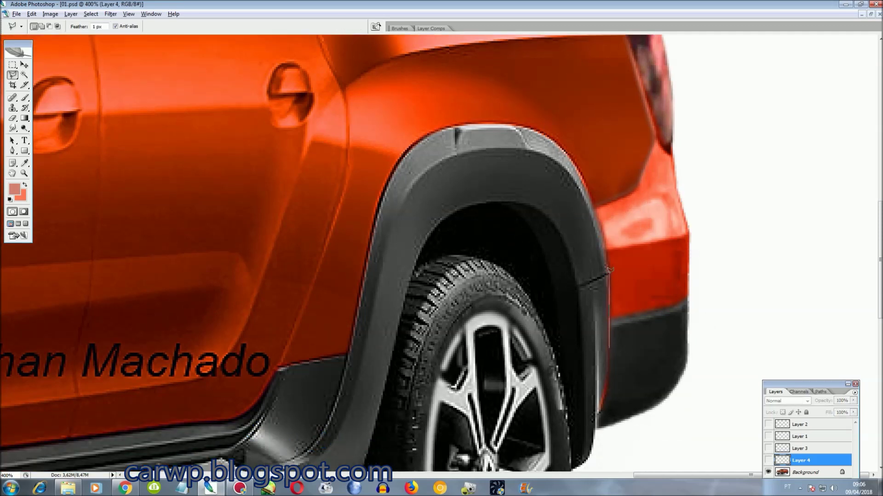
{"action": "key", "text": "Escape"}
{"action": "left_click", "coordinate": [594, 188]}
{"action": "left_click", "coordinate": [527, 129]}
{"action": "left_click", "coordinate": [513, 174]}
- Show the edit layers again, make Layer 4 active, deselect and view the whole car
{"action": "left_click", "coordinate": [536, 289]}
{"action": "left_click", "coordinate": [607, 344]}
{"action": "left_click_drag", "start_coordinate": [768, 460], "coordinate": [768, 425]}
{"action": "left_click", "coordinate": [796, 425]}
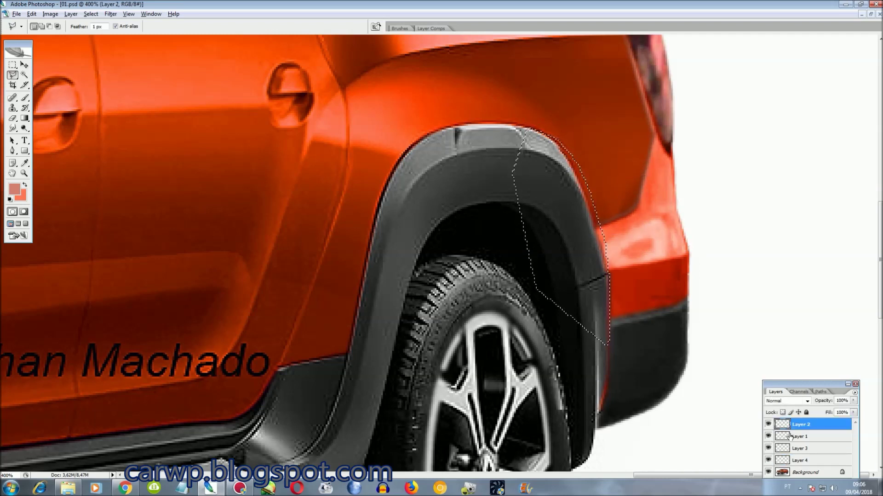
{"action": "left_click", "coordinate": [787, 450]}
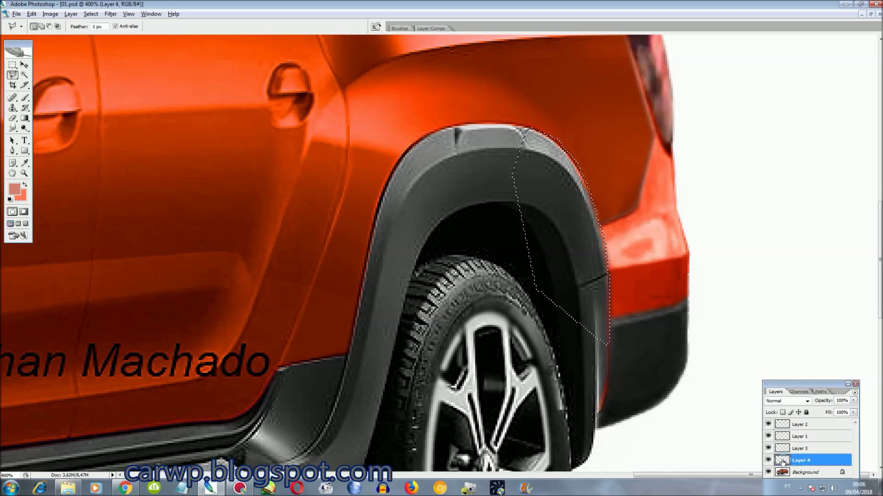
{"action": "key", "text": "ctrl+d"}
{"action": "key", "text": "ctrl+0"}
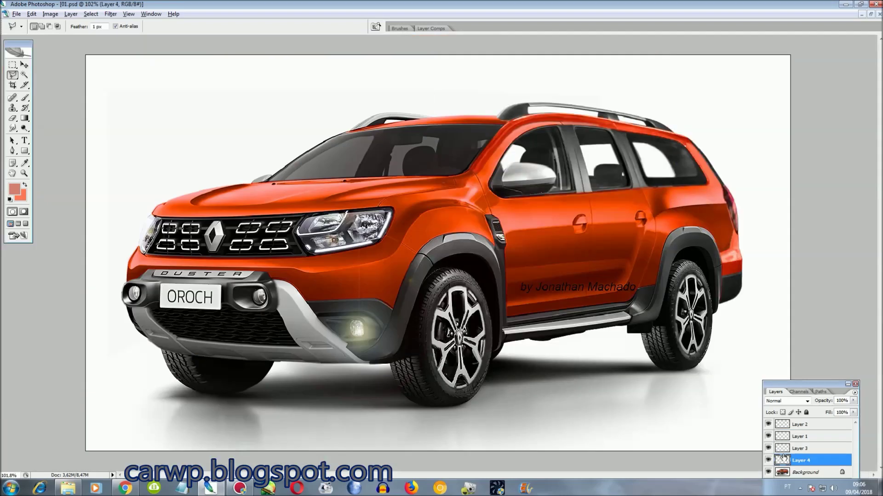
- Merge all edit layers into the Background and outline a patch on the rear door
{"action": "key", "text": "ctrl+shift+e"}
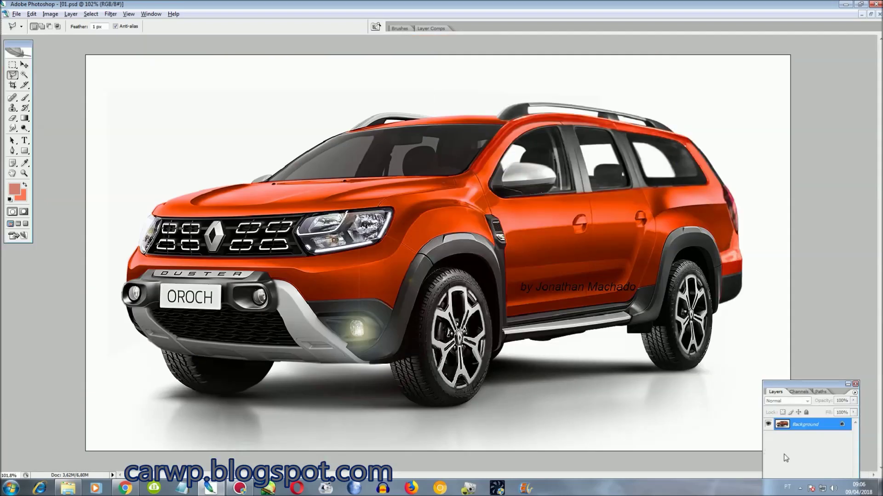
{"action": "key", "text": "ctrl+plus"}
{"action": "key", "text": "ctrl+plus"}
{"action": "key", "text": "ctrl+plus"}
{"action": "left_click_drag", "start_coordinate": [475, 475], "coordinate": [690, 475]}
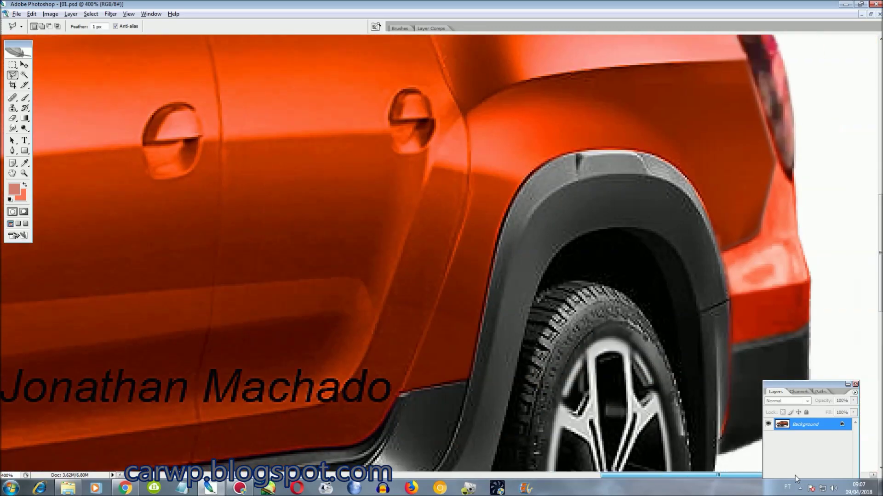
{"action": "left_click", "coordinate": [383, 310]}
{"action": "left_click", "coordinate": [354, 383]}
{"action": "left_click", "coordinate": [408, 376]}
{"action": "left_click", "coordinate": [420, 311]}
{"action": "left_click", "coordinate": [382, 311]}
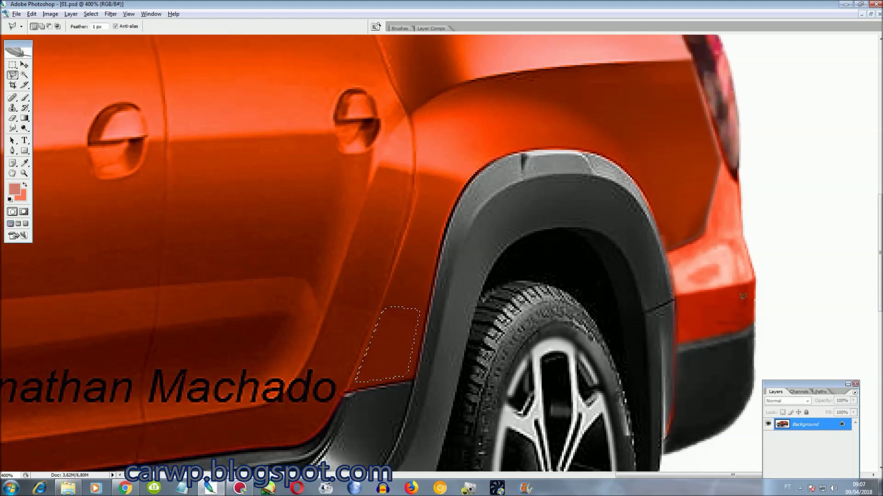
- Copy the rear bumper corner onto a new layer, widening it and tilting it slightly
{"action": "key", "text": "ctrl+plus"}
{"action": "left_click_drag", "start_coordinate": [608, 476], "coordinate": [701, 475]}
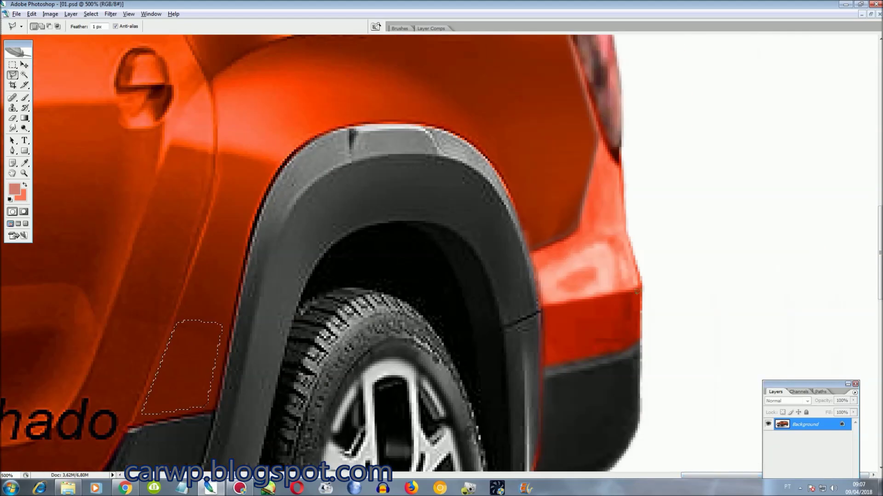
{"action": "left_click", "coordinate": [638, 285]}
{"action": "left_click", "coordinate": [541, 304]}
{"action": "left_click", "coordinate": [543, 366]}
{"action": "left_click", "coordinate": [639, 286]}
{"action": "key", "text": "ctrl+j"}
{"action": "key", "text": "ctrl+t"}
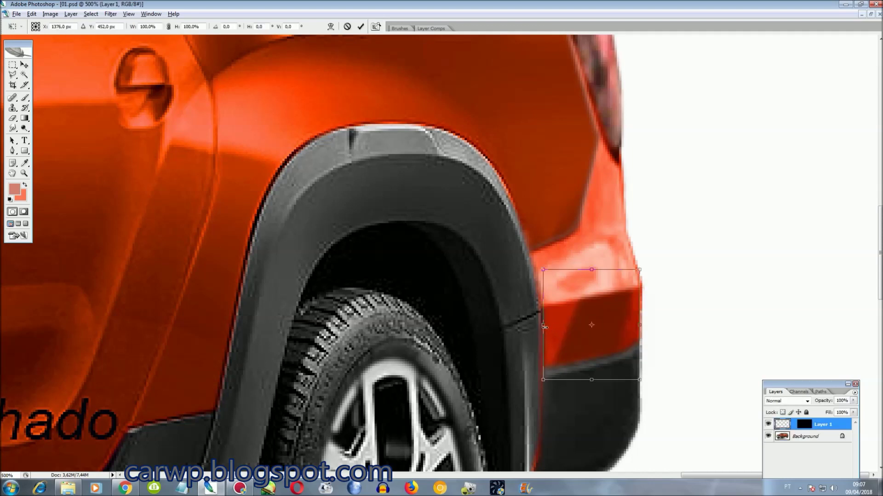
{"action": "left_click_drag", "start_coordinate": [544, 327], "coordinate": [476, 325]}
{"action": "left_click_drag", "start_coordinate": [639, 325], "coordinate": [733, 306]}
{"action": "left_click_drag", "start_coordinate": [477, 328], "coordinate": [435, 330]}
{"action": "left_click_drag", "start_coordinate": [780, 386], "coordinate": [775, 369]}
{"action": "key", "text": "Escape"}
{"action": "key", "text": "ctrl+z"}
- Sample the dark orange body colour with the eyedropper and swap the paint colours
{"action": "key", "text": "ctrl+plus"}
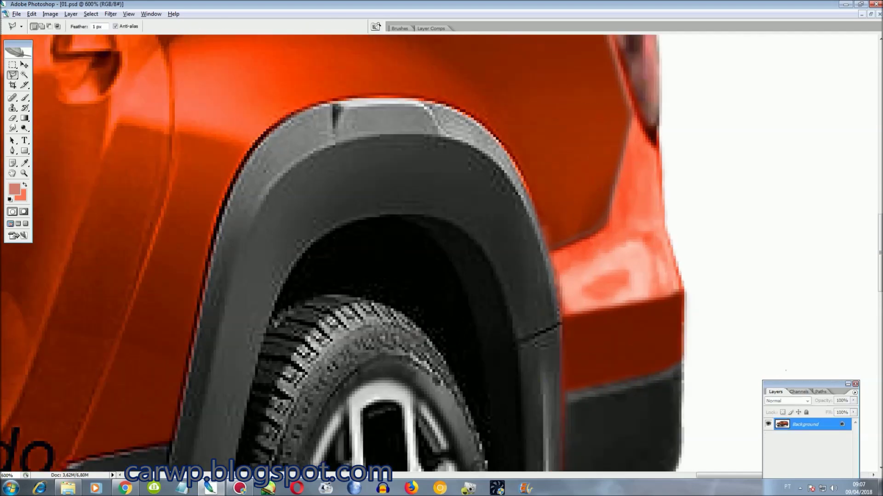
{"action": "left_click", "coordinate": [25, 163]}
{"action": "left_click", "coordinate": [554, 236]}
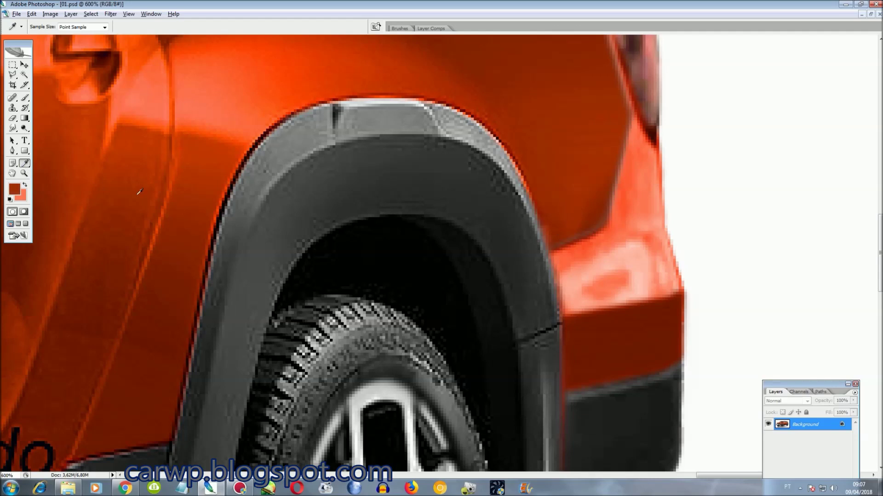
{"action": "left_click", "coordinate": [24, 186]}
- Outline the rear quarter beside the taillight and fill it with darker orange
{"action": "key", "text": "l"}
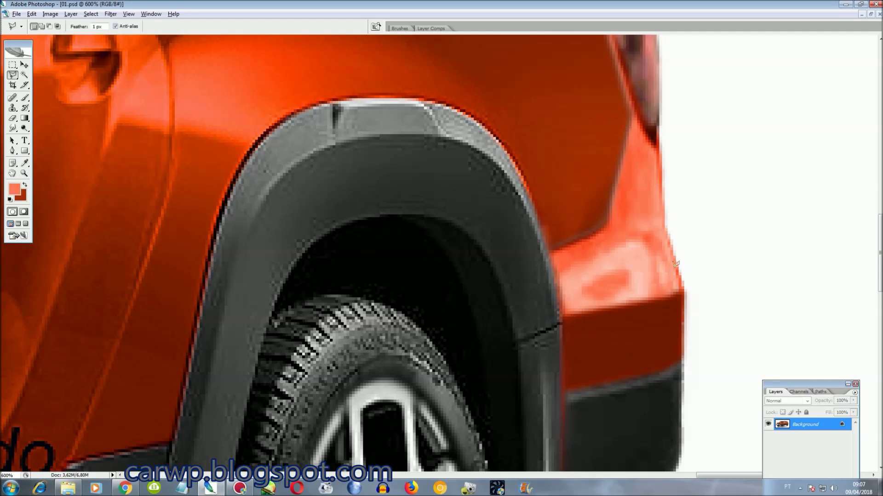
{"action": "left_click", "coordinate": [684, 281]}
{"action": "left_click", "coordinate": [672, 253]}
{"action": "left_click", "coordinate": [664, 221]}
{"action": "left_click", "coordinate": [660, 156]}
{"action": "left_click", "coordinate": [633, 112]}
{"action": "left_click", "coordinate": [564, 317]}
{"action": "left_click", "coordinate": [683, 289]}
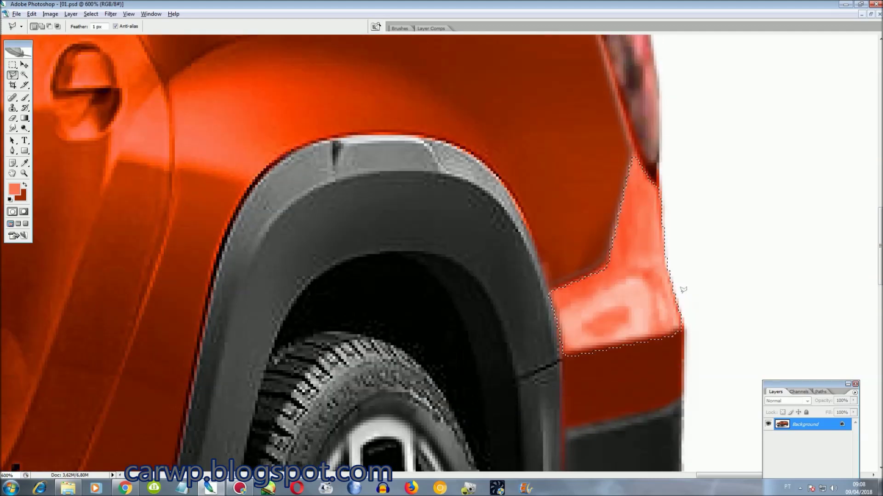
{"action": "scroll", "coordinate": [667, 312], "scroll_direction": "up", "scroll_amount": 5}
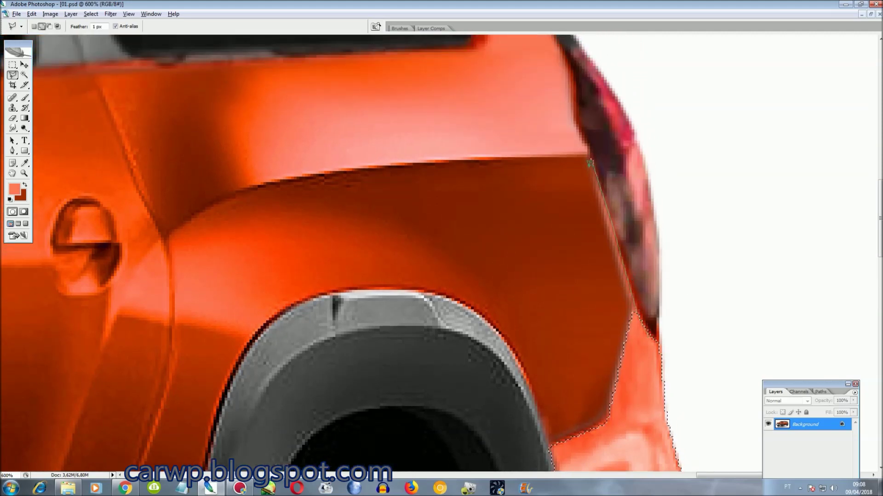
{"action": "left_click", "coordinate": [634, 321]}
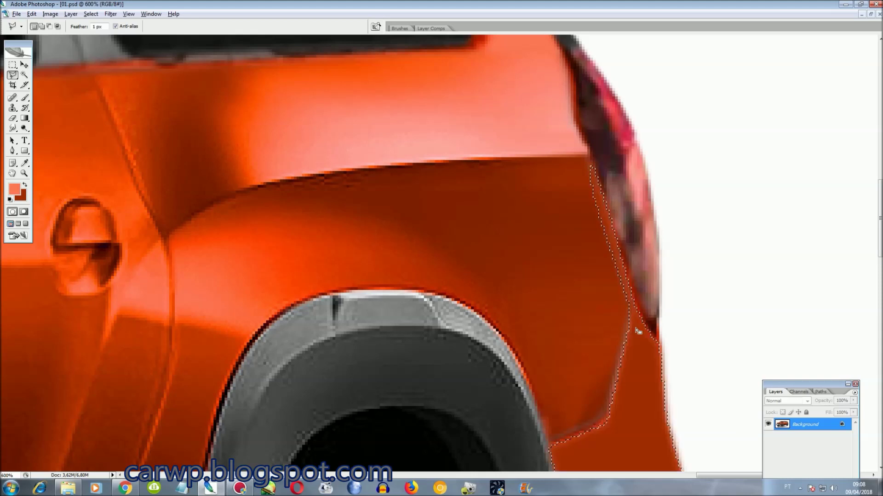
{"action": "key", "text": "ctrl+0"}
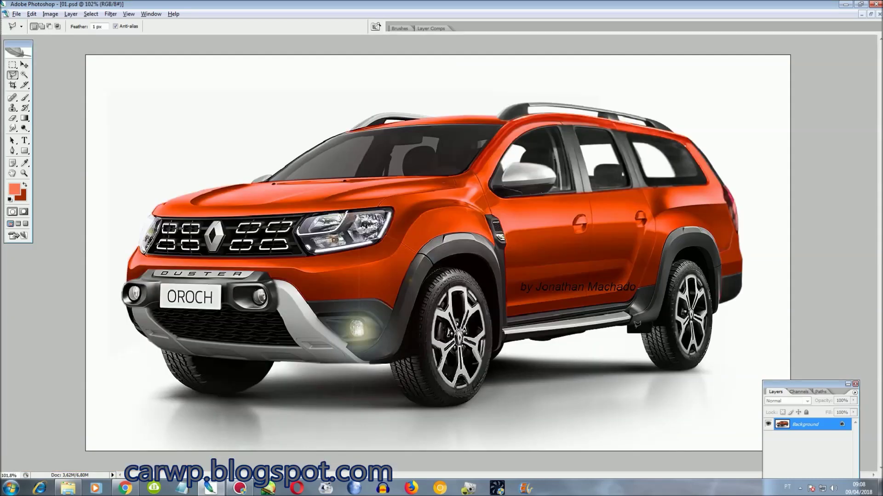
- Zoom from 300% to 500% on the window pillar beneath the roof rail
{"action": "key", "text": "ctrl+plus"}
{"action": "key", "text": "ctrl+plus"}
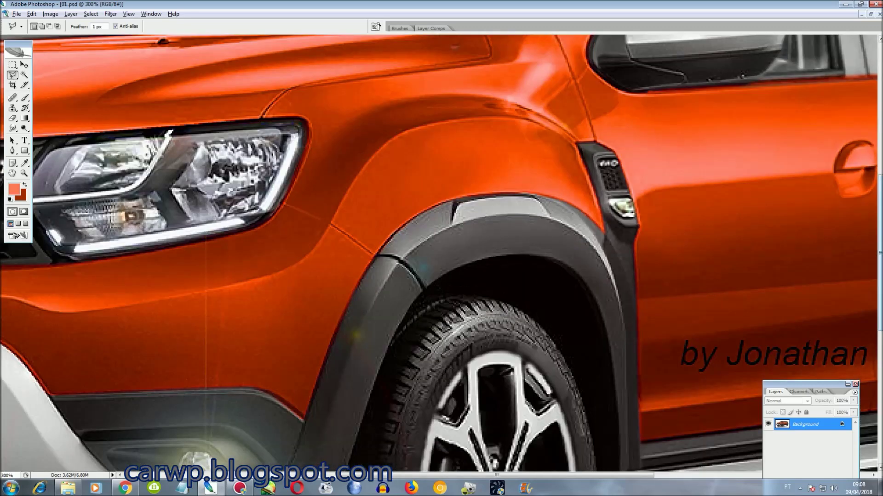
{"action": "scroll", "coordinate": [460, 276], "scroll_direction": "up", "scroll_amount": 5}
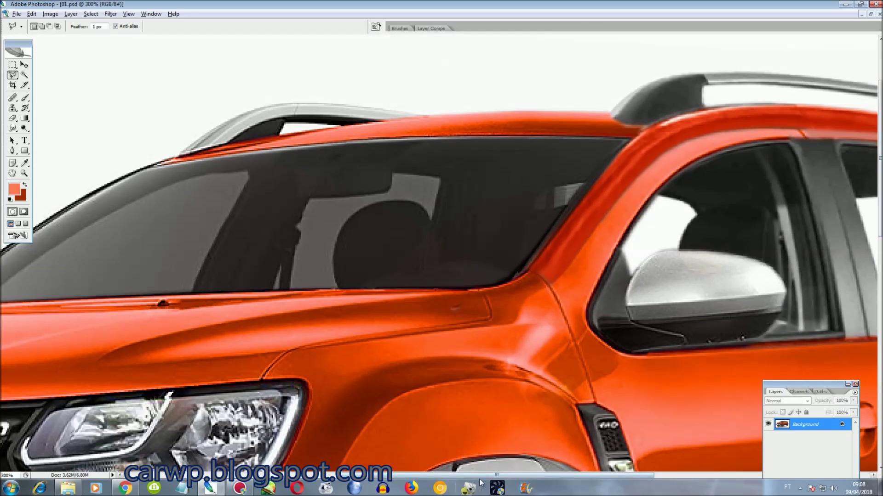
{"action": "left_click_drag", "start_coordinate": [513, 480], "coordinate": [521, 479]}
{"action": "left_click_drag", "start_coordinate": [624, 476], "coordinate": [649, 476]}
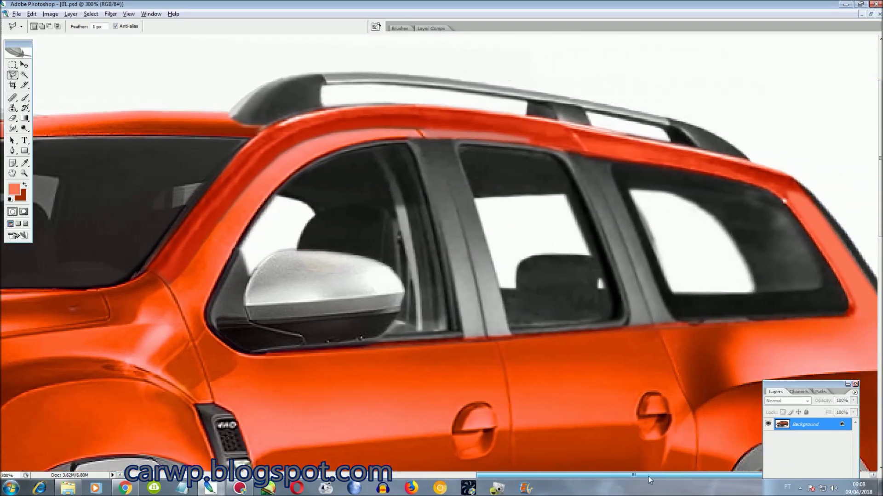
{"action": "key", "text": "ctrl+plus"}
{"action": "key", "text": "ctrl+plus"}
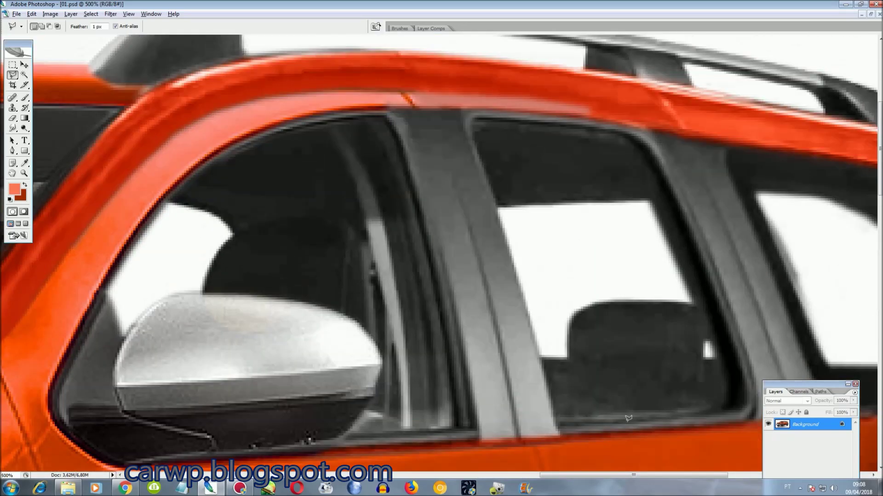
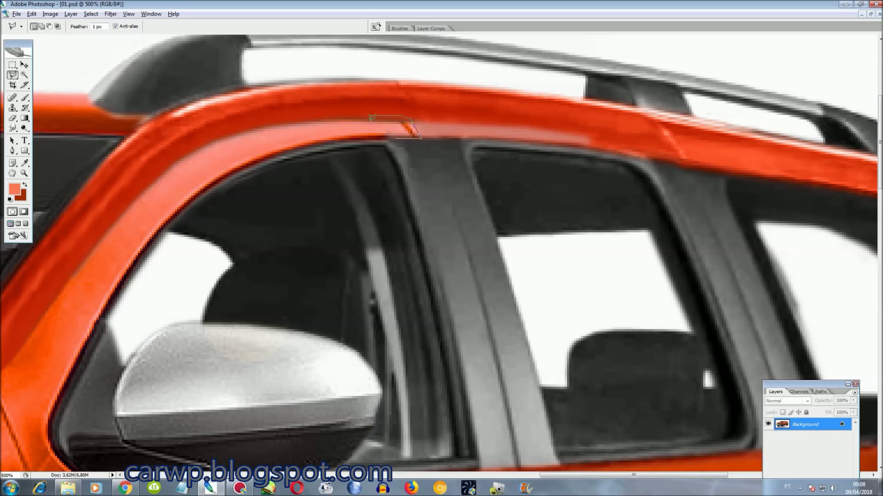
- Copy the roof piece above the door pillar, skew it to smooth the kink, and merge it down
{"action": "double_click", "coordinate": [390, 137]}
{"action": "key", "text": "ctrl+j"}
{"action": "key", "text": "ctrl+t"}
{"action": "right_click", "coordinate": [420, 116]}
{"action": "left_click", "coordinate": [433, 147]}
{"action": "left_click_drag", "start_coordinate": [400, 108], "coordinate": [426, 108]}
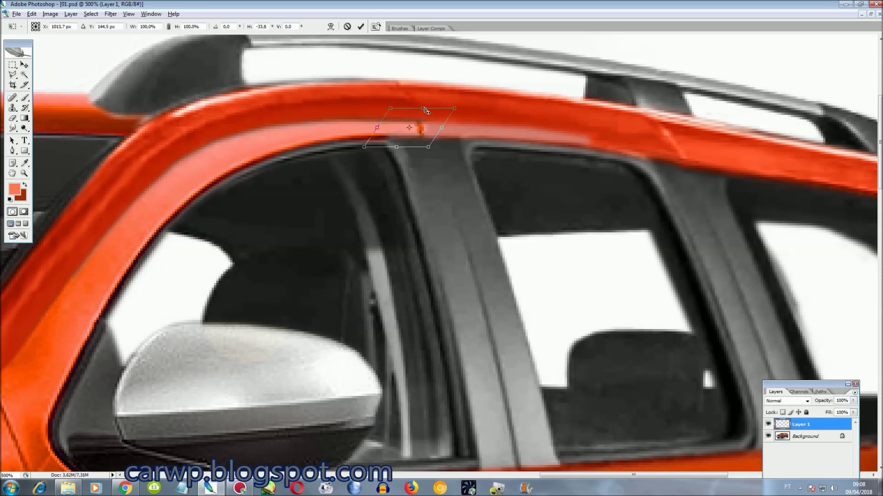
{"action": "left_click_drag", "start_coordinate": [402, 148], "coordinate": [411, 150]}
{"action": "key", "text": "Return"}
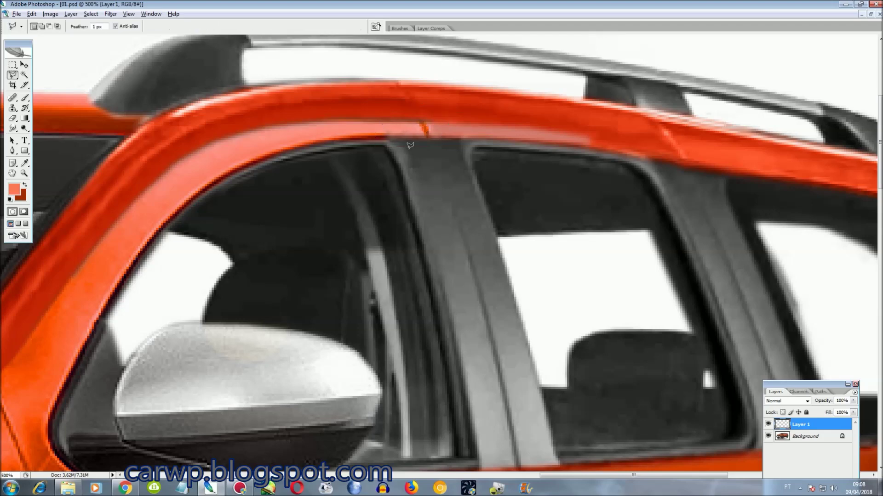
{"action": "key", "text": "ctrl+0"}
{"action": "key", "text": "ctrl+e"}
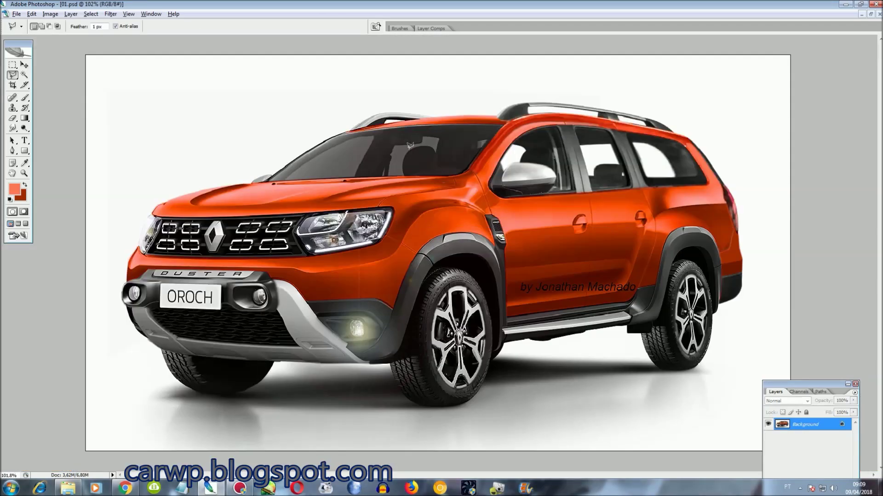
- Outline the strip under the rear side window
{"action": "scroll", "coordinate": [481, 208], "scroll_direction": "up", "scroll_amount": 2}
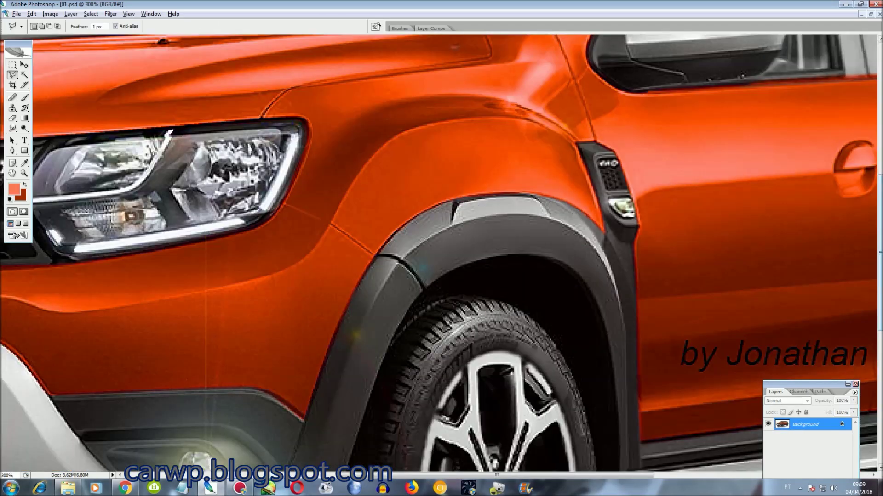
{"action": "left_click_drag", "start_coordinate": [878, 302], "coordinate": [879, 247]}
{"action": "left_click_drag", "start_coordinate": [473, 475], "coordinate": [661, 475]}
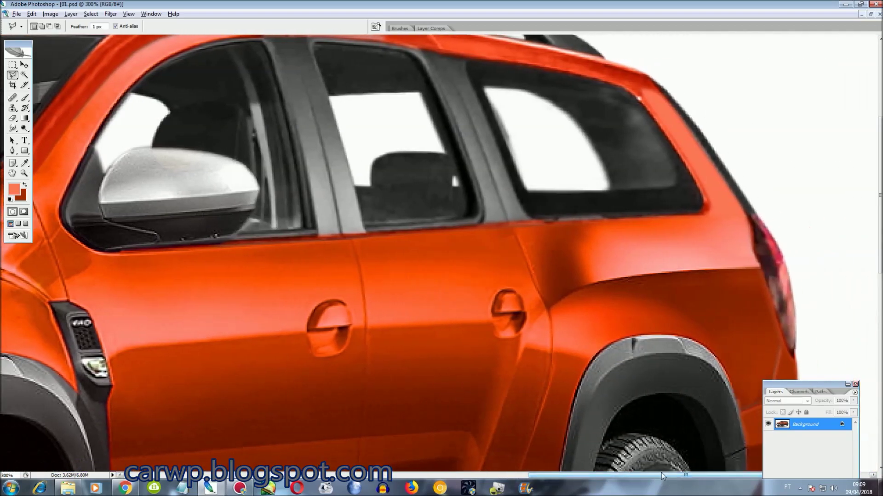
{"action": "key", "text": "ctrl+plus"}
{"action": "scroll", "coordinate": [442, 253], "scroll_direction": "up", "scroll_amount": 2}
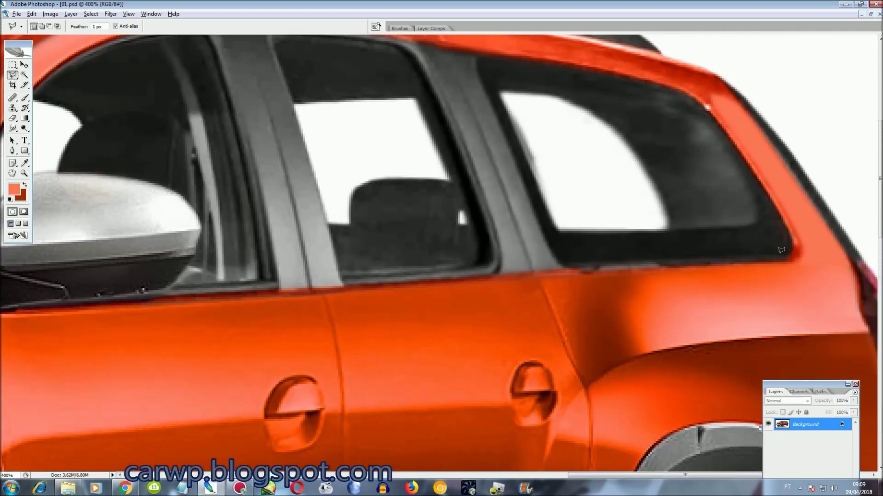
{"action": "left_click", "coordinate": [780, 267]}
{"action": "double_click", "coordinate": [782, 246]}
- Copy the strip, stretch it leftward to about double width, and merge it down
{"action": "key", "text": "ctrl+j"}
{"action": "key", "text": "ctrl+t"}
{"action": "left_click_drag", "start_coordinate": [667, 266], "coordinate": [557, 266]}
{"action": "right_click", "coordinate": [583, 298]}
{"action": "left_click", "coordinate": [603, 305]}
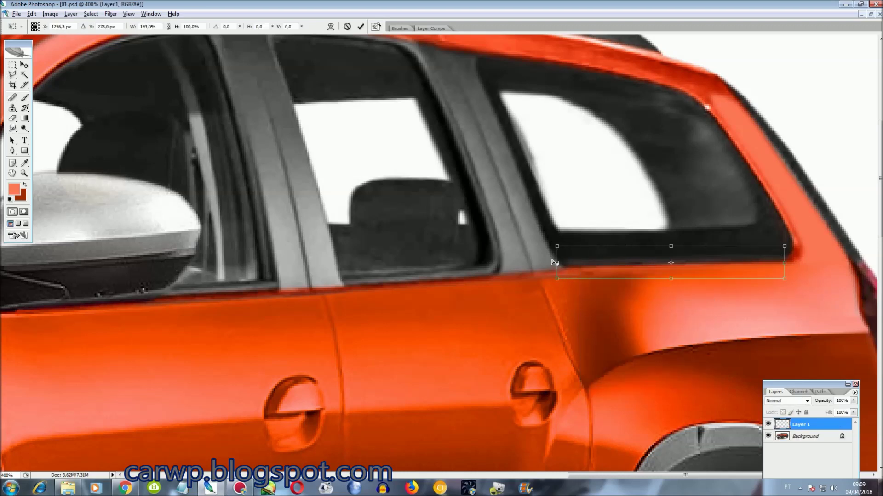
{"action": "key", "text": "Return"}
{"action": "key", "text": "l"}
{"action": "key", "text": "ctrl+0"}
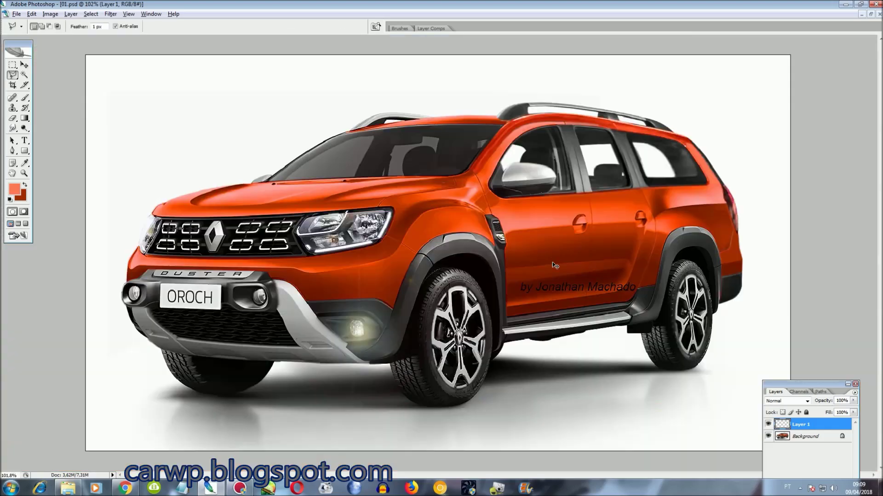
{"action": "key", "text": "ctrl+e"}
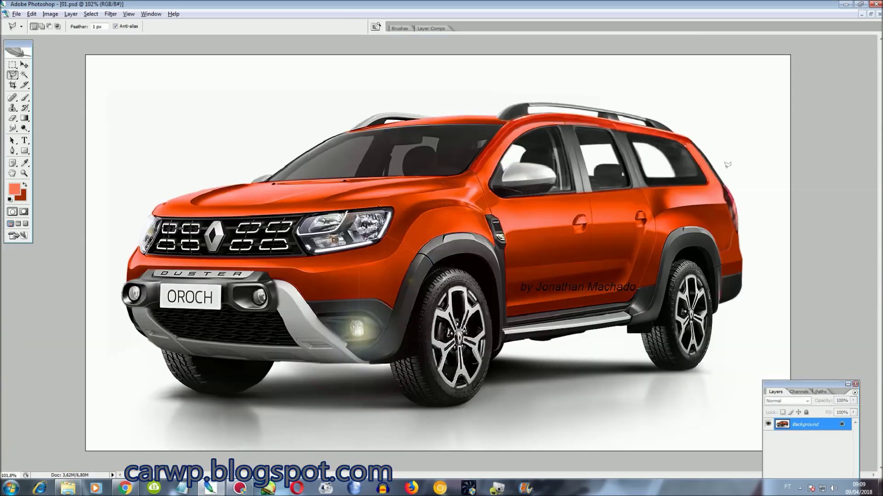
{"action": "left_click", "coordinate": [150, 14]}
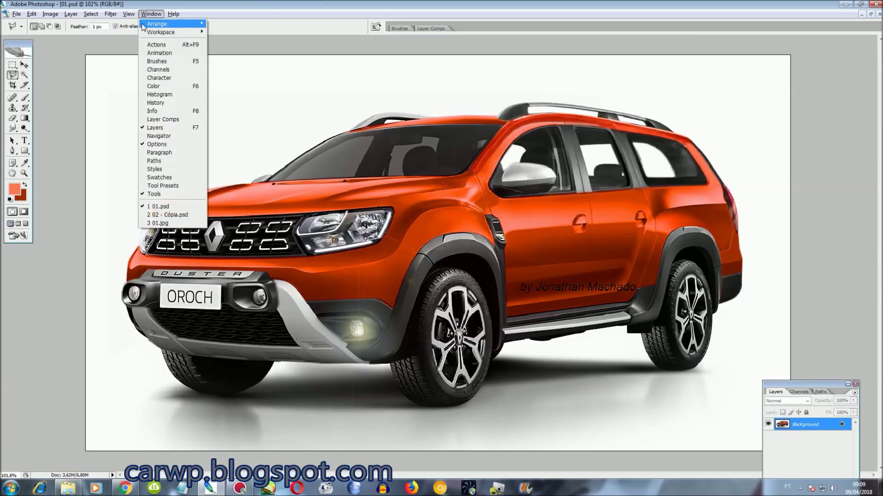
- Switch to the blue Dacia photo 02 - Cópia.psd and desaturate it to grayscale
{"action": "left_click", "coordinate": [170, 215]}
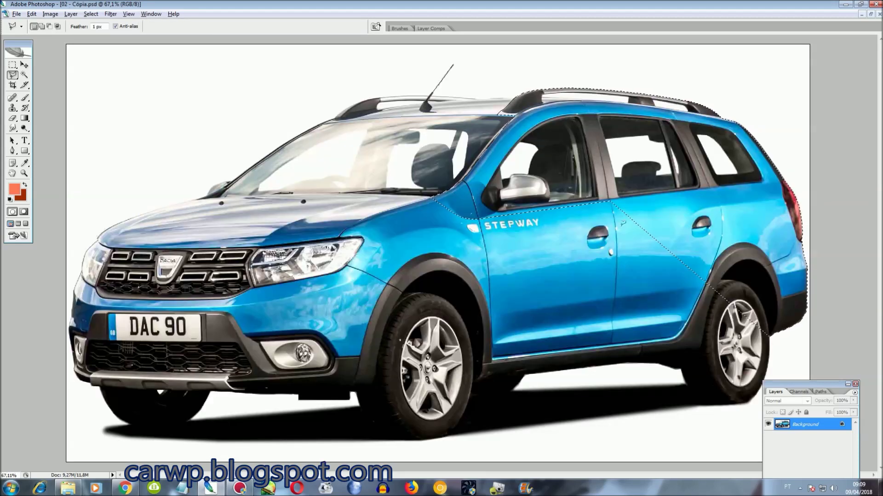
{"action": "key", "text": "ctrl+shift+u"}
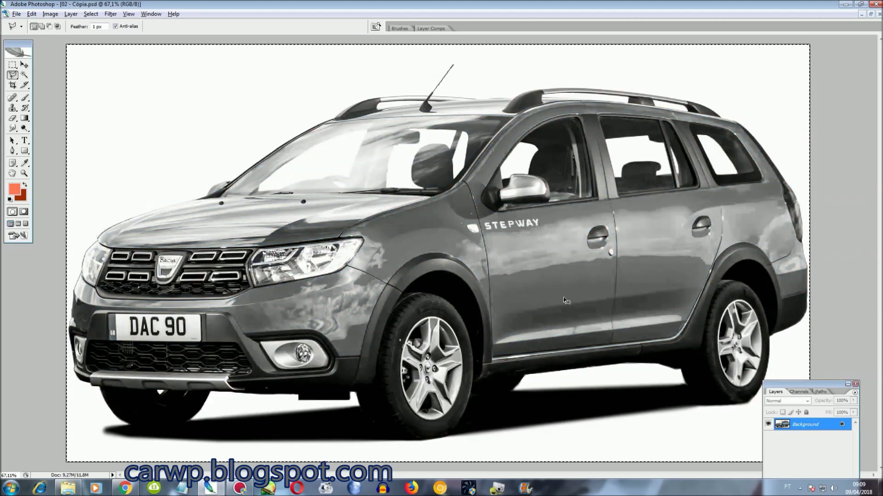
{"action": "key", "text": "ctrl+plus"}
{"action": "key", "text": "ctrl+plus"}
{"action": "left_click_drag", "start_coordinate": [879, 252], "coordinate": [879, 151]}
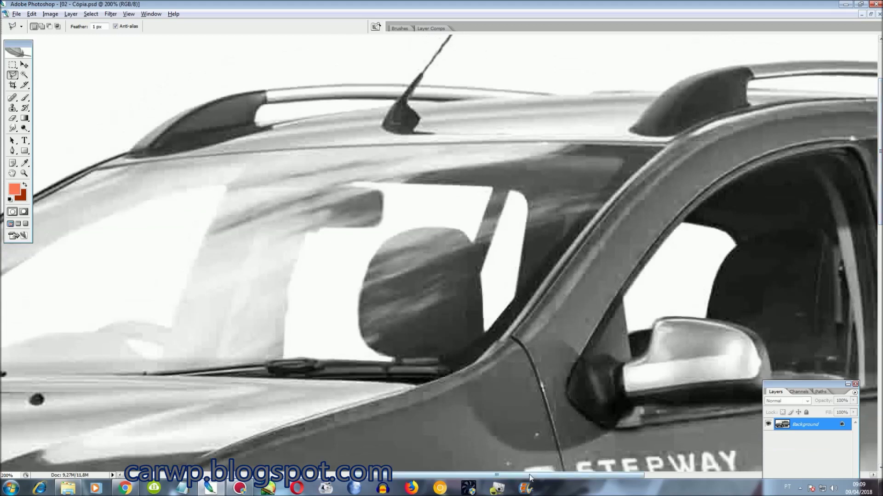
{"action": "left_click_drag", "start_coordinate": [497, 475], "coordinate": [416, 475]}
- Trace the Dacia's windshield with a polygonal lasso outline, following the A-pillar
{"action": "left_click", "coordinate": [860, 143]}
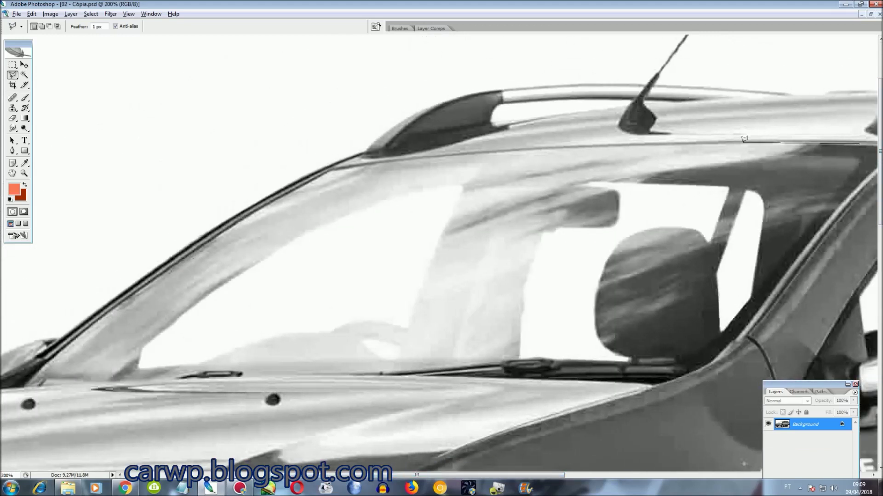
{"action": "left_click", "coordinate": [482, 154]}
{"action": "left_click", "coordinate": [325, 171]}
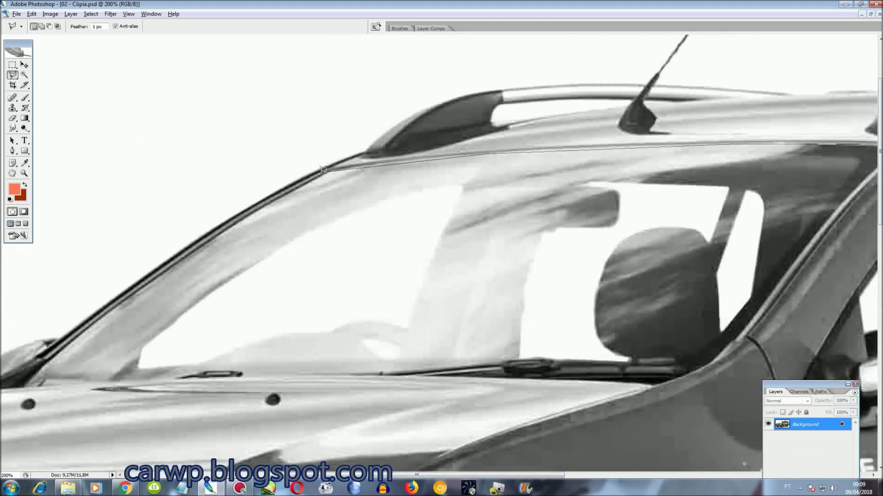
{"action": "left_click", "coordinate": [197, 242]}
{"action": "left_click", "coordinate": [51, 348]}
{"action": "left_click", "coordinate": [21, 383]}
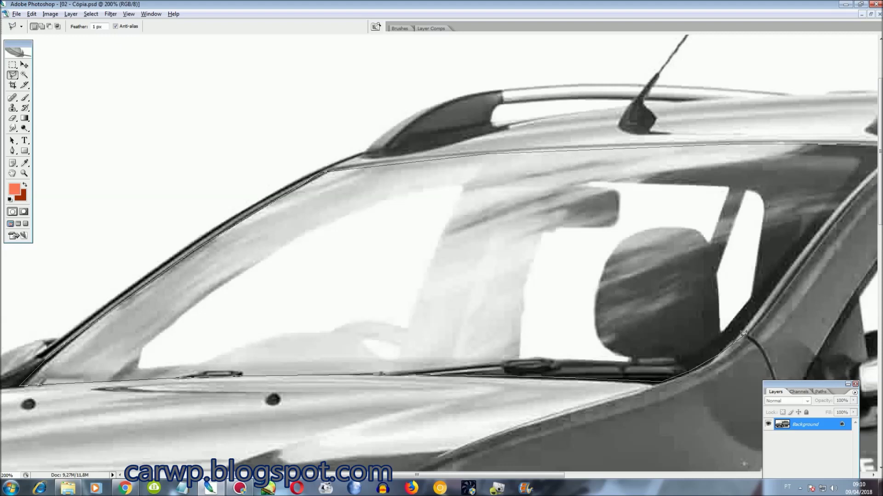
{"action": "left_click_drag", "start_coordinate": [820, 235], "coordinate": [591, 236]}
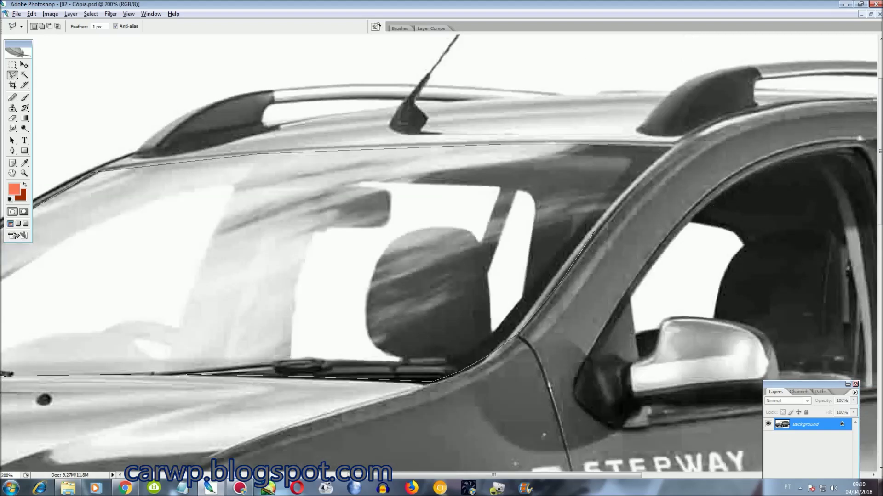
{"action": "double_click", "coordinate": [641, 144]}
{"action": "key", "text": "ctrl+0"}
{"action": "left_click", "coordinate": [151, 13]}
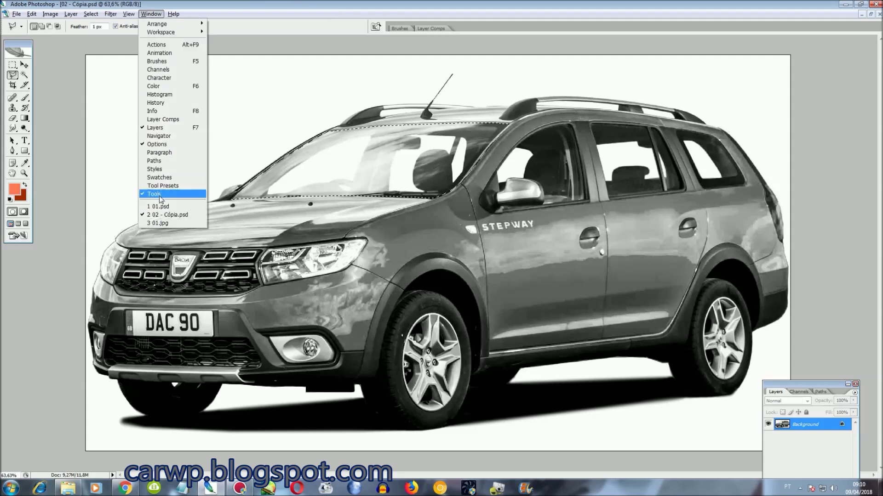
- In 01.psd, paste the windshield, shrink it to about half size, and position it over the Duster's glass
{"action": "left_click", "coordinate": [161, 205]}
{"action": "scroll", "coordinate": [420, 302], "scroll_direction": "up", "scroll_amount": 2}
{"action": "scroll", "coordinate": [421, 298], "scroll_direction": "up", "scroll_amount": 2}
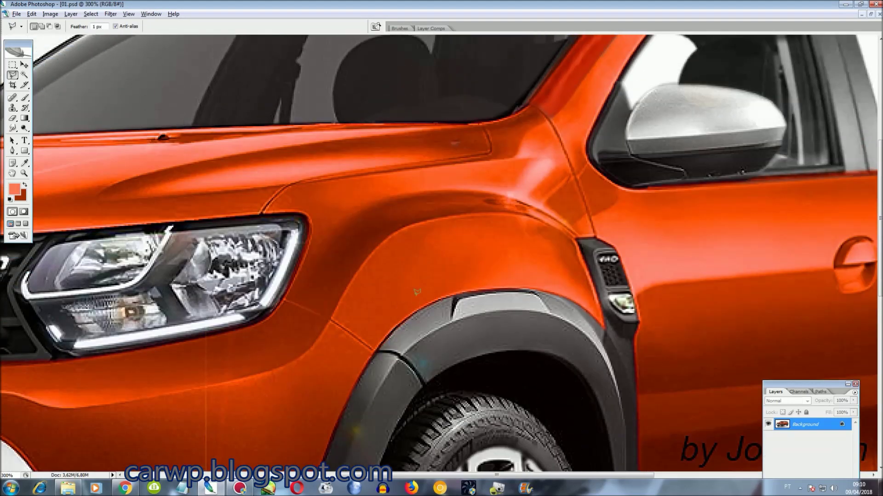
{"action": "scroll", "coordinate": [422, 293], "scroll_direction": "up", "scroll_amount": 2}
{"action": "left_click_drag", "start_coordinate": [587, 476], "coordinate": [564, 476]}
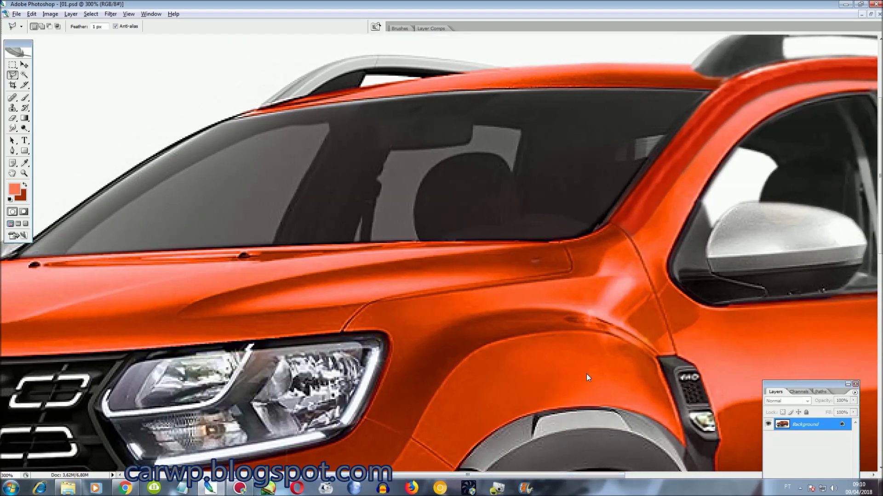
{"action": "key", "text": "ctrl+v"}
{"action": "key", "text": "ctrl+t"}
{"action": "left_click_drag", "start_coordinate": [64, 417], "coordinate": [257, 285]}
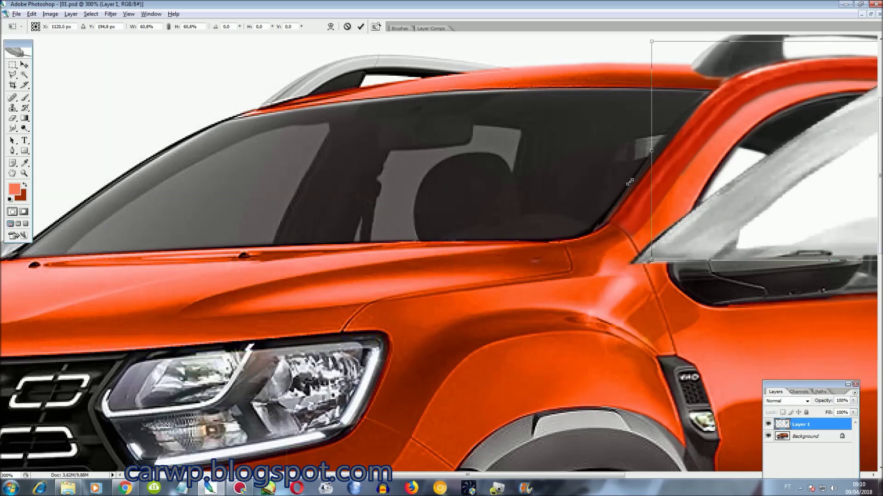
{"action": "mouse_move", "coordinate": [414, 230]}
{"action": "left_mouse_down"}
{"action": "mouse_move", "coordinate": [355, 165]}
{"action": "mouse_move", "coordinate": [401, 145]}
{"action": "left_mouse_up"}
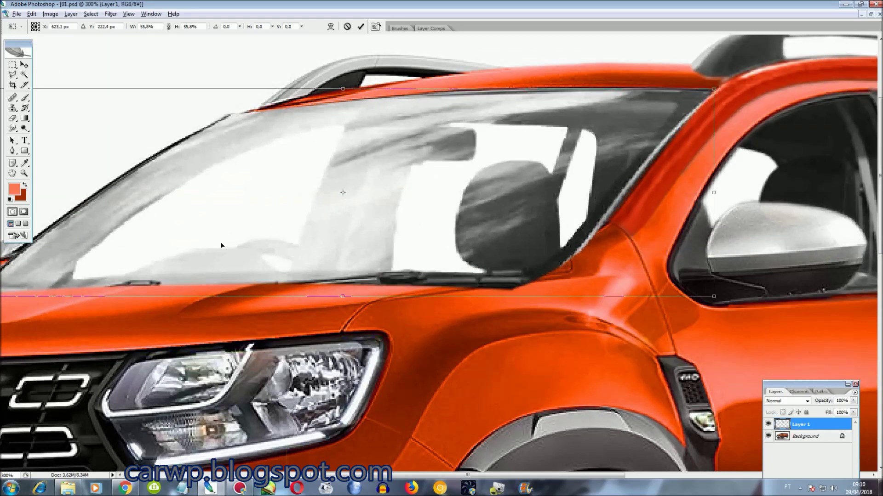
{"action": "left_click_drag", "start_coordinate": [497, 476], "coordinate": [466, 476]}
{"action": "left_click_drag", "start_coordinate": [56, 296], "coordinate": [67, 291]}
{"action": "left_click_drag", "start_coordinate": [449, 292], "coordinate": [465, 265]}
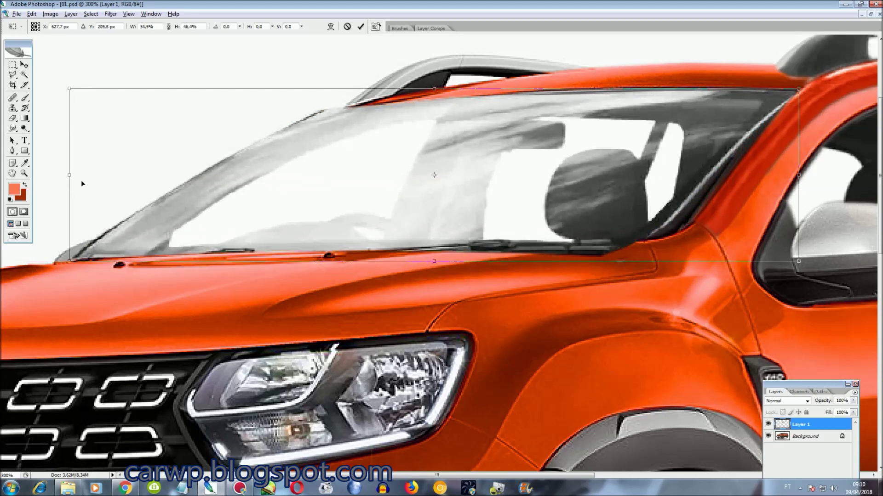
{"action": "left_click_drag", "start_coordinate": [67, 175], "coordinate": [86, 180]}
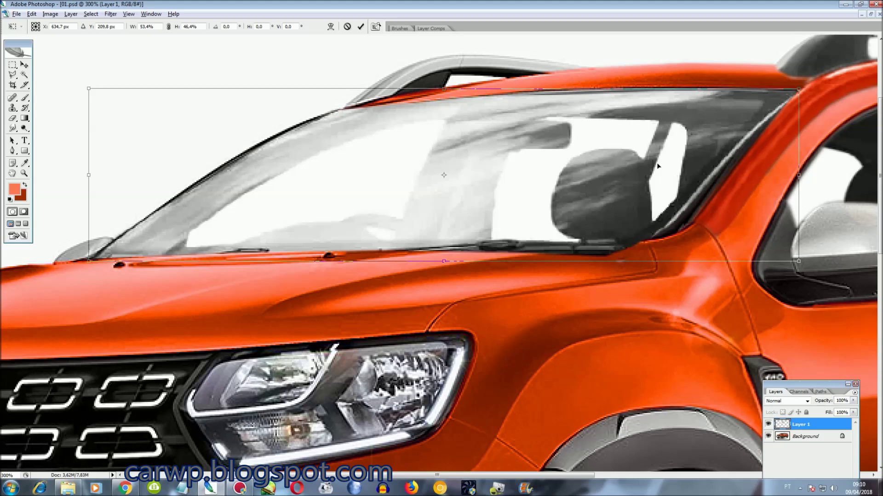
- Warp the pasted windshield along the A-pillar and roof to match the glass outline
{"action": "right_click", "coordinate": [677, 186]}
{"action": "left_click", "coordinate": [666, 225]}
{"action": "left_click_drag", "start_coordinate": [653, 202], "coordinate": [666, 202]}
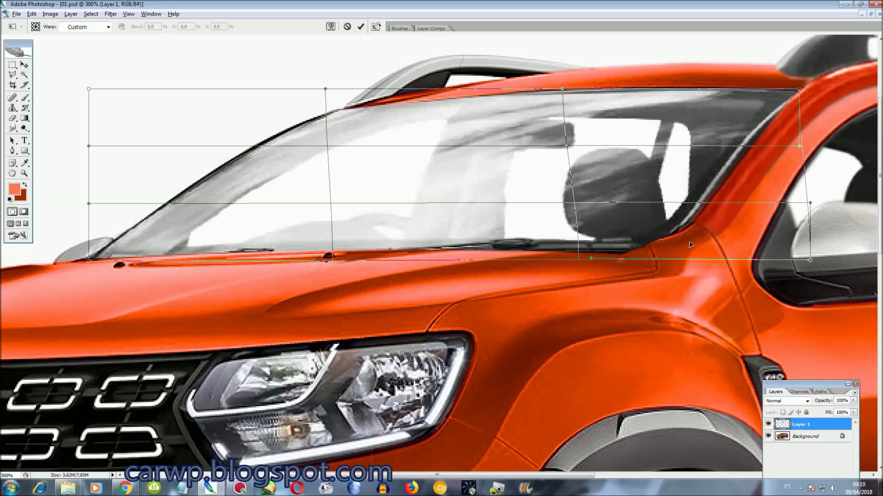
{"action": "mouse_move", "coordinate": [274, 216]}
{"action": "left_mouse_down"}
{"action": "mouse_move", "coordinate": [202, 210]}
{"action": "mouse_move", "coordinate": [315, 122]}
{"action": "left_mouse_up"}
{"action": "left_click_drag", "start_coordinate": [616, 110], "coordinate": [627, 102]}
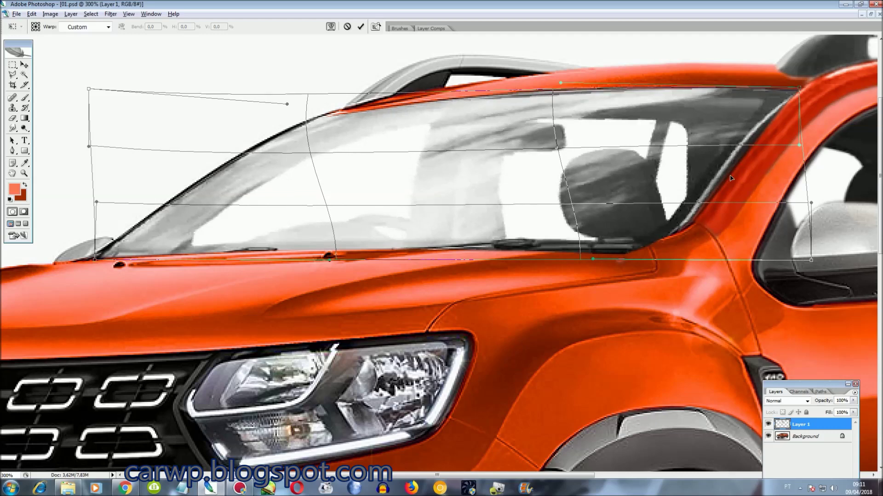
{"action": "left_click_drag", "start_coordinate": [731, 174], "coordinate": [737, 182]}
{"action": "key", "text": "Return"}
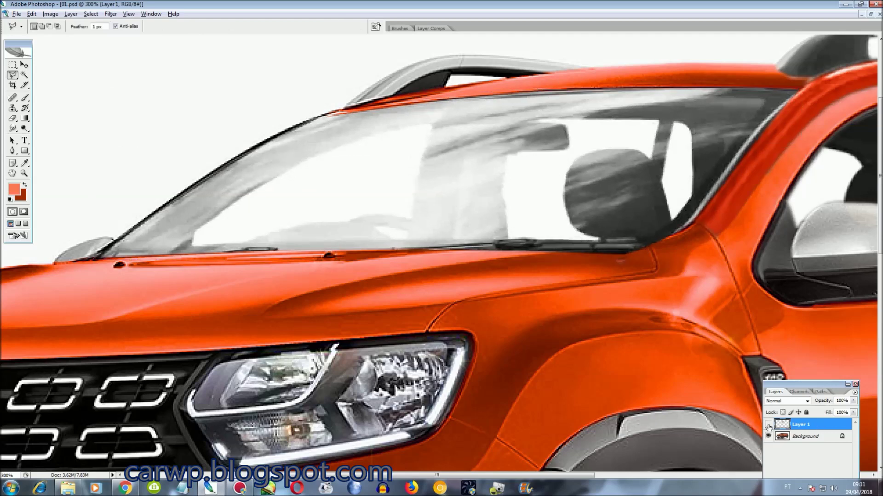
- With the pasted windshield hidden, outline the area around the right pillar
{"action": "left_click", "coordinate": [768, 425]}
{"action": "left_click", "coordinate": [683, 226]}
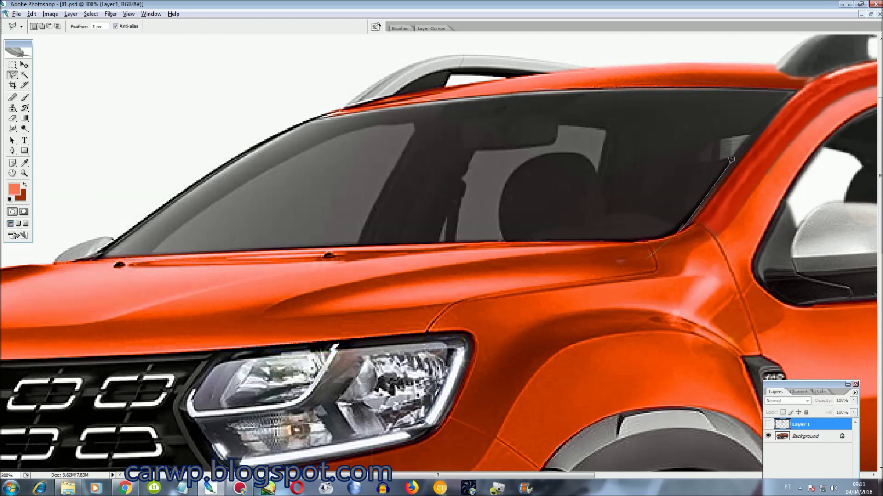
{"action": "left_click", "coordinate": [799, 86]}
{"action": "left_click", "coordinate": [821, 88]}
{"action": "left_click", "coordinate": [828, 147]}
{"action": "left_click", "coordinate": [784, 294]}
{"action": "left_click", "coordinate": [649, 259]}
{"action": "left_click", "coordinate": [768, 425]}
{"action": "left_click", "coordinate": [768, 424]}
- Outline along the windshield's top edge, then clear that selection
{"action": "left_click", "coordinate": [800, 92]}
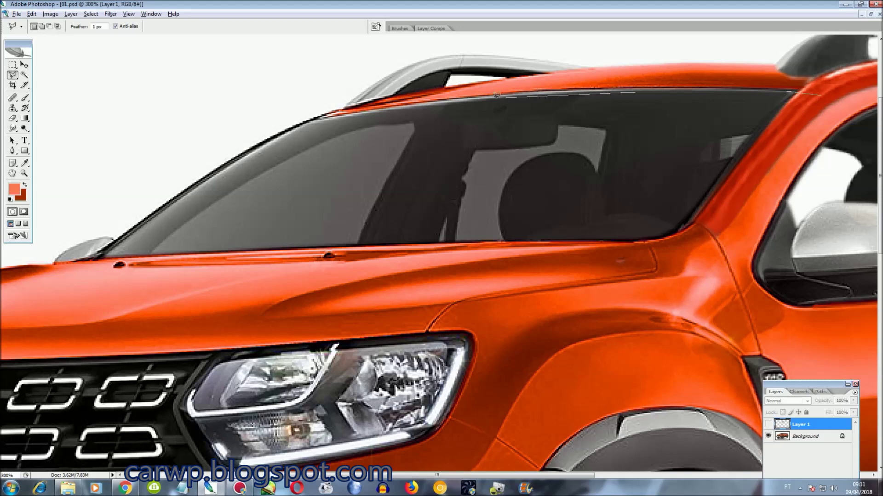
{"action": "left_click", "coordinate": [275, 115]}
{"action": "left_click", "coordinate": [570, 35]}
{"action": "left_click", "coordinate": [828, 179]}
{"action": "left_click", "coordinate": [846, 207]}
{"action": "left_click", "coordinate": [823, 243]}
{"action": "left_click", "coordinate": [768, 425]}
{"action": "key", "text": "ctrl+d"}
{"action": "scroll", "coordinate": [441, 271], "scroll_direction": "down", "scroll_amount": 3}
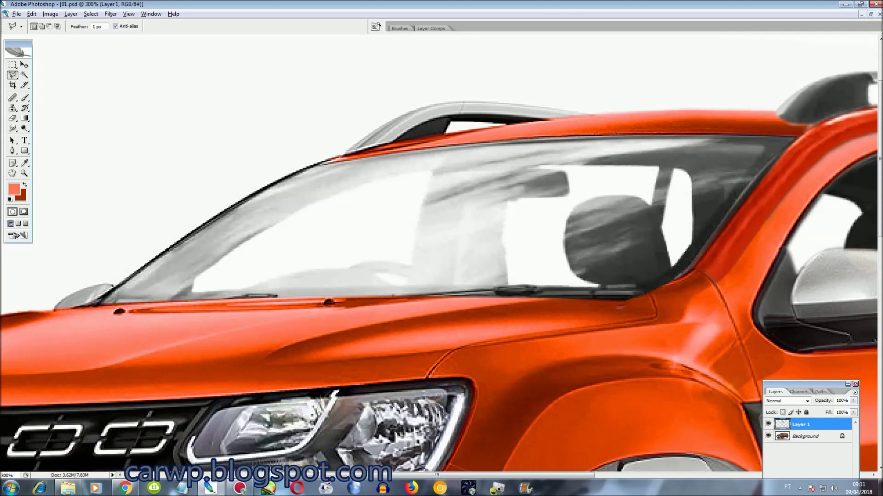
- Outline the area above the A-pillar, delete it from the pasted windshield, and deselect
{"action": "left_click", "coordinate": [767, 425]}
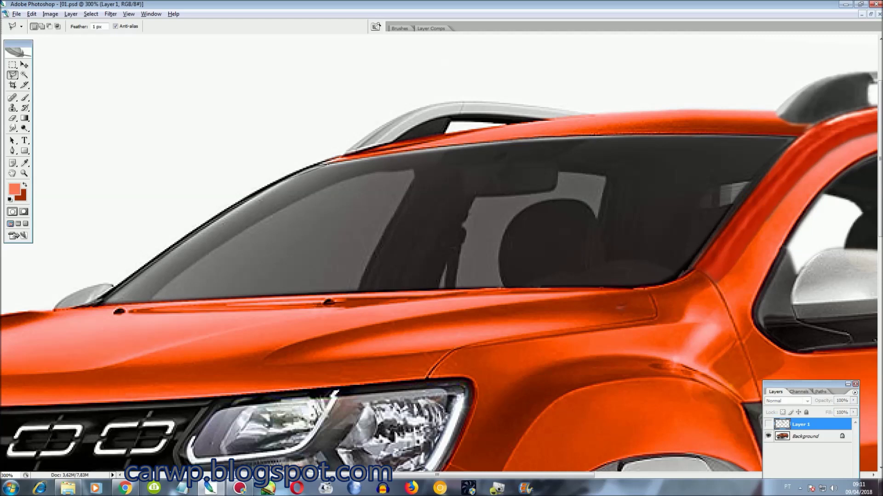
{"action": "left_click", "coordinate": [225, 219]}
{"action": "left_click", "coordinate": [161, 171]}
{"action": "left_click", "coordinate": [292, 142]}
{"action": "left_click", "coordinate": [325, 162]}
{"action": "left_click", "coordinate": [767, 425]}
{"action": "key", "text": "Delete"}
{"action": "key", "text": "ctrl+d"}
{"action": "left_click", "coordinate": [767, 424]}
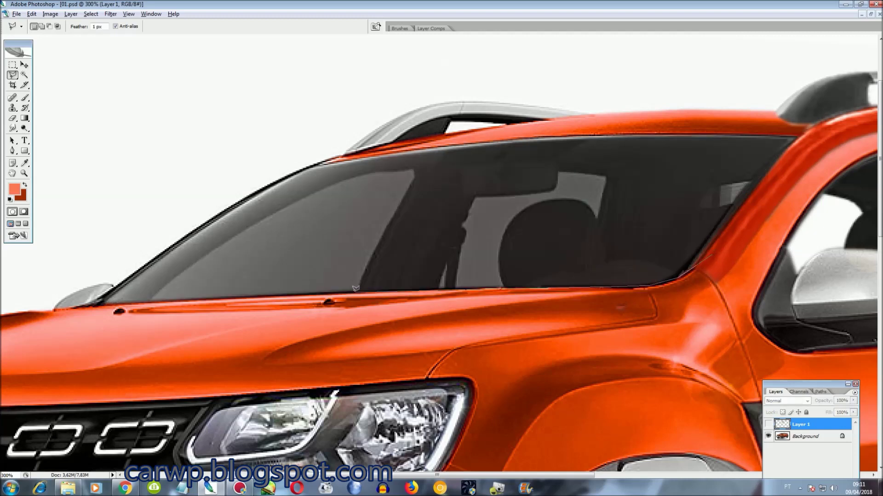
- Outline the strip along the windshield base and hood, and show Layer 1 again
{"action": "left_click", "coordinate": [55, 311]}
{"action": "left_click", "coordinate": [141, 358]}
{"action": "left_click", "coordinate": [630, 338]}
{"action": "left_click", "coordinate": [703, 263]}
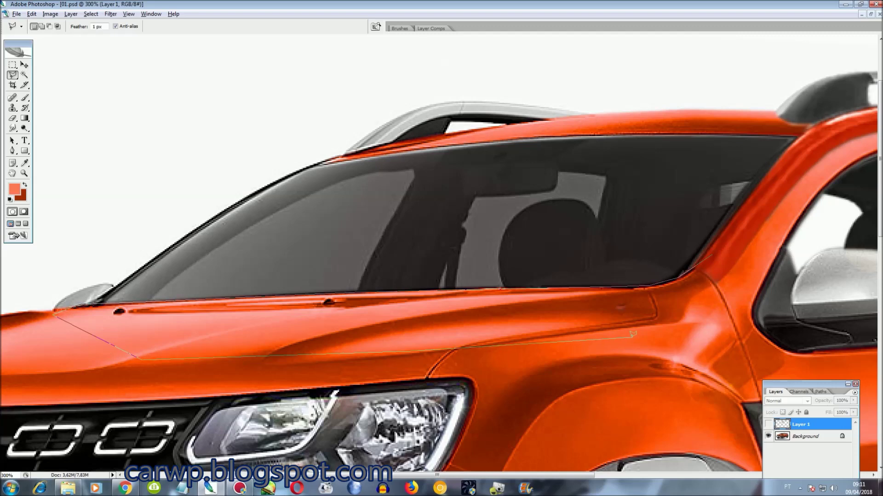
{"action": "left_click", "coordinate": [767, 424]}
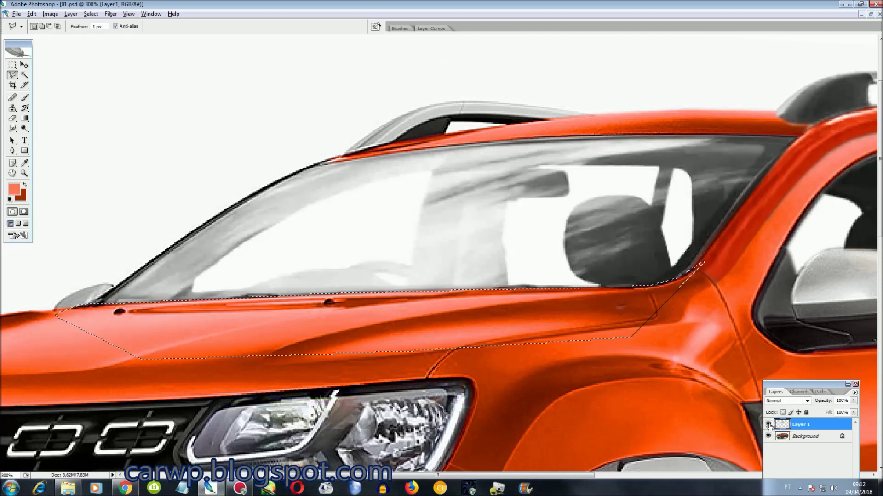
{"action": "key", "text": "ctrl+0"}
{"action": "right_click", "coordinate": [783, 425]}
- Darken the windshield with Hue/Saturation Lightness -44, deselect, and merge it into the background
{"action": "left_click", "coordinate": [803, 416]}
{"action": "key", "text": "ctrl+u"}
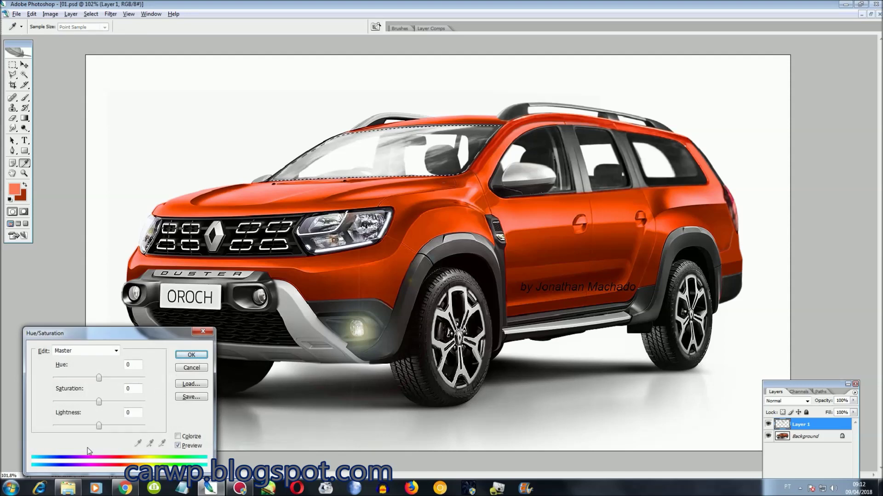
{"action": "left_click_drag", "start_coordinate": [108, 432], "coordinate": [72, 421]}
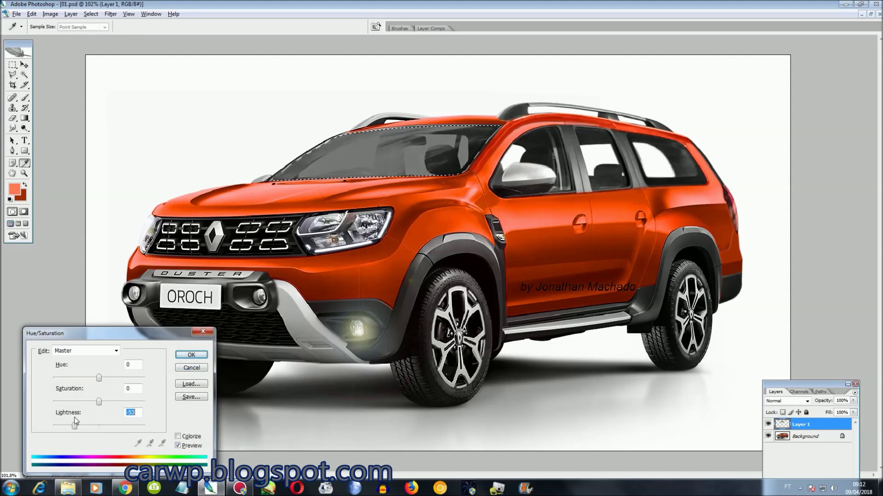
{"action": "left_click_drag", "start_coordinate": [71, 421], "coordinate": [78, 424]}
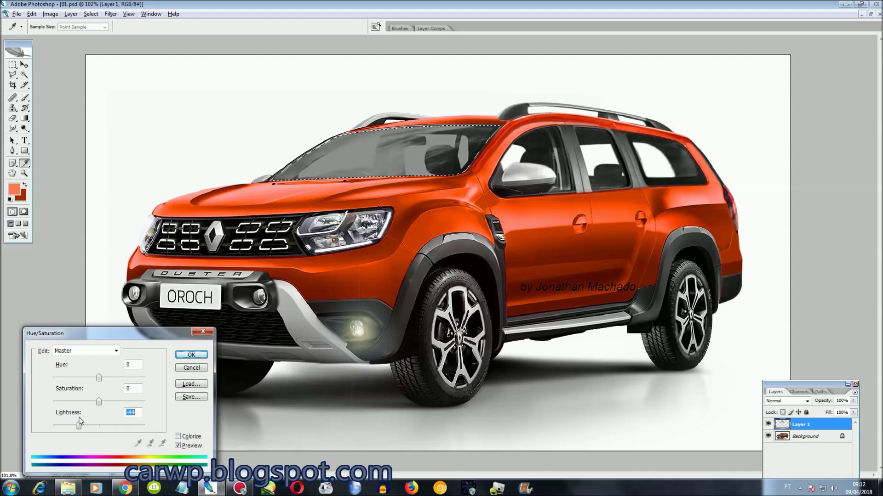
{"action": "left_click", "coordinate": [187, 356]}
{"action": "key", "text": "ctrl+d"}
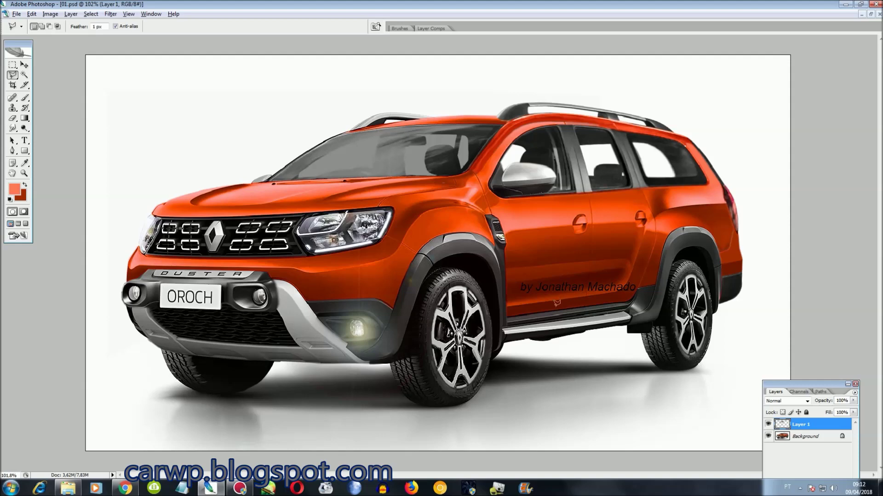
{"action": "key", "text": "ctrl+e"}
- Zoom in and outline the lower-left part of the windshield glass
{"action": "key", "text": "ctrl+plus"}
{"action": "key", "text": "ctrl+plus"}
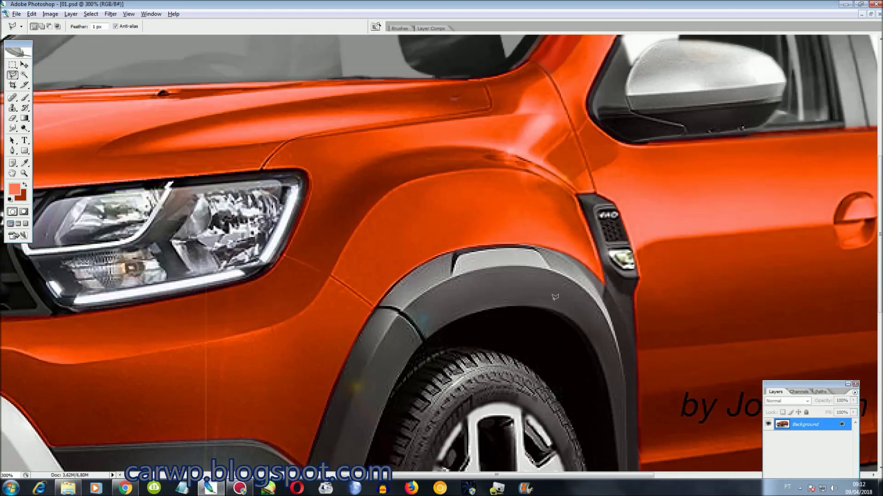
{"action": "scroll", "coordinate": [558, 302], "scroll_direction": "up", "scroll_amount": 2}
{"action": "scroll", "coordinate": [557, 302], "scroll_direction": "up", "scroll_amount": 3}
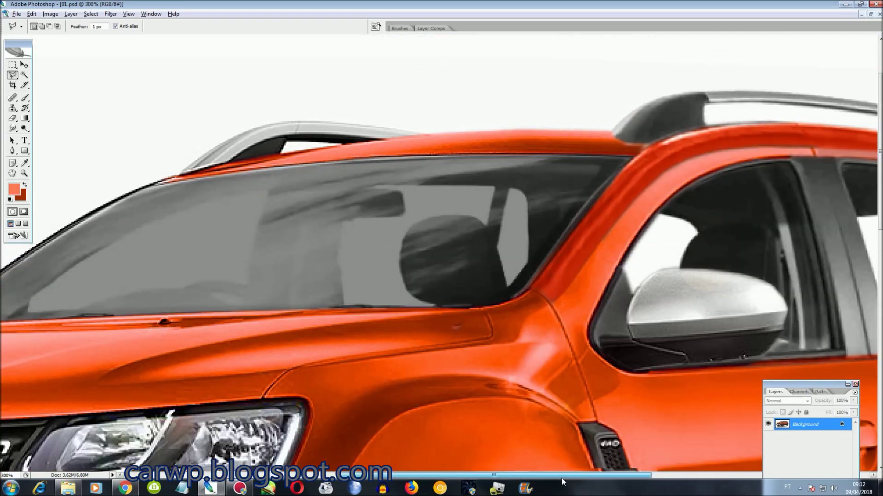
{"action": "left_click_drag", "start_coordinate": [561, 478], "coordinate": [499, 487]}
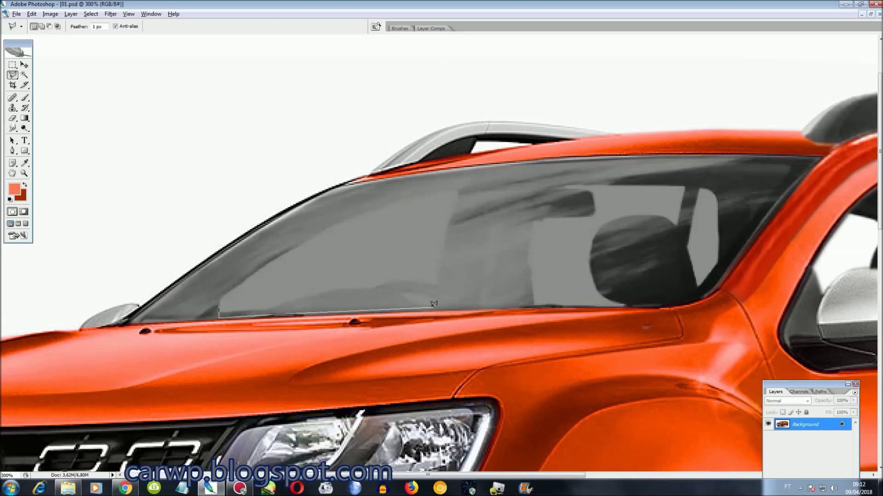
{"action": "left_click", "coordinate": [445, 242]}
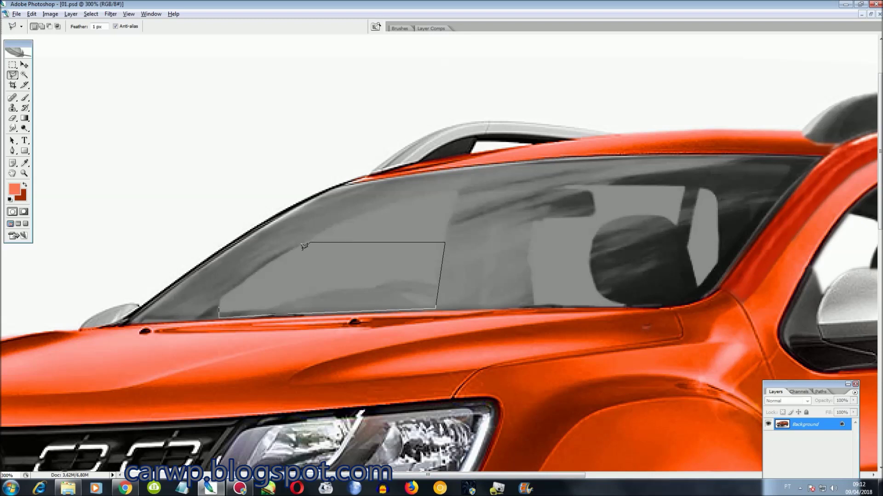
{"action": "double_click", "coordinate": [222, 299]}
- Copy the glass patch, stretch it taller and skew it, smudge its edges, and merge it down
{"action": "key", "text": "ctrl+j"}
{"action": "key", "text": "ctrl+t"}
{"action": "left_click_drag", "start_coordinate": [331, 322], "coordinate": [331, 387]}
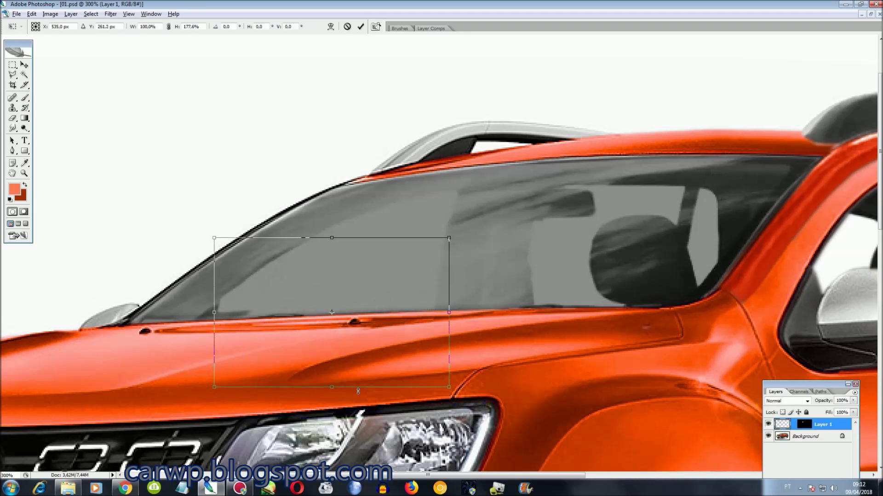
{"action": "right_click", "coordinate": [387, 286]}
{"action": "left_click", "coordinate": [409, 327]}
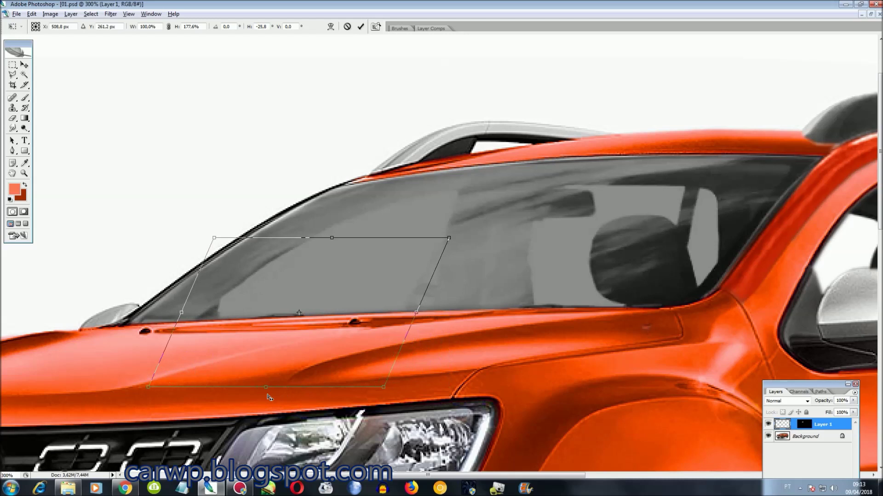
{"action": "key", "text": "Return"}
{"action": "key", "text": "r"}
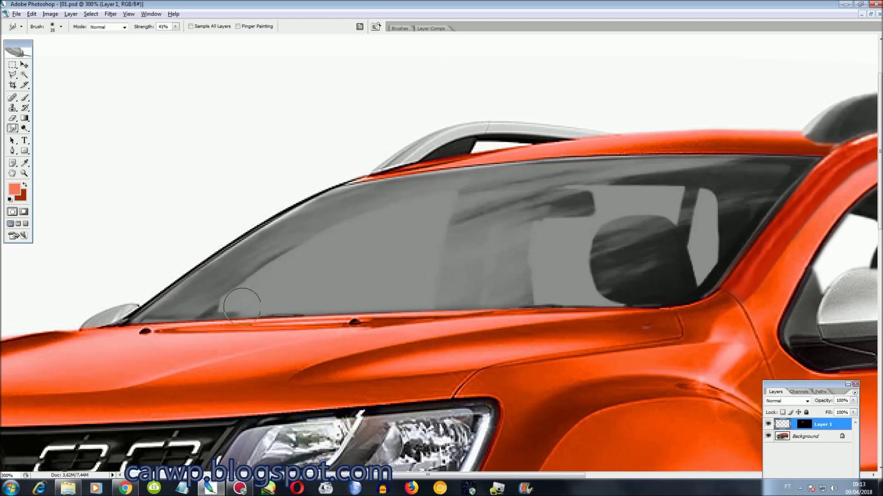
{"action": "key", "text": "ctrl+e"}
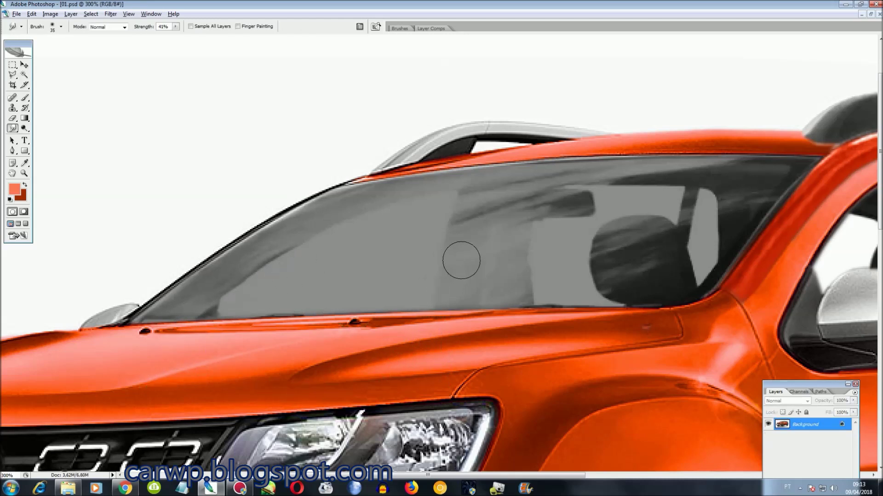
- Swap the foreground and background colours, select the eyedropper, and zoom closer on the windshield
{"action": "left_click", "coordinate": [25, 163]}
{"action": "left_click", "coordinate": [25, 185]}
{"action": "key", "text": "ctrl+plus"}
{"action": "key", "text": "ctrl+plus"}
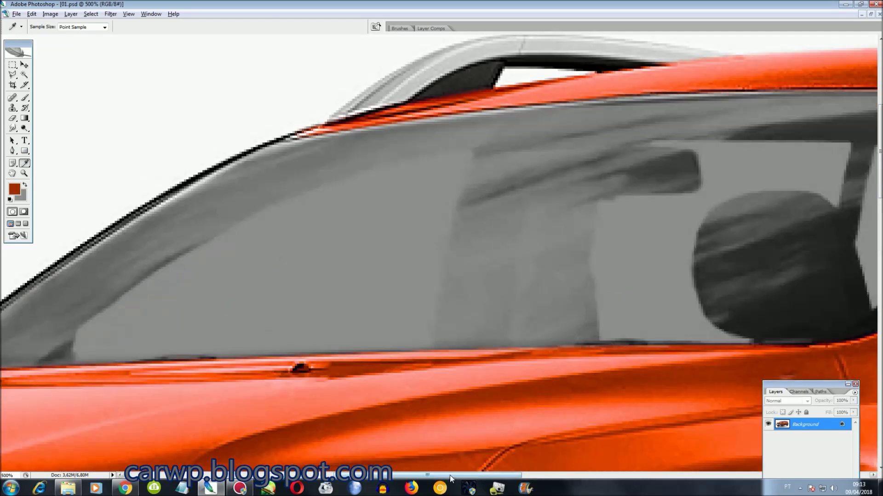
{"action": "left_click_drag", "start_coordinate": [428, 474], "coordinate": [513, 475]}
{"action": "key", "text": "l"}
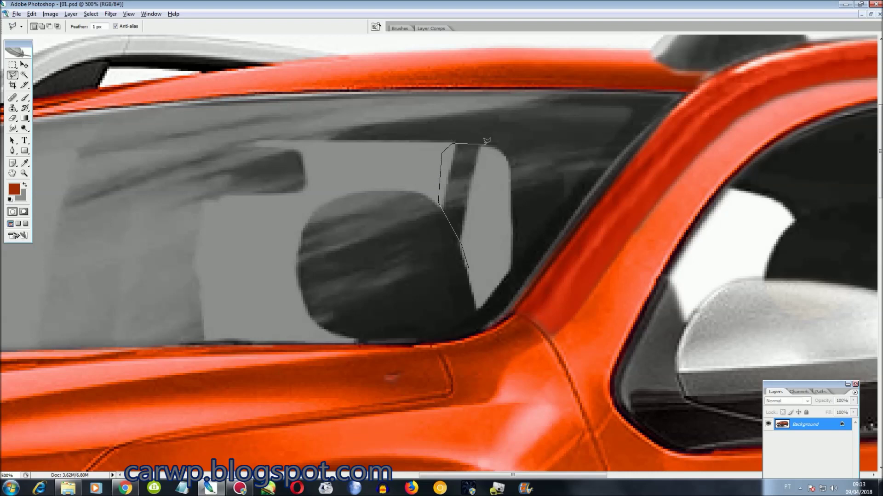
- Fill the dark strip beside the headrest with grey and deselect
{"action": "double_click", "coordinate": [501, 152]}
{"action": "key", "text": "ctrl+BackSpace"}
{"action": "key", "text": "ctrl+d"}
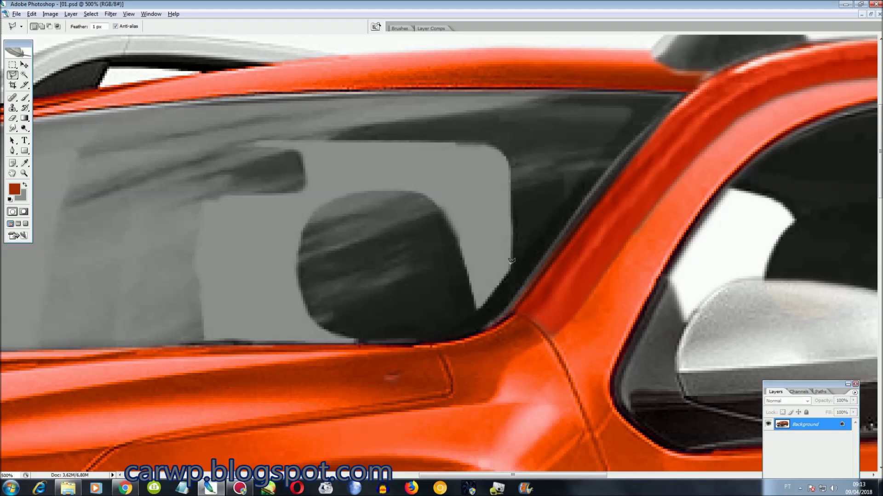
- Copy the upper-right windshield glass to a new layer and skew it down along the pillar
{"action": "left_click", "coordinate": [510, 265]}
{"action": "left_click", "coordinate": [618, 125]}
{"action": "double_click", "coordinate": [489, 256]}
{"action": "key", "text": "ctrl+j"}
{"action": "key", "text": "ctrl+t"}
{"action": "right_click", "coordinate": [495, 170]}
{"action": "left_click", "coordinate": [519, 207]}
{"action": "mouse_move", "coordinate": [625, 196]}
{"action": "left_mouse_down"}
{"action": "mouse_move", "coordinate": [629, 244]}
{"action": "mouse_move", "coordinate": [638, 221]}
{"action": "left_mouse_up"}
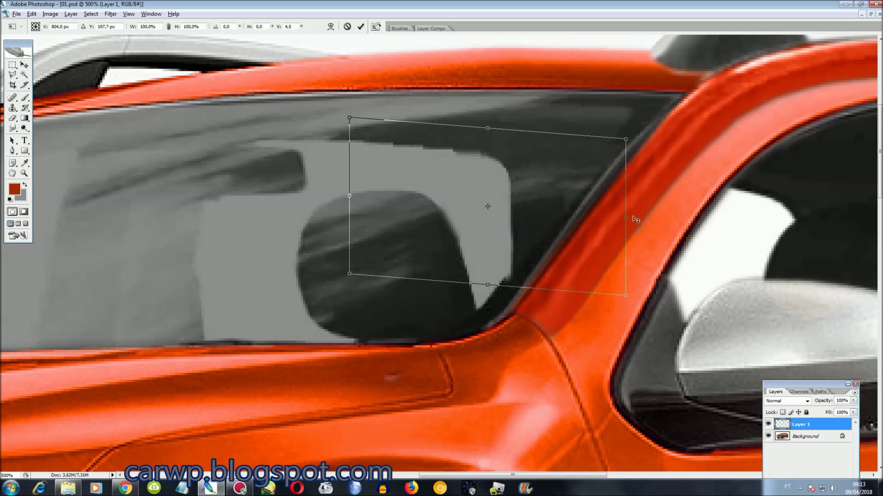
{"action": "key", "text": "Return"}
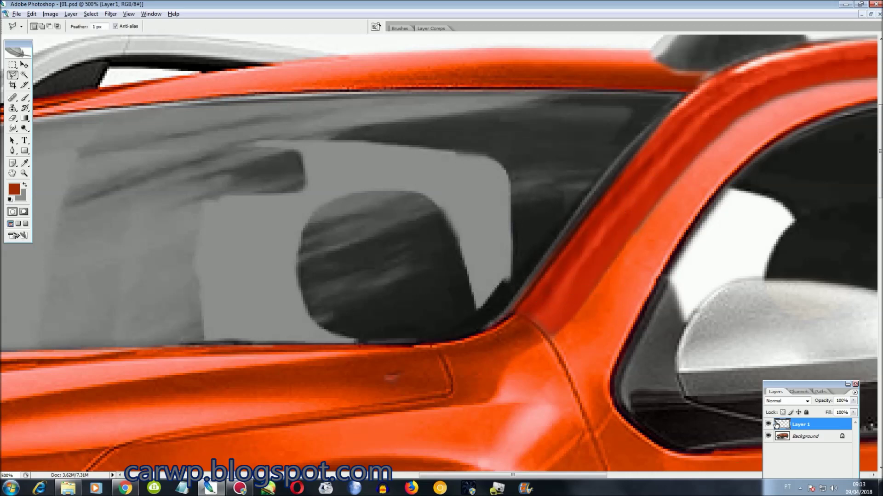
- Compare with the glass copy hidden, then outline the pillar edge and pillar base
{"action": "left_click", "coordinate": [768, 424]}
{"action": "left_click", "coordinate": [633, 109]}
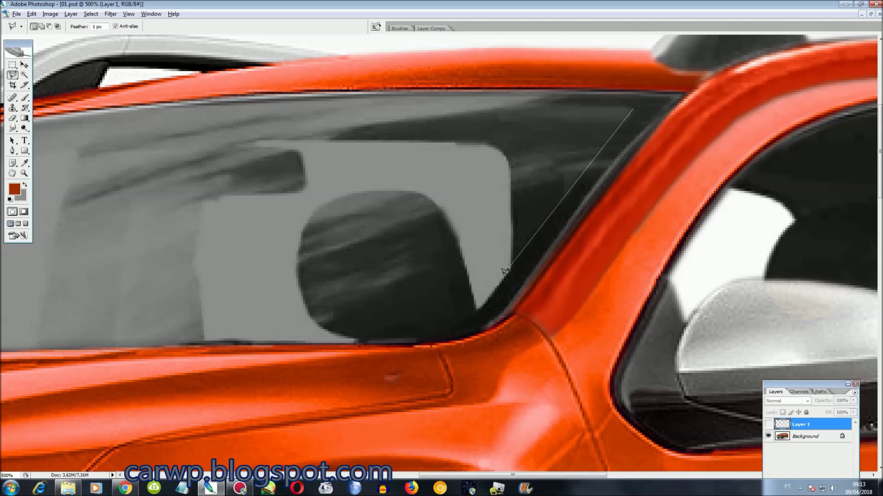
{"action": "left_click", "coordinate": [648, 193]}
{"action": "left_click", "coordinate": [633, 111]}
{"action": "left_click", "coordinate": [768, 424]}
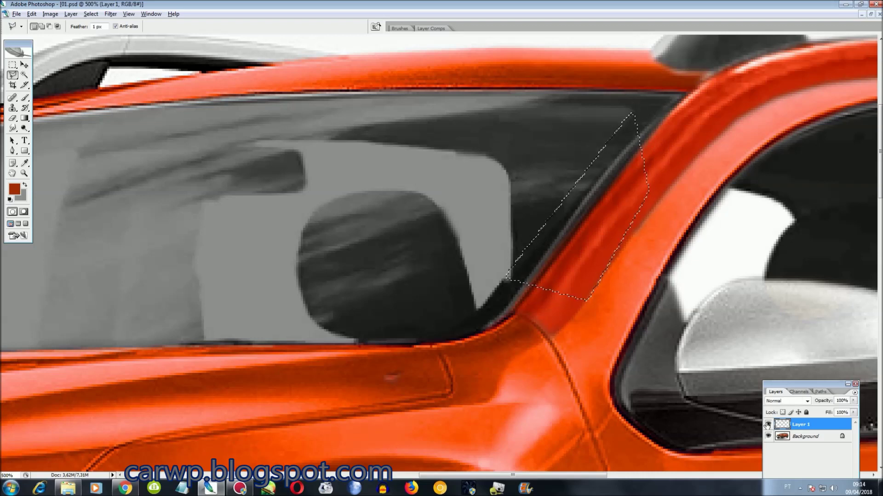
{"action": "key", "text": "ctrl+d"}
{"action": "left_click", "coordinate": [514, 318]}
{"action": "double_click", "coordinate": [534, 310]}
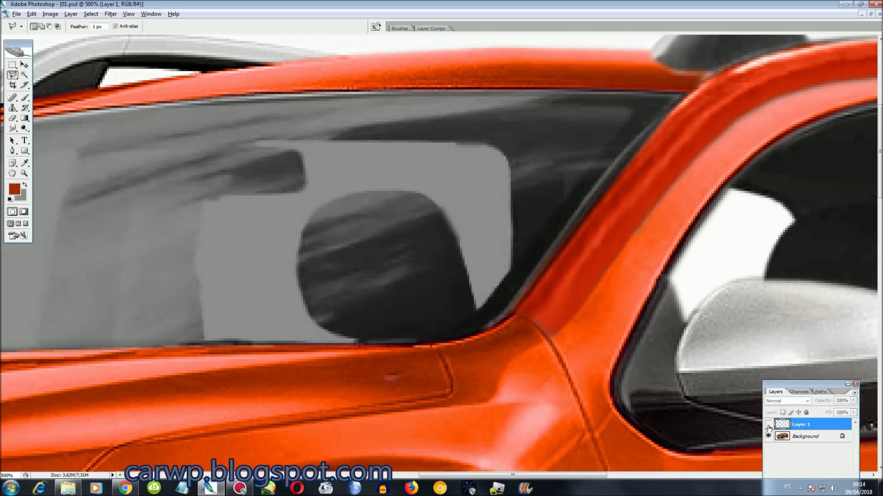
- Merge the glass copy into the background, sample the mid grey, and fit the car in view
{"action": "scroll", "coordinate": [543, 452], "scroll_direction": "up", "scroll_amount": 3}
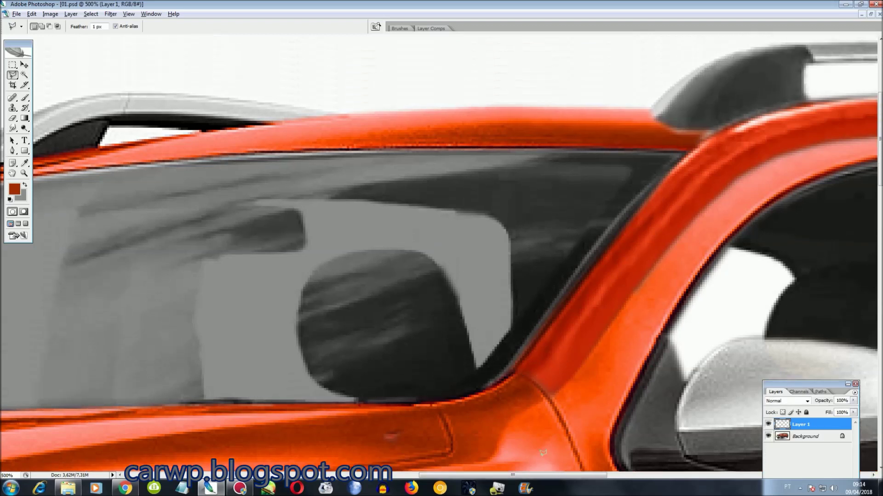
{"action": "key", "text": "ctrl+e"}
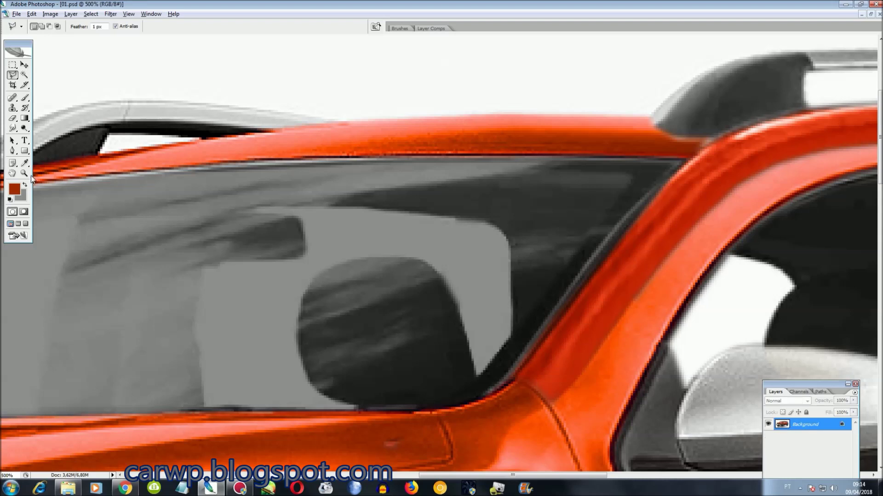
{"action": "left_click", "coordinate": [24, 163]}
{"action": "left_click", "coordinate": [84, 175]}
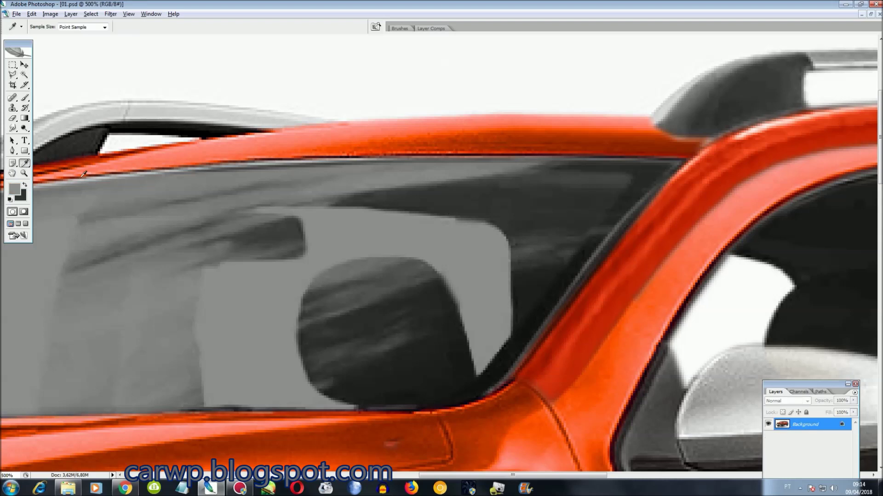
{"action": "key", "text": "l"}
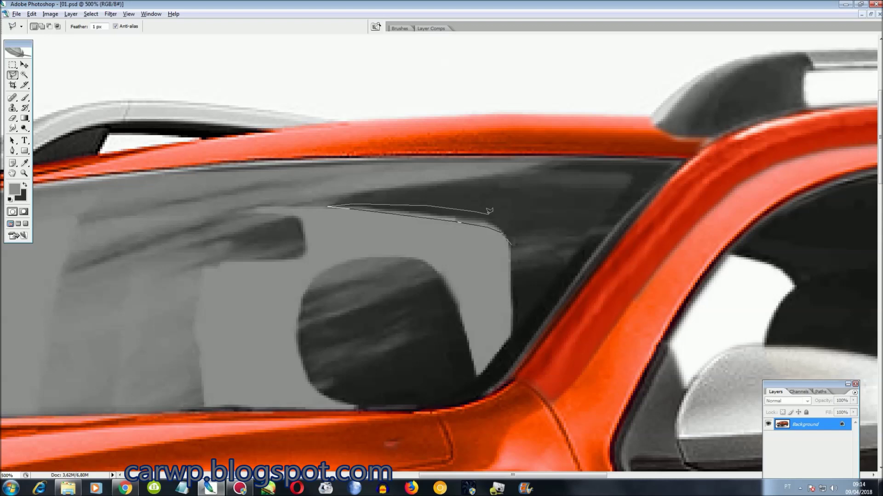
{"action": "key", "text": "ctrl+0"}
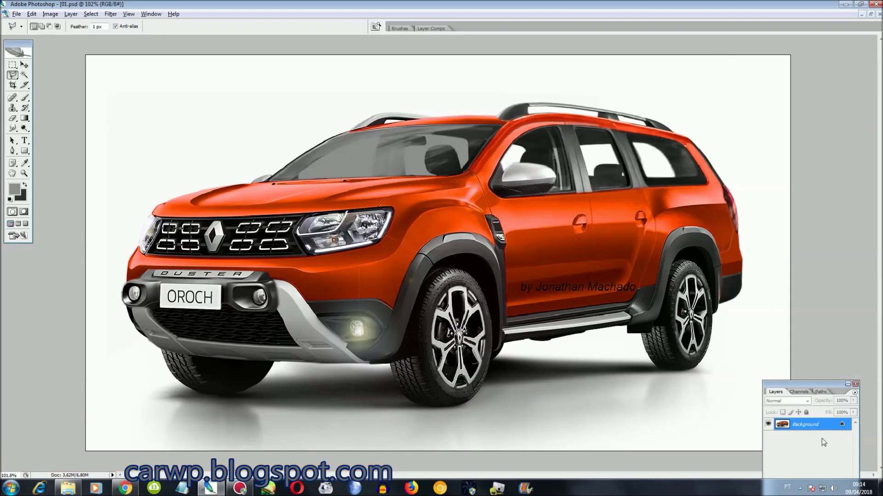
- Zoom in on the rear wheel arch and outline the mudflap's right edge
{"action": "left_click", "coordinate": [855, 385]}
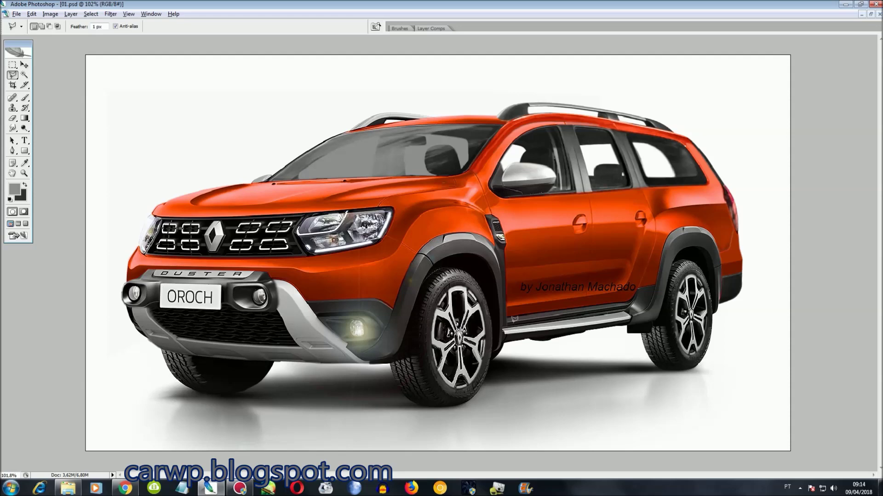
{"action": "key", "text": "ctrl+plus"}
{"action": "key", "text": "ctrl+plus"}
{"action": "key", "text": "ctrl+plus"}
{"action": "left_click_drag", "start_coordinate": [501, 474], "coordinate": [746, 475]}
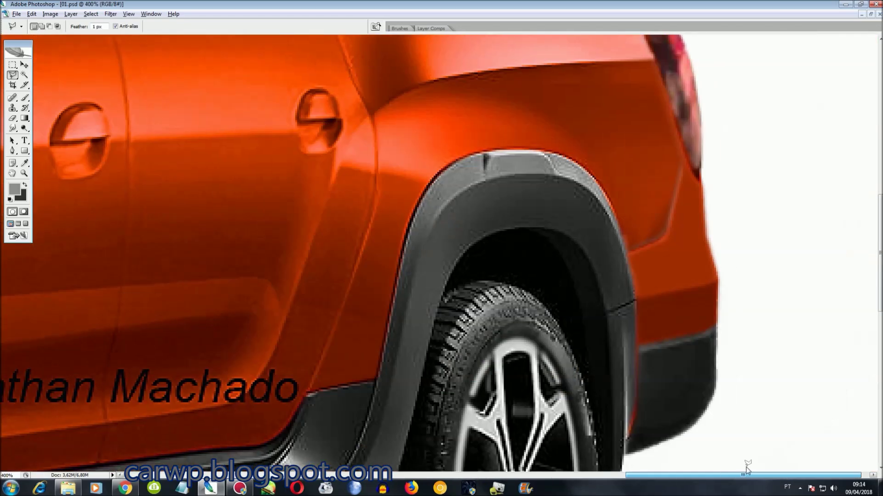
{"action": "key", "text": "ctrl+plus"}
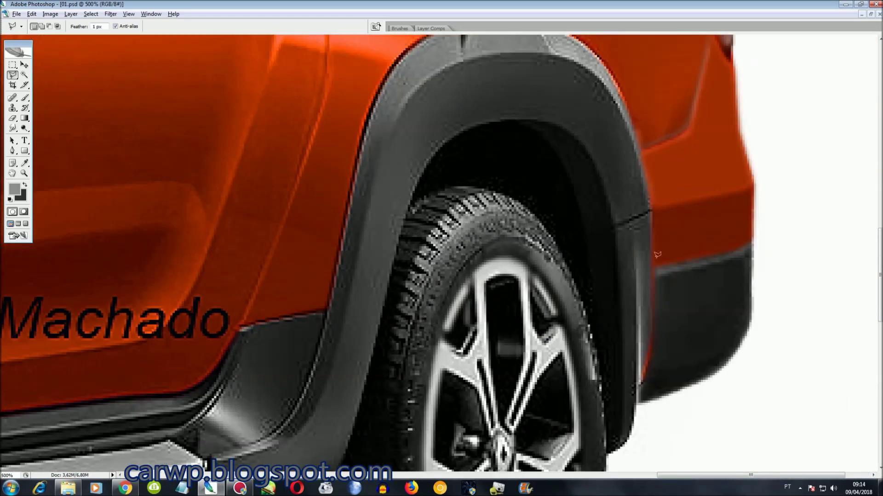
{"action": "left_click", "coordinate": [660, 363]}
{"action": "left_click", "coordinate": [668, 312]}
{"action": "left_click", "coordinate": [662, 281]}
{"action": "left_click", "coordinate": [648, 269]}
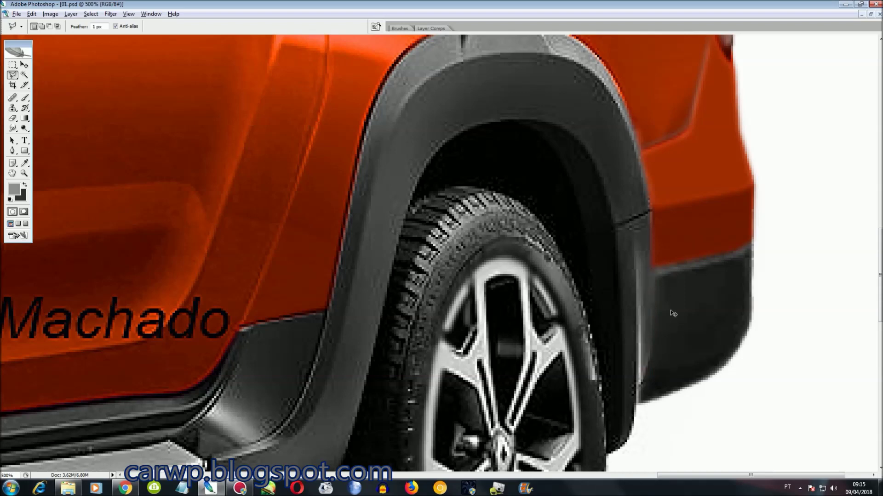
- Fit the car in view and switch to the original pickup photo 3 01.jpg
{"action": "key", "text": "ctrl+0"}
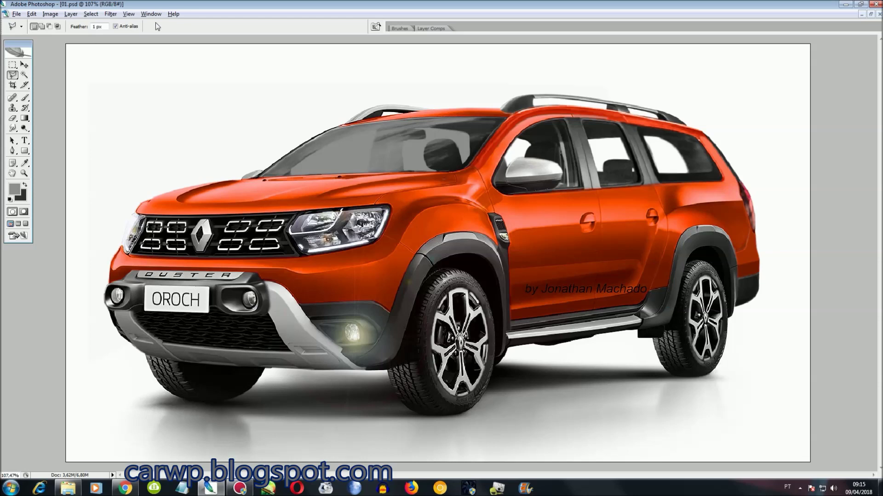
{"action": "left_click", "coordinate": [151, 14]}
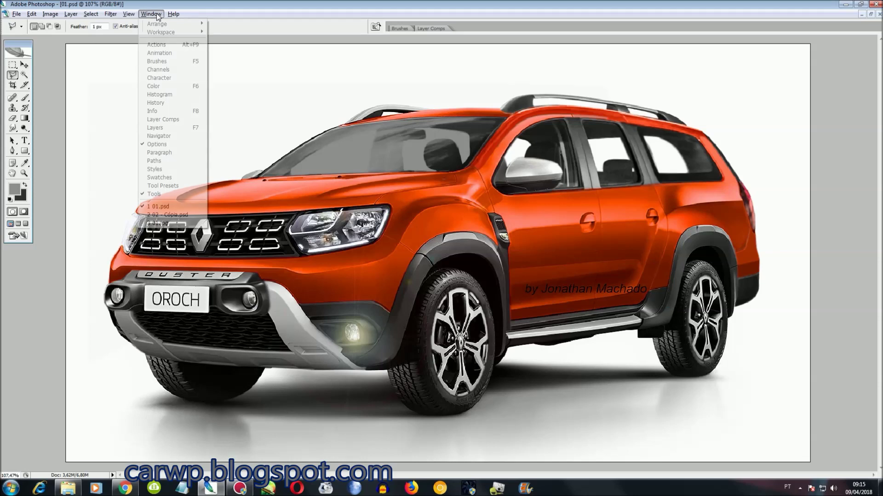
{"action": "left_click", "coordinate": [186, 223]}
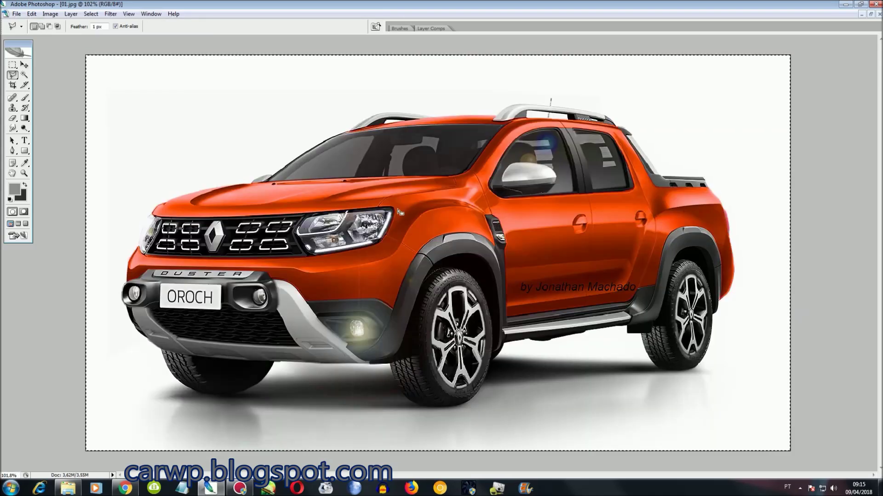
- Magnify the pickup photo and outline the silver roof rail with its DUSTER badge
{"action": "key", "text": "ctrl+plus"}
{"action": "key", "text": "ctrl+plus"}
{"action": "key", "text": "ctrl+plus"}
{"action": "scroll", "coordinate": [704, 340], "scroll_direction": "up", "scroll_amount": 10}
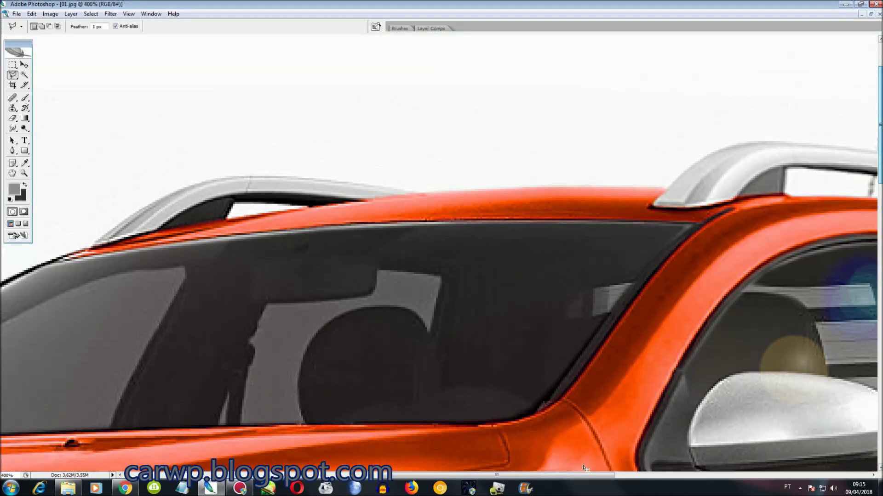
{"action": "scroll", "coordinate": [703, 340], "scroll_direction": "right", "scroll_amount": 1}
{"action": "scroll", "coordinate": [667, 294], "scroll_direction": "right", "scroll_amount": 10}
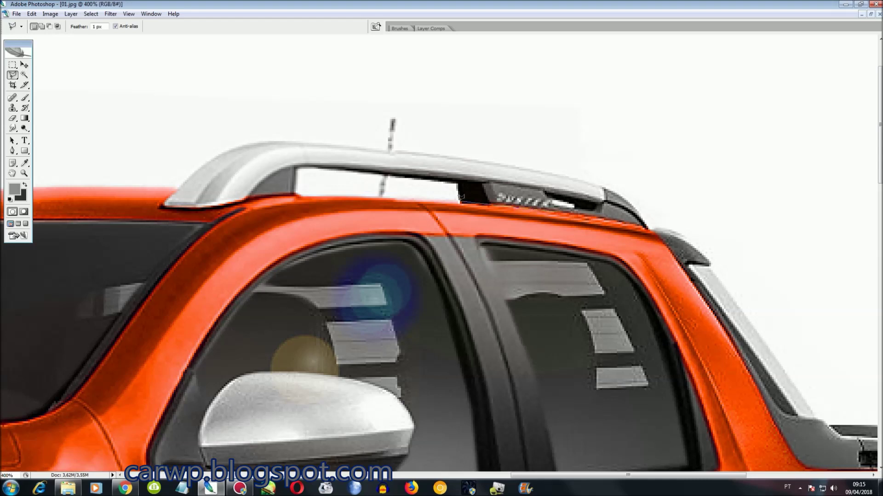
{"action": "left_click", "coordinate": [295, 195]}
{"action": "left_click", "coordinate": [204, 208]}
{"action": "left_click", "coordinate": [189, 168]}
{"action": "left_click", "coordinate": [233, 147]}
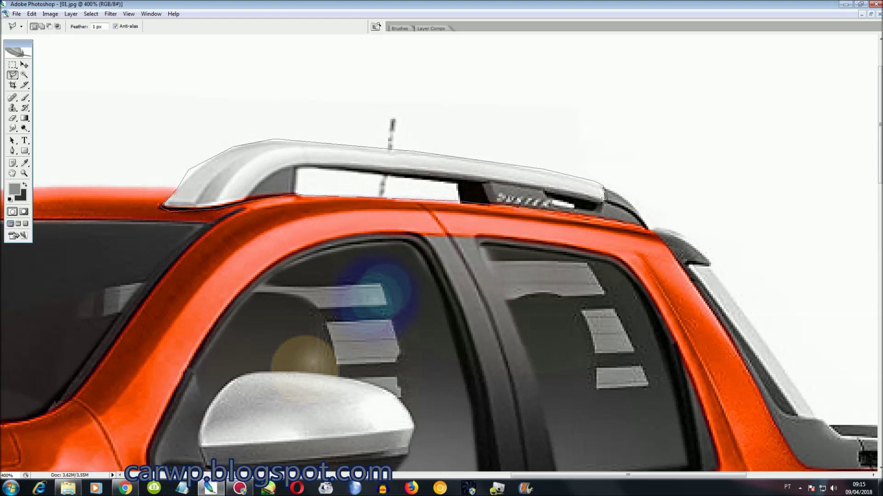
{"action": "double_click", "coordinate": [564, 208]}
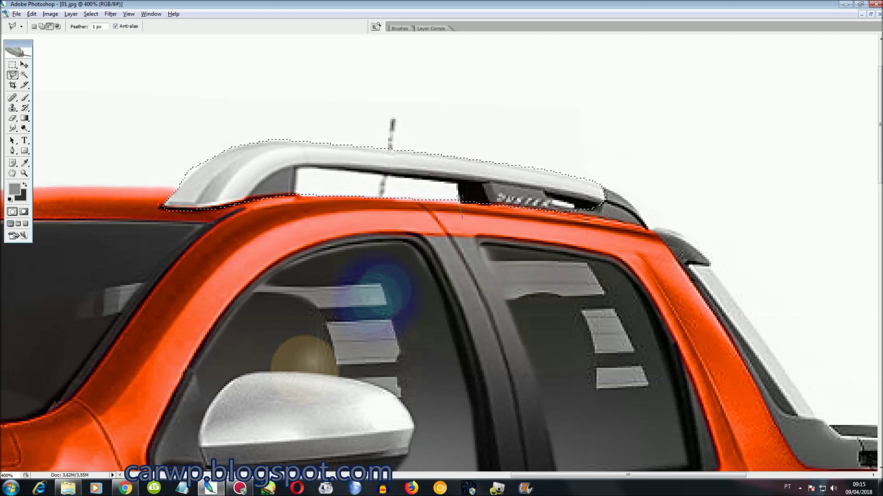
- Trim the rail selection and copy the roof rail
{"action": "left_click", "coordinate": [456, 180]}
{"action": "left_click", "coordinate": [296, 207]}
{"action": "key", "text": "ctrl+0"}
{"action": "left_click", "coordinate": [151, 14]}
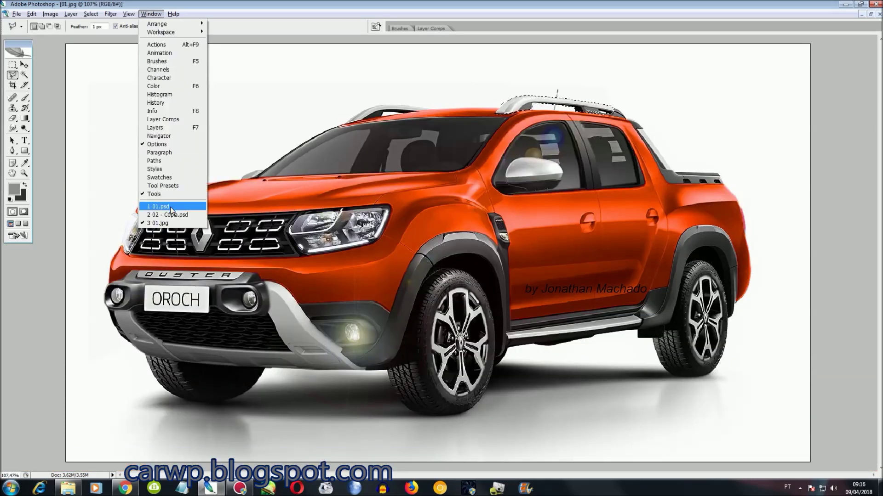
- Back in the long-wheelbase render, magnify the roof and paste the copied rail
{"action": "left_click", "coordinate": [171, 208]}
{"action": "key", "text": "ctrl+plus"}
{"action": "key", "text": "ctrl+plus"}
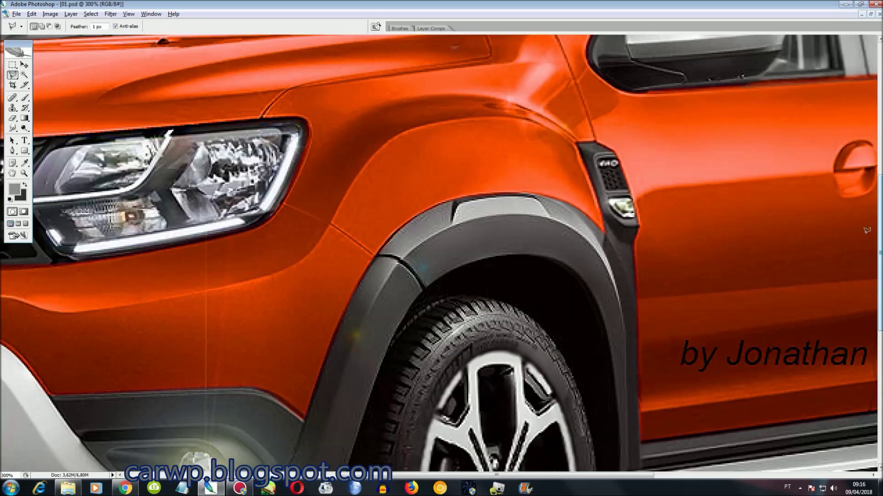
{"action": "scroll", "coordinate": [867, 230], "scroll_direction": "up", "scroll_amount": 5}
{"action": "left_click_drag", "start_coordinate": [541, 476], "coordinate": [651, 476]}
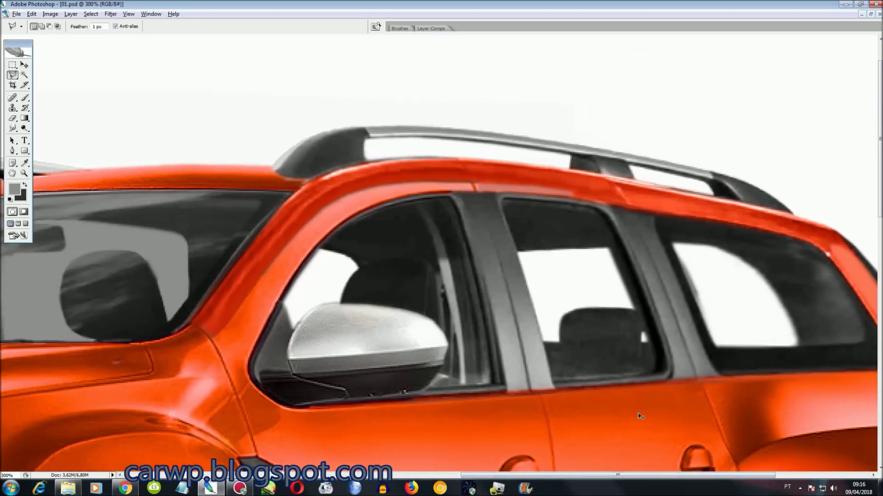
{"action": "key", "text": "ctrl+v"}
{"action": "key", "text": "ctrl+t"}
- Move the pasted rail onto the roof and skew it to the roof slope
{"action": "left_click_drag", "start_coordinate": [403, 271], "coordinate": [399, 158]}
{"action": "right_click", "coordinate": [540, 158]}
{"action": "key", "text": "Escape"}
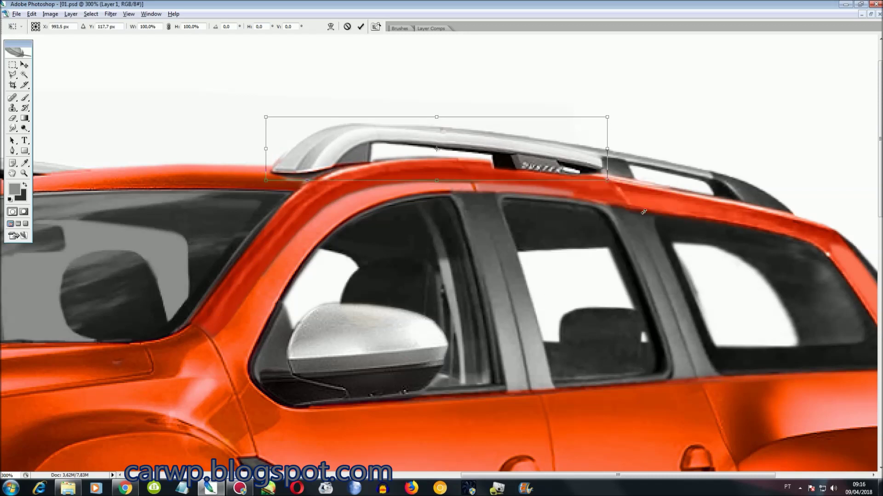
{"action": "left_click_drag", "start_coordinate": [614, 181], "coordinate": [655, 203]}
{"action": "key", "text": "ctrl+z"}
{"action": "right_click", "coordinate": [556, 154]}
{"action": "left_click", "coordinate": [558, 191]}
{"action": "left_click_drag", "start_coordinate": [607, 149], "coordinate": [613, 143]}
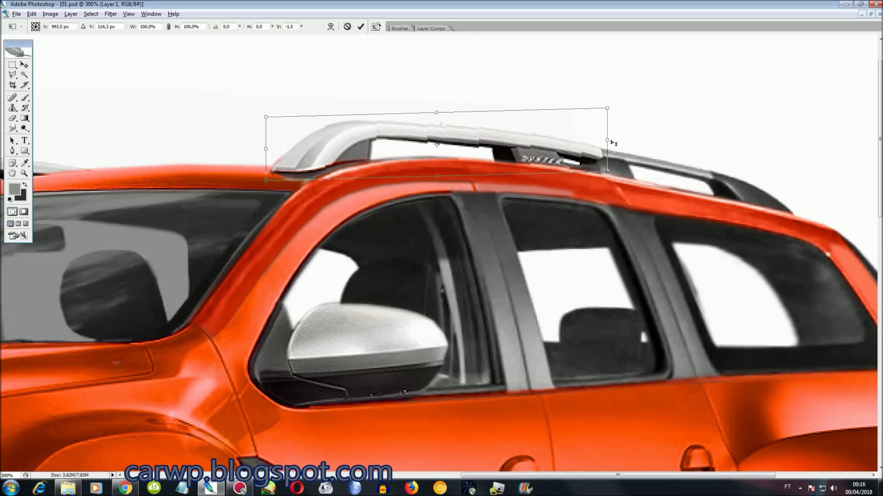
{"action": "key", "text": "Return"}
- Outline a section of the roof rail with the Polygonal Lasso
{"action": "key", "text": "l"}
{"action": "left_click", "coordinate": [386, 156]}
{"action": "left_click", "coordinate": [385, 105]}
{"action": "left_click", "coordinate": [583, 105]}
{"action": "left_click", "coordinate": [652, 146]}
{"action": "left_click", "coordinate": [639, 193]}
{"action": "double_click", "coordinate": [430, 189]}
- Copy the rail section to its own layer, move it rearward and skew it along the roofline
{"action": "key", "text": "ctrl+j"}
{"action": "key", "text": "ctrl+t"}
{"action": "left_click_drag", "start_coordinate": [550, 160], "coordinate": [620, 174]}
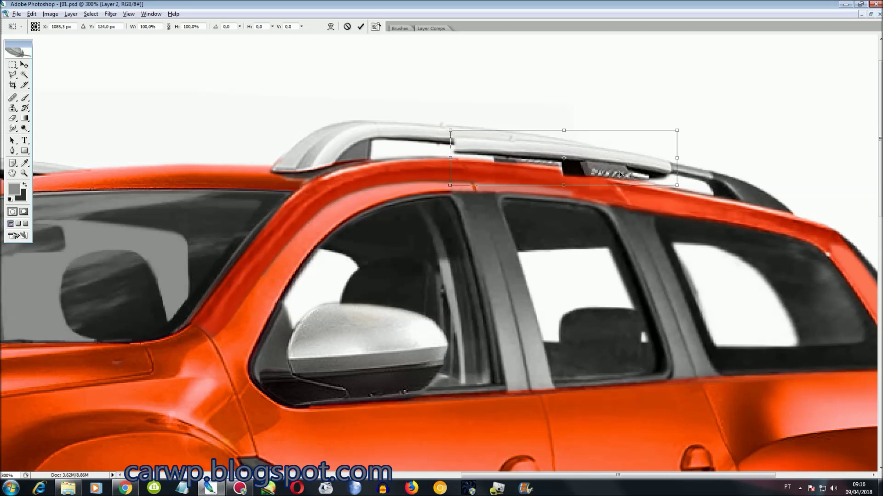
{"action": "right_click", "coordinate": [564, 157]}
{"action": "left_click", "coordinate": [508, 183]}
{"action": "left_click_drag", "start_coordinate": [450, 158], "coordinate": [452, 150]}
{"action": "key", "text": "Return"}
- Copy another rail piece to a new layer and stretch it leftward to lengthen the rail
{"action": "key", "text": "l"}
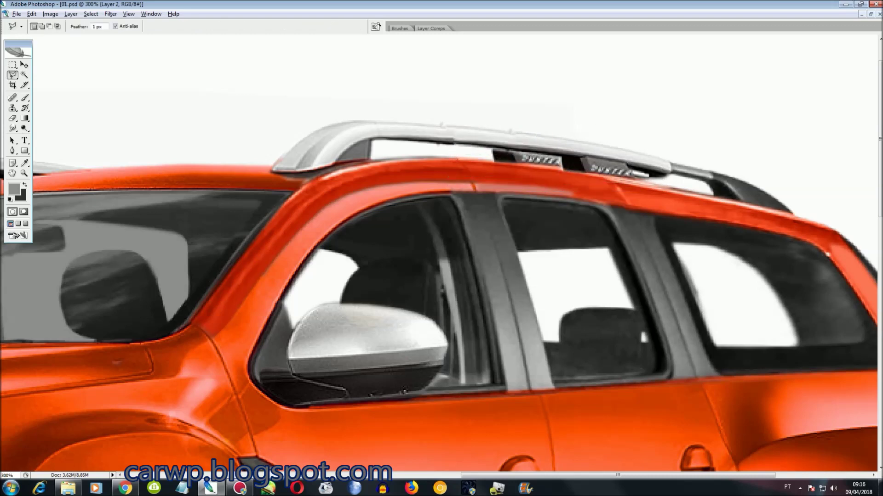
{"action": "left_click", "coordinate": [559, 113]}
{"action": "left_click", "coordinate": [453, 112]}
{"action": "left_click", "coordinate": [448, 161]}
{"action": "double_click", "coordinate": [536, 169]}
{"action": "key", "text": "ctrl+j"}
{"action": "key", "text": "ctrl+t"}
{"action": "left_click_drag", "start_coordinate": [450, 143], "coordinate": [377, 140]}
{"action": "right_click", "coordinate": [400, 131]}
{"action": "key", "text": "Escape"}
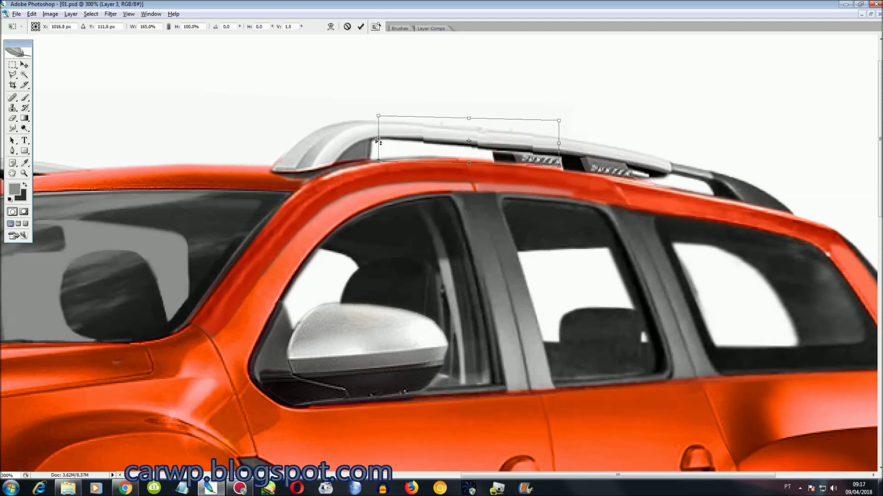
{"action": "key", "text": "Return"}
{"action": "key", "text": "l"}
- On Layer 2, copy the rail's rear section and move it toward the rail's end
{"action": "key", "text": "F7"}
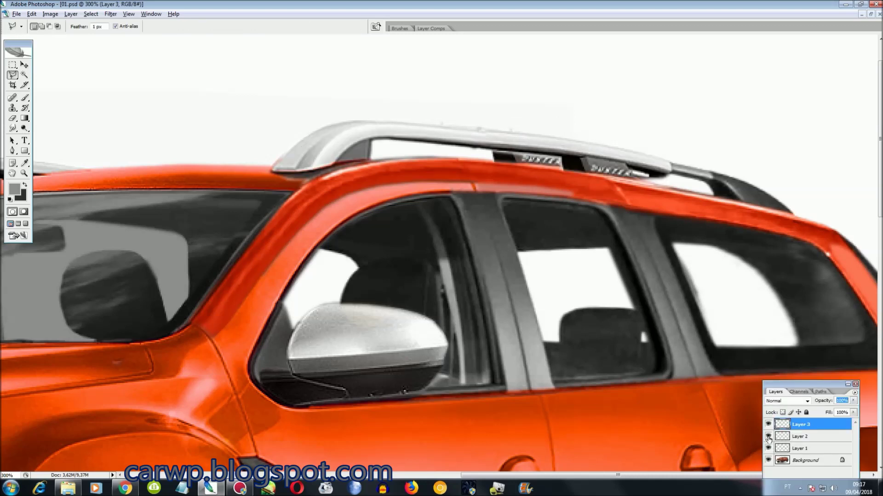
{"action": "left_click", "coordinate": [781, 437]}
{"action": "left_click", "coordinate": [633, 150]}
{"action": "left_click", "coordinate": [676, 145]}
{"action": "left_click", "coordinate": [676, 183]}
{"action": "left_click", "coordinate": [639, 184]}
{"action": "key", "text": "ctrl+j"}
{"action": "key", "text": "ctrl+t"}
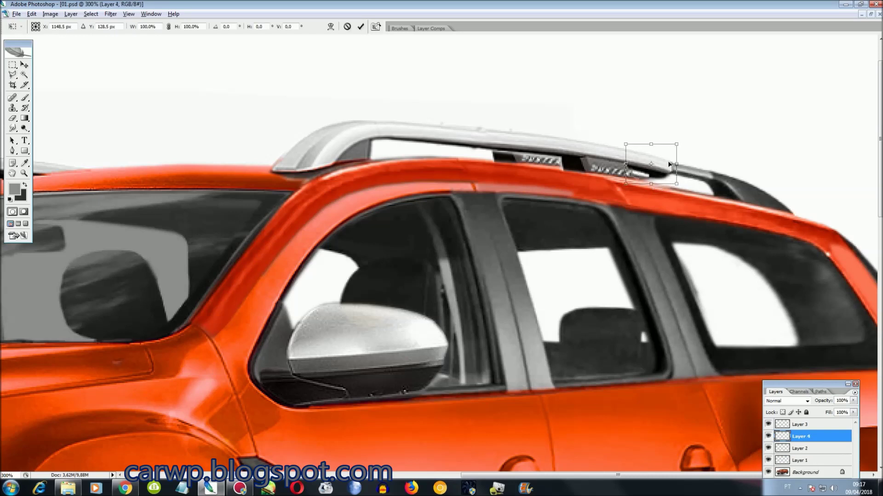
{"action": "left_click_drag", "start_coordinate": [676, 165], "coordinate": [719, 172]}
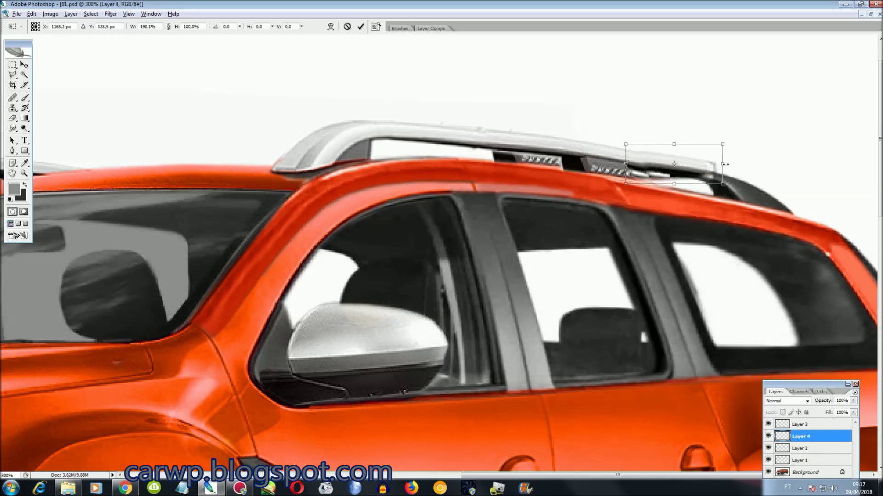
{"action": "key", "text": "ctrl+z"}
{"action": "left_click_drag", "start_coordinate": [660, 174], "coordinate": [718, 185]}
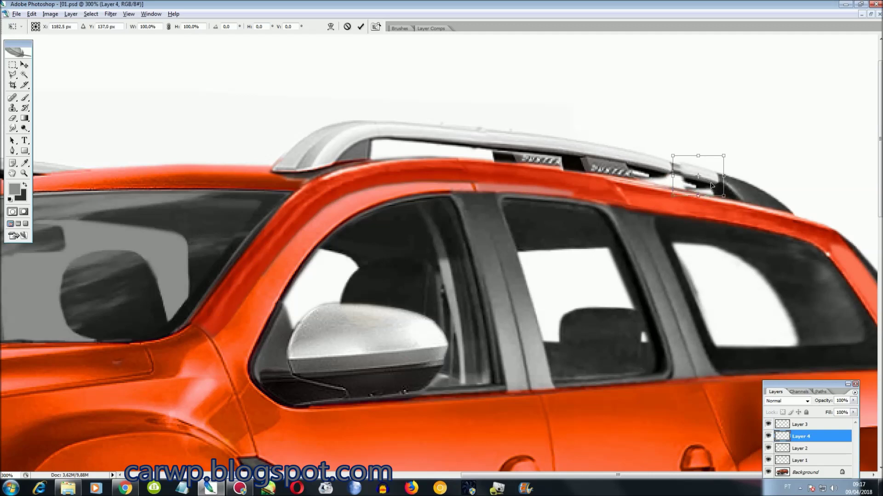
{"action": "key", "text": "Return"}
{"action": "key", "text": "l"}
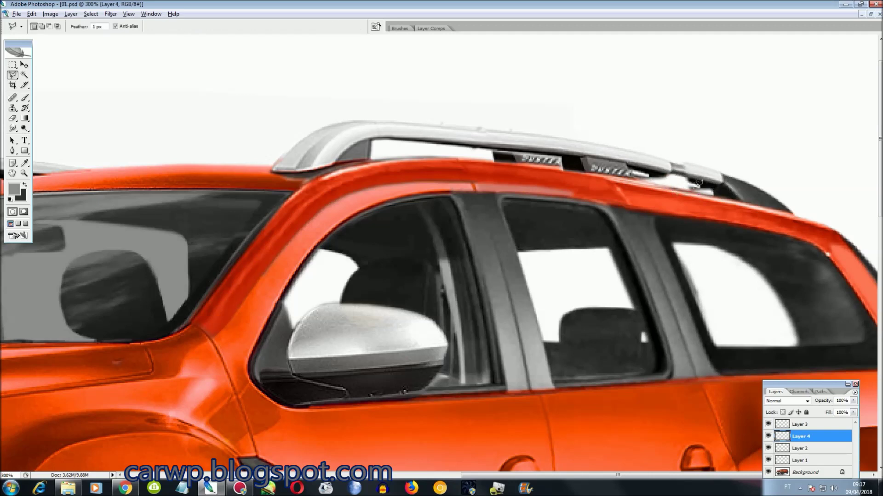
- Copy another rail piece, stretch it leftward and skew it to match the rail
{"action": "key", "text": "ctrl+j"}
{"action": "key", "text": "ctrl+t"}
{"action": "left_click_drag", "start_coordinate": [678, 176], "coordinate": [603, 176]}
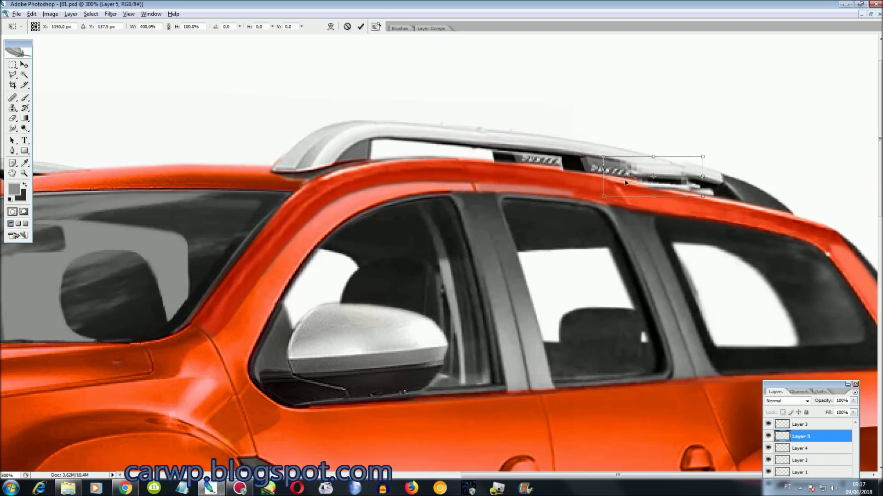
{"action": "right_click", "coordinate": [633, 175]}
{"action": "left_click", "coordinate": [654, 216]}
{"action": "left_click_drag", "start_coordinate": [603, 176], "coordinate": [603, 154]}
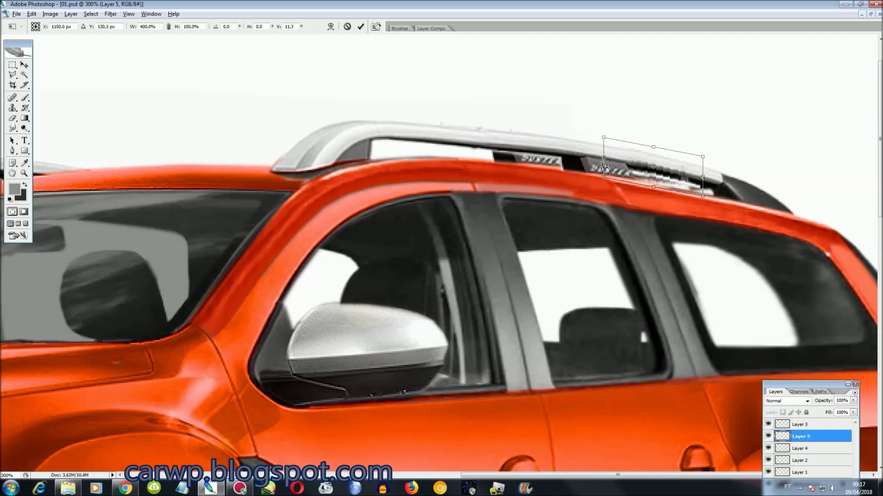
{"action": "key", "text": "Return"}
{"action": "key", "text": "l"}
- Fine-tune the skew of the new rail piece
{"action": "key", "text": "ctrl+t"}
{"action": "right_click", "coordinate": [693, 174]}
{"action": "left_click", "coordinate": [717, 214]}
{"action": "left_click_drag", "start_coordinate": [720, 166], "coordinate": [719, 170]}
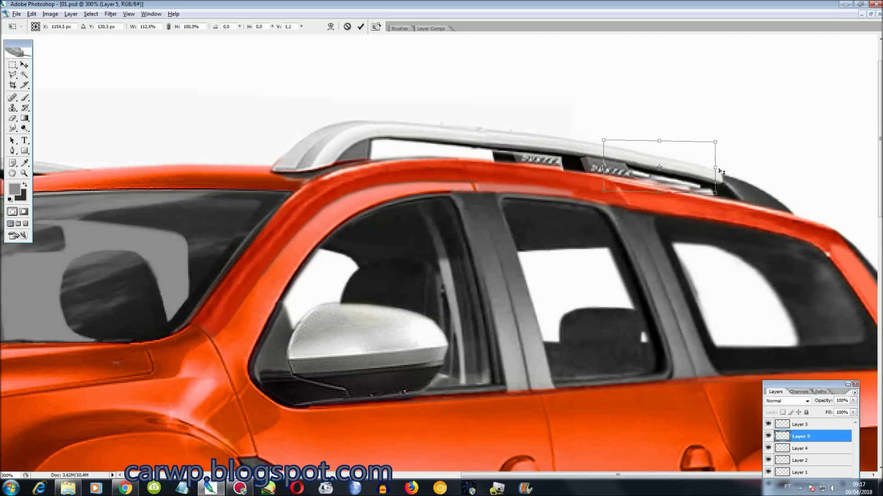
{"action": "key", "text": "Return"}
{"action": "key", "text": "l"}
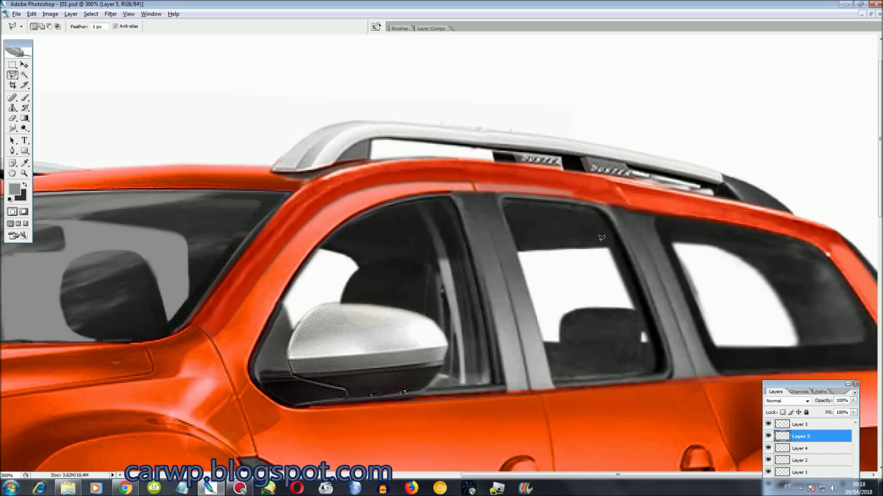
- Toggle the rail layers off to compare with the original roof rail
{"action": "left_click", "coordinate": [768, 448]}
{"action": "left_click", "coordinate": [768, 460]}
{"action": "left_click", "coordinate": [768, 472]}
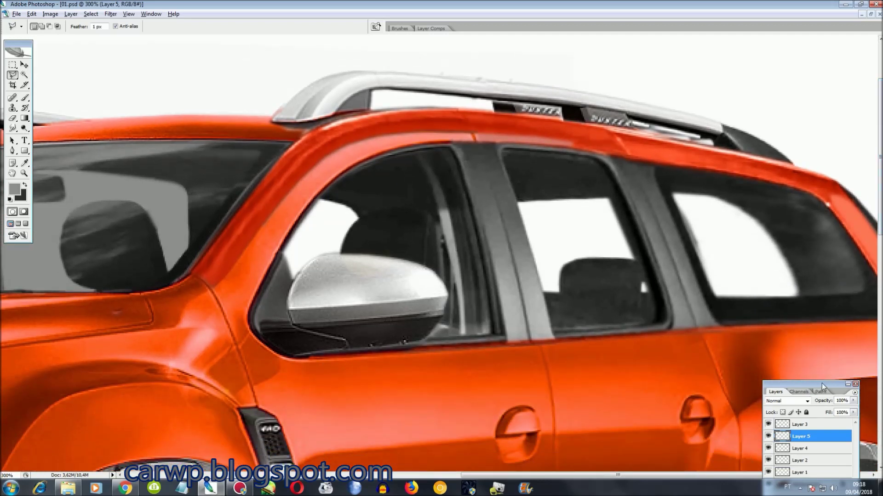
{"action": "left_click_drag", "start_coordinate": [768, 445], "coordinate": [767, 397]}
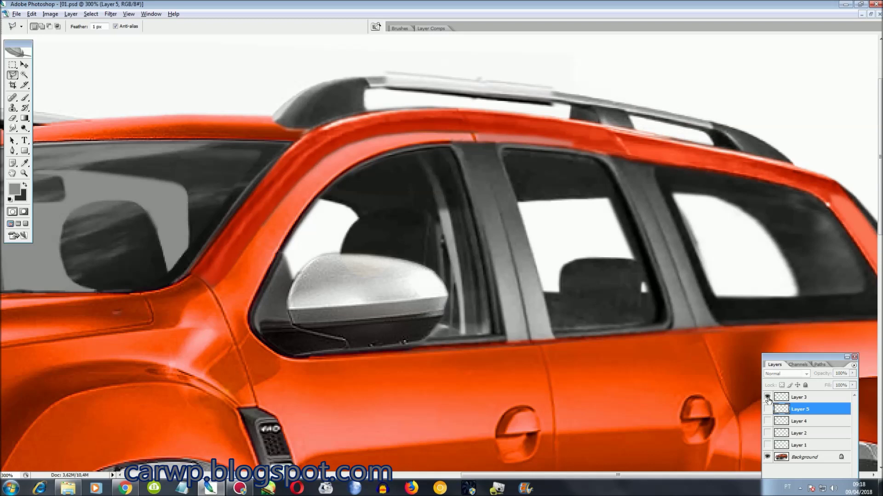
- Outline the upper band along the roof's top edge
{"action": "left_click", "coordinate": [717, 146]}
{"action": "left_click", "coordinate": [611, 123]}
{"action": "left_click", "coordinate": [520, 109]}
{"action": "left_click", "coordinate": [373, 108]}
{"action": "left_click", "coordinate": [305, 133]}
- Turn all rail layers back on and make Layer 1 the working layer
{"action": "left_click", "coordinate": [302, 177]}
{"action": "left_click", "coordinate": [420, 243]}
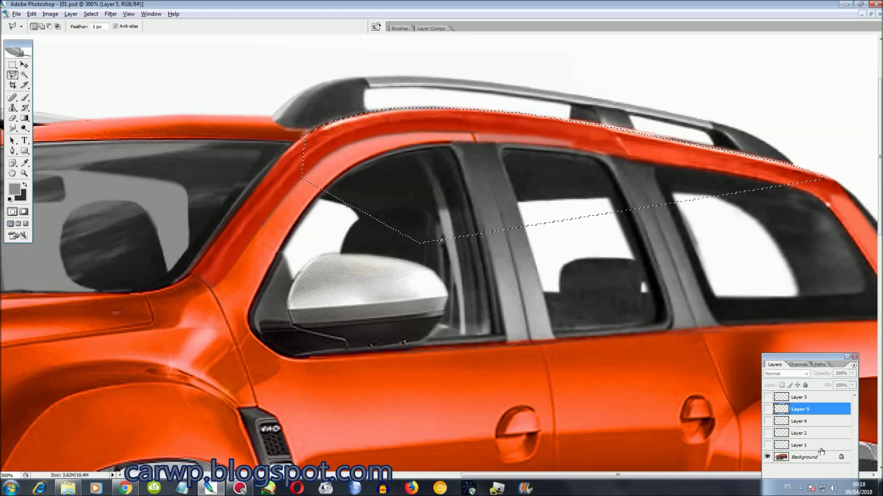
{"action": "left_click", "coordinate": [823, 179]}
{"action": "left_click_drag", "start_coordinate": [767, 445], "coordinate": [767, 397]}
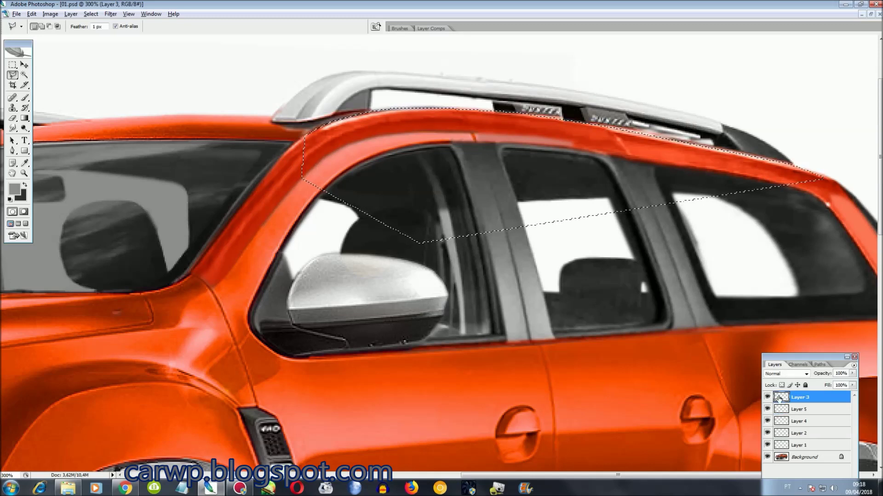
{"action": "left_click", "coordinate": [780, 422]}
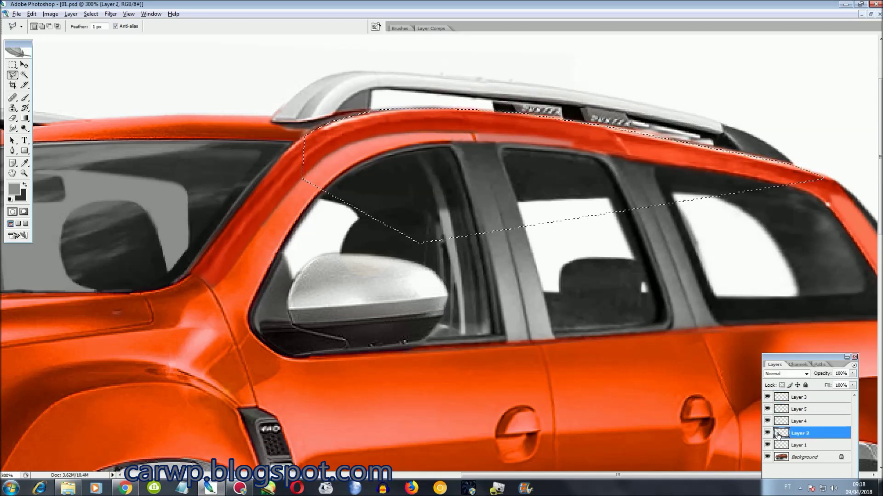
{"action": "left_click", "coordinate": [780, 446]}
- Reset colours to black and white, deselect, and flatten all layers
{"action": "key", "text": "d"}
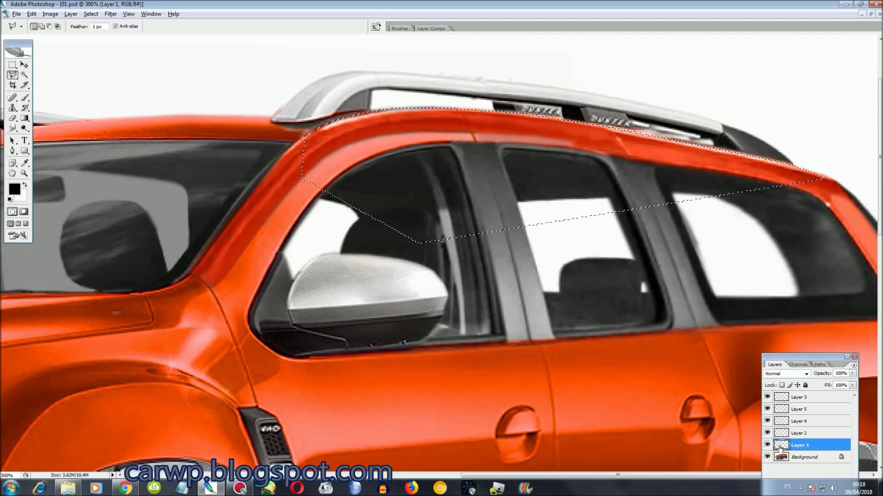
{"action": "key", "text": "ctrl+d"}
{"action": "scroll", "coordinate": [694, 415], "scroll_direction": "up", "scroll_amount": 2}
{"action": "scroll", "coordinate": [693, 415], "scroll_direction": "up", "scroll_amount": 3}
{"action": "scroll", "coordinate": [693, 415], "scroll_direction": "up", "scroll_amount": 1}
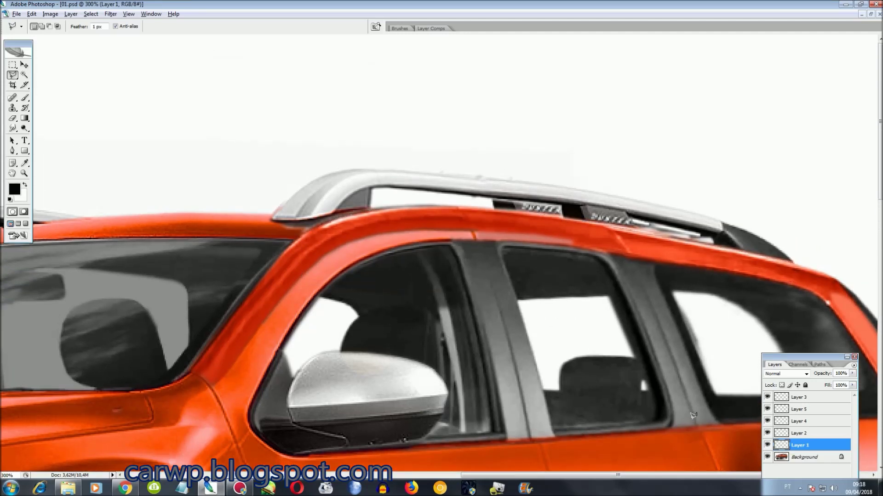
{"action": "key", "text": "ctrl+shift+e"}
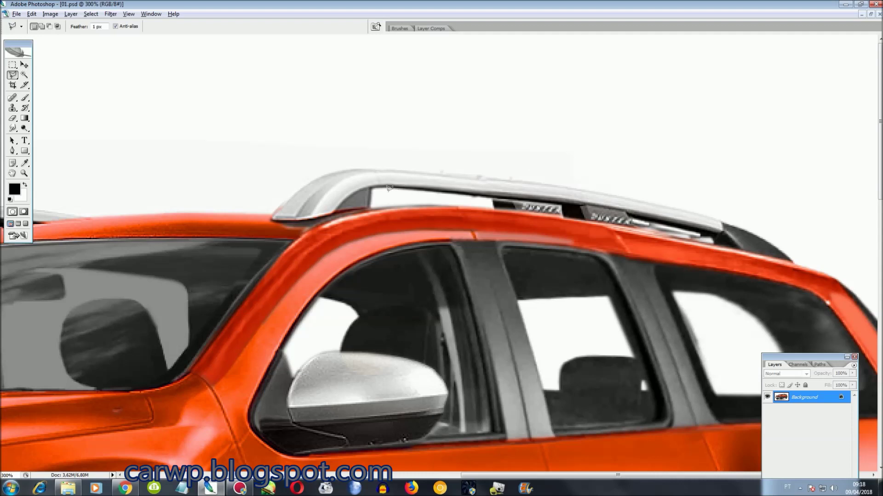
- Copy a roof-rail section over the extra mount and merge the patch down
{"action": "left_click", "coordinate": [376, 192]}
{"action": "left_click", "coordinate": [375, 206]}
{"action": "left_click", "coordinate": [494, 210]}
{"action": "left_click", "coordinate": [563, 214]}
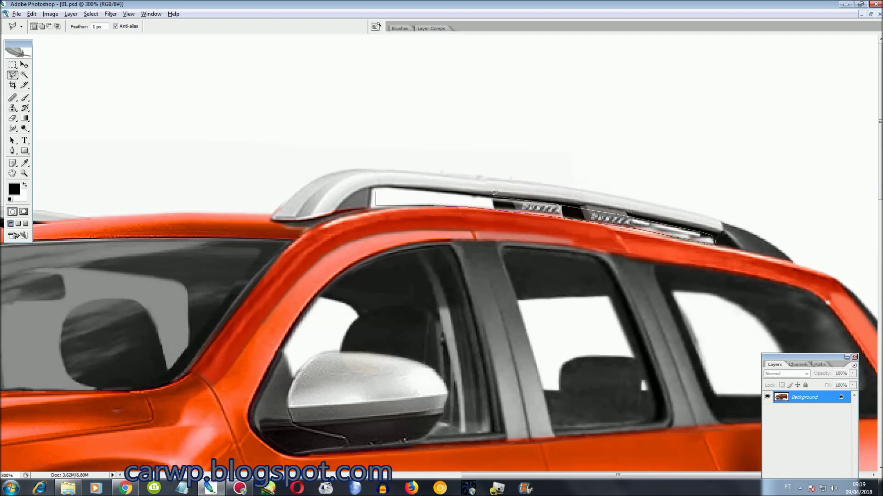
{"action": "left_click", "coordinate": [375, 192]}
{"action": "left_click", "coordinate": [562, 184], "text": "alt"}
{"action": "left_click", "coordinate": [568, 250]}
{"action": "left_click", "coordinate": [643, 248]}
{"action": "double_click", "coordinate": [624, 192]}
{"action": "left_click_drag", "start_coordinate": [460, 200], "coordinate": [460, 172]}
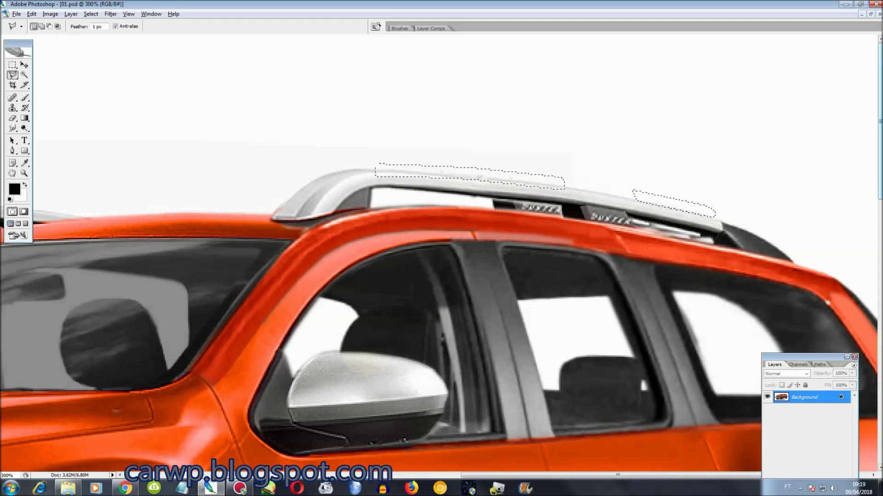
{"action": "key", "text": "ctrl+j"}
{"action": "key", "text": "ctrl+t"}
{"action": "key", "text": "Return"}
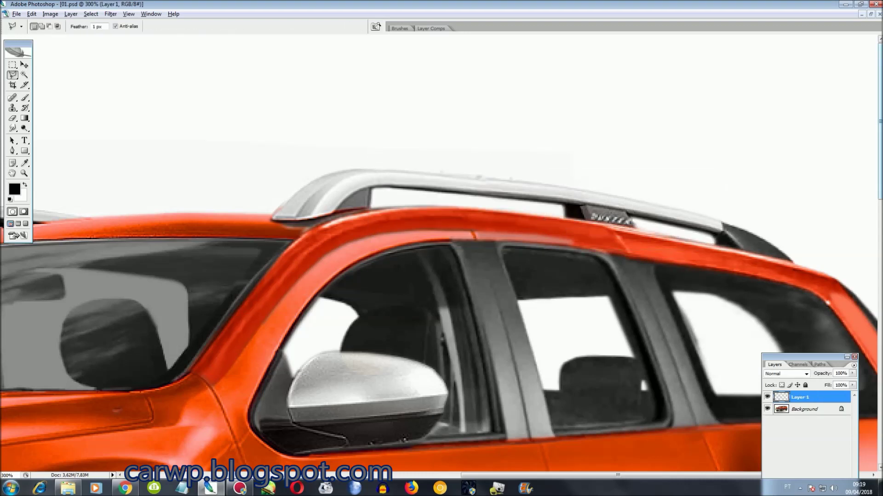
{"action": "key", "text": "ctrl+e"}
- Copy the clean area above the roof rail onto a new patch layer
{"action": "key", "text": "ctrl+plus"}
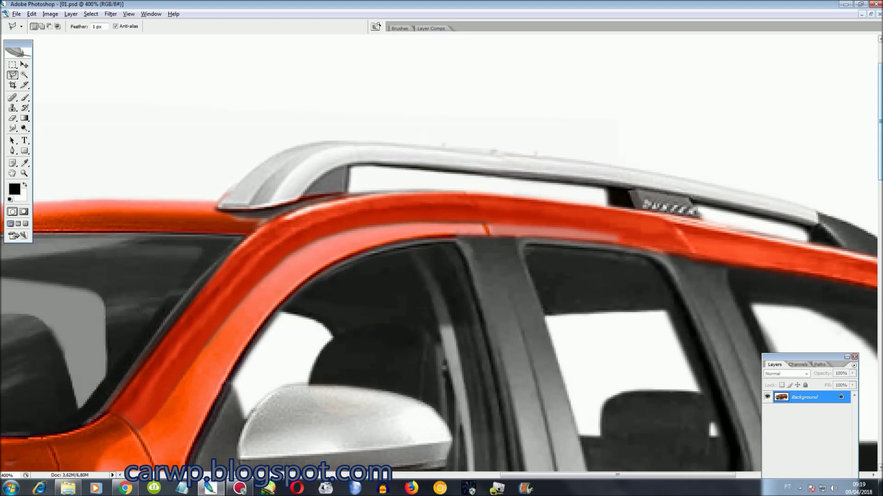
{"action": "left_click", "coordinate": [420, 125]}
{"action": "left_click", "coordinate": [446, 98]}
{"action": "left_click", "coordinate": [552, 104]}
{"action": "left_click", "coordinate": [570, 121]}
{"action": "double_click", "coordinate": [572, 140]}
{"action": "key", "text": "ctrl+j"}
{"action": "key", "text": "ctrl+t"}
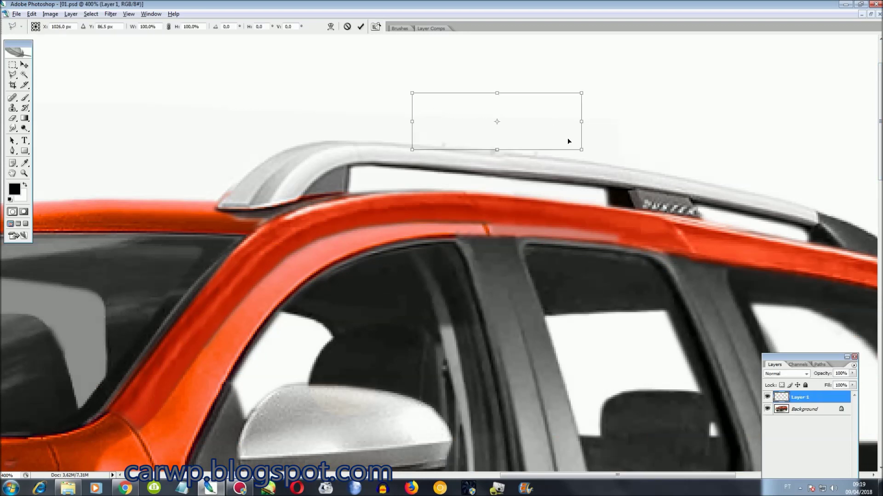
{"action": "key", "text": "Return"}
{"action": "key", "text": "ctrl+0"}
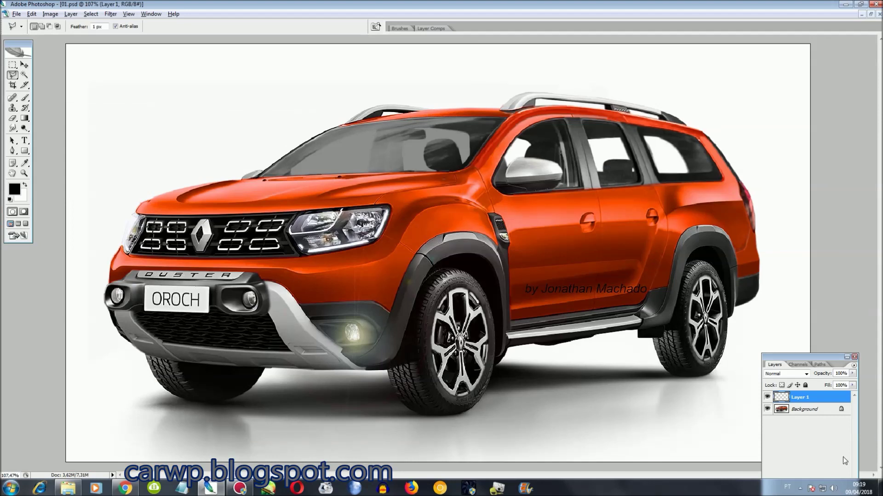
- Merge the roof patch down and load the LoganMCVColor body-paint selection
{"action": "left_click", "coordinate": [855, 358]}
{"action": "key", "text": "ctrl+e"}
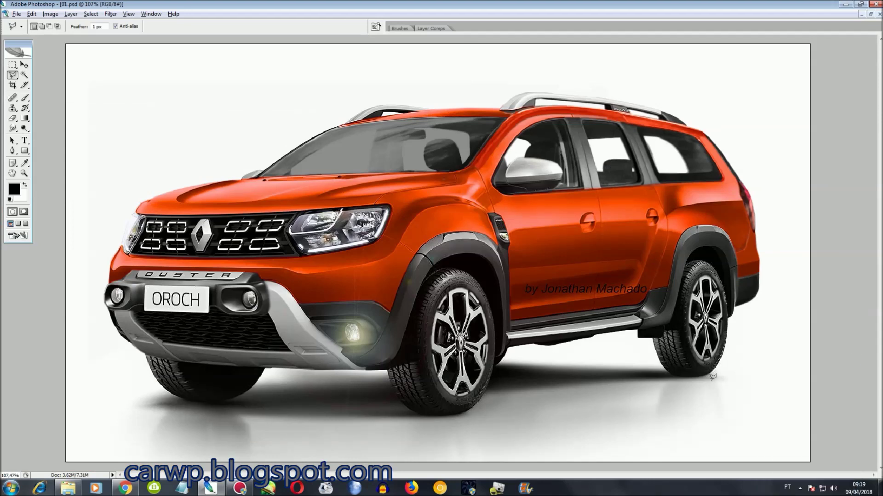
{"action": "left_click", "coordinate": [91, 14]}
{"action": "left_click", "coordinate": [103, 158]}
{"action": "left_click", "coordinate": [483, 162]}
{"action": "left_click", "coordinate": [433, 203]}
{"action": "left_click", "coordinate": [516, 140]}
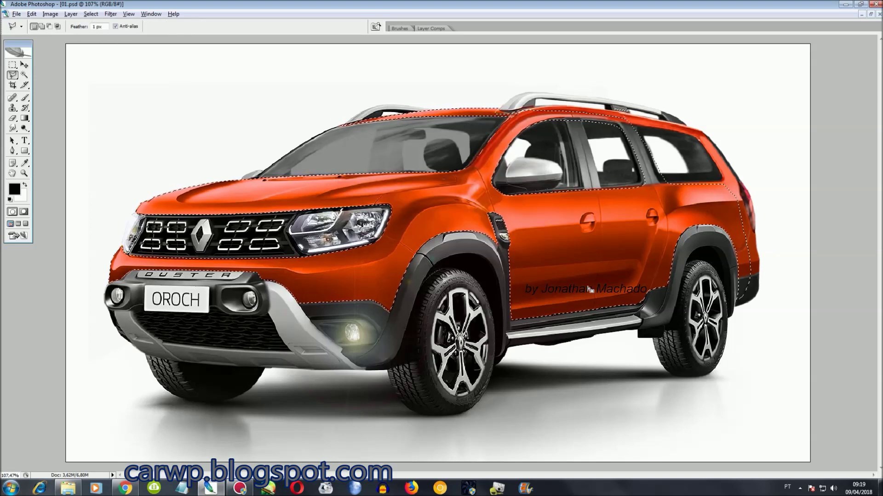
- Subtract the rear bumper from the loaded body selection
{"action": "key", "text": "ctrl+plus"}
{"action": "key", "text": "ctrl+plus"}
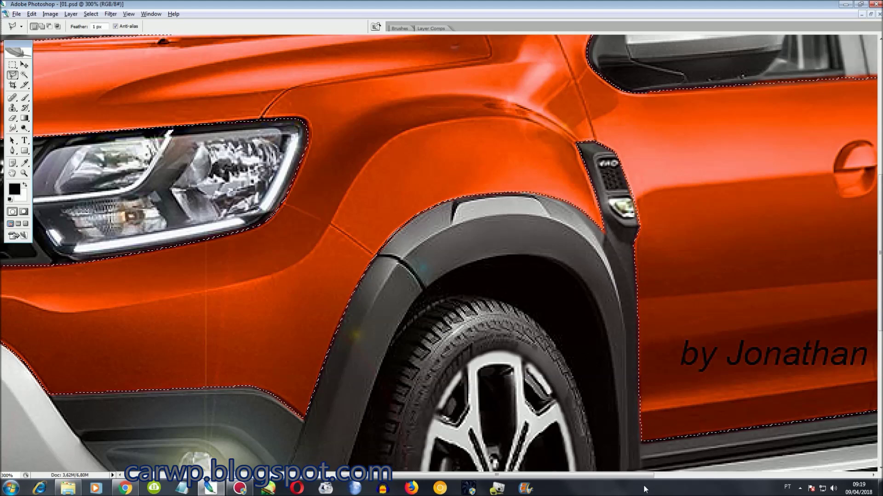
{"action": "left_click_drag", "start_coordinate": [645, 476], "coordinate": [853, 478]}
{"action": "double_click", "coordinate": [737, 330]}
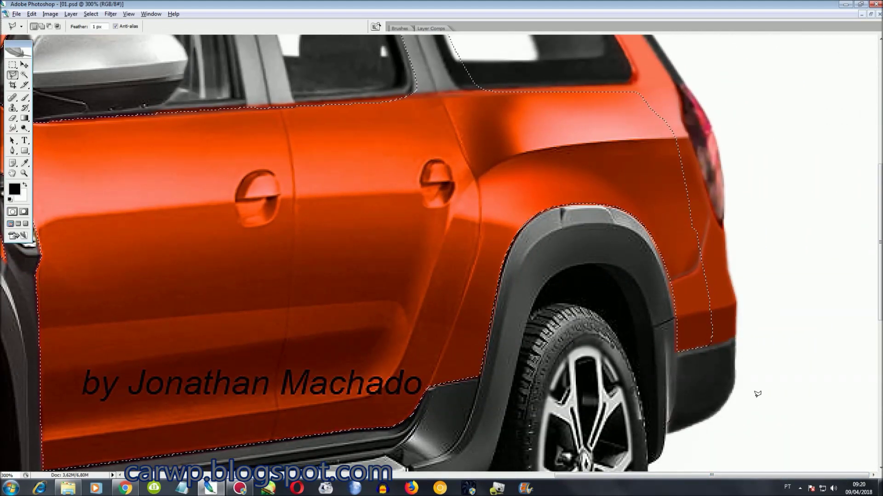
{"action": "scroll", "coordinate": [758, 395], "scroll_direction": "up", "scroll_amount": 2}
{"action": "scroll", "coordinate": [758, 395], "scroll_direction": "up", "scroll_amount": 2}
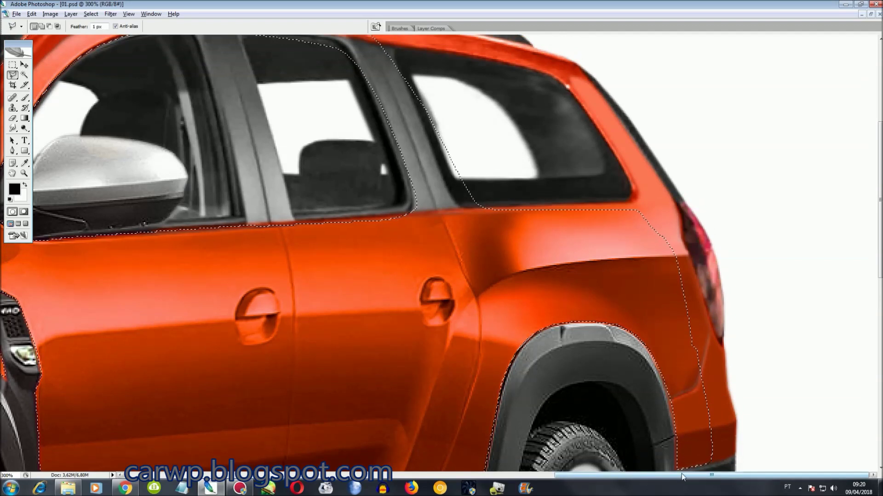
{"action": "scroll", "coordinate": [736, 441], "scroll_direction": "down", "scroll_amount": 1}
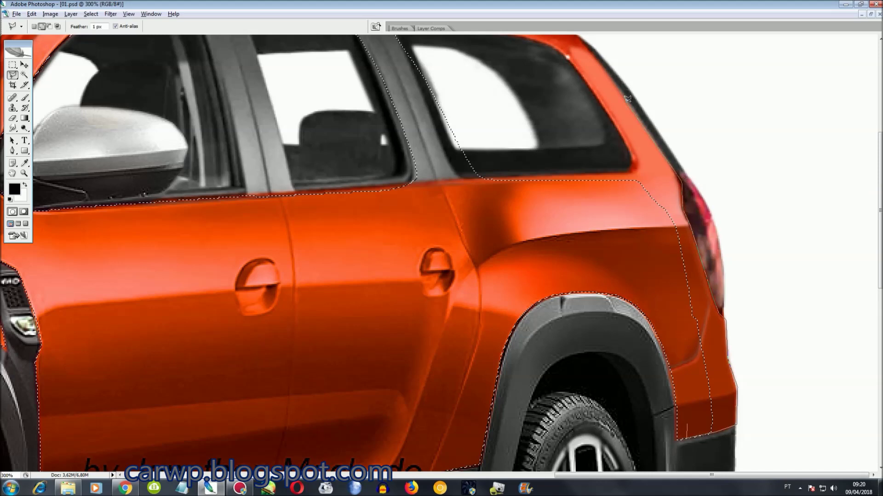
{"action": "scroll", "coordinate": [628, 98], "scroll_direction": "up", "scroll_amount": 5}
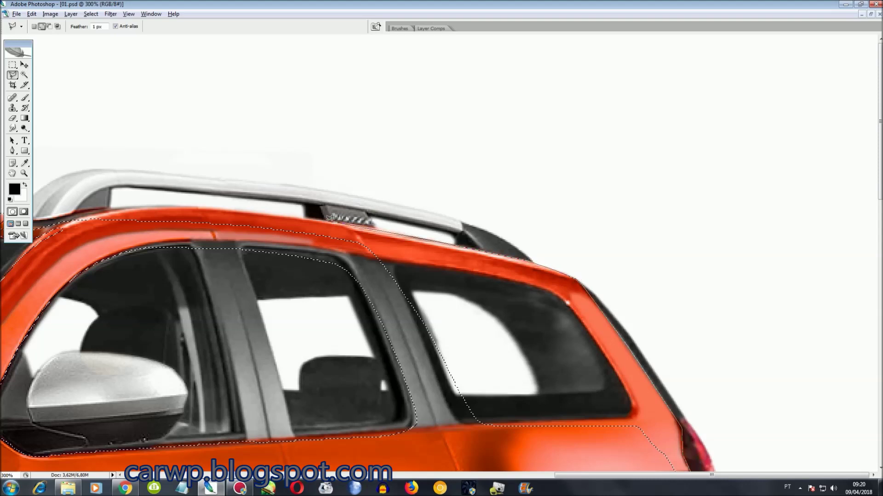
- Add the stretched roof edge and rear door area to the body selection
{"action": "scroll", "coordinate": [329, 216], "scroll_direction": "left", "scroll_amount": 5}
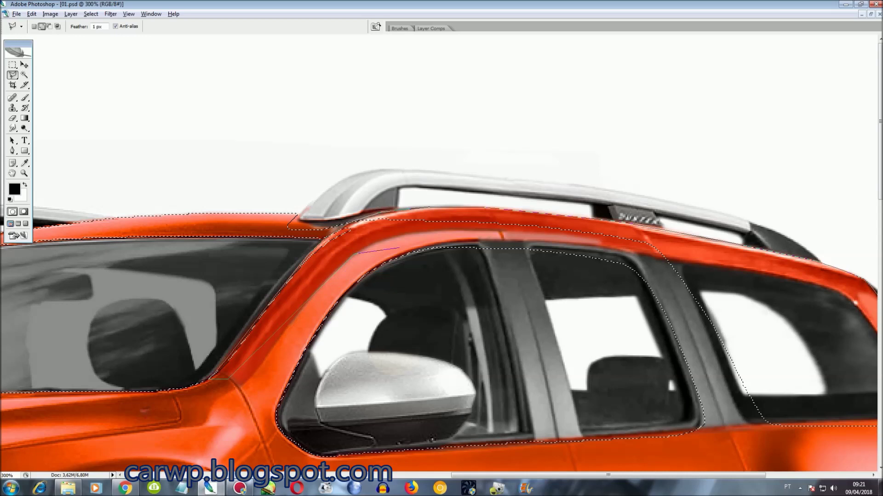
{"action": "left_click", "coordinate": [451, 235]}
{"action": "left_click", "coordinate": [667, 259]}
{"action": "scroll", "coordinate": [667, 259], "scroll_direction": "right", "scroll_amount": 4}
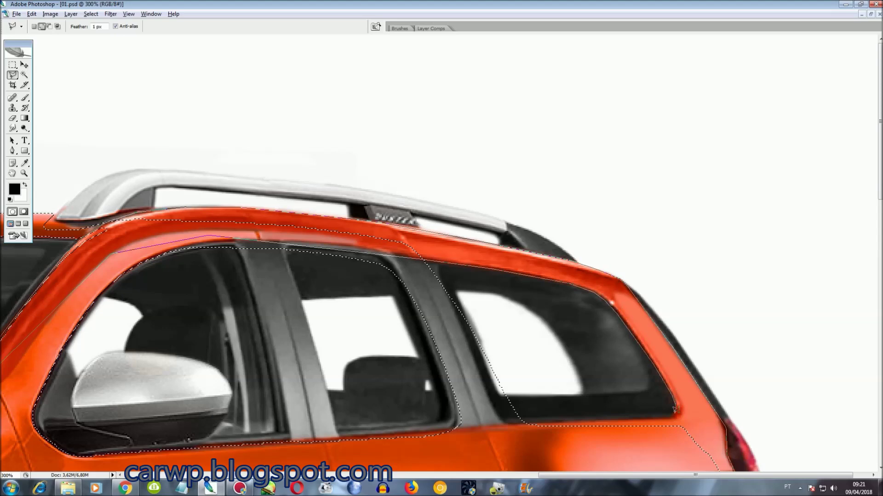
{"action": "left_click", "coordinate": [522, 423]}
{"action": "scroll", "coordinate": [523, 423], "scroll_direction": "down", "scroll_amount": 3}
{"action": "left_click", "coordinate": [641, 296]}
{"action": "double_click", "coordinate": [732, 443]}
{"action": "scroll", "coordinate": [732, 442], "scroll_direction": "up", "scroll_amount": 1}
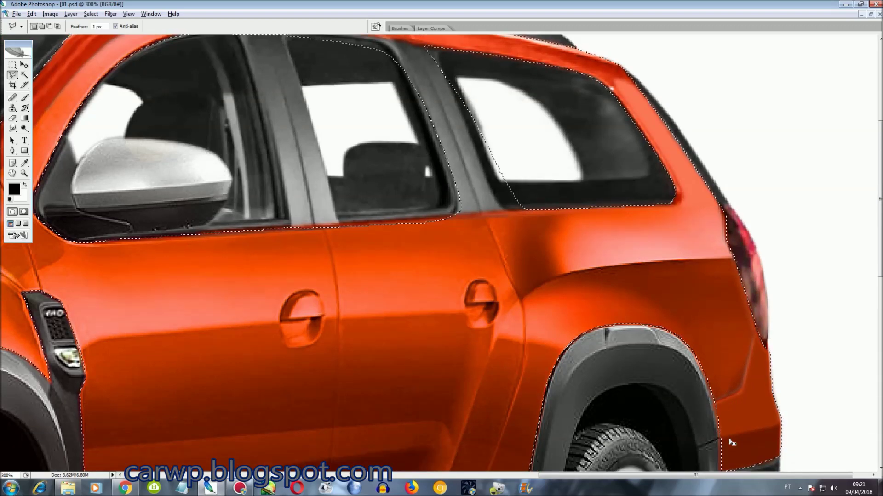
{"action": "scroll", "coordinate": [732, 443], "scroll_direction": "up", "scroll_amount": 1}
{"action": "left_click_drag", "start_coordinate": [692, 476], "coordinate": [632, 486]}
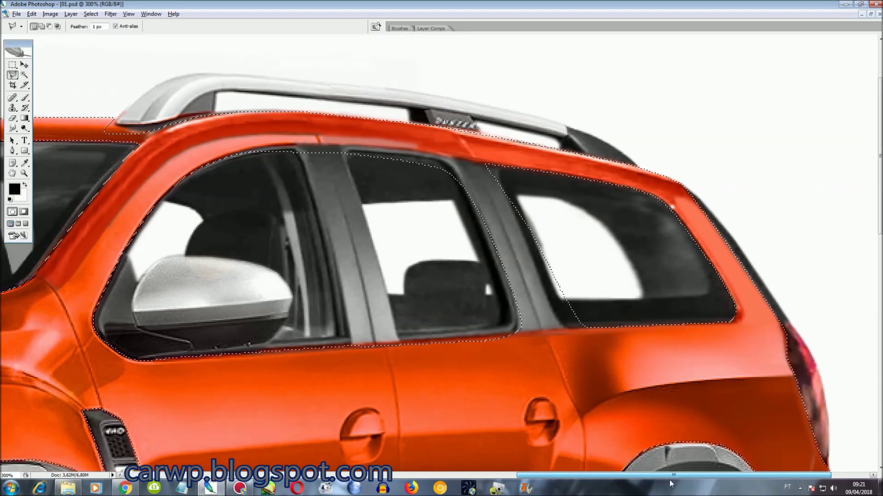
- Cut the window pillar and rear window out of the body selection
{"action": "left_click", "coordinate": [623, 331], "text": "alt"}
{"action": "left_click", "coordinate": [420, 345]}
{"action": "left_click", "coordinate": [288, 222]}
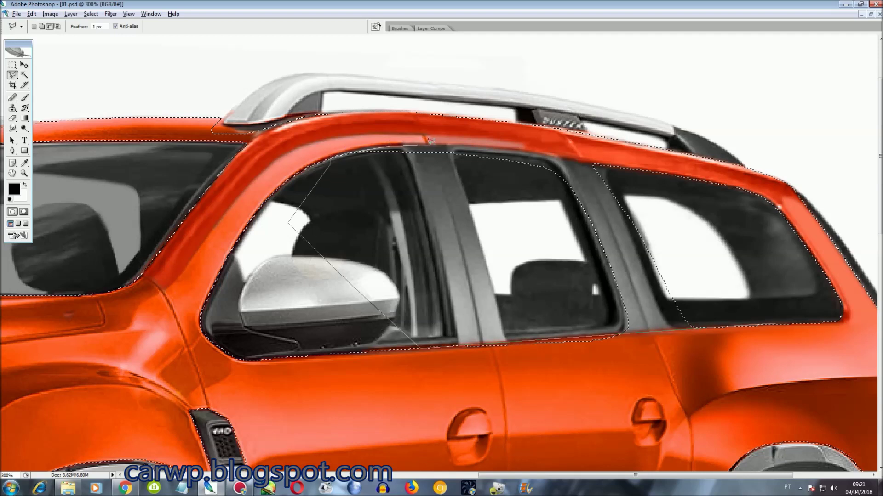
{"action": "left_click", "coordinate": [329, 159]}
{"action": "left_click", "coordinate": [597, 161]}
{"action": "left_click", "coordinate": [623, 332]}
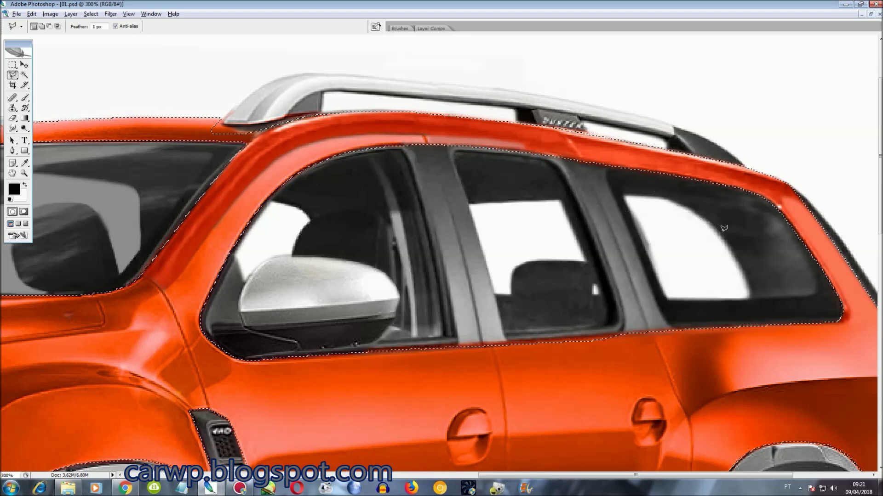
{"action": "left_click", "coordinate": [742, 342]}
{"action": "left_click", "coordinate": [687, 329]}
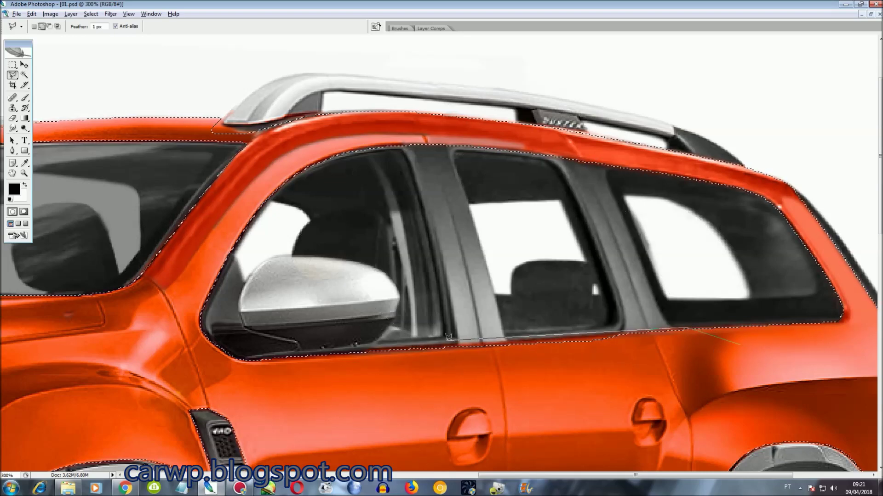
{"action": "left_click", "coordinate": [465, 349]}
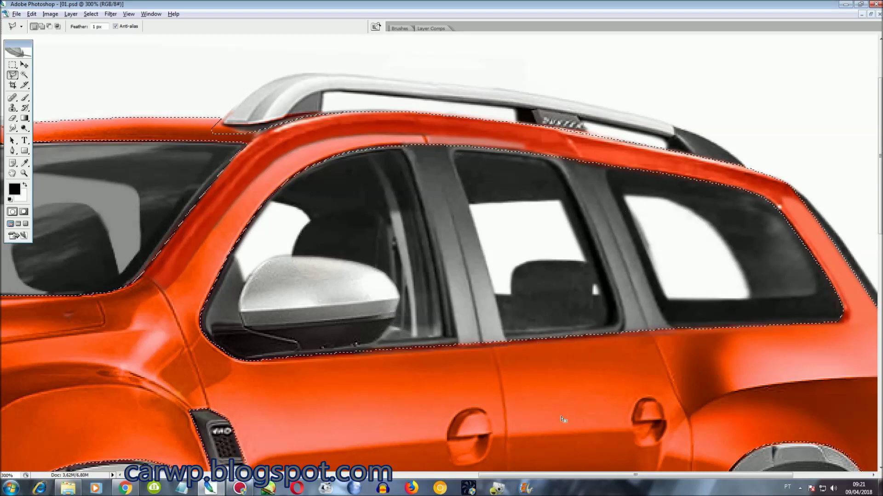
{"action": "scroll", "coordinate": [465, 350], "scroll_direction": "up", "scroll_amount": 1}
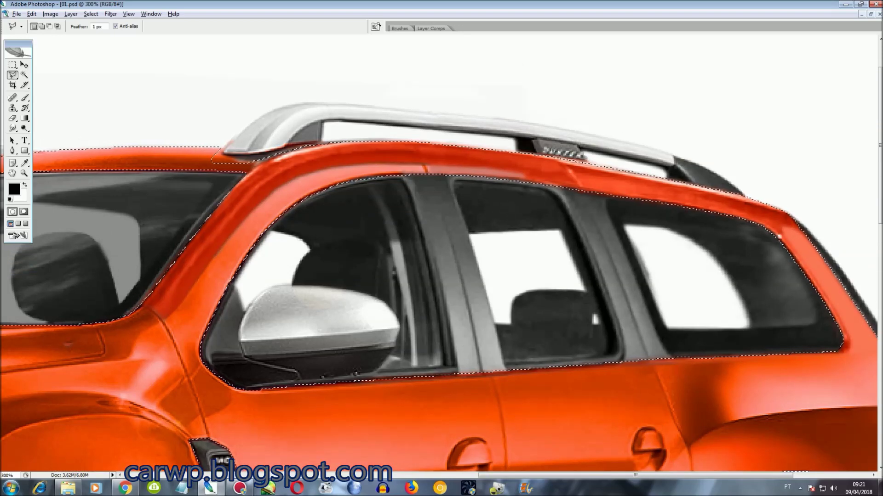
{"action": "left_click_drag", "start_coordinate": [636, 475], "coordinate": [536, 475]}
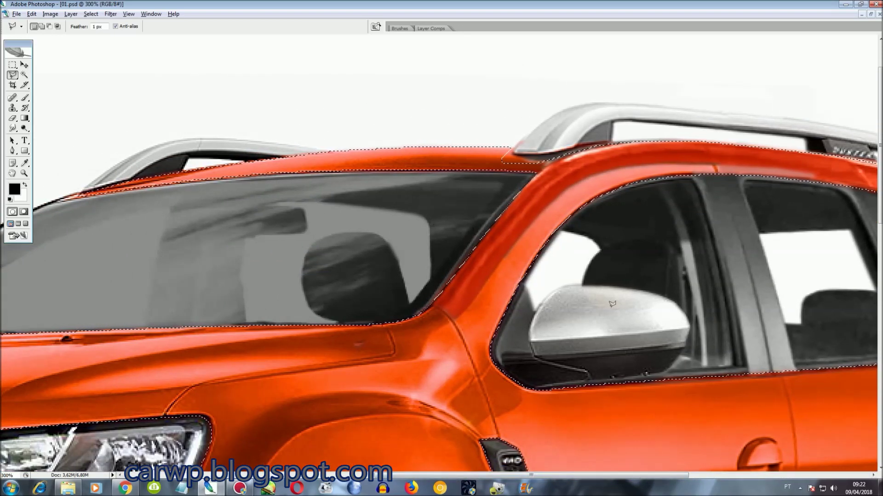
{"action": "left_click", "coordinate": [42, 26]}
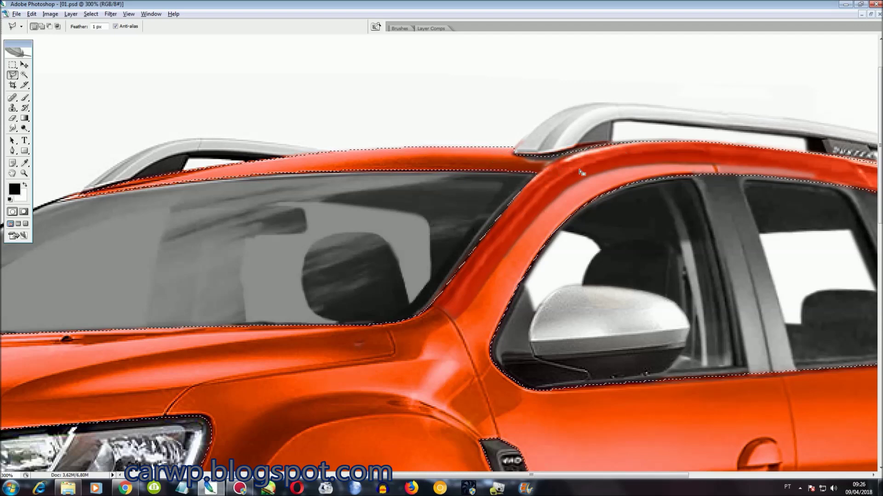
{"action": "key", "text": "ctrl+0"}
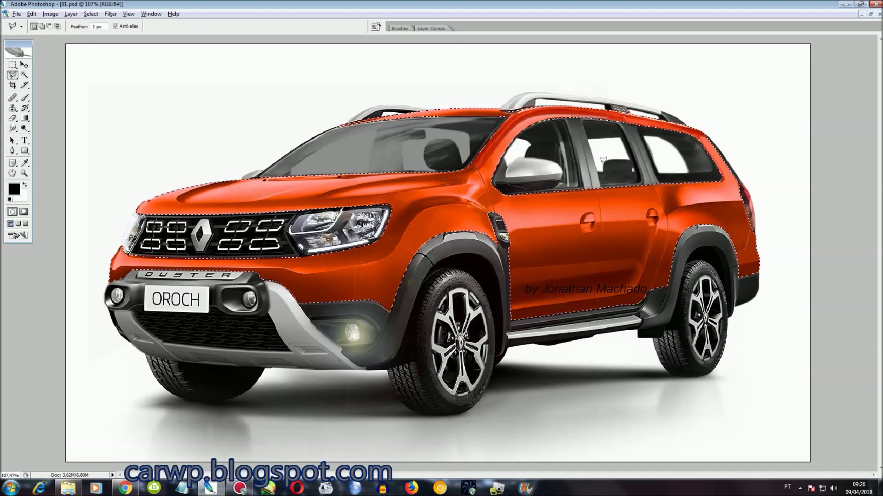
- Review the front of the body selection up close, then fit the car on screen
{"action": "key", "text": "ctrl+plus"}
{"action": "key", "text": "ctrl+plus"}
{"action": "key", "text": "ctrl+plus"}
{"action": "scroll", "coordinate": [517, 186], "scroll_direction": "up", "scroll_amount": 5}
{"action": "scroll", "coordinate": [517, 185], "scroll_direction": "left", "scroll_amount": 5}
{"action": "key", "text": "shift"}
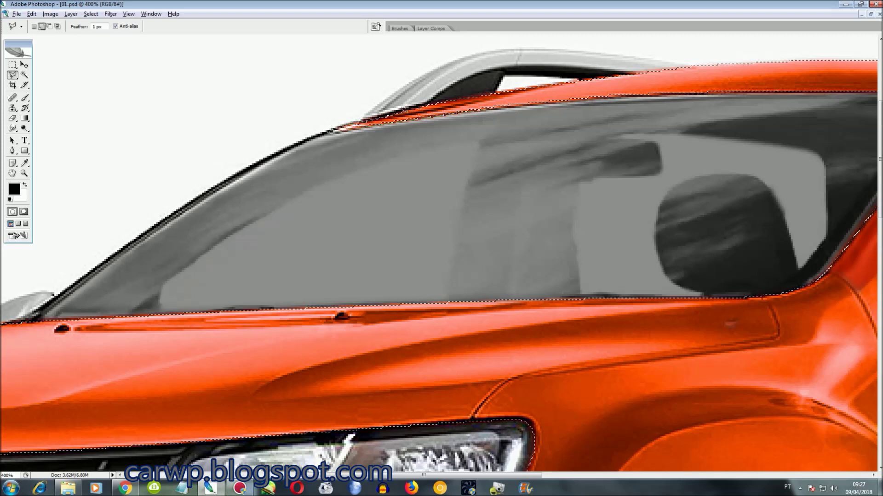
{"action": "key", "text": "ctrl+0"}
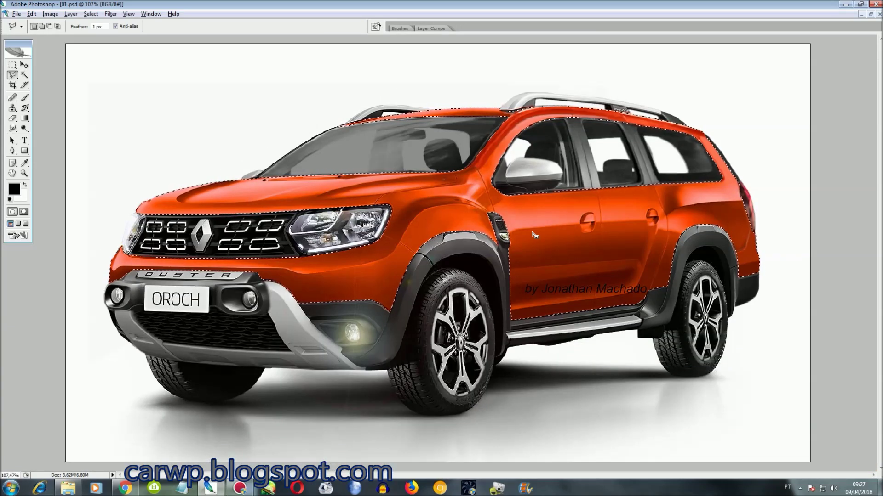
- Save the body selection as a new channel named GrandOrochColor
{"action": "right_click", "coordinate": [534, 234]}
{"action": "left_click", "coordinate": [578, 273]}
{"action": "type", "text": "GrandOrochColor"}
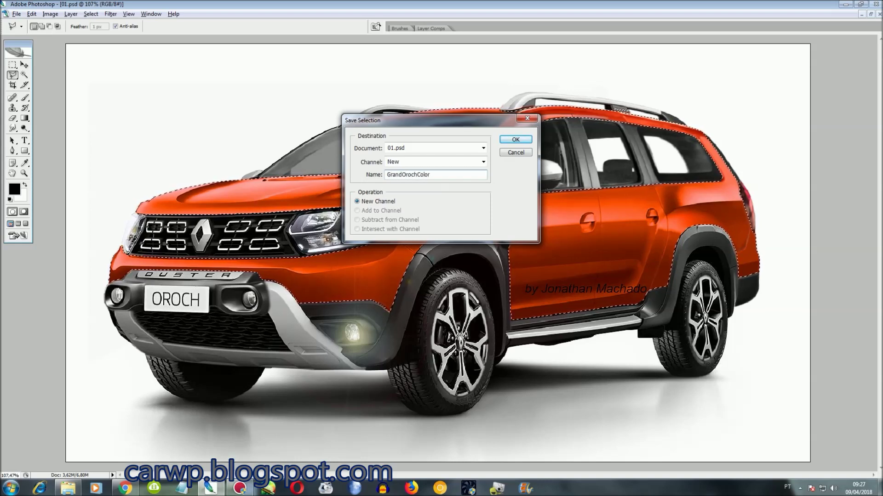
{"action": "key", "text": "Return"}
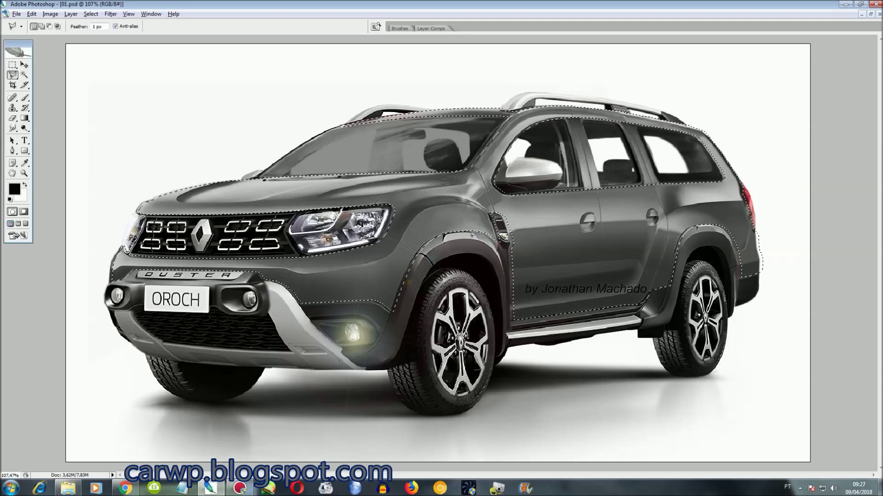
- Trace the front wheel arch down to the sill into the selection
{"action": "key", "text": "ctrl+plus"}
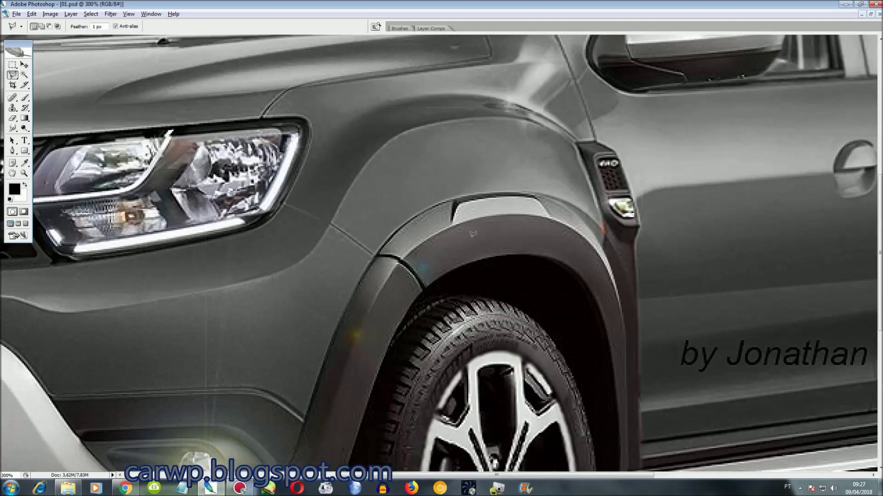
{"action": "scroll", "coordinate": [642, 186], "scroll_direction": "down", "scroll_amount": 1}
{"action": "left_click", "coordinate": [556, 205]}
{"action": "left_click", "coordinate": [593, 294]}
{"action": "left_click", "coordinate": [621, 382]}
{"action": "left_click", "coordinate": [658, 428]}
{"action": "double_click", "coordinate": [685, 390]}
{"action": "mouse_move", "coordinate": [604, 477]}
{"action": "left_mouse_down"}
{"action": "mouse_move", "coordinate": [792, 468]}
{"action": "mouse_move", "coordinate": [813, 475]}
{"action": "left_mouse_up"}
- Outline from the rear wheel arch up along the roof edge
{"action": "left_click", "coordinate": [664, 243]}
{"action": "left_click", "coordinate": [691, 185]}
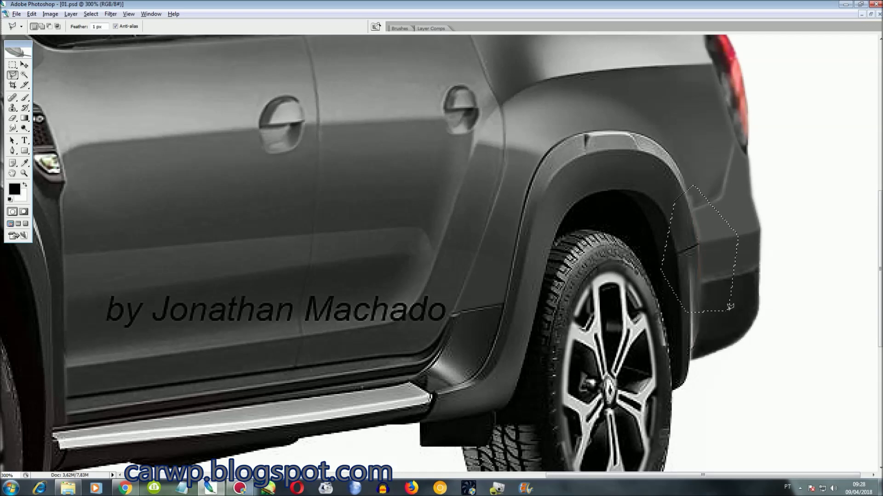
{"action": "scroll", "coordinate": [730, 306], "scroll_direction": "up", "scroll_amount": 5}
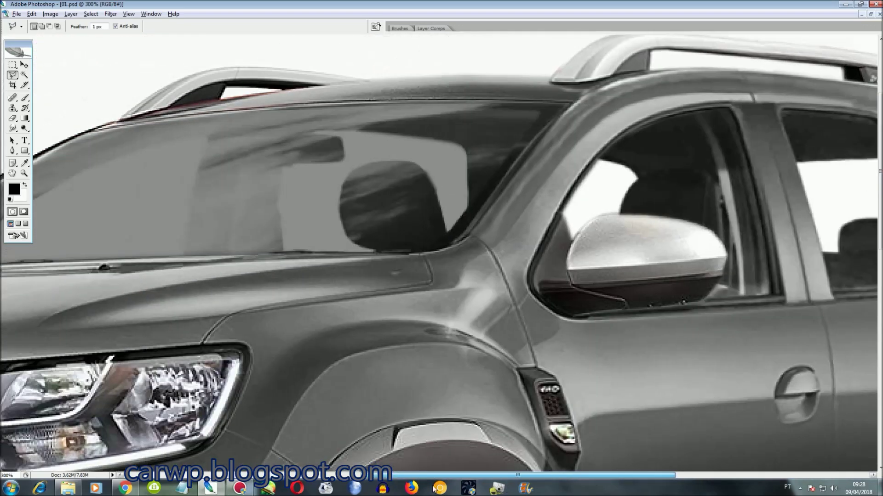
{"action": "left_click_drag", "start_coordinate": [618, 476], "coordinate": [372, 476]}
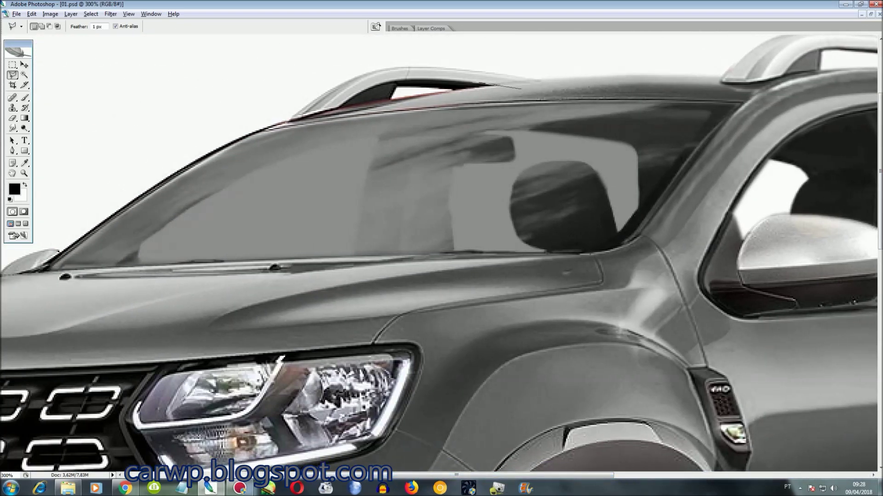
{"action": "double_click", "coordinate": [488, 108]}
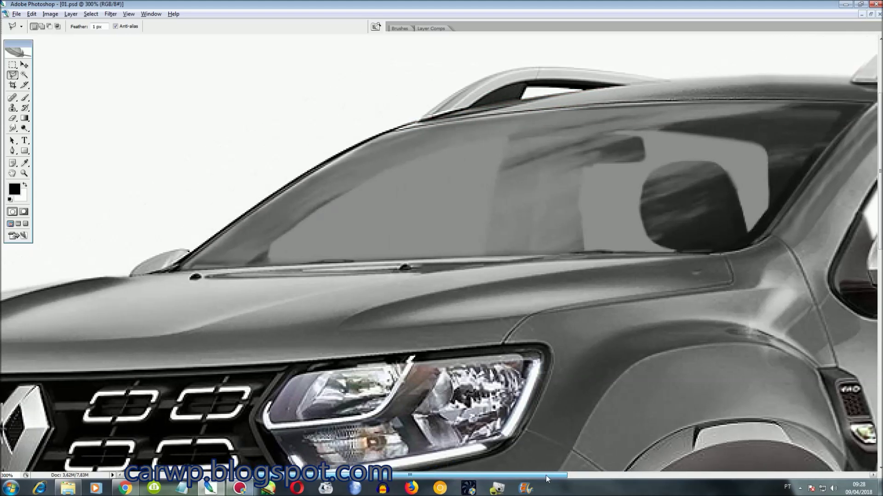
{"action": "left_click_drag", "start_coordinate": [583, 476], "coordinate": [442, 476]}
{"action": "scroll", "coordinate": [597, 414], "scroll_direction": "down", "scroll_amount": 5}
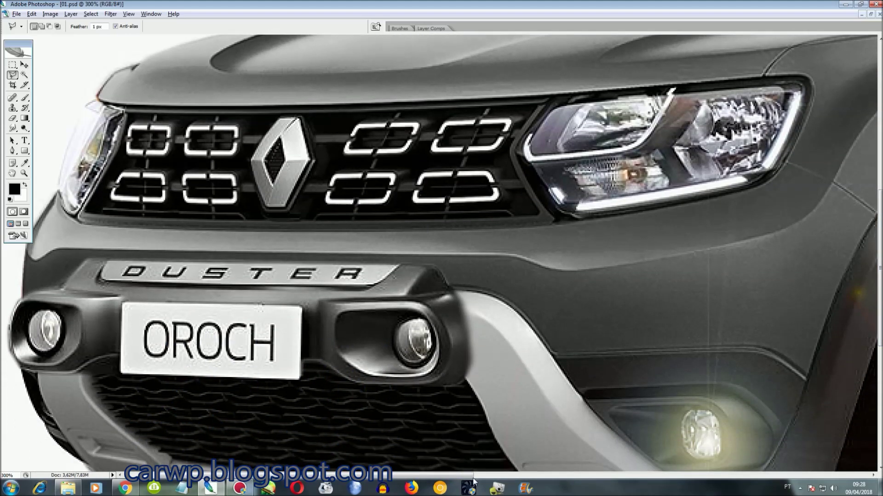
{"action": "left_click_drag", "start_coordinate": [474, 478], "coordinate": [625, 453]}
{"action": "key", "text": "ctrl+0"}
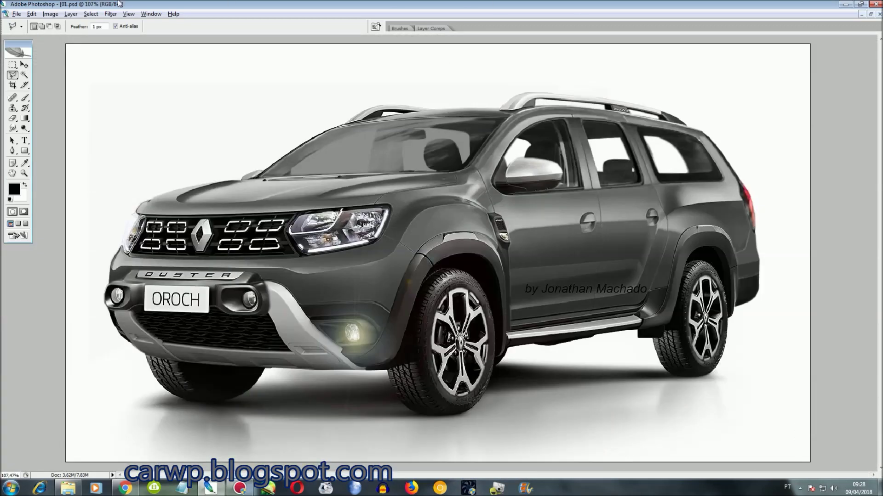
- Load the GrandOrochColor selection and bring up the Open dialog
{"action": "left_click", "coordinate": [84, 16]}
{"action": "left_click", "coordinate": [106, 158]}
{"action": "left_click", "coordinate": [428, 162]}
{"action": "left_click", "coordinate": [472, 216]}
{"action": "left_click", "coordinate": [529, 141]}
{"action": "key", "text": "ctrl+o"}
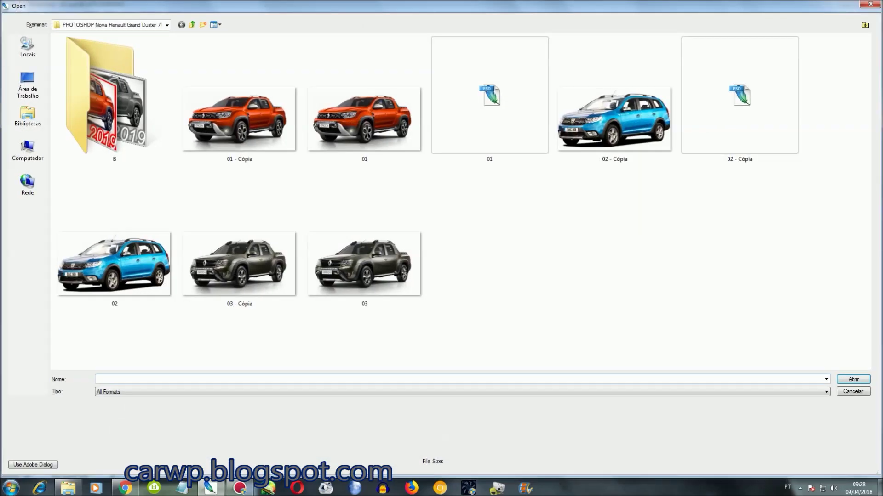
- Open 03.jpg, sample a dark paint colour, and fill the canvas with it
{"action": "double_click", "coordinate": [343, 271]}
{"action": "key", "text": "ctrl+0"}
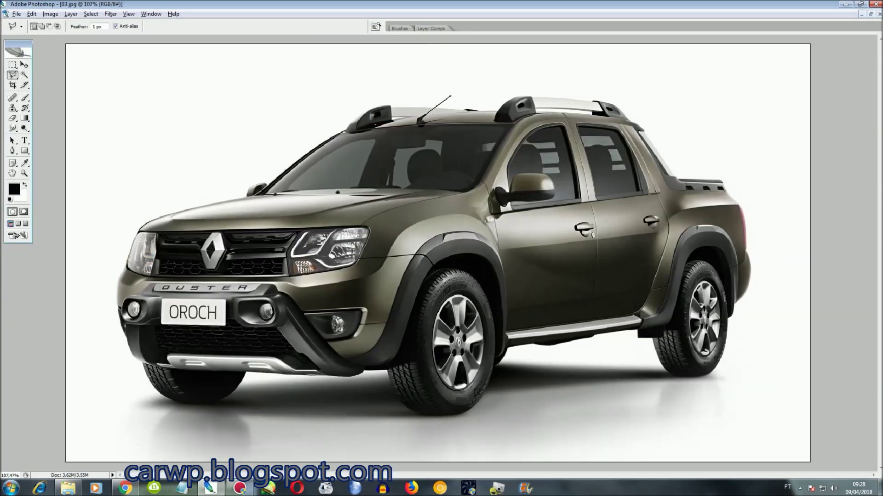
{"action": "left_click", "coordinate": [25, 162]}
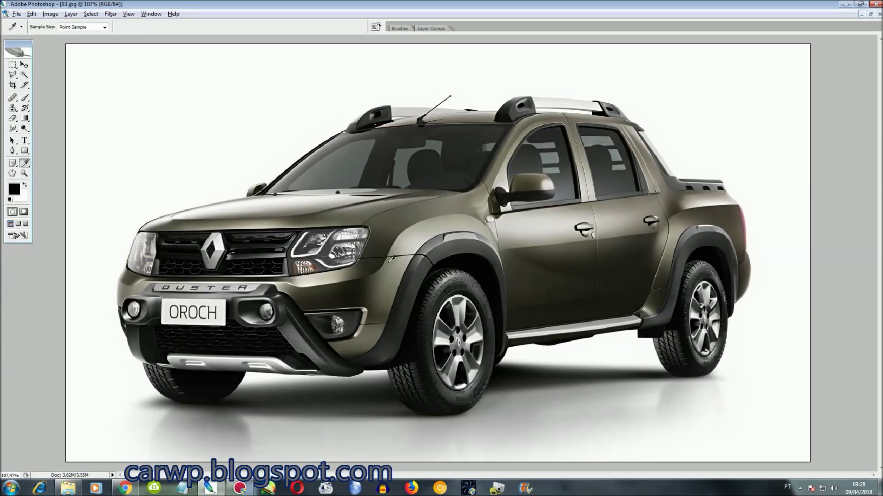
{"action": "left_click", "coordinate": [25, 186]}
{"action": "key", "text": "ctrl+a"}
{"action": "key", "text": "ctrl+BackSpace"}
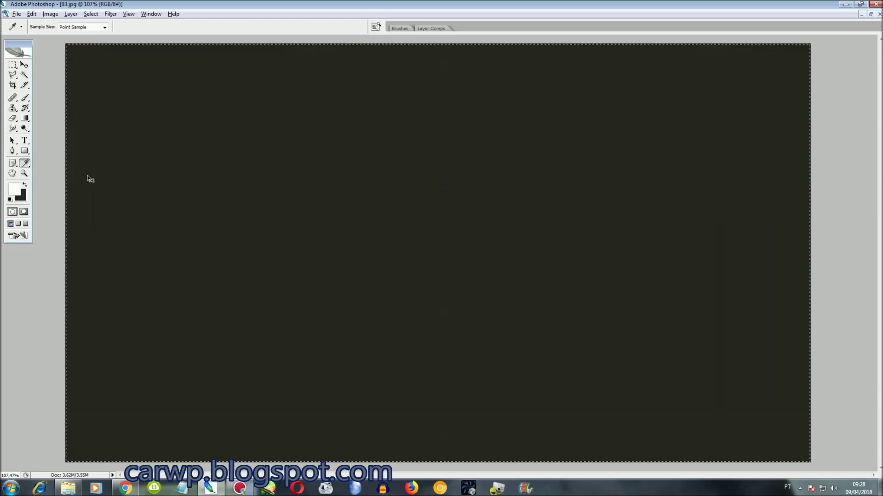
- Paste the colour fill into 01.psd's car body in Color blend mode
{"action": "left_click", "coordinate": [151, 13]}
{"action": "left_click", "coordinate": [182, 206]}
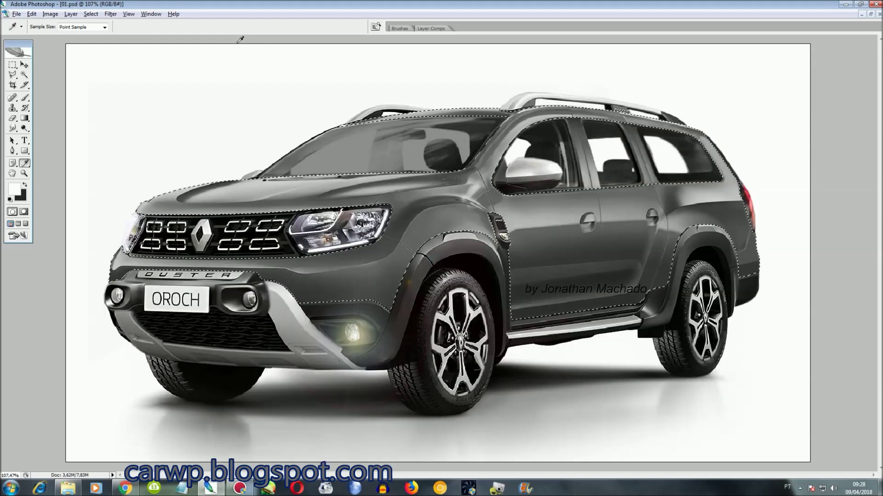
{"action": "key", "text": "F7"}
{"action": "left_click", "coordinate": [787, 374]}
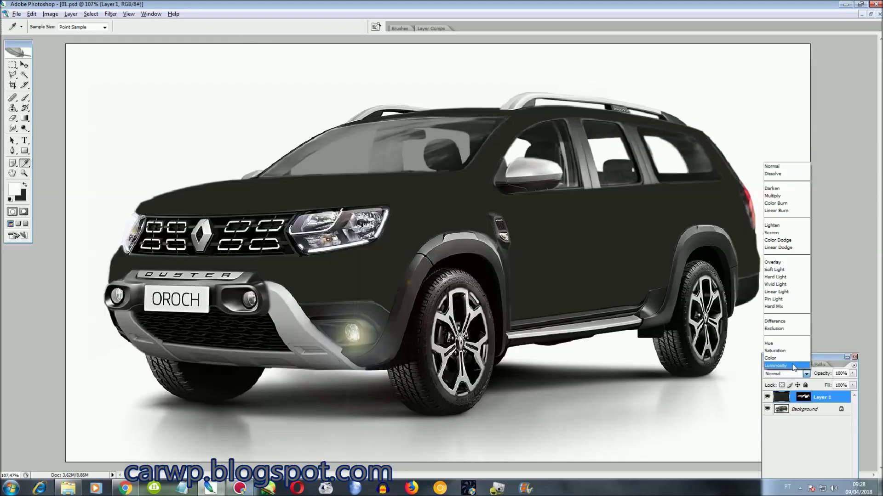
{"action": "left_click", "coordinate": [855, 357]}
- Reselect the car body, trial a saturation boost and cancel, then return to 03.jpg
{"action": "left_click", "coordinate": [86, 15]}
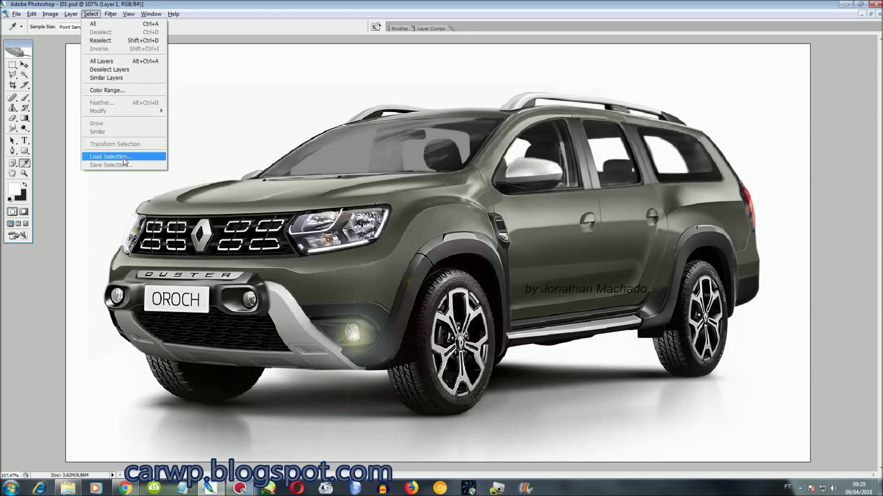
{"action": "left_click", "coordinate": [101, 41]}
{"action": "key", "text": "ctrl+u"}
{"action": "left_click_drag", "start_coordinate": [99, 402], "coordinate": [118, 402]}
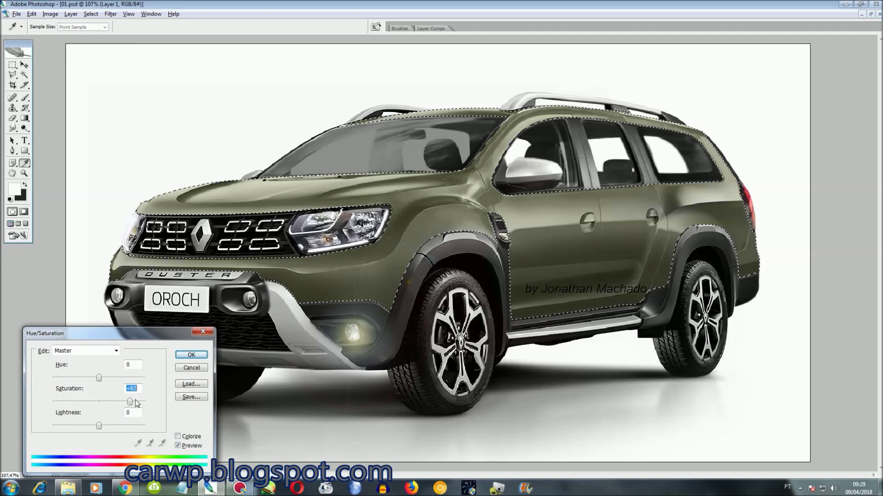
{"action": "left_click", "coordinate": [191, 355]}
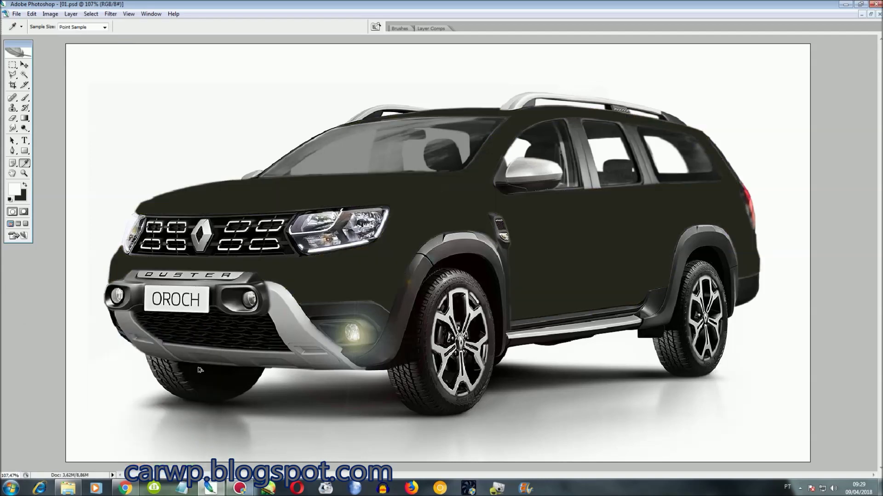
{"action": "left_click", "coordinate": [151, 14]}
{"action": "left_click", "coordinate": [157, 232]}
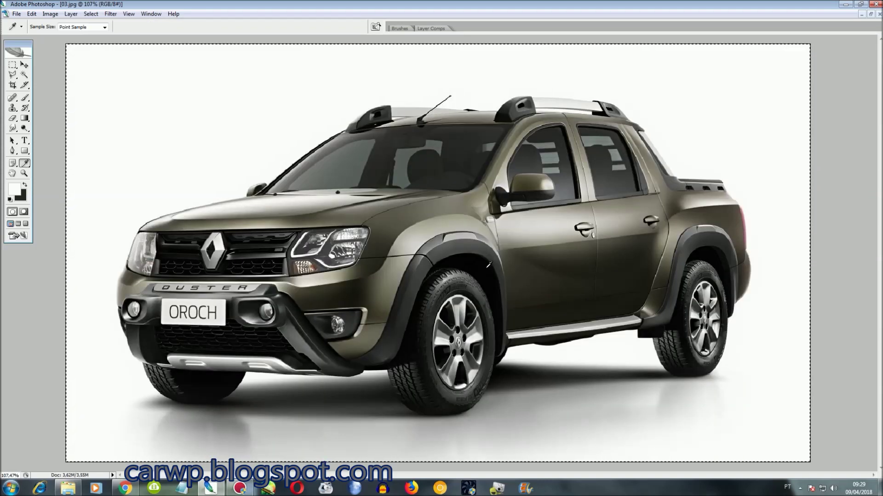
- Sample the pickup's olive paint, fill with it, and push saturation to maximum
{"action": "left_click", "coordinate": [399, 249]}
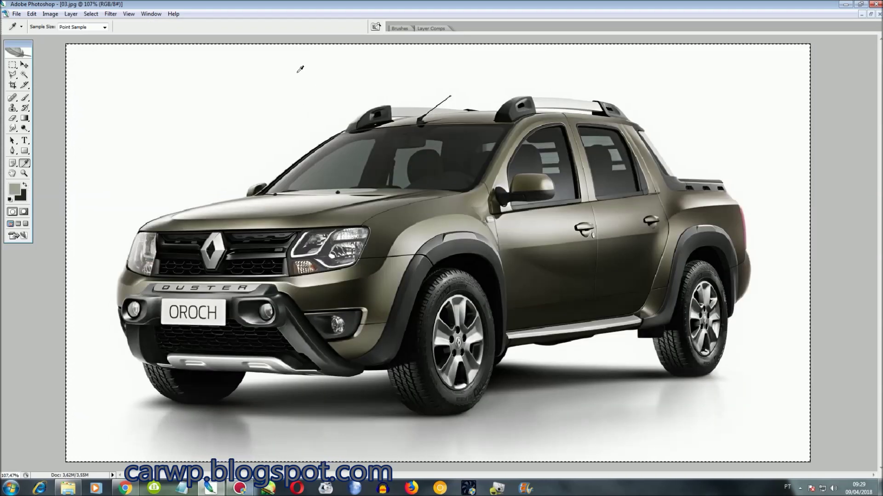
{"action": "left_click", "coordinate": [147, 18]}
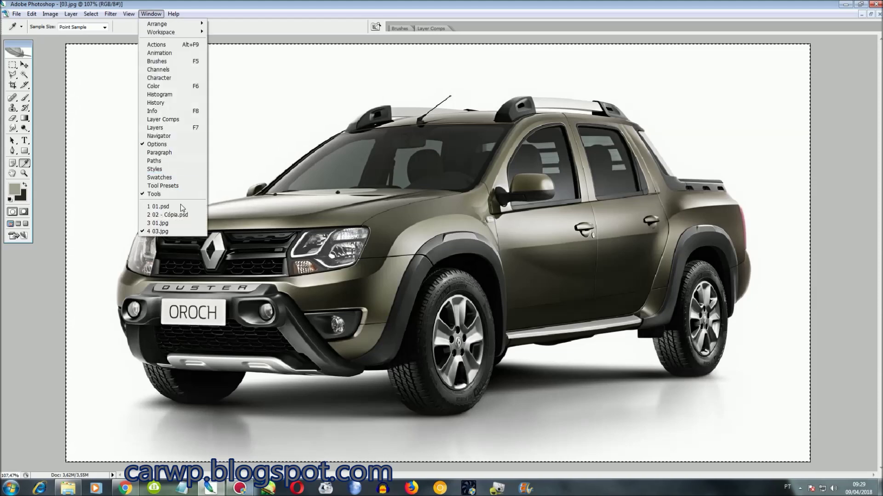
{"action": "left_click", "coordinate": [242, 144]}
{"action": "key", "text": "ctrl+BackSpace"}
{"action": "key", "text": "ctrl+u"}
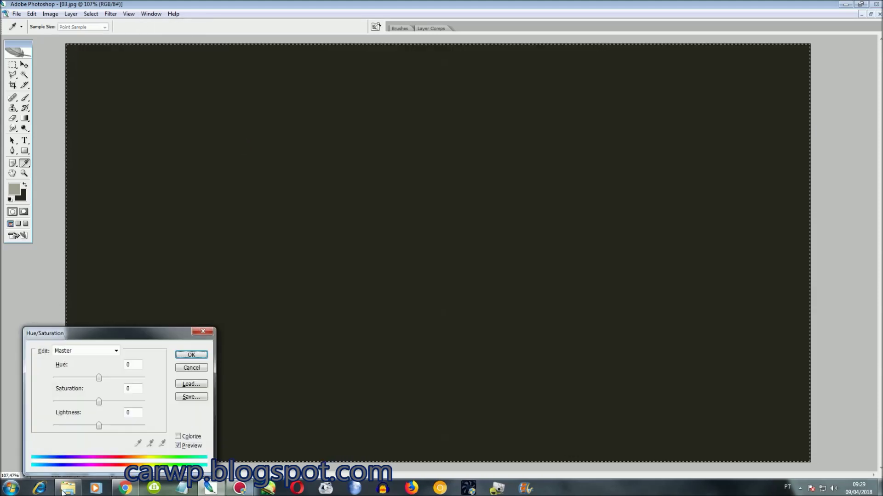
{"action": "left_click_drag", "start_coordinate": [99, 402], "coordinate": [187, 409]}
{"action": "left_click", "coordinate": [191, 355]}
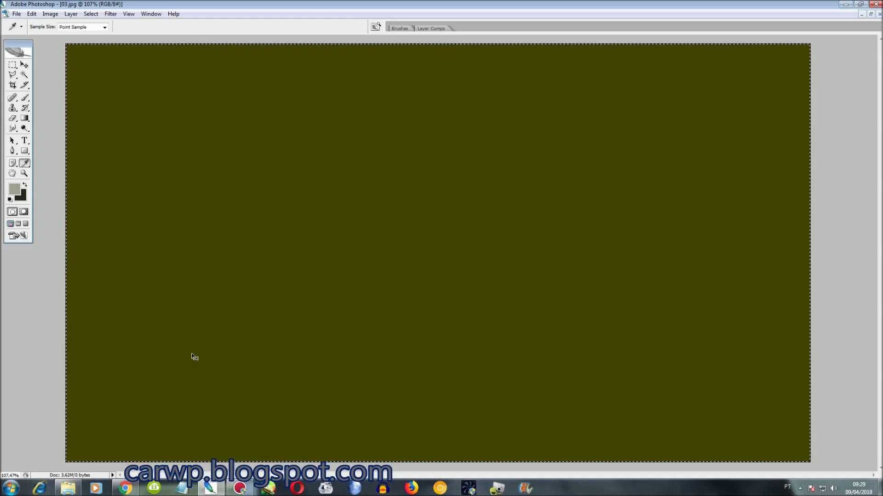
- Paste the olive fill into 01.psd's car body as a Color-mode layer and reselect the body
{"action": "left_click", "coordinate": [152, 14]}
{"action": "left_click", "coordinate": [176, 206]}
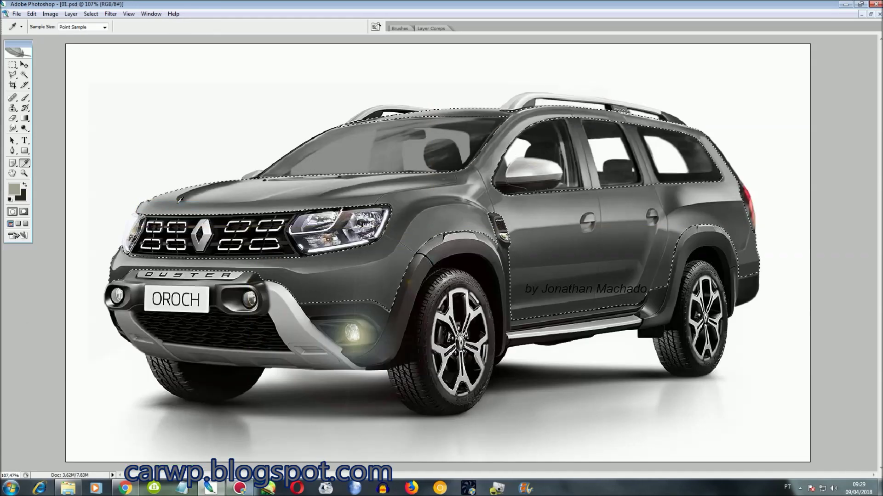
{"action": "key", "text": "F7"}
{"action": "left_click", "coordinate": [798, 376]}
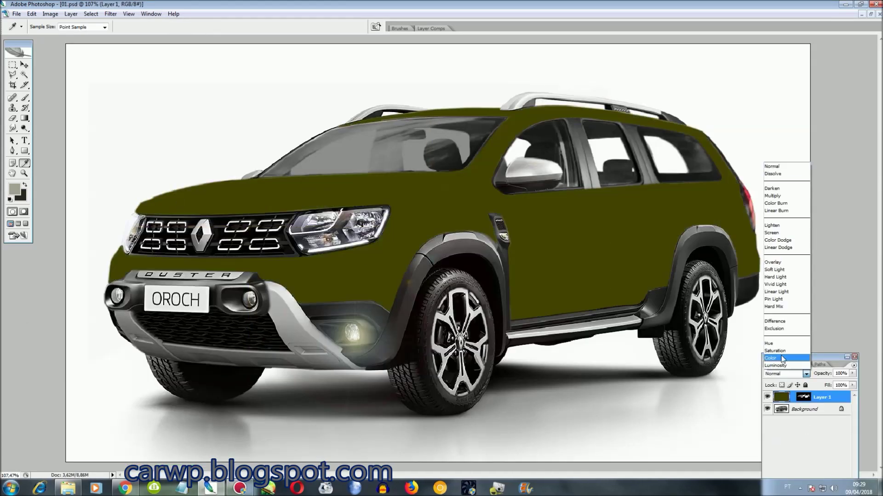
{"action": "left_click", "coordinate": [782, 361]}
{"action": "left_click", "coordinate": [91, 14]}
{"action": "left_click", "coordinate": [98, 39]}
{"action": "left_click", "coordinate": [70, 13]}
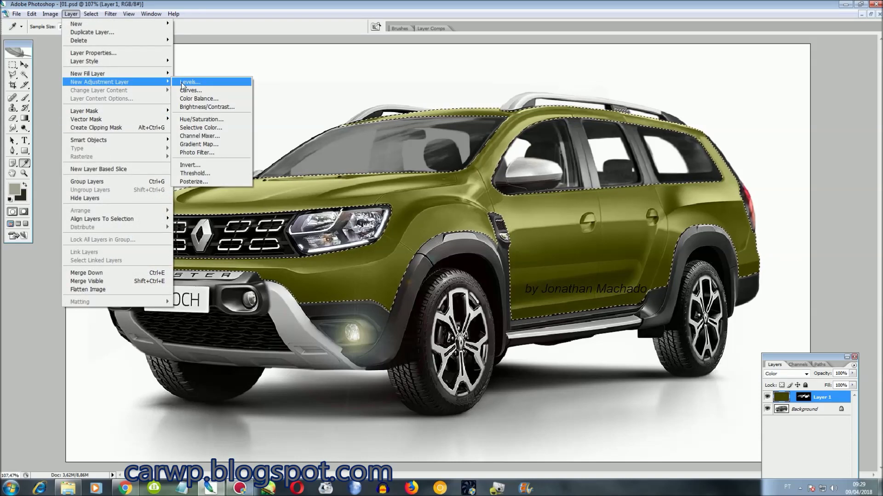
- Add a Levels layer darkening the car body's midtones, then reload the body selection
{"action": "left_click", "coordinate": [183, 83]}
{"action": "key", "text": "Return"}
{"action": "left_click_drag", "start_coordinate": [100, 427], "coordinate": [118, 427]}
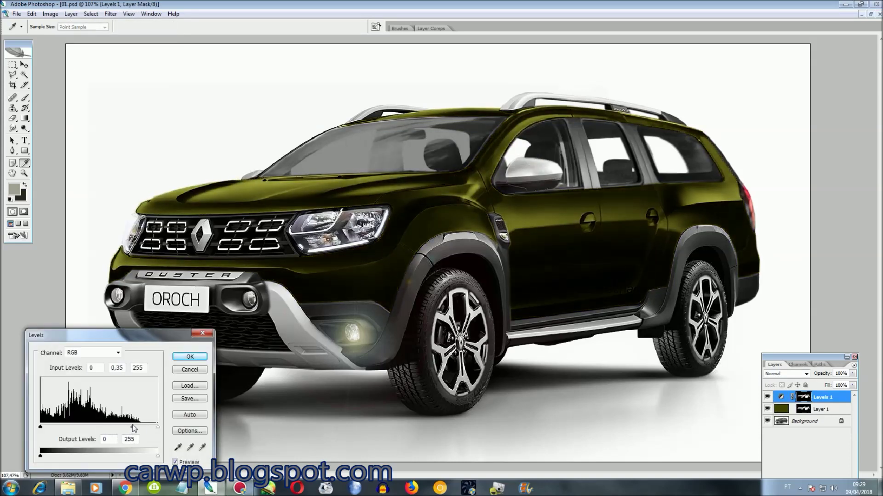
{"action": "left_click", "coordinate": [189, 357]}
{"action": "left_click", "coordinate": [91, 14]}
{"action": "left_click", "coordinate": [100, 40]}
- Add a Color Balance layer shifting the car's green toward olive, then reload the body selection
{"action": "left_click", "coordinate": [71, 14]}
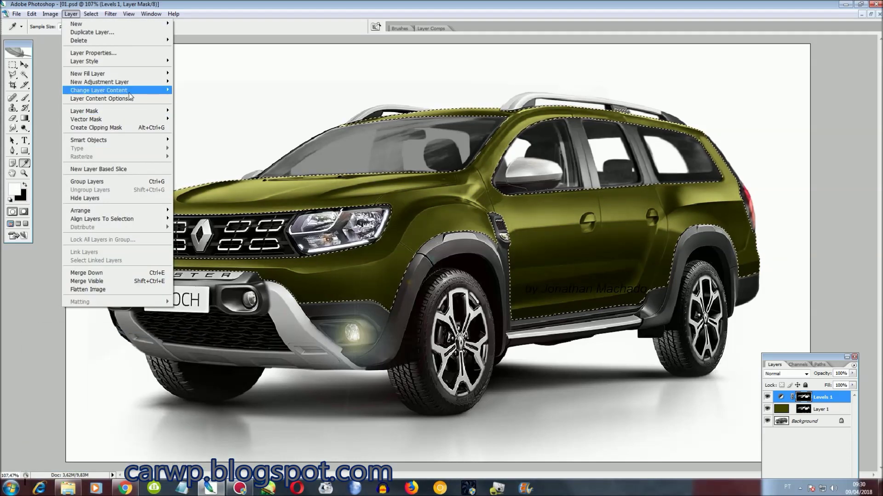
{"action": "left_click", "coordinate": [197, 99]}
{"action": "key", "text": "Return"}
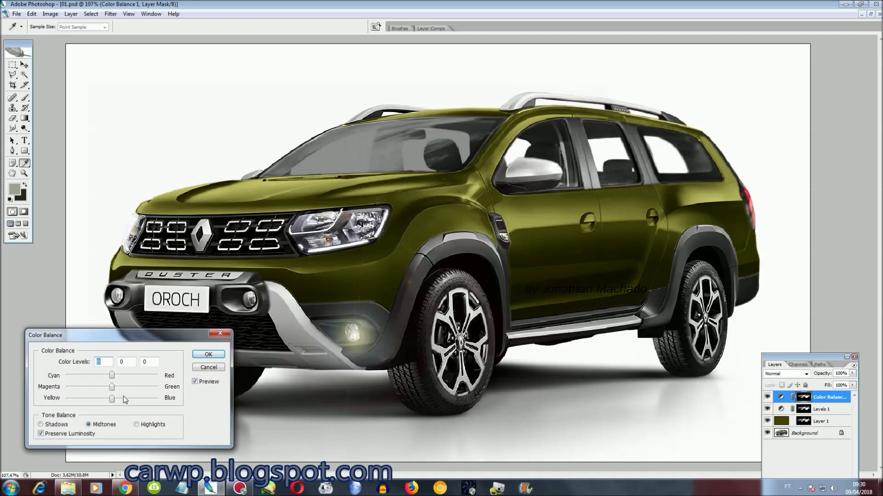
{"action": "left_click_drag", "start_coordinate": [166, 389], "coordinate": [126, 385]}
{"action": "left_click", "coordinate": [201, 355]}
{"action": "left_click", "coordinate": [91, 13]}
{"action": "left_click", "coordinate": [101, 39]}
- Add a Hue/Saturation layer that desaturates and slightly re-hues the green paint
{"action": "left_click", "coordinate": [71, 14]}
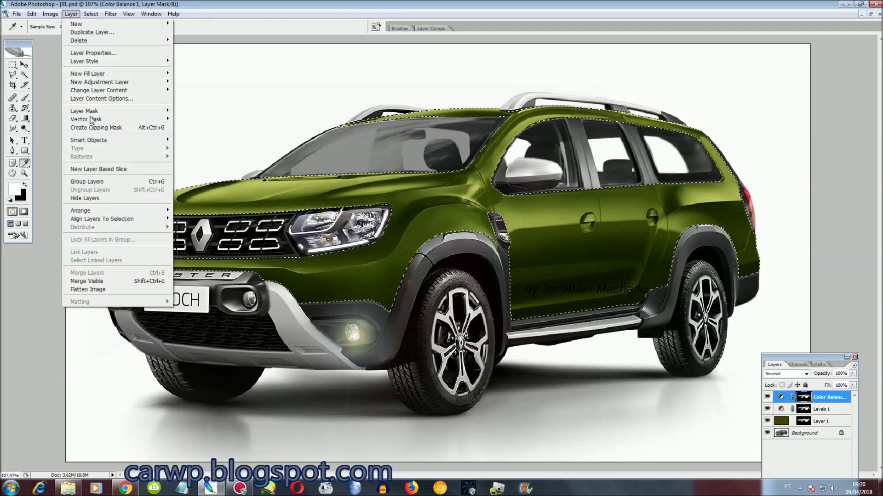
{"action": "left_click", "coordinate": [201, 119]}
{"action": "key", "text": "Return"}
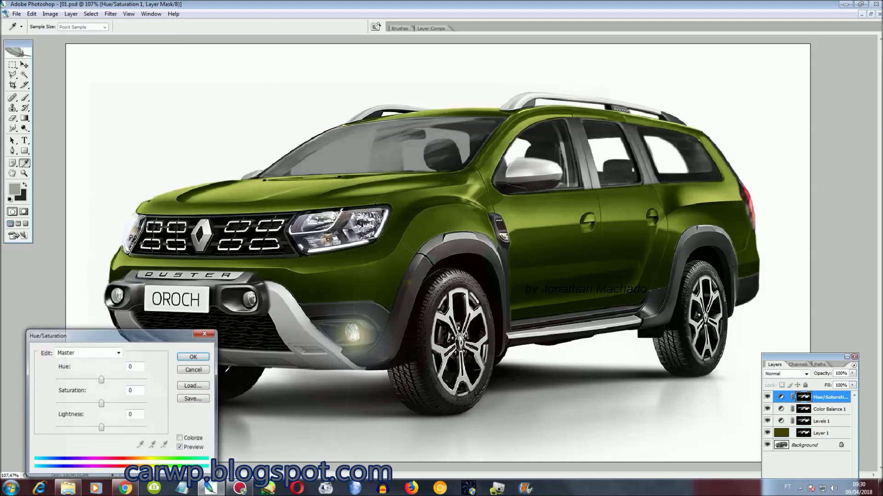
{"action": "left_click_drag", "start_coordinate": [102, 404], "coordinate": [79, 404]}
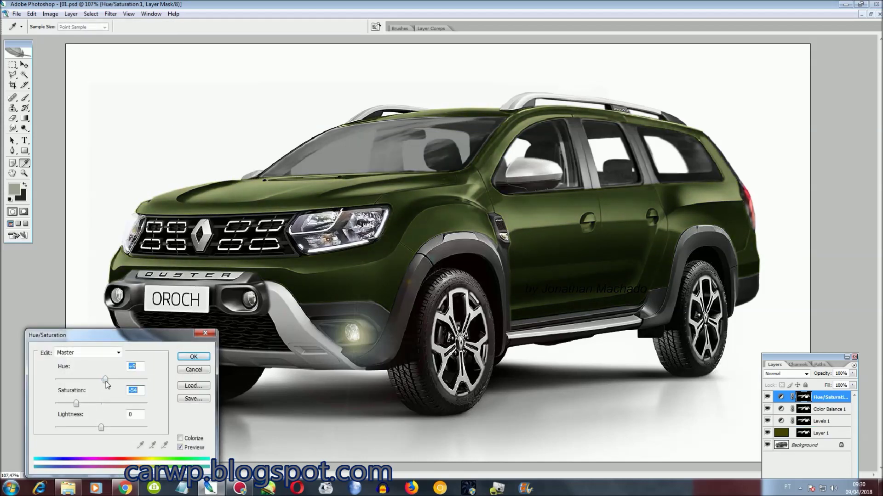
{"action": "mouse_move", "coordinate": [138, 383]}
{"action": "left_mouse_down"}
{"action": "mouse_move", "coordinate": [71, 381]}
{"action": "mouse_move", "coordinate": [142, 374]}
{"action": "mouse_move", "coordinate": [136, 375]}
{"action": "left_mouse_up"}
{"action": "left_click", "coordinate": [193, 356]}
{"action": "left_click", "coordinate": [90, 15]}
{"action": "left_click", "coordinate": [99, 40]}
{"action": "left_click", "coordinate": [71, 13]}
{"action": "mouse_move", "coordinate": [99, 81]}
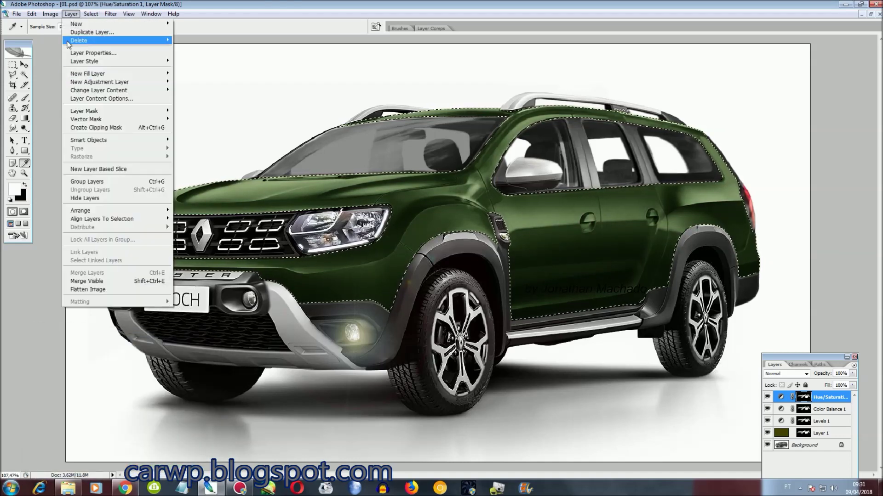
- Add a second Hue/Saturation layer lowering the green paint's lightness
{"action": "left_click", "coordinate": [203, 119]}
{"action": "left_click", "coordinate": [514, 160]}
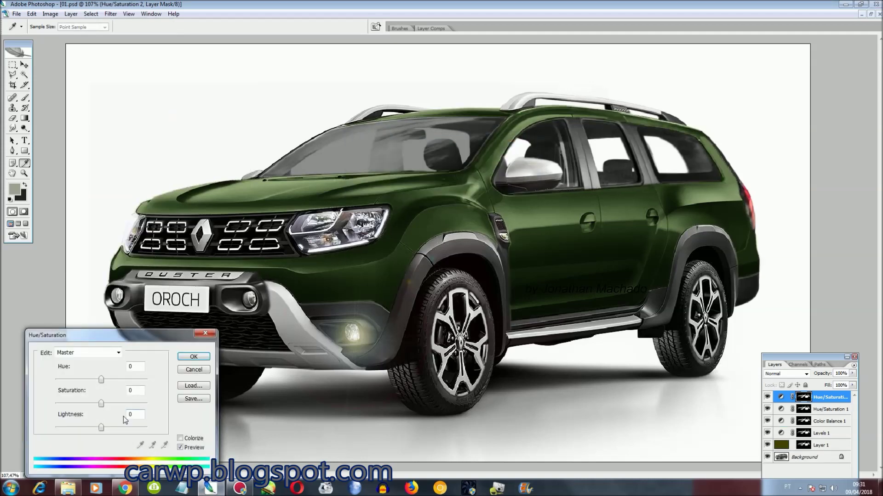
{"action": "left_click_drag", "start_coordinate": [101, 429], "coordinate": [90, 428]}
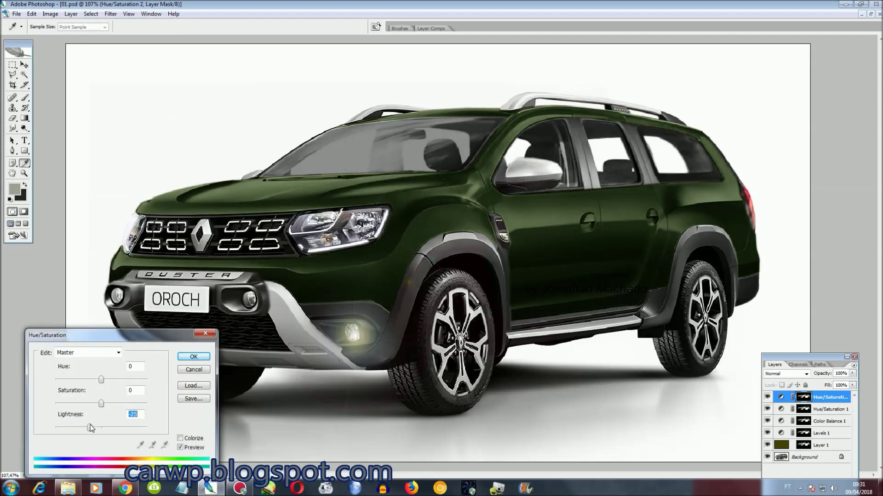
{"action": "key", "text": "Return"}
{"action": "left_click", "coordinate": [91, 13]}
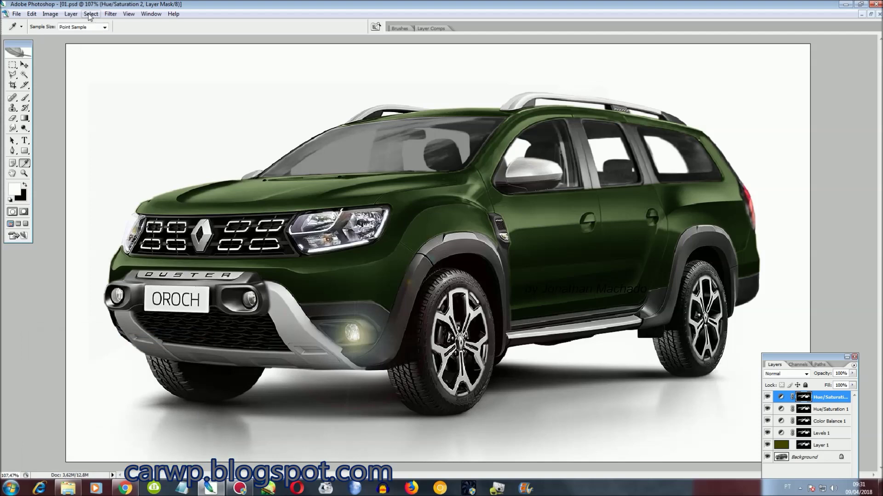
- Add another Color Balance layer that tones down the green in the paint
{"action": "left_click", "coordinate": [276, 103]}
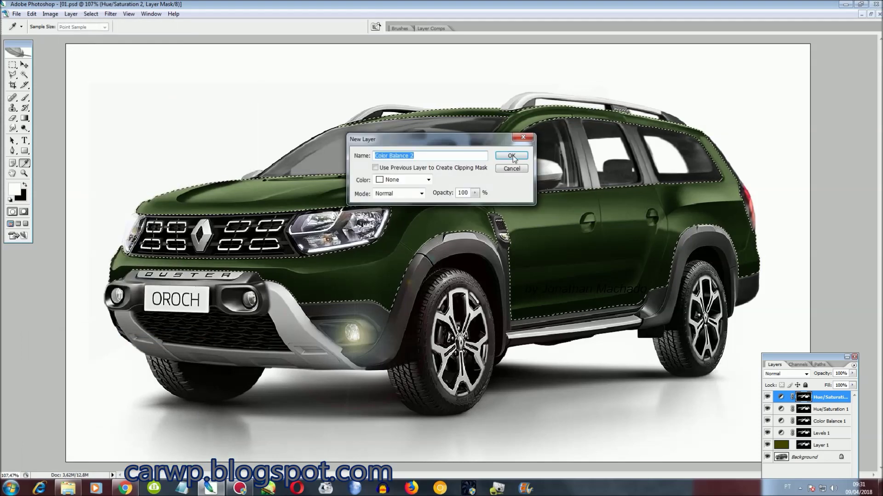
{"action": "left_click", "coordinate": [508, 150]}
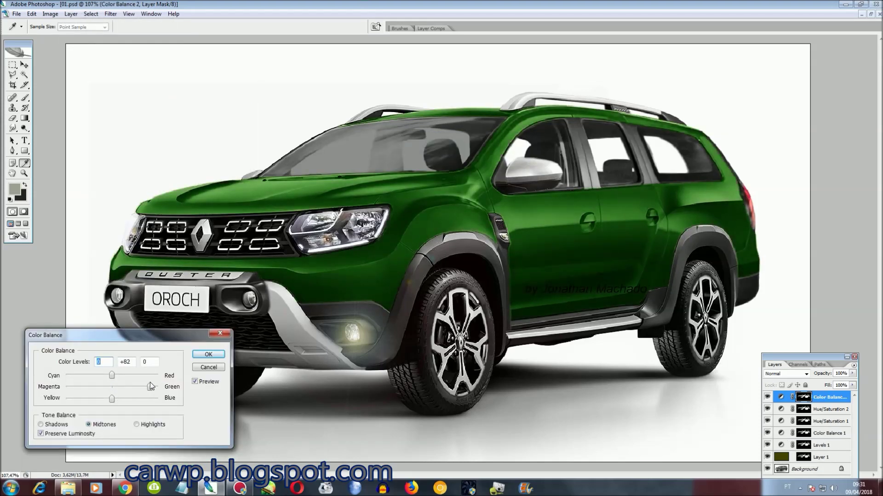
{"action": "left_click_drag", "start_coordinate": [130, 382], "coordinate": [126, 381]}
{"action": "left_click", "coordinate": [209, 354]}
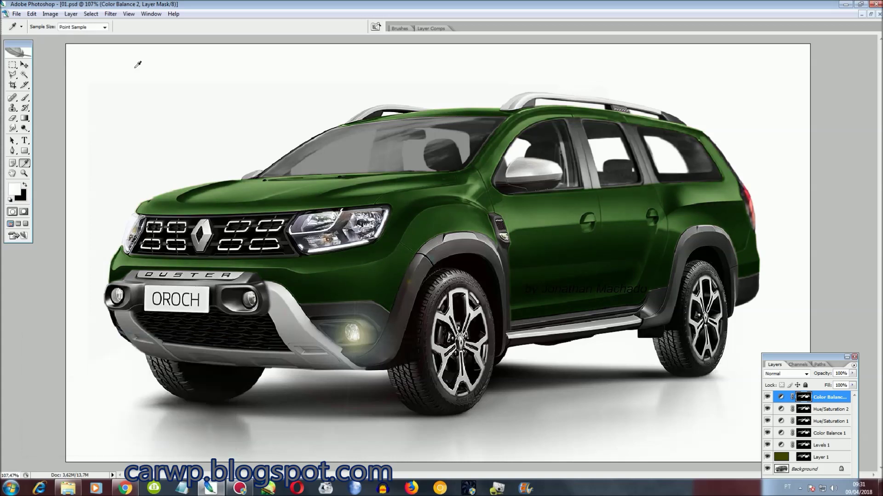
{"action": "left_click", "coordinate": [91, 14]}
{"action": "left_click", "coordinate": [97, 40]}
{"action": "left_click", "coordinate": [71, 14]}
- Add a Hue/Saturation layer lowering the paint's saturation to -15, then sample a grey from the image
{"action": "left_click", "coordinate": [201, 119]}
{"action": "left_click", "coordinate": [509, 151]}
{"action": "left_click_drag", "start_coordinate": [101, 404], "coordinate": [80, 404]}
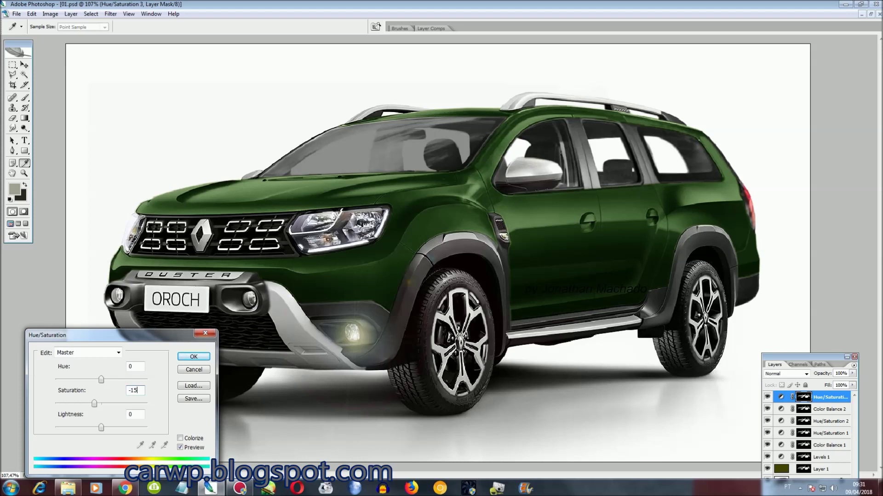
{"action": "key", "text": "Return"}
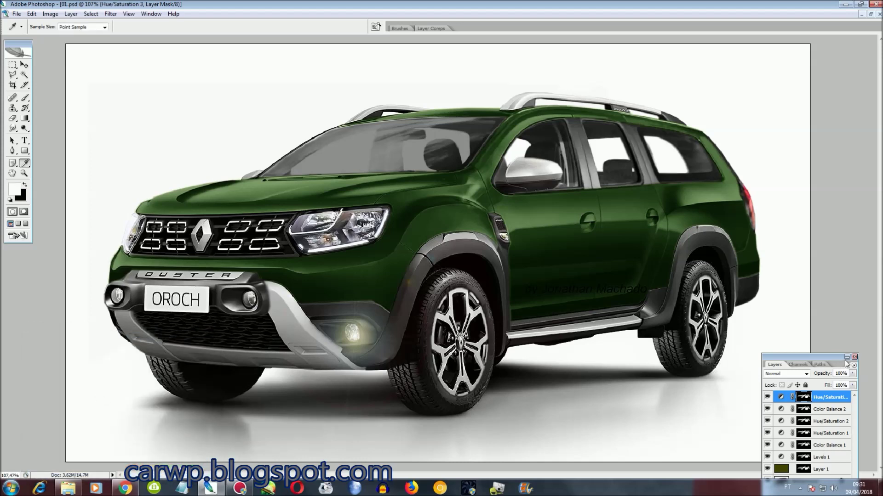
{"action": "left_click", "coordinate": [854, 357]}
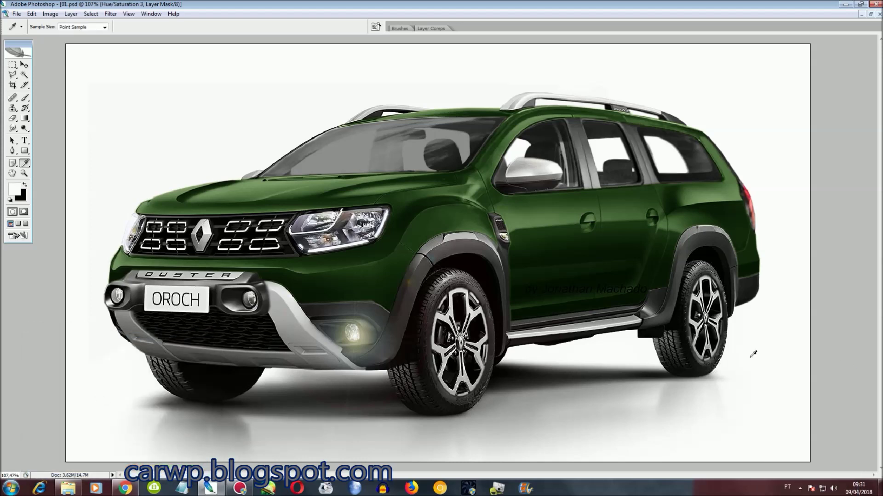
{"action": "left_click", "coordinate": [750, 357]}
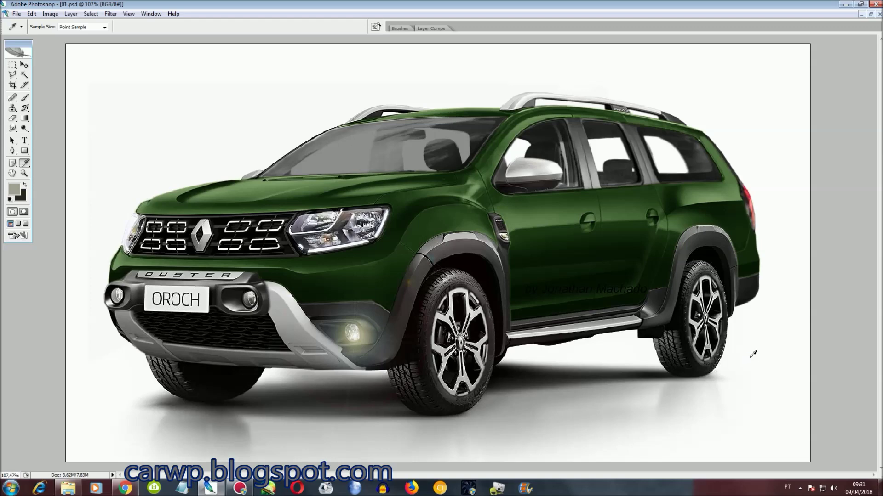
{"action": "key", "text": "ctrl+plus"}
{"action": "key", "text": "ctrl+plus"}
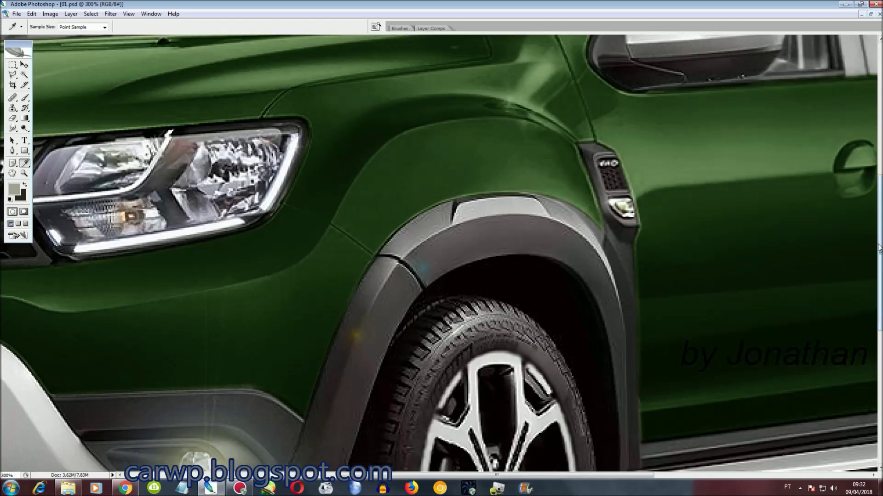
- Trace a Polygonal Lasso outline around the wagon's three side windows
{"action": "left_click_drag", "start_coordinate": [879, 248], "coordinate": [878, 176]}
{"action": "left_click_drag", "start_coordinate": [528, 477], "coordinate": [682, 479]}
{"action": "key", "text": "l"}
{"action": "left_click", "coordinate": [218, 315]}
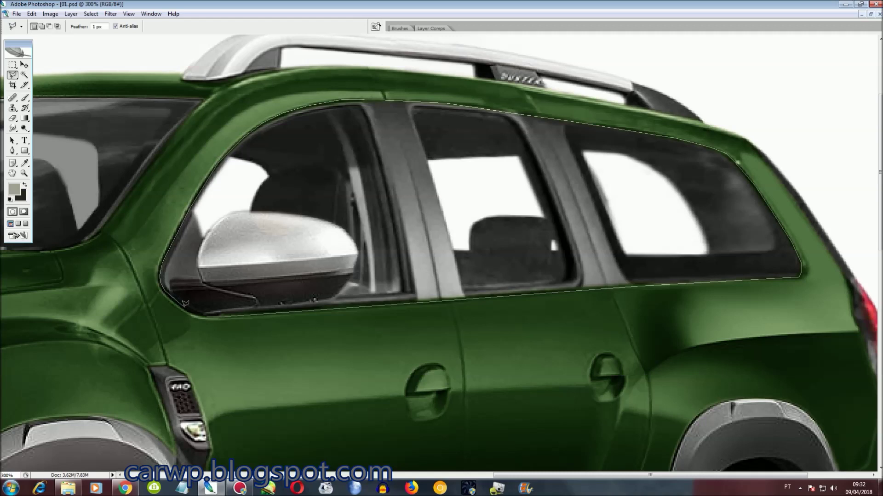
{"action": "left_click", "coordinate": [199, 311]}
- Lower the side windows' lightness with Hue/Saturation, then try a strong Levels darkening and cancel it
{"action": "key", "text": "ctrl+0"}
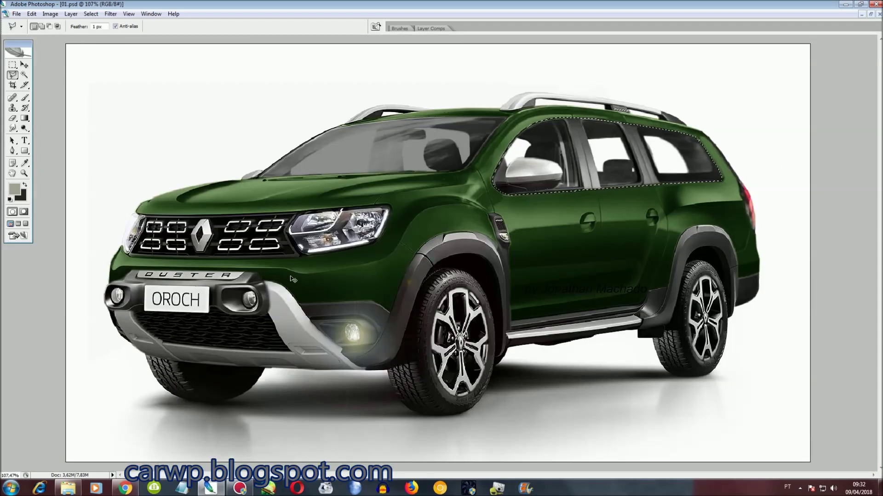
{"action": "key", "text": "ctrl+u"}
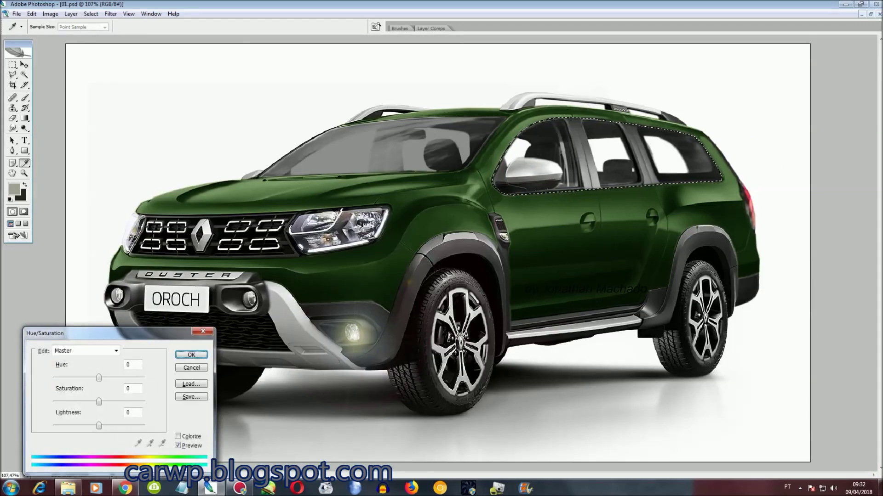
{"action": "left_click_drag", "start_coordinate": [99, 428], "coordinate": [94, 426]}
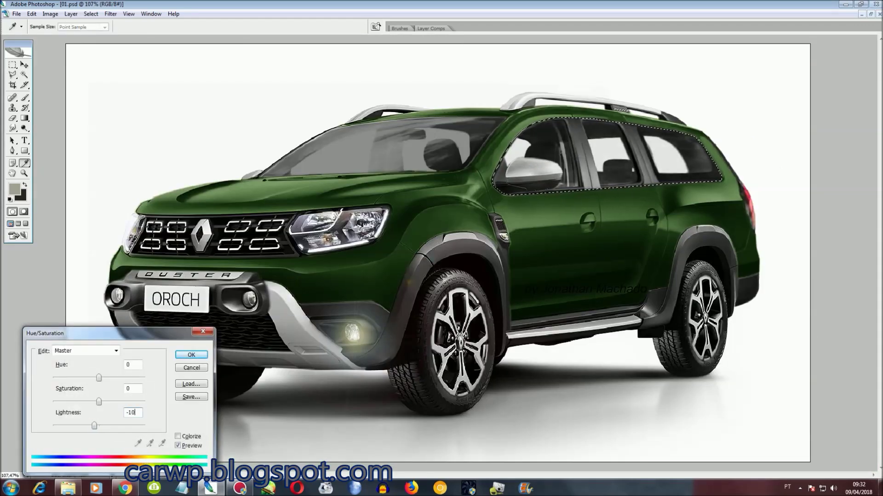
{"action": "key", "text": "Return"}
{"action": "left_click", "coordinate": [71, 14]}
{"action": "left_click", "coordinate": [230, 81]}
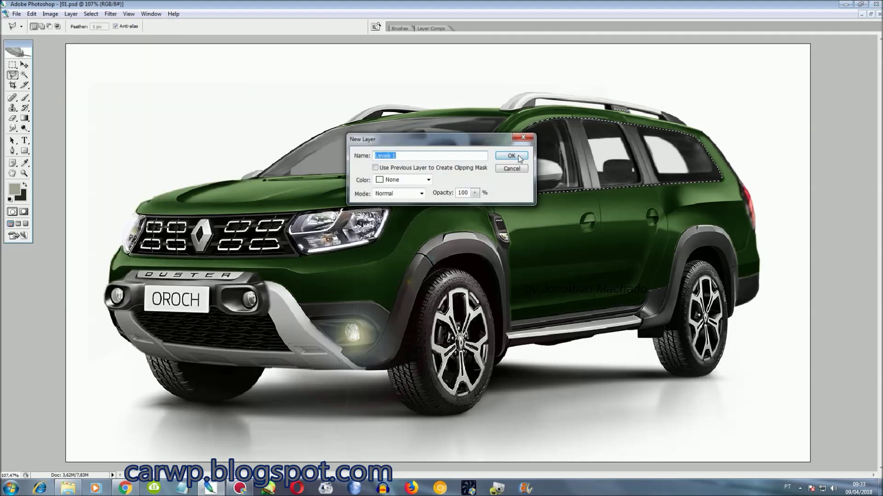
{"action": "key", "text": "Return"}
{"action": "left_click_drag", "start_coordinate": [99, 427], "coordinate": [156, 428]}
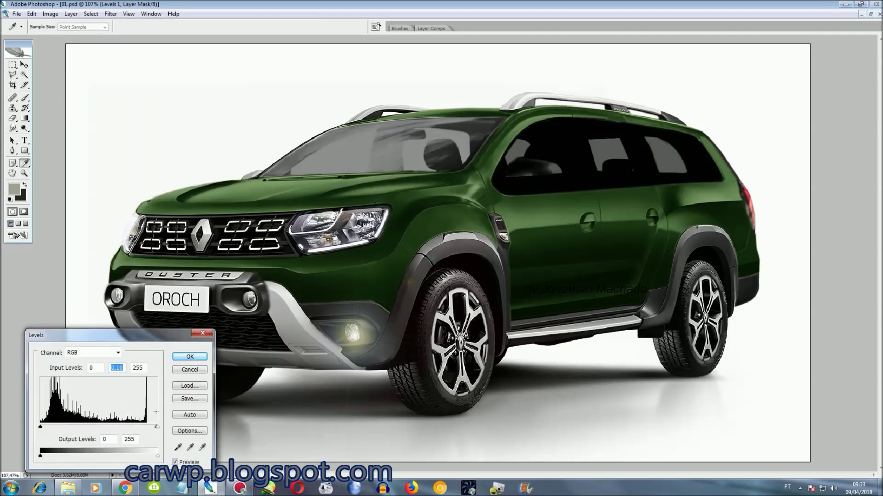
{"action": "left_click", "coordinate": [184, 369]}
- Darken the windows' lightness further and add a Levels layer with midtone 0.95
{"action": "key", "text": "ctrl+u"}
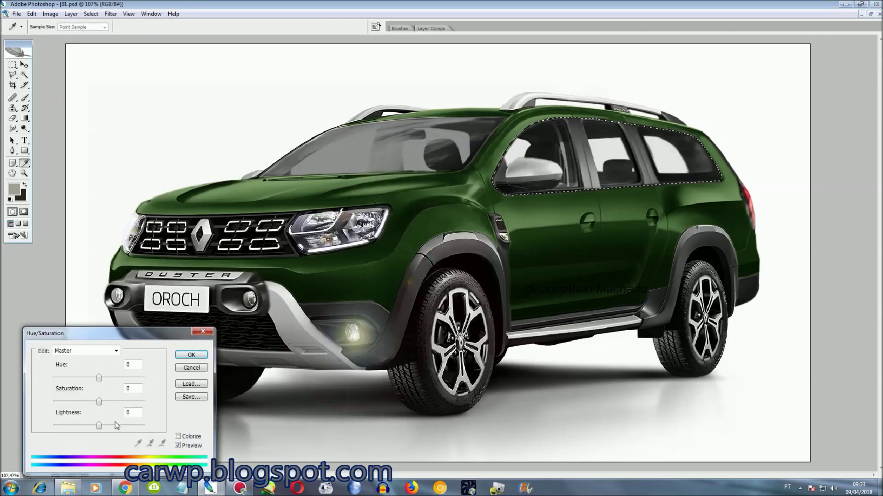
{"action": "left_click_drag", "start_coordinate": [98, 425], "coordinate": [86, 426]}
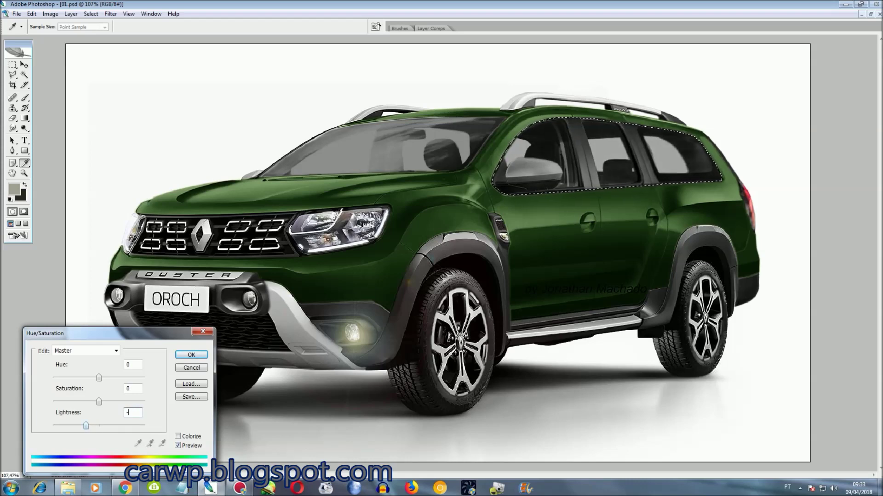
{"action": "key", "text": "Return"}
{"action": "left_click", "coordinate": [71, 14]}
{"action": "left_click", "coordinate": [209, 81]}
{"action": "key", "text": "Return"}
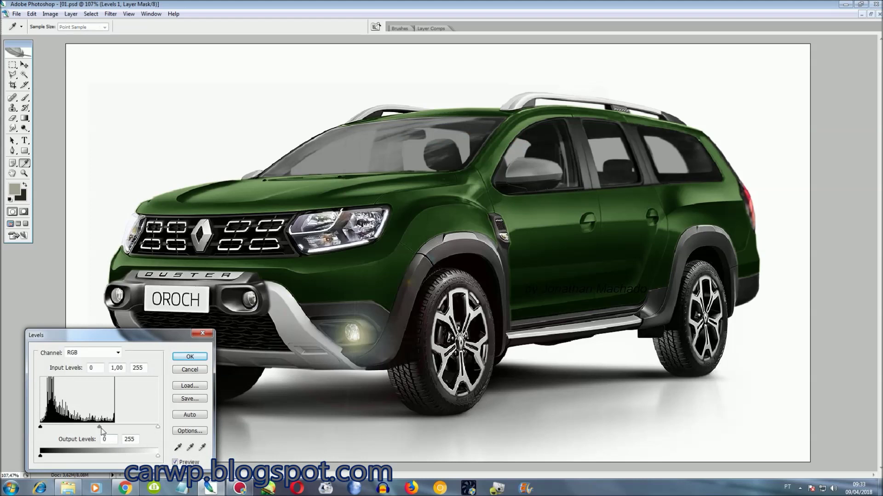
{"action": "left_click_drag", "start_coordinate": [99, 427], "coordinate": [102, 427]}
{"action": "left_click", "coordinate": [190, 357]}
- Reset the default colours and make the image layer active again
{"action": "key", "text": "d"}
{"action": "key", "text": "l"}
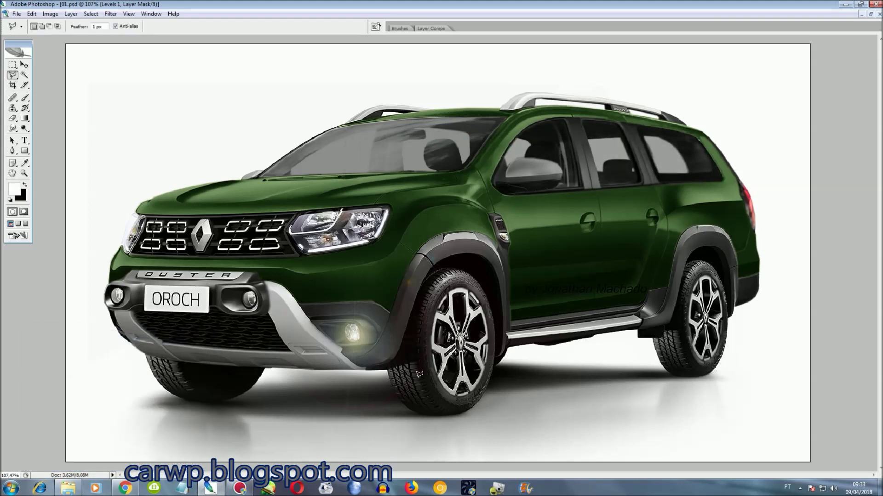
{"action": "key", "text": "alt+bracketleft"}
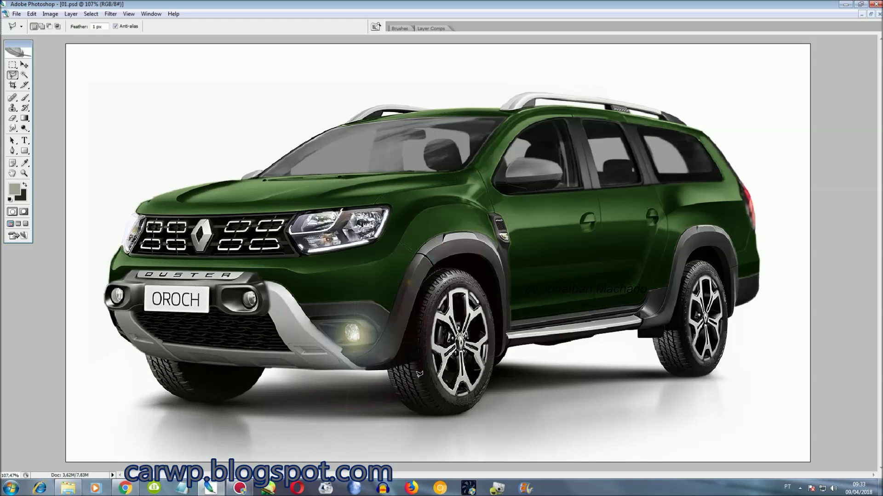
{"action": "key", "text": "ctrl+plus"}
{"action": "key", "text": "ctrl+plus"}
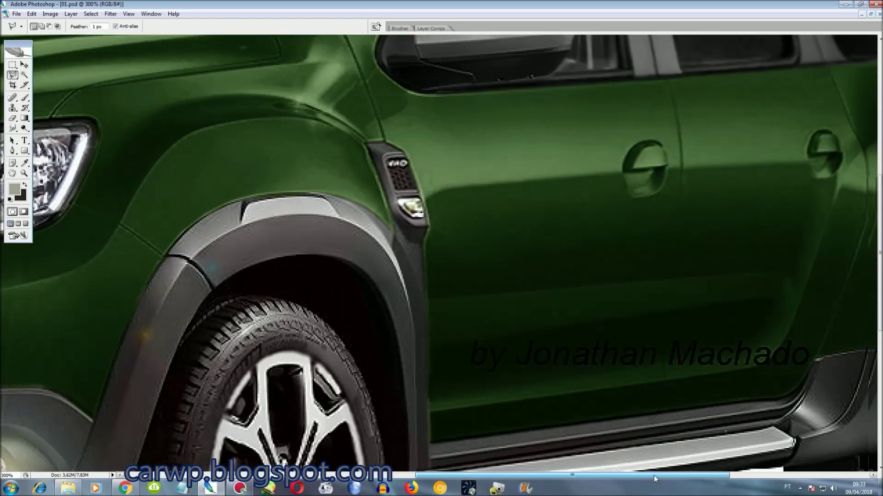
- Set Magic Wand tolerance to 1 and select a letter of the old door signature
{"action": "left_click_drag", "start_coordinate": [598, 475], "coordinate": [717, 475]}
{"action": "scroll", "coordinate": [414, 276], "scroll_direction": "down", "scroll_amount": 2}
{"action": "left_click", "coordinate": [22, 76]}
{"action": "key", "text": "ctrl+plus"}
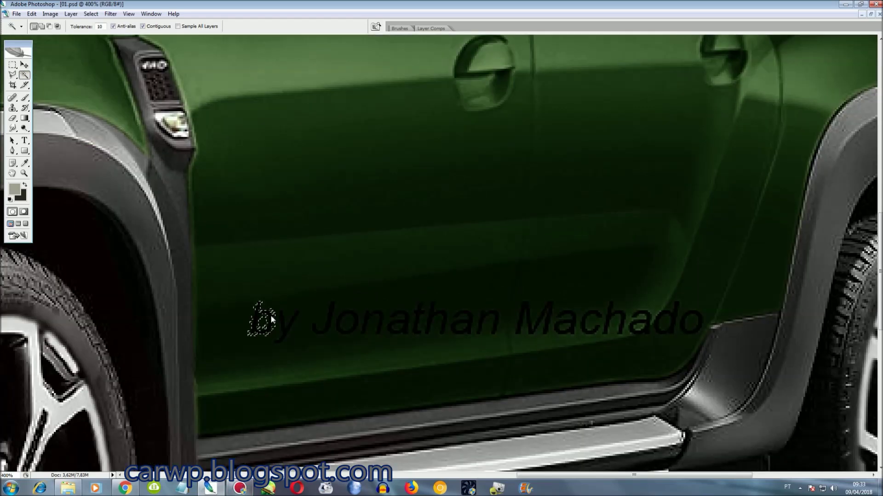
{"action": "left_click", "coordinate": [78, 26]}
{"action": "type", "text": "1"}
{"action": "left_click", "coordinate": [685, 326]}
{"action": "key", "text": "ctrl+d"}
- Type the signature text in white on the front door
{"action": "key", "text": "t"}
{"action": "key", "text": "d"}
{"action": "key", "text": "x"}
{"action": "left_click", "coordinate": [222, 336]}
{"action": "type", "text": "by Jon"}
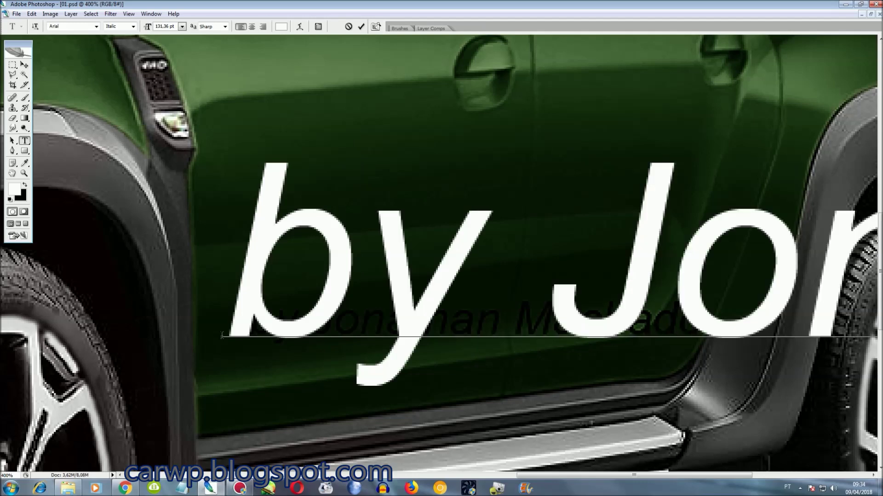
{"action": "key", "text": "ctrl+Return"}
- Scale and position the signature over the old one, then merge it down
{"action": "key", "text": "ctrl+t"}
{"action": "mouse_move", "coordinate": [552, 276]}
{"action": "left_mouse_down"}
{"action": "mouse_move", "coordinate": [59, 279]}
{"action": "mouse_move", "coordinate": [69, 211]}
{"action": "mouse_move", "coordinate": [805, 299]}
{"action": "mouse_move", "coordinate": [269, 336]}
{"action": "left_mouse_up"}
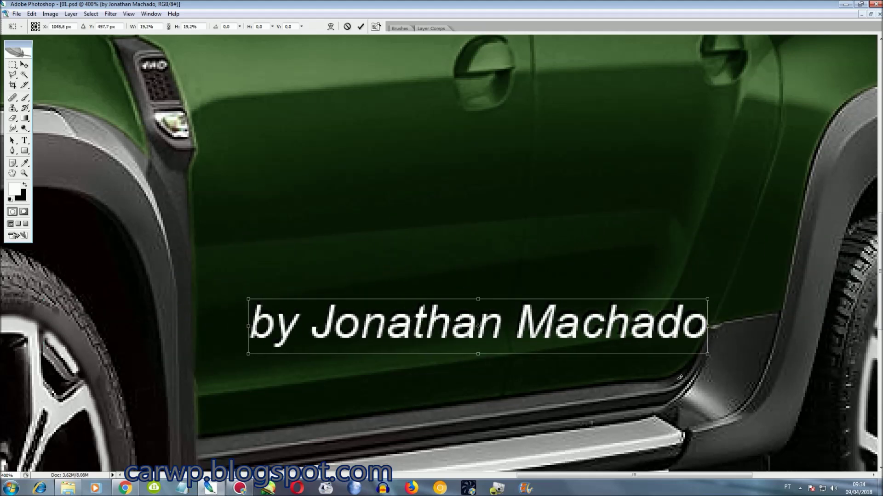
{"action": "left_click_drag", "start_coordinate": [478, 327], "coordinate": [479, 322]}
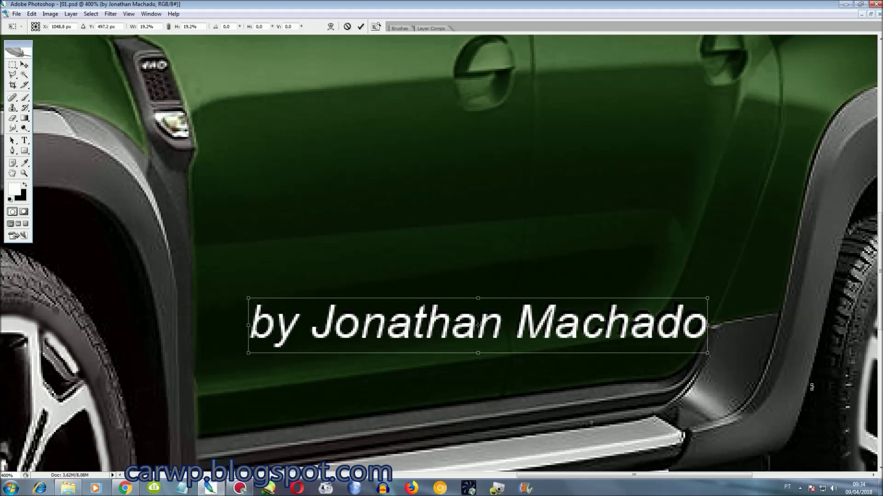
{"action": "left_click_drag", "start_coordinate": [478, 323], "coordinate": [473, 318]}
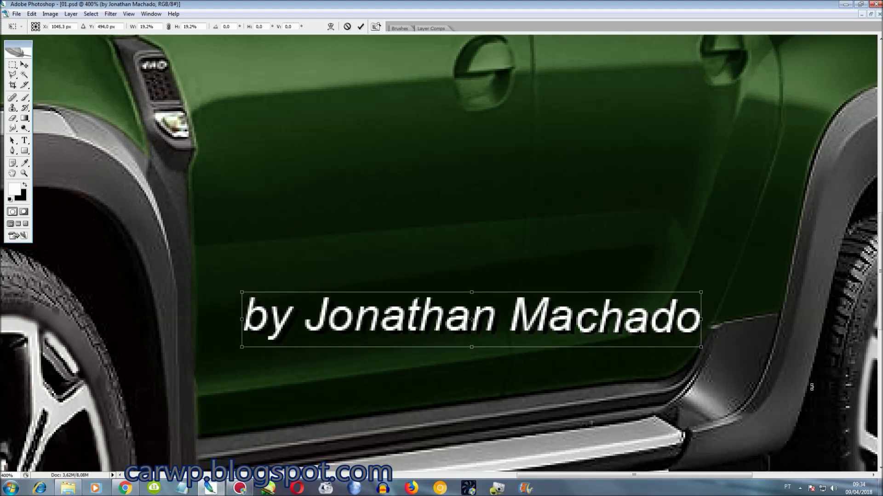
{"action": "key", "text": "Return"}
{"action": "key", "text": "ctrl+0"}
{"action": "key", "text": "ctrl+e"}
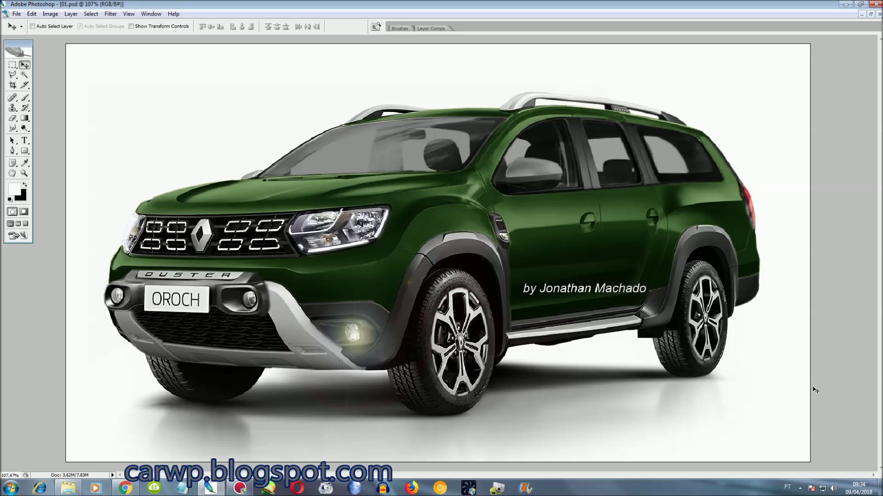
- Sample the number plate's light grey and make black the foreground colour
{"action": "key", "text": "ctrl+plus"}
{"action": "key", "text": "ctrl+plus"}
{"action": "key", "text": "ctrl+plus"}
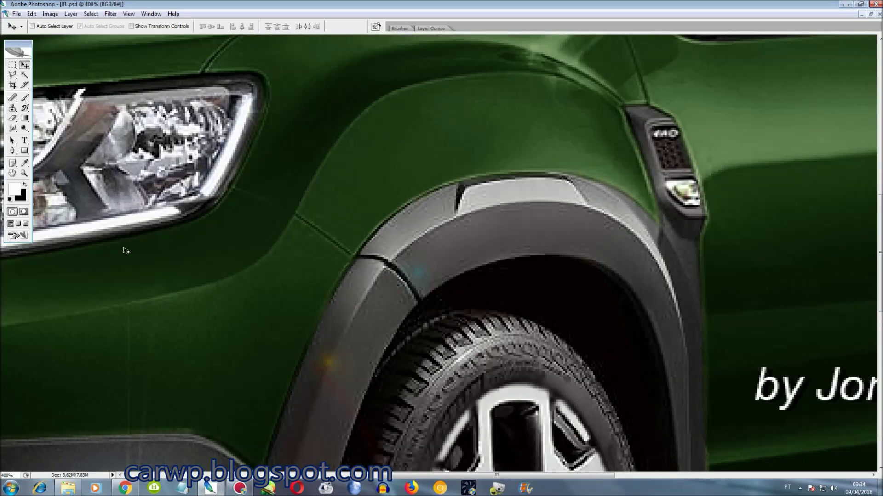
{"action": "left_click_drag", "start_coordinate": [55, 285], "coordinate": [847, 287]}
{"action": "scroll", "coordinate": [847, 287], "scroll_direction": "down", "scroll_amount": 5}
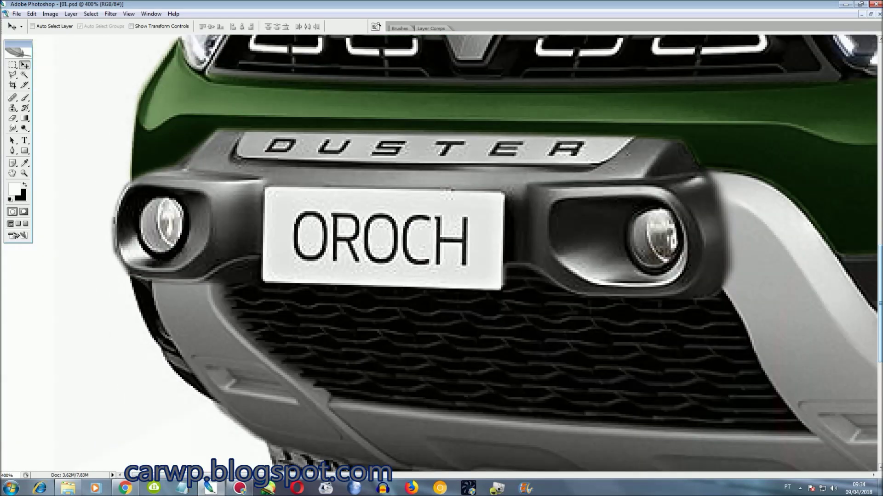
{"action": "left_click", "coordinate": [24, 162]}
{"action": "left_click", "coordinate": [476, 236]}
{"action": "left_click", "coordinate": [24, 185]}
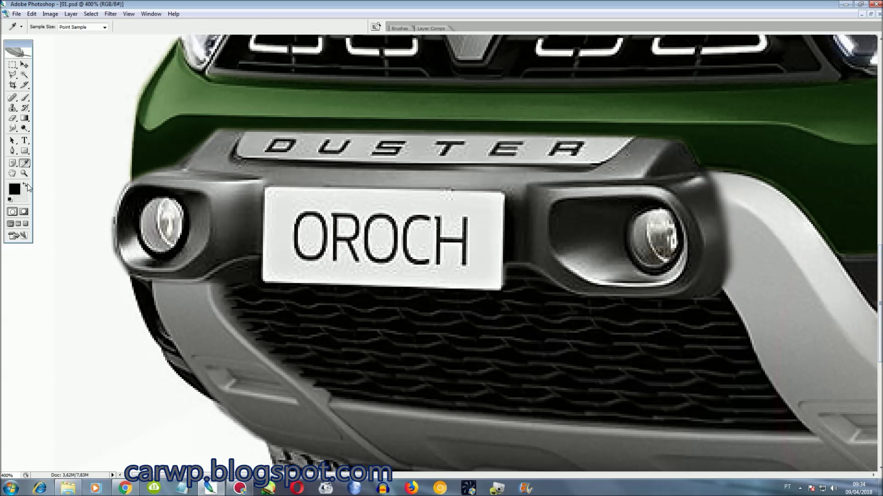
- Outline the number plate and fill it grey to erase OROCH
{"action": "key", "text": "l"}
{"action": "left_click", "coordinate": [496, 280]}
{"action": "left_click", "coordinate": [496, 196]}
{"action": "left_click", "coordinate": [269, 190]}
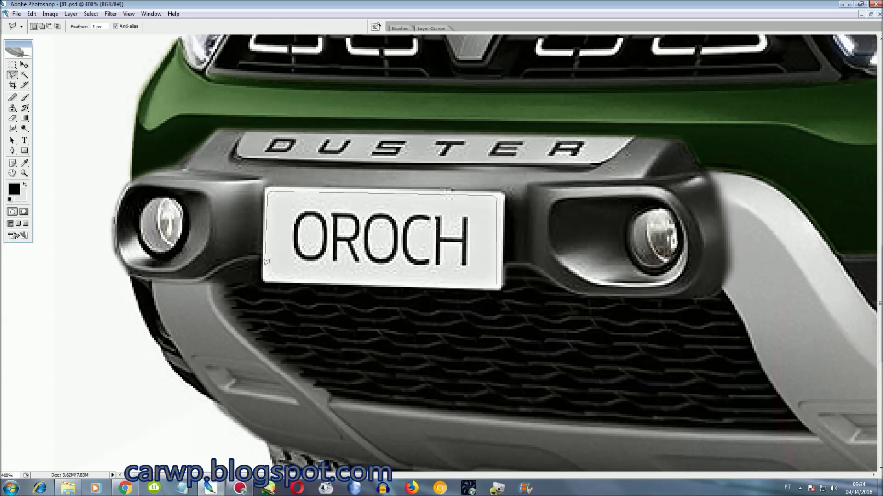
{"action": "left_click", "coordinate": [266, 278]}
{"action": "left_click", "coordinate": [496, 281]}
{"action": "key", "text": "Delete"}
{"action": "key", "text": "ctrl+d"}
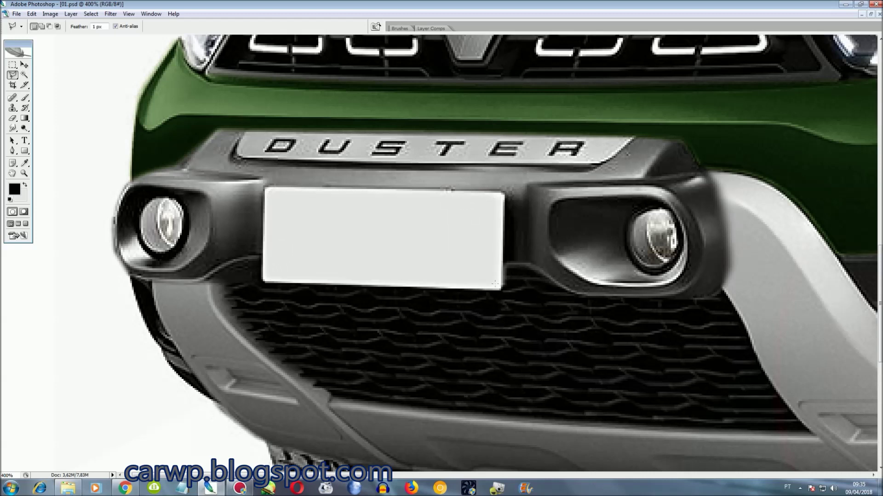
- Type GRANDDUSTER in Regular style and resize it to fill the plate
{"action": "key", "text": "t"}
{"action": "left_click", "coordinate": [120, 26]}
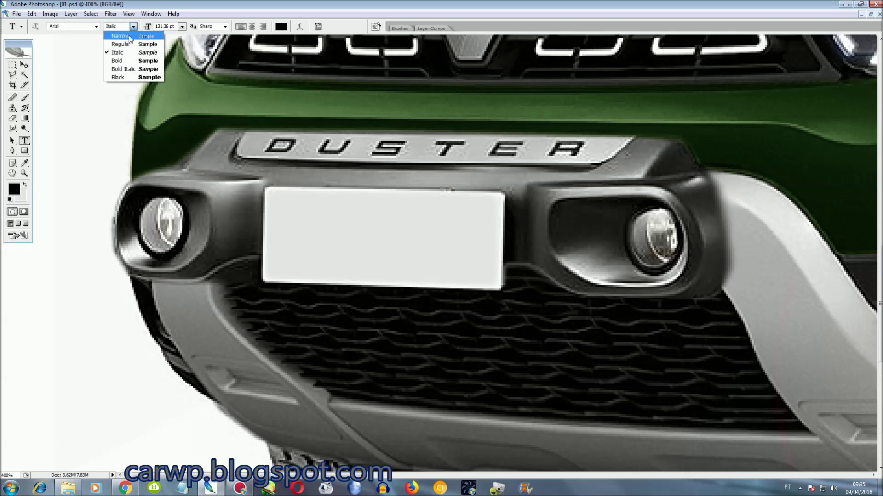
{"action": "left_click", "coordinate": [122, 44]}
{"action": "left_click", "coordinate": [287, 253]}
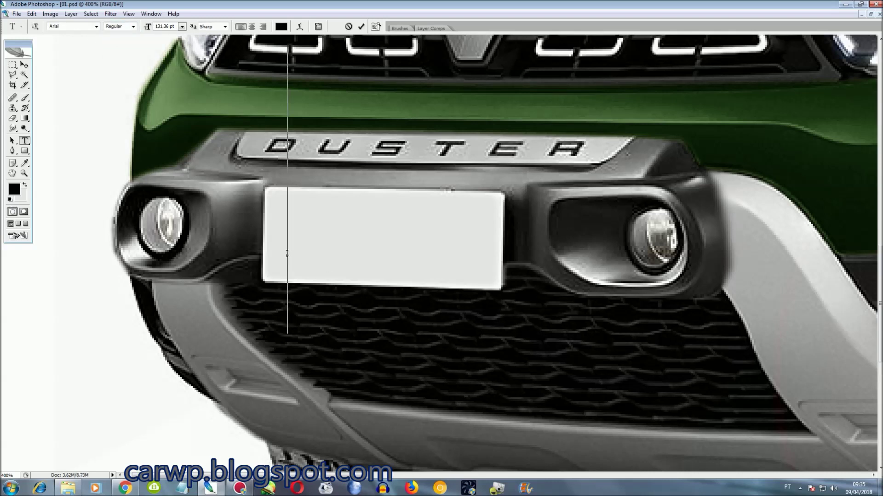
{"action": "type", "text": "GRAN"}
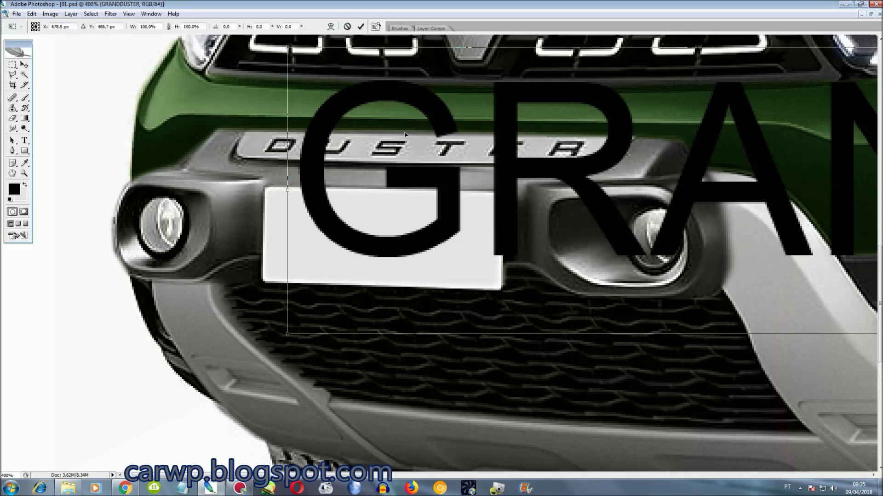
{"action": "mouse_move", "coordinate": [771, 213]}
{"action": "left_mouse_down"}
{"action": "mouse_move", "coordinate": [216, 119]}
{"action": "mouse_move", "coordinate": [648, 243]}
{"action": "mouse_move", "coordinate": [288, 235]}
{"action": "left_mouse_up"}
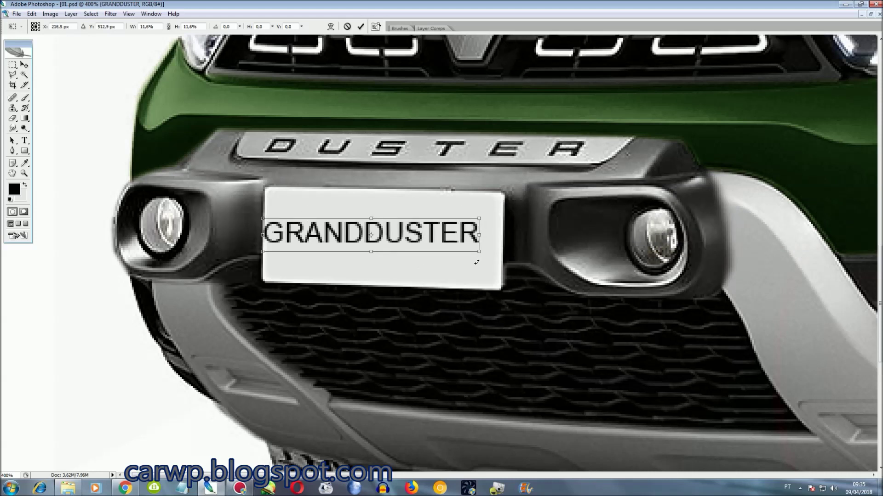
{"action": "mouse_move", "coordinate": [477, 255]}
{"action": "left_mouse_down"}
{"action": "mouse_move", "coordinate": [501, 254]}
{"action": "mouse_move", "coordinate": [505, 240]}
{"action": "left_mouse_up"}
{"action": "right_click", "coordinate": [505, 238]}
{"action": "key", "text": "Escape"}
{"action": "left_click_drag", "start_coordinate": [384, 221], "coordinate": [384, 184]}
{"action": "left_click_drag", "start_coordinate": [383, 262], "coordinate": [383, 324]}
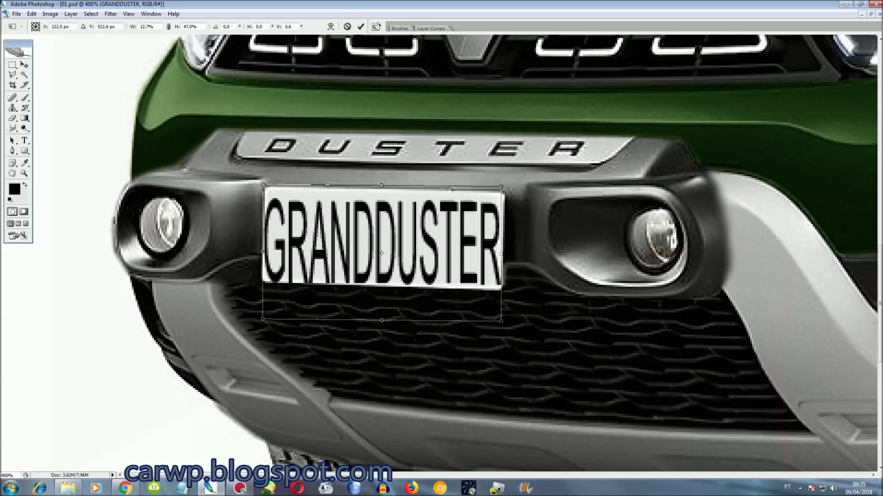
{"action": "key", "text": "Return"}
- Insert a space to read GRAND DUSTER, narrow and skew it slightly, then merge it down
{"action": "key", "text": "t"}
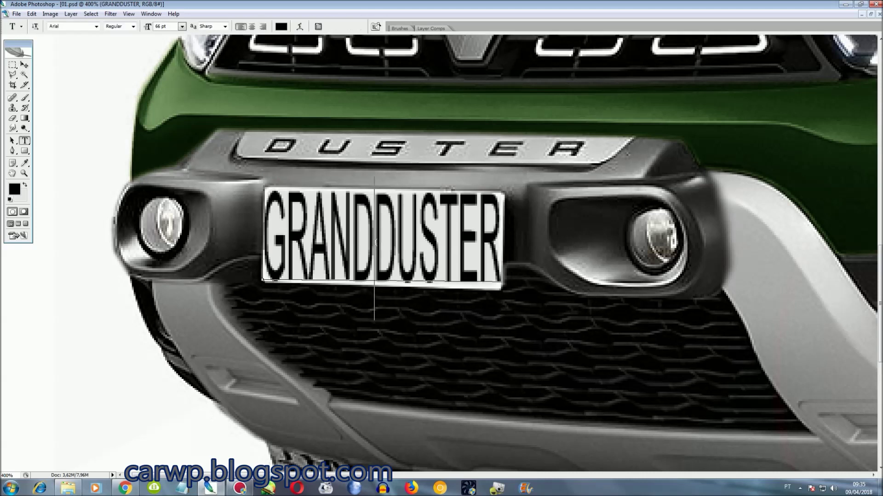
{"action": "left_click", "coordinate": [375, 234]}
{"action": "key", "text": "ctrl+Return"}
{"action": "key", "text": "ctrl+t"}
{"action": "left_click_drag", "start_coordinate": [513, 253], "coordinate": [503, 253]}
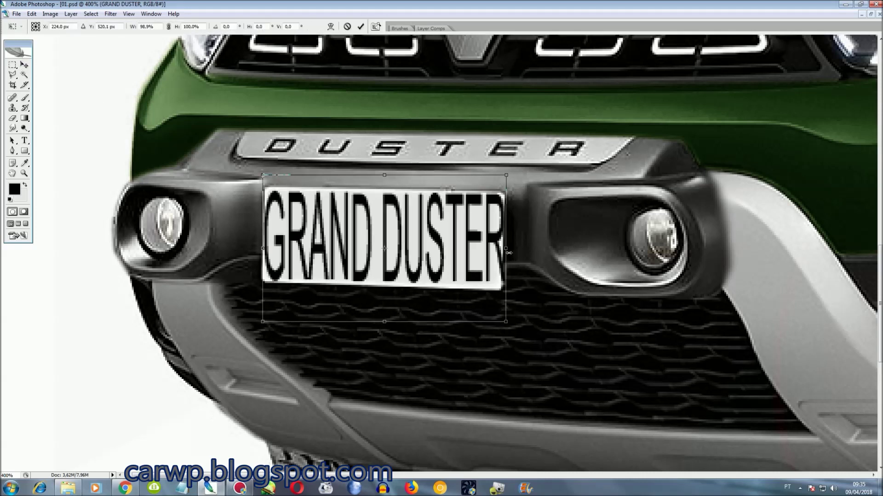
{"action": "left_click_drag", "start_coordinate": [398, 241], "coordinate": [399, 241]}
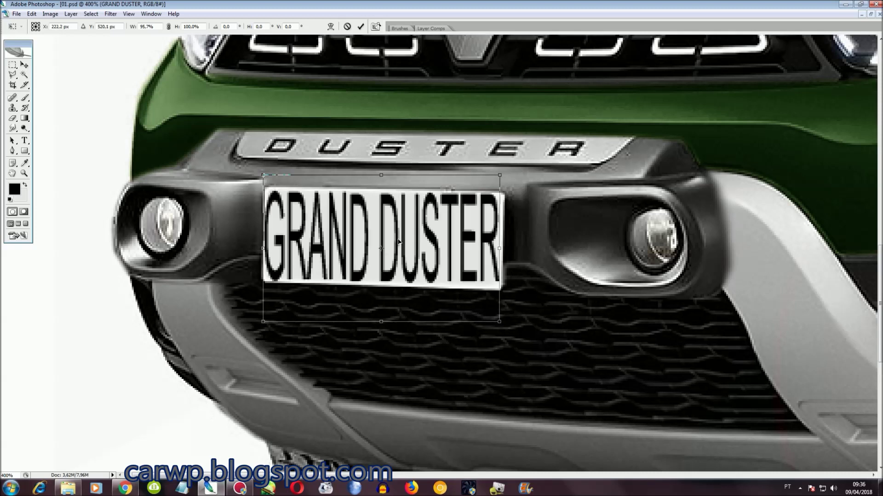
{"action": "right_click", "coordinate": [422, 256]}
{"action": "left_click", "coordinate": [506, 252]}
{"action": "left_click_drag", "start_coordinate": [507, 248], "coordinate": [506, 250]}
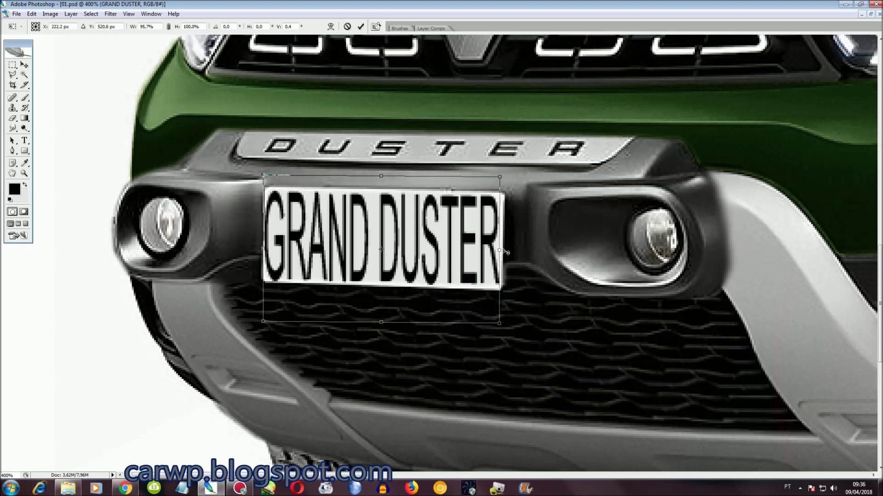
{"action": "key", "text": "Return"}
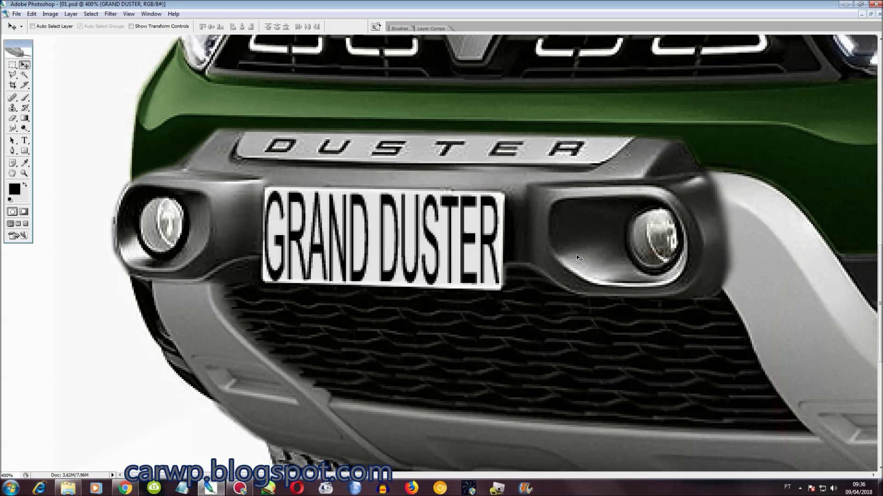
{"action": "key", "text": "ctrl+0"}
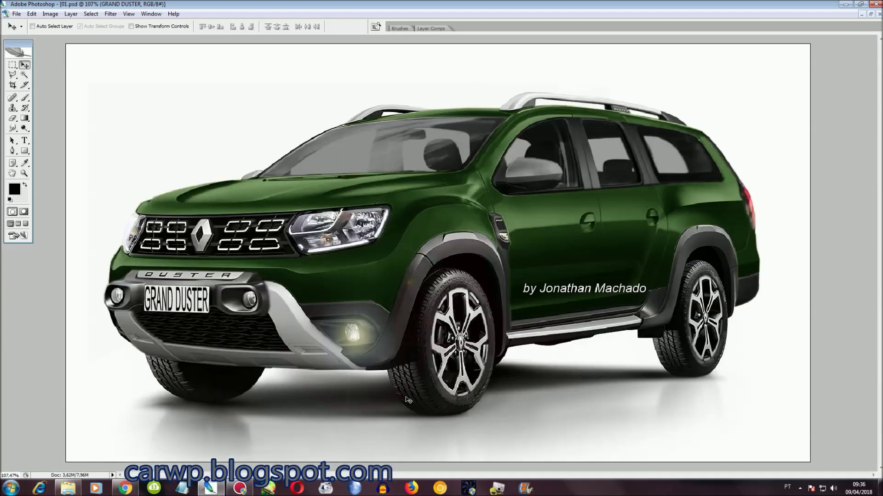
{"action": "key", "text": "ctrl+e"}
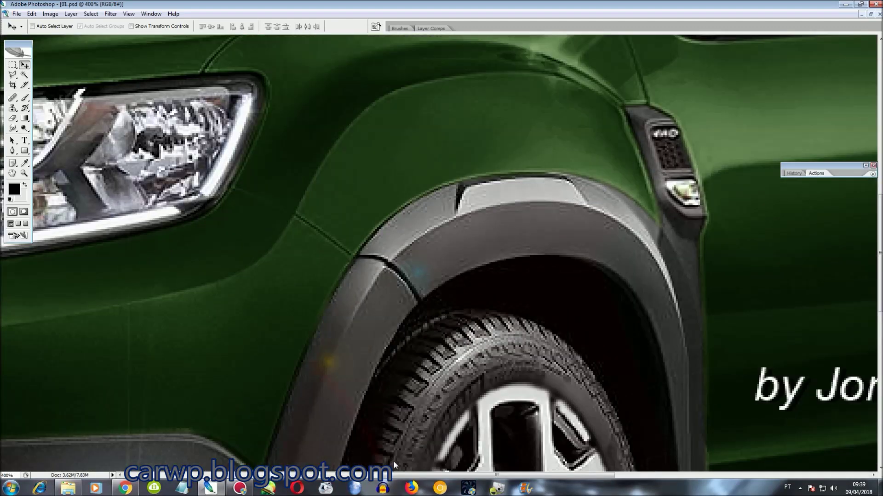
- Copy a lassoed roof strip above the rear windows, then stretch and skew it along the roof
{"action": "left_click_drag", "start_coordinate": [489, 476], "coordinate": [676, 476]}
{"action": "scroll", "coordinate": [643, 439], "scroll_direction": "up", "scroll_amount": 5}
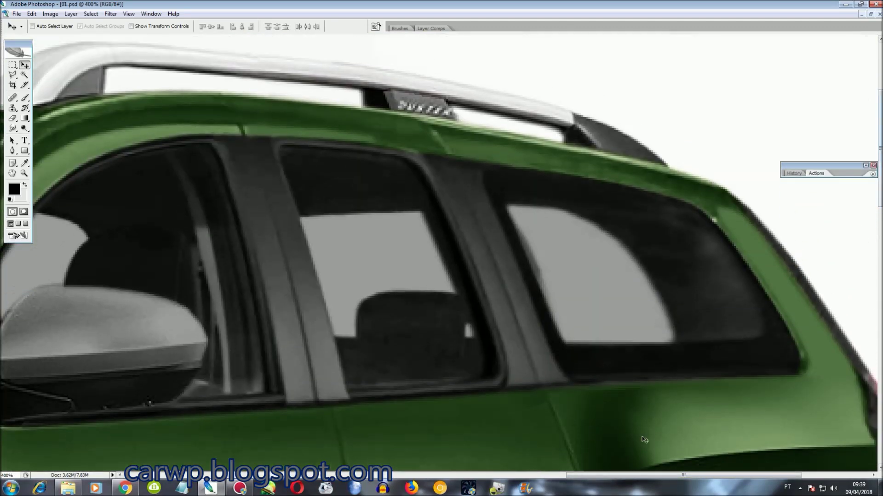
{"action": "key", "text": "l"}
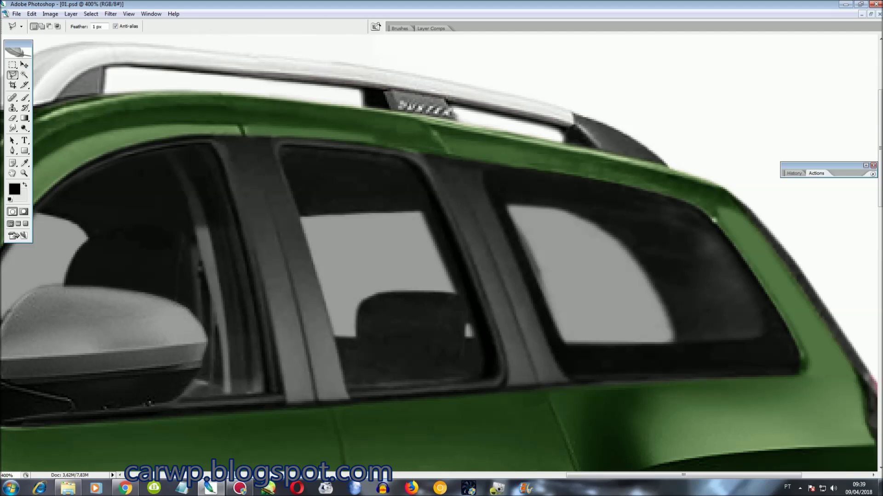
{"action": "left_click", "coordinate": [253, 140]}
{"action": "left_click", "coordinate": [253, 95]}
{"action": "left_click", "coordinate": [359, 141]}
{"action": "left_click", "coordinate": [253, 139]}
{"action": "key", "text": "ctrl+j"}
{"action": "key", "text": "ctrl+t"}
{"action": "mouse_move", "coordinate": [363, 120]}
{"action": "left_mouse_down"}
{"action": "mouse_move", "coordinate": [682, 119]}
{"action": "mouse_move", "coordinate": [689, 174]}
{"action": "left_mouse_up"}
{"action": "right_click", "coordinate": [643, 107]}
{"action": "left_click", "coordinate": [693, 120]}
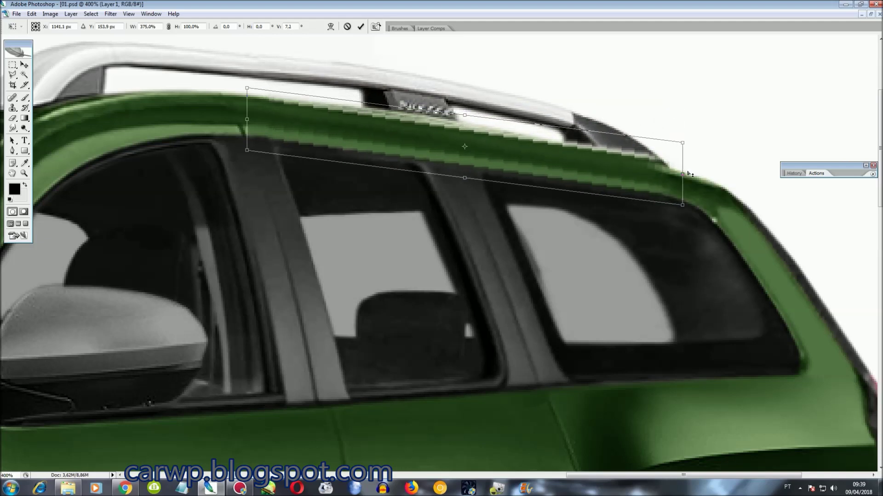
{"action": "key", "text": "Return"}
- Warp the copied roof strip so it follows the roof curve
{"action": "key", "text": "ctrl+t"}
{"action": "right_click", "coordinate": [584, 154]}
{"action": "left_click", "coordinate": [603, 224]}
{"action": "left_click_drag", "start_coordinate": [463, 153], "coordinate": [463, 146]}
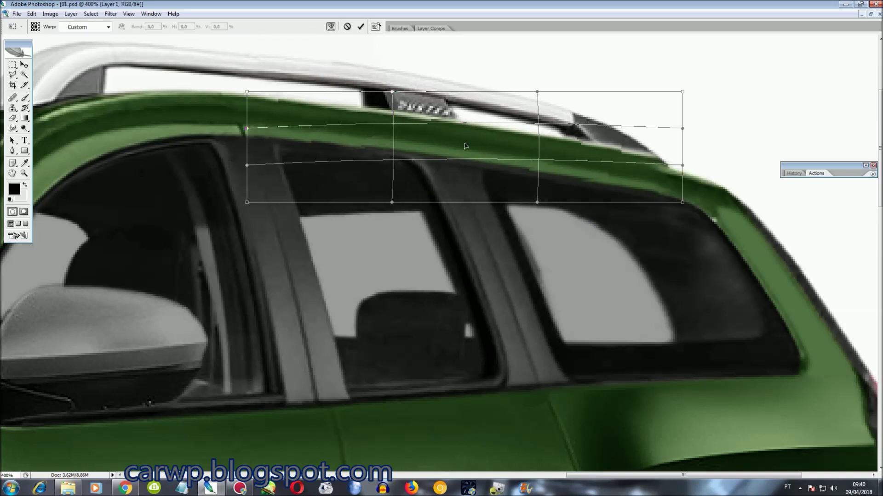
{"action": "key", "text": "Return"}
- With the strip layer hidden, outline the excess area over the roof rail
{"action": "key", "text": "l"}
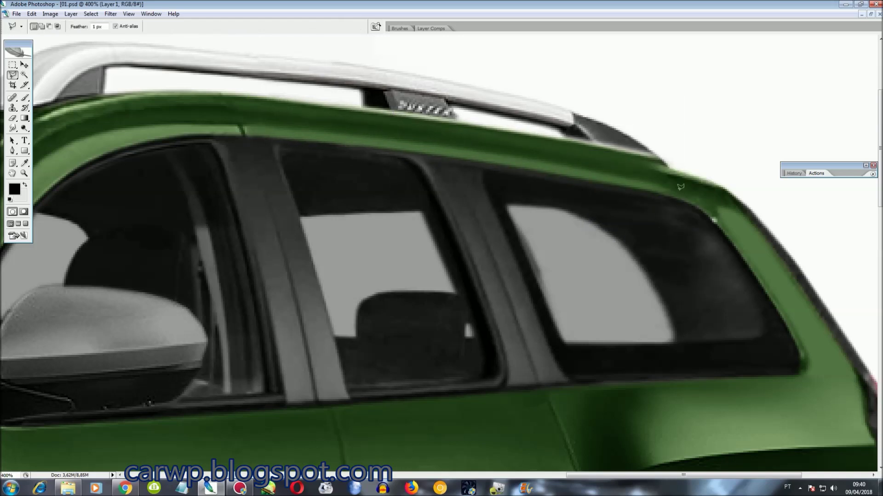
{"action": "key", "text": "F7"}
{"action": "left_click", "coordinate": [767, 397]}
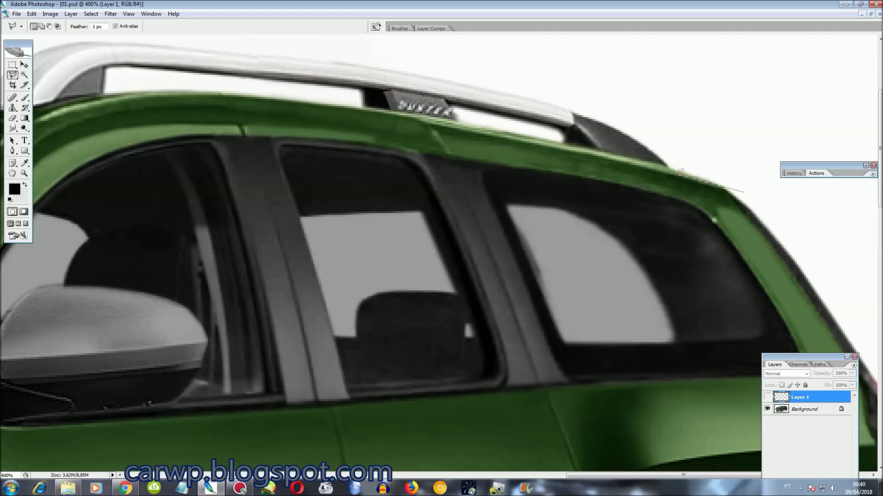
{"action": "left_click", "coordinate": [669, 165]}
{"action": "left_click", "coordinate": [361, 105]}
{"action": "left_click", "coordinate": [220, 92]}
{"action": "left_click", "coordinate": [237, 66]}
{"action": "left_click", "coordinate": [574, 58]}
{"action": "left_click", "coordinate": [727, 83]}
{"action": "double_click", "coordinate": [772, 148]}
{"action": "left_click", "coordinate": [767, 397]}
- Select a thin sliver along the roof and delete it from the strip
{"action": "left_click", "coordinate": [420, 106]}
{"action": "left_click", "coordinate": [445, 161]}
{"action": "left_click", "coordinate": [401, 105]}
{"action": "left_click", "coordinate": [767, 397]}
{"action": "key", "text": "Delete"}
{"action": "key", "text": "ctrl+d"}
- Compare the strip on and off, trim another excess area, and merge it down
{"action": "left_click", "coordinate": [768, 398]}
{"action": "left_click", "coordinate": [771, 402]}
{"action": "left_click", "coordinate": [767, 398]}
{"action": "left_click", "coordinate": [670, 199]}
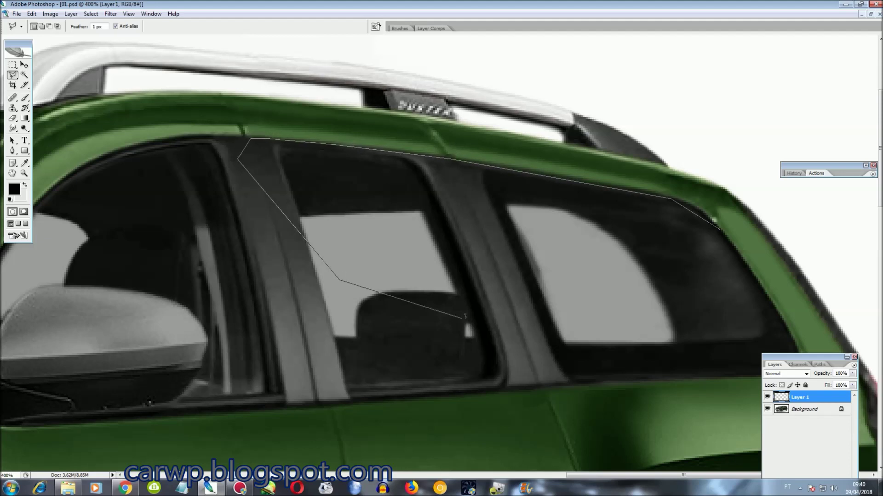
{"action": "double_click", "coordinate": [462, 316]}
{"action": "key", "text": "ctrl+d"}
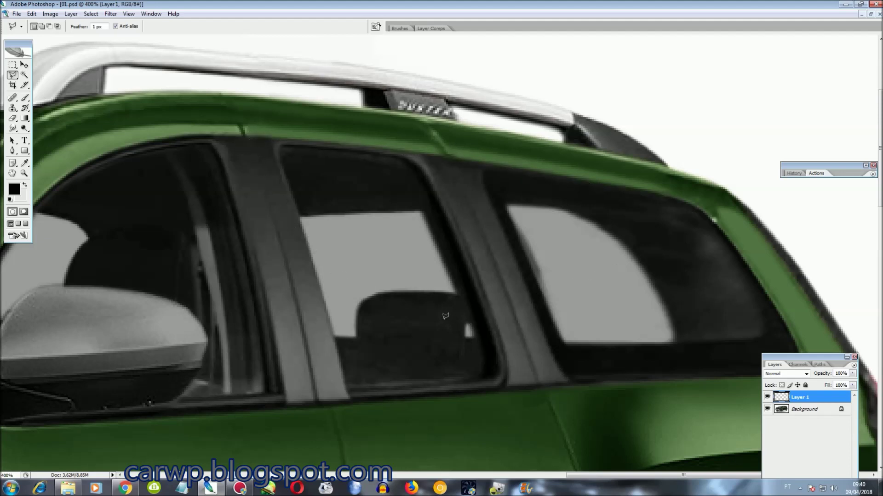
{"action": "key", "text": "ctrl+e"}
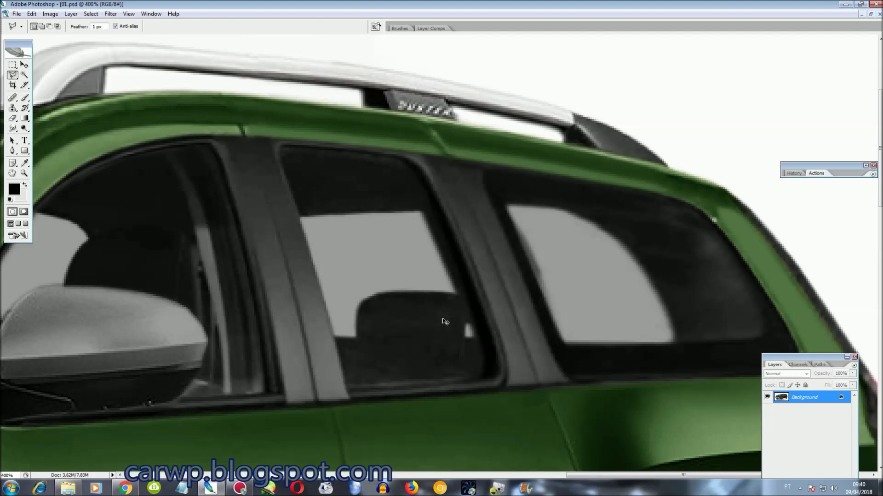
- Sample the green body colour with the Eyedropper and swap foreground and background colours
{"action": "key", "text": "ctrl+plus"}
{"action": "key", "text": "ctrl+plus"}
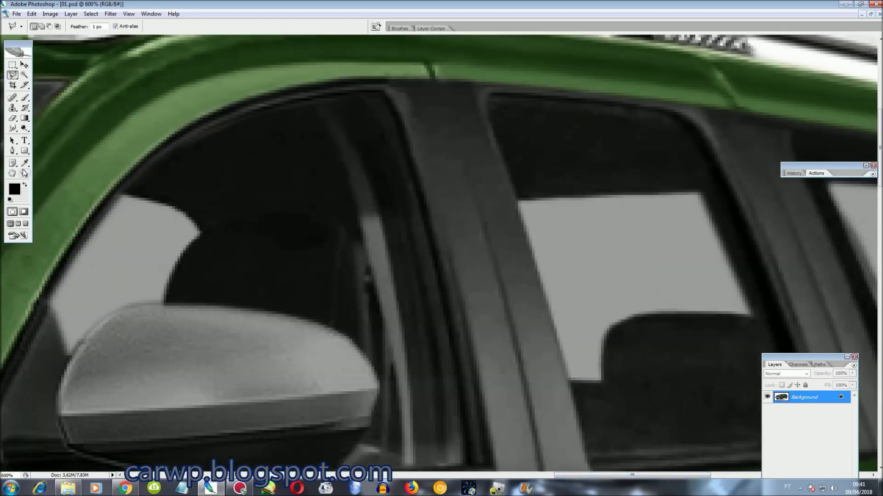
{"action": "left_click", "coordinate": [24, 163]}
{"action": "left_click", "coordinate": [423, 69]}
{"action": "left_click", "coordinate": [25, 185]}
{"action": "key", "text": "l"}
{"action": "scroll", "coordinate": [405, 86], "scroll_direction": "up", "scroll_amount": 1}
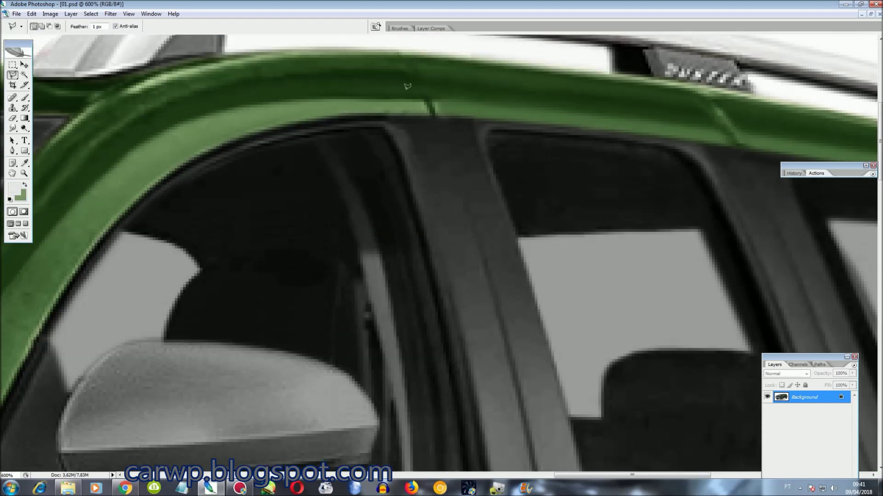
{"action": "left_click", "coordinate": [436, 115]}
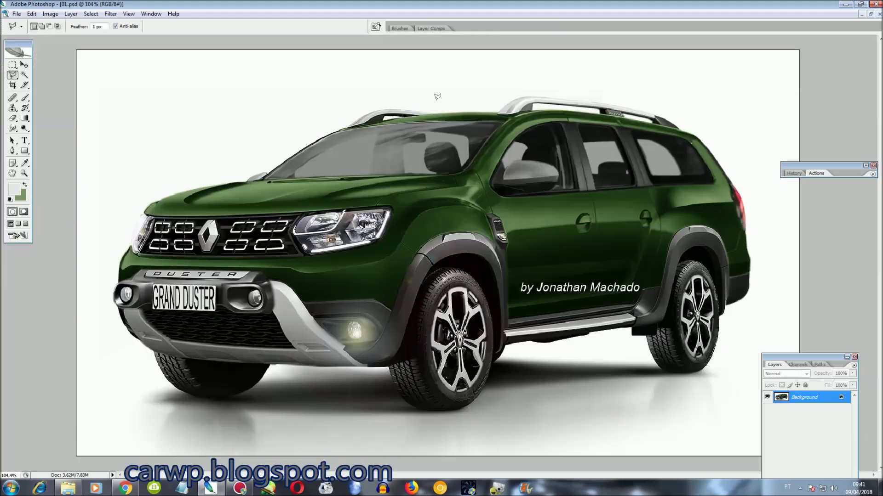
{"action": "left_click", "coordinate": [873, 165]}
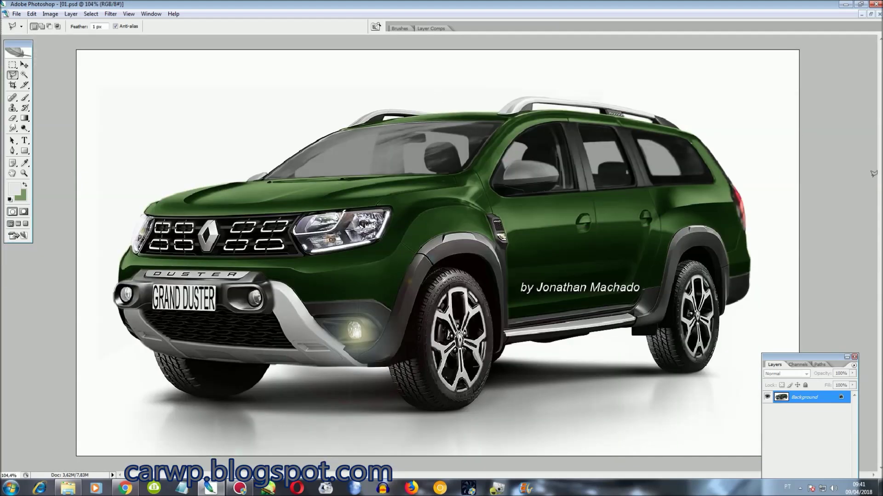
{"action": "left_click", "coordinate": [854, 357]}
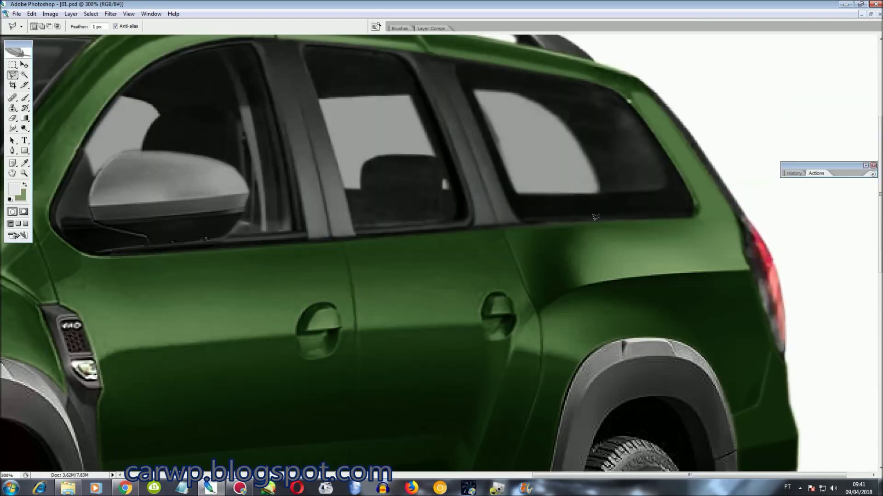
- Copy the rear window corner, warp its curved edge, and merge it down
{"action": "left_click", "coordinate": [514, 191]}
{"action": "double_click", "coordinate": [567, 186]}
{"action": "key", "text": "ctrl+j"}
{"action": "key", "text": "ctrl+t"}
{"action": "right_click", "coordinate": [540, 146]}
{"action": "left_click", "coordinate": [565, 187]}
{"action": "left_click_drag", "start_coordinate": [529, 138], "coordinate": [488, 136]}
{"action": "key", "text": "Return"}
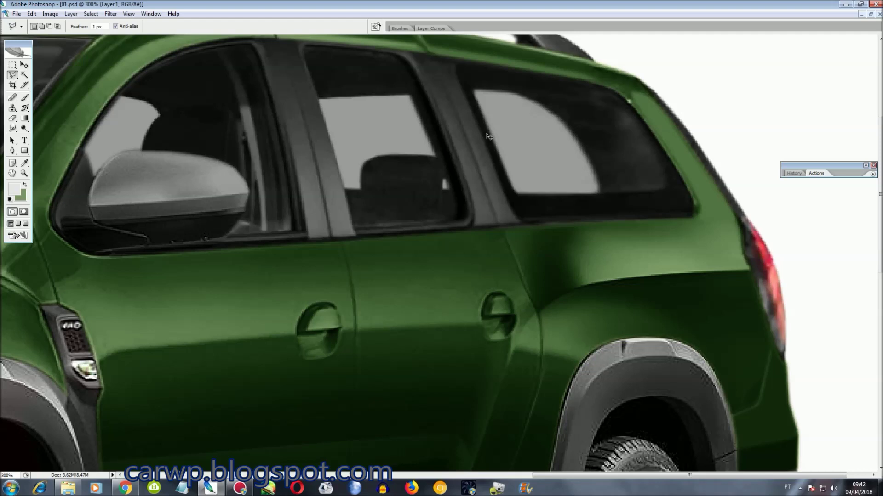
{"action": "key", "text": "ctrl+e"}
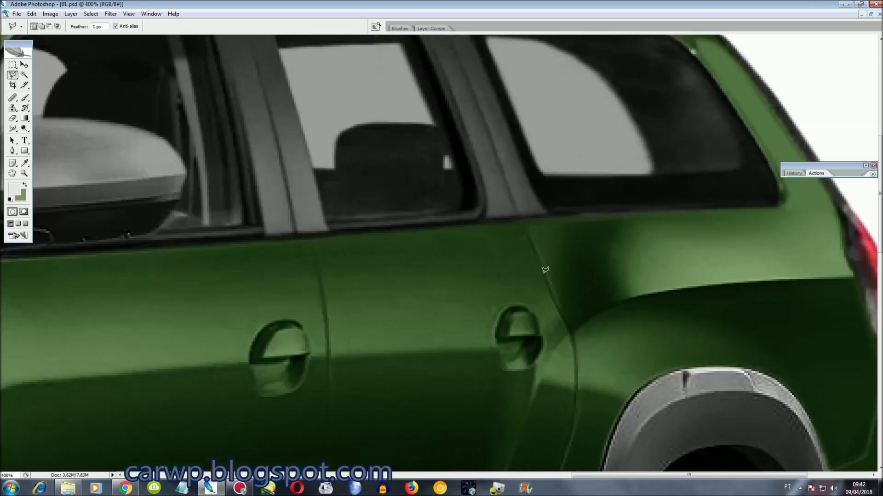
- Copy a piece of the roof edge and stretch it leftward along the rear roof
{"action": "key", "text": "ctrl+plus"}
{"action": "scroll", "coordinate": [702, 183], "scroll_direction": "up", "scroll_amount": 3}
{"action": "left_click", "coordinate": [690, 176]}
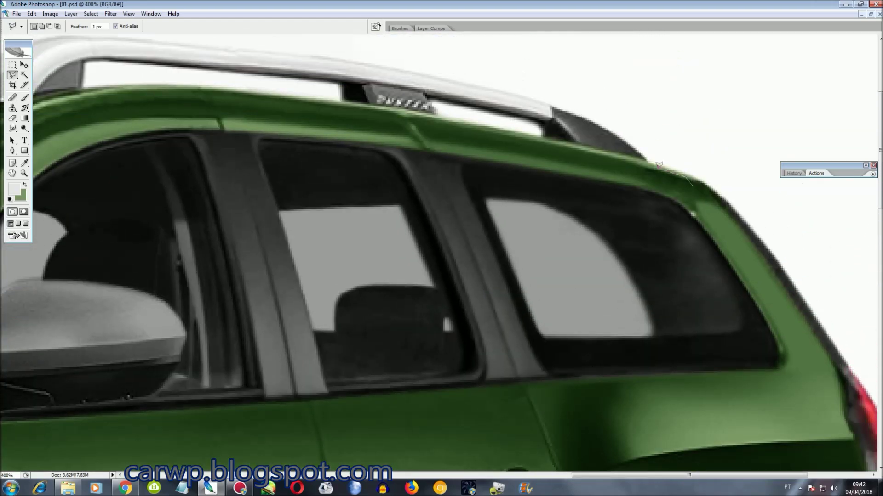
{"action": "left_click", "coordinate": [649, 173]}
{"action": "key", "text": "ctrl+j"}
{"action": "key", "text": "ctrl+t"}
{"action": "mouse_move", "coordinate": [636, 178]}
{"action": "left_mouse_down"}
{"action": "mouse_move", "coordinate": [417, 177]}
{"action": "mouse_move", "coordinate": [417, 128]}
{"action": "left_mouse_up"}
- Warp the stretched roof edge copy, view the whole car, and merge it down
{"action": "right_click", "coordinate": [463, 162]}
{"action": "key", "text": "Escape"}
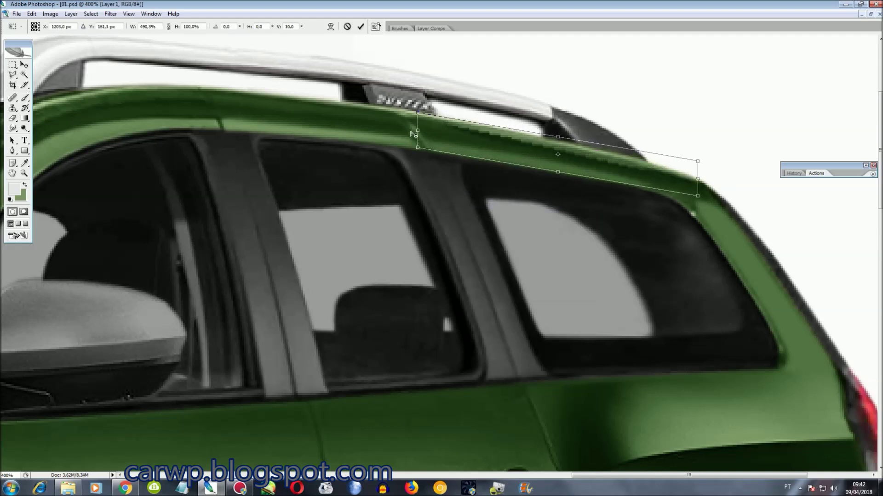
{"action": "right_click", "coordinate": [638, 163]}
{"action": "left_click", "coordinate": [653, 233]}
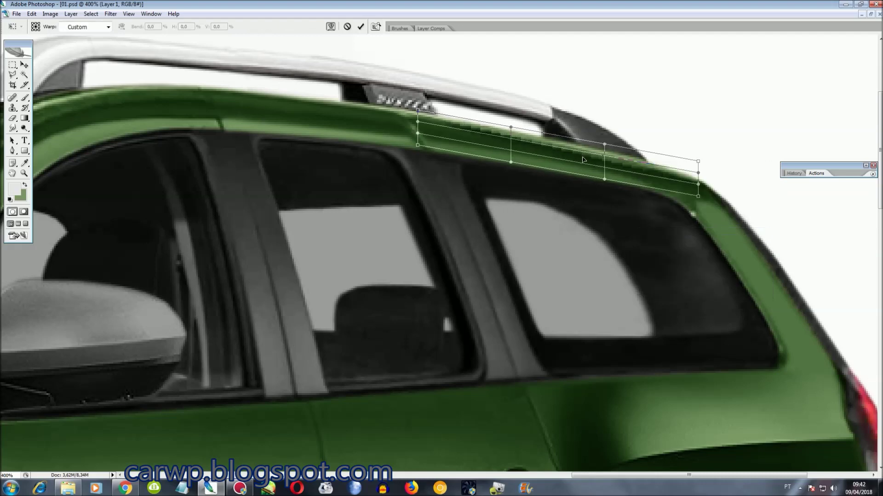
{"action": "key", "text": "Return"}
{"action": "key", "text": "l"}
{"action": "key", "text": "ctrl+0"}
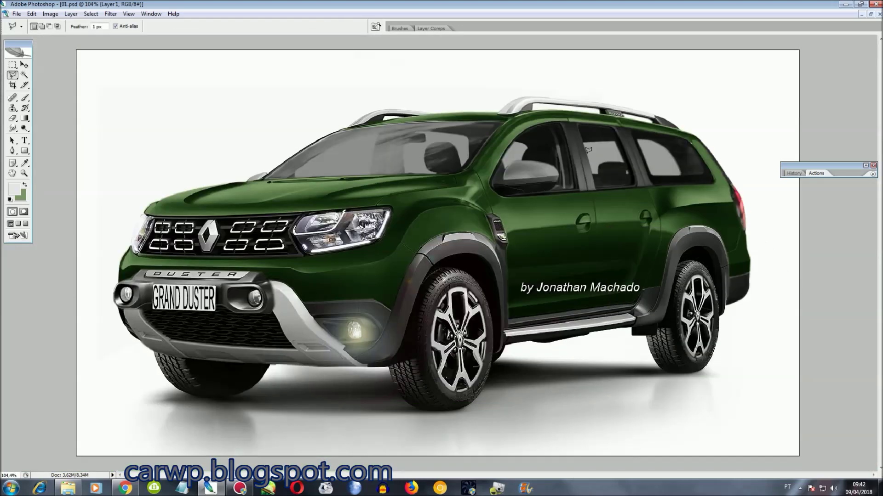
{"action": "key", "text": "ctrl+e"}
- Copy a piece of the rear fender edge, move it upward and enlarge it slightly
{"action": "key", "text": "ctrl+plus"}
{"action": "key", "text": "ctrl+plus"}
{"action": "key", "text": "ctrl+plus"}
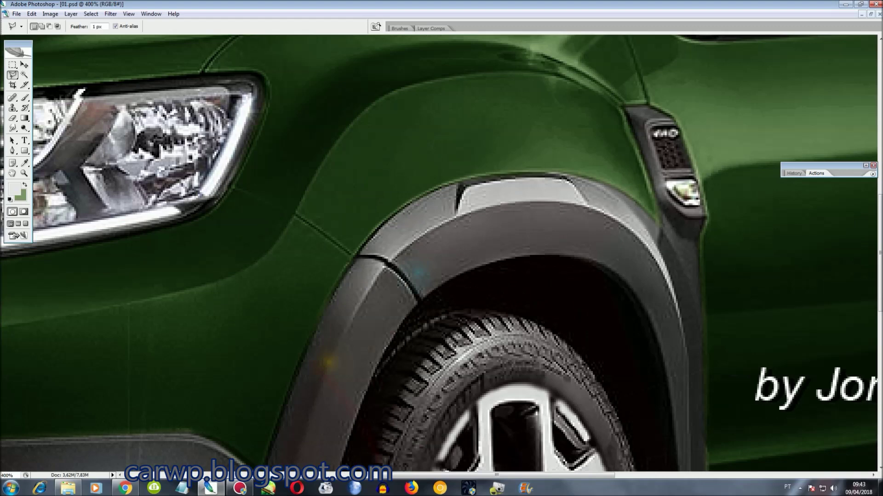
{"action": "left_click_drag", "start_coordinate": [592, 476], "coordinate": [808, 476]}
{"action": "key", "text": "ctrl+plus"}
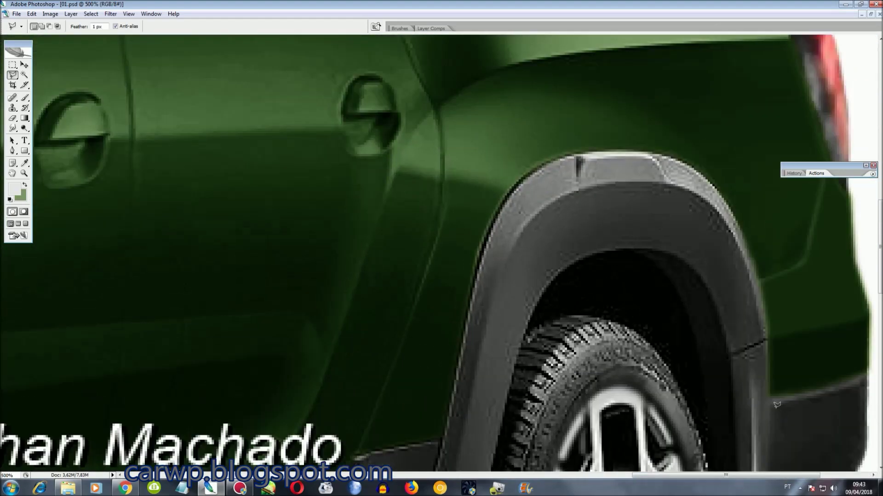
{"action": "left_click", "coordinate": [768, 336]}
{"action": "left_click", "coordinate": [768, 346]}
{"action": "left_click", "coordinate": [764, 328]}
{"action": "key", "text": "ctrl+j"}
{"action": "key", "text": "ctrl+t"}
{"action": "left_click_drag", "start_coordinate": [763, 348], "coordinate": [754, 298]}
{"action": "left_click_drag", "start_coordinate": [706, 318], "coordinate": [698, 324]}
{"action": "key", "text": "Return"}
- Make the Background layer active and outline the lower wheel arch trim
{"action": "key", "text": "F7"}
{"action": "scroll", "coordinate": [763, 321], "scroll_direction": "down", "scroll_amount": 1}
{"action": "scroll", "coordinate": [763, 321], "scroll_direction": "down", "scroll_amount": 2}
{"action": "left_click", "coordinate": [810, 411]}
{"action": "left_click", "coordinate": [854, 357]}
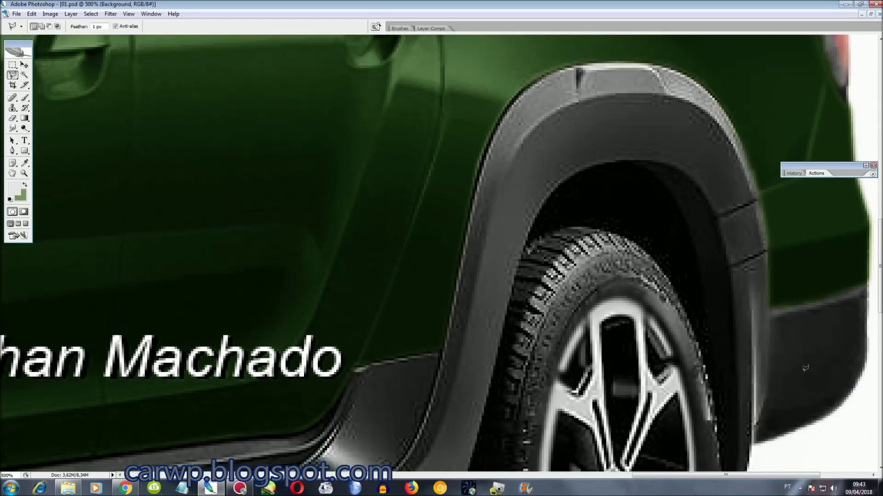
{"action": "left_click", "coordinate": [722, 275]}
{"action": "left_click", "coordinate": [769, 257]}
{"action": "left_click", "coordinate": [771, 316]}
{"action": "double_click", "coordinate": [725, 283]}
- Copy the arch trim, stretch it upward, then skew and warp it to reshape the notch
{"action": "key", "text": "ctrl+j"}
{"action": "key", "text": "ctrl+t"}
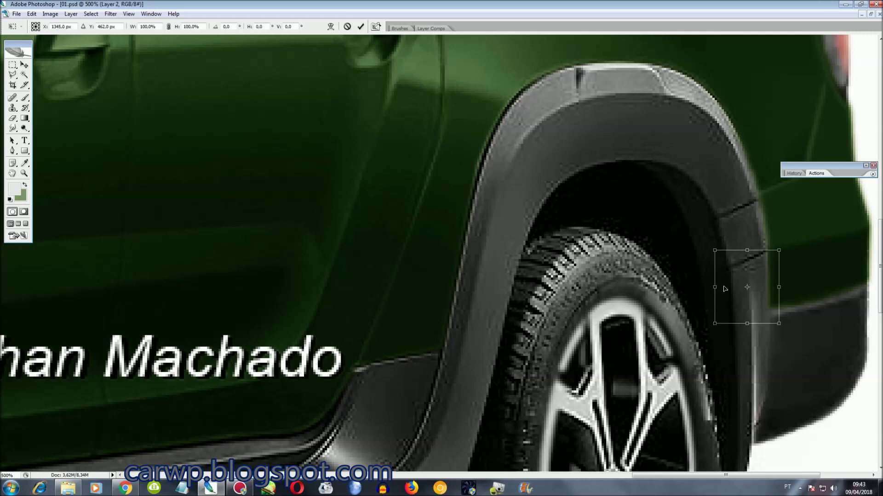
{"action": "left_click_drag", "start_coordinate": [751, 249], "coordinate": [748, 227]}
{"action": "mouse_move", "coordinate": [745, 185]}
{"action": "left_mouse_down"}
{"action": "mouse_move", "coordinate": [746, 163]}
{"action": "mouse_move", "coordinate": [736, 163]}
{"action": "left_mouse_up"}
{"action": "right_click", "coordinate": [745, 172]}
{"action": "left_click", "coordinate": [763, 215]}
{"action": "right_click", "coordinate": [740, 199]}
{"action": "left_click", "coordinate": [753, 271]}
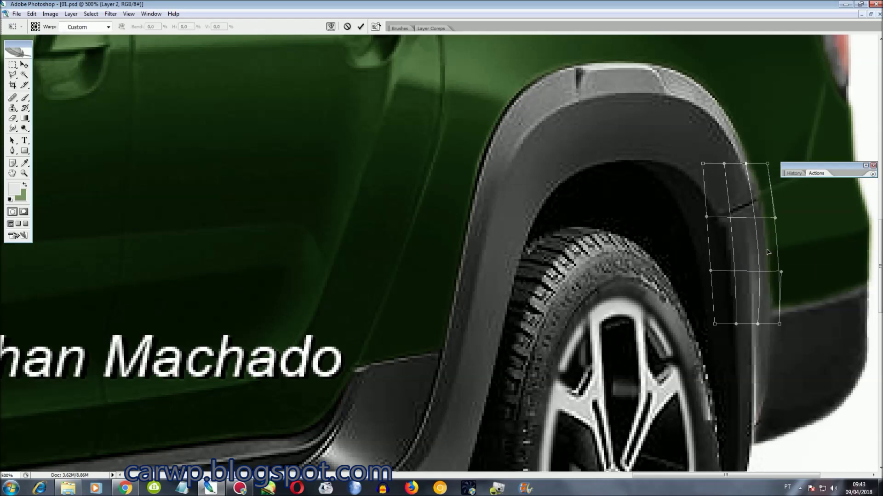
{"action": "key", "text": "Return"}
- Toggle the notch patch layer on and off to compare the wheel arch
{"action": "key", "text": "l"}
{"action": "scroll", "coordinate": [790, 281], "scroll_direction": "down", "scroll_amount": 1}
{"action": "key", "text": "F7"}
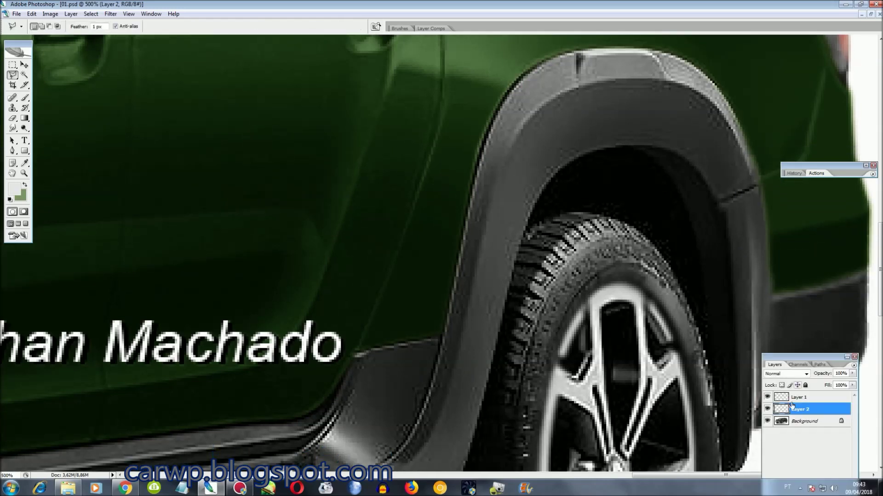
{"action": "left_click", "coordinate": [767, 410]}
{"action": "left_click", "coordinate": [767, 409]}
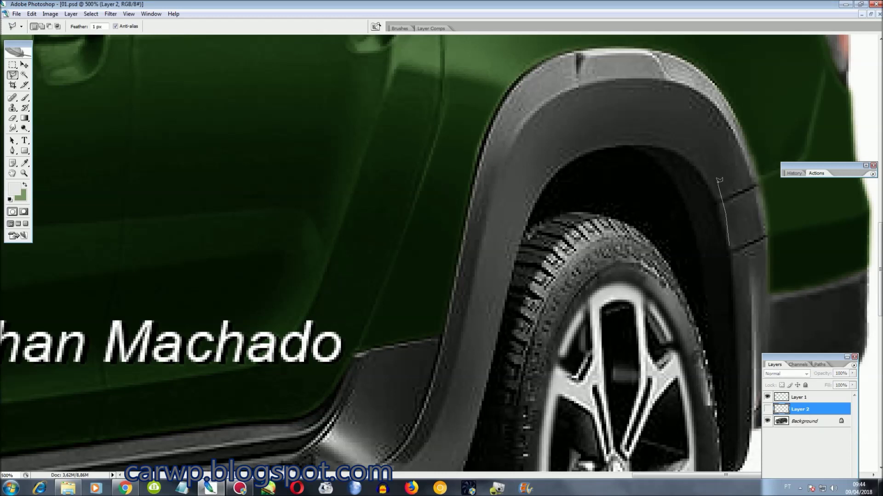
{"action": "left_click", "coordinate": [767, 410]}
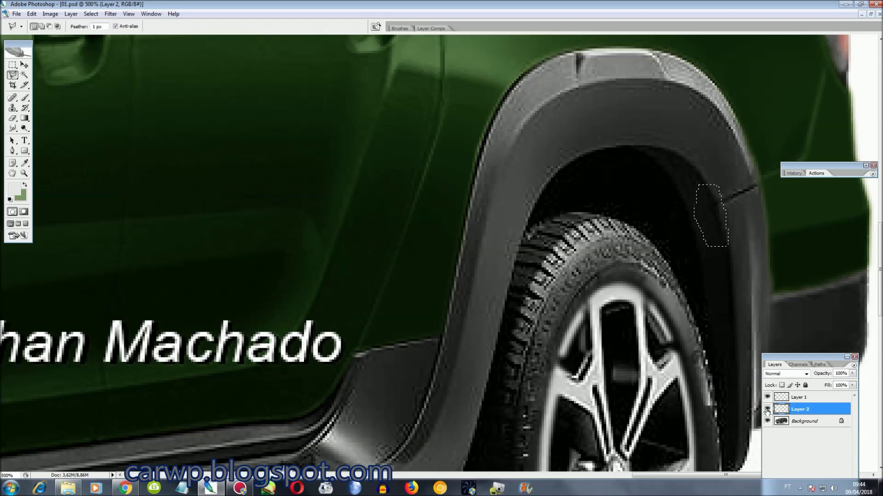
{"action": "left_click", "coordinate": [767, 410]}
{"action": "left_click", "coordinate": [767, 409]}
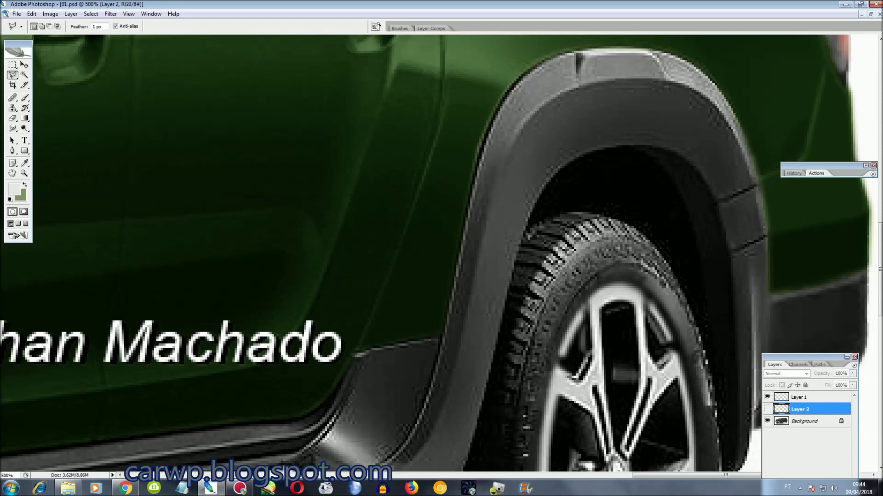
{"action": "double_click", "coordinate": [761, 164]}
{"action": "left_click", "coordinate": [767, 409]}
{"action": "left_click", "coordinate": [766, 409]}
{"action": "left_click", "coordinate": [767, 409]}
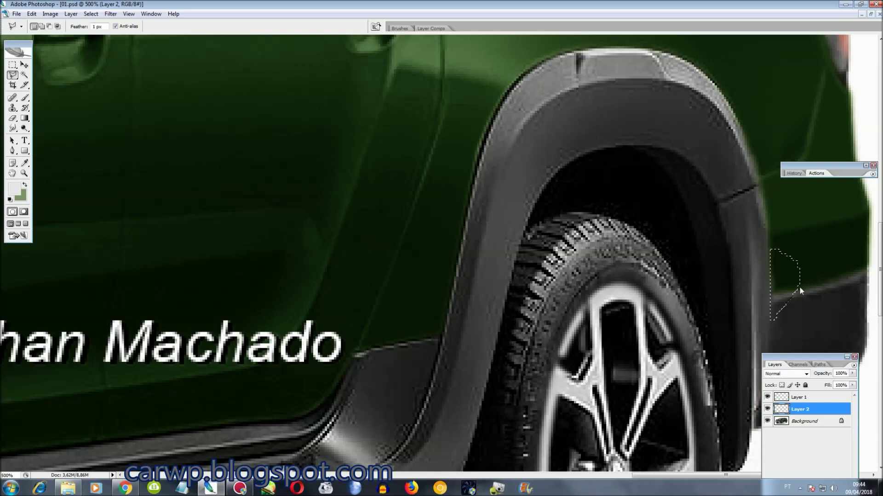
- Close the palettes, fit the car on screen, and merge all visible layers
{"action": "left_click", "coordinate": [855, 356]}
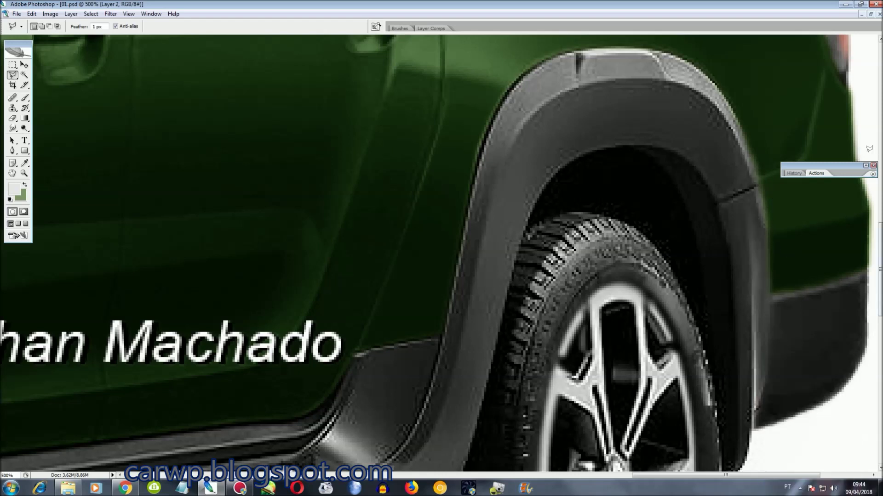
{"action": "left_click", "coordinate": [873, 166]}
{"action": "key", "text": "ctrl+0"}
{"action": "key", "text": "ctrl+shift+e"}
{"action": "key", "text": "F9"}
{"action": "key", "text": "ctrl+plus"}
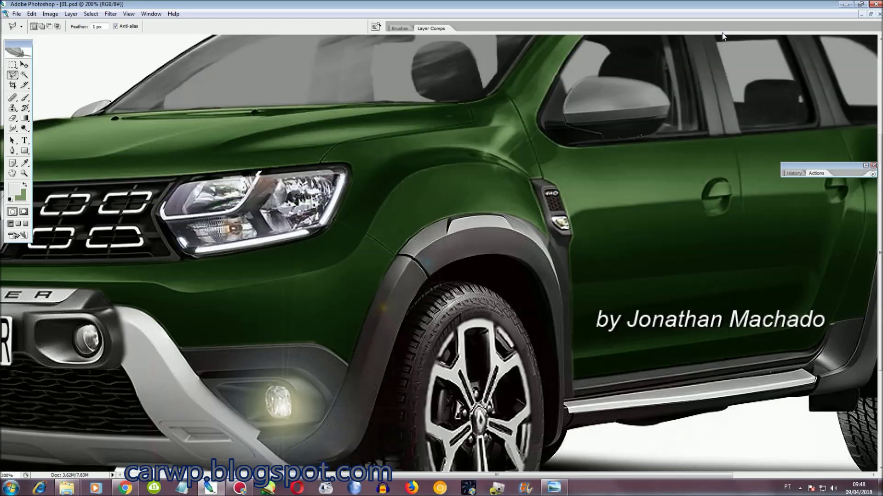
- Zoom in and polygonal-lasso the windshield area beside the A-pillar
{"action": "key", "text": "ctrl+plus"}
{"action": "scroll", "coordinate": [567, 256], "scroll_direction": "up", "scroll_amount": 3}
{"action": "scroll", "coordinate": [567, 256], "scroll_direction": "up", "scroll_amount": 3}
{"action": "scroll", "coordinate": [570, 256], "scroll_direction": "up", "scroll_amount": 1}
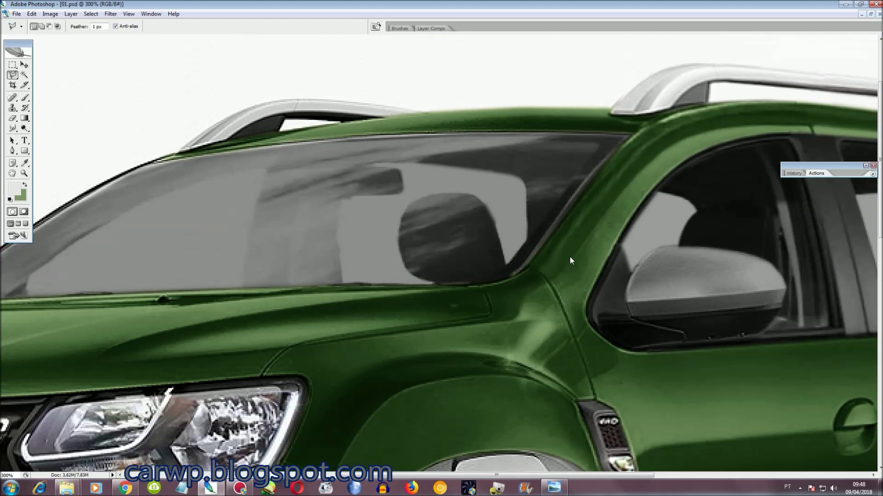
{"action": "scroll", "coordinate": [569, 257], "scroll_direction": "up", "scroll_amount": 1}
{"action": "left_click", "coordinate": [528, 242]}
{"action": "left_click", "coordinate": [596, 156]}
{"action": "left_click", "coordinate": [537, 153]}
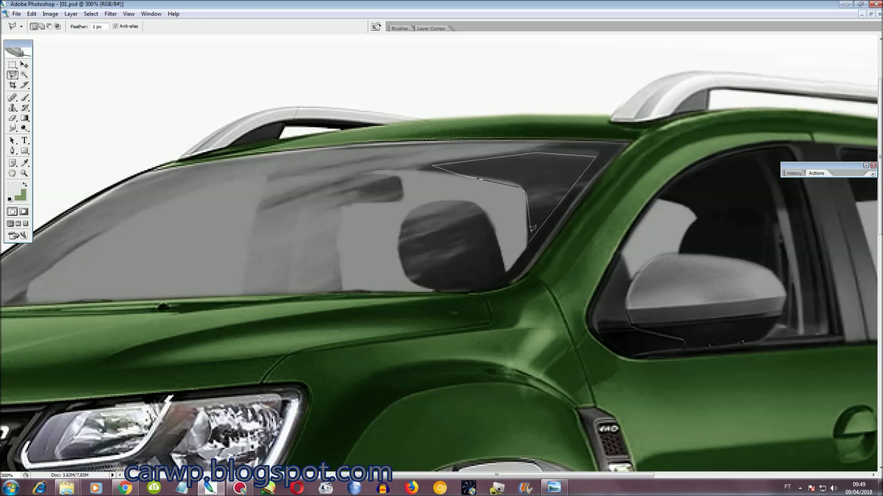
{"action": "left_click", "coordinate": [528, 241]}
- Copy the windshield selection to its own layer and shift it left across the glass
{"action": "key", "text": "ctrl+j"}
{"action": "key", "text": "ctrl+t"}
{"action": "mouse_move", "coordinate": [551, 229]}
{"action": "left_mouse_down"}
{"action": "mouse_move", "coordinate": [503, 228]}
{"action": "mouse_move", "coordinate": [493, 237]}
{"action": "left_mouse_up"}
{"action": "key", "text": "Return"}
- Smudge the patch edges darker along the A-pillar, then hide the patch to compare
{"action": "key", "text": "r"}
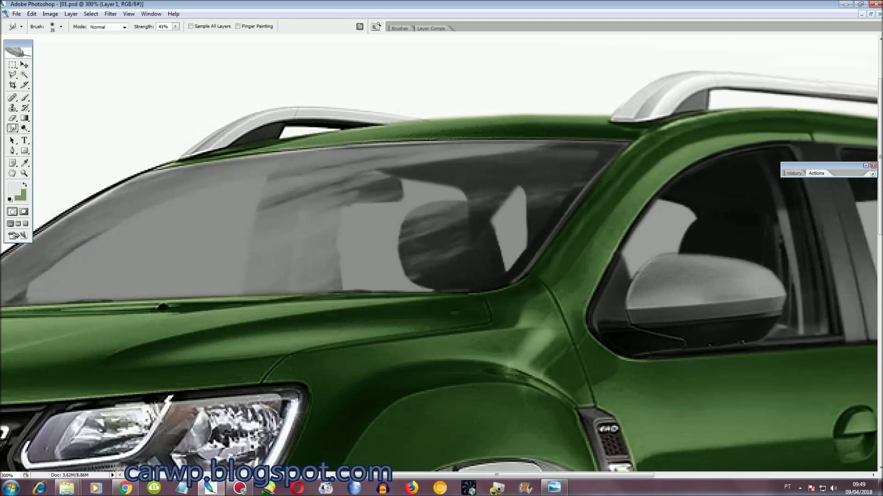
{"action": "mouse_move", "coordinate": [527, 205]}
{"action": "left_mouse_down"}
{"action": "mouse_move", "coordinate": [487, 207]}
{"action": "mouse_move", "coordinate": [559, 217]}
{"action": "mouse_move", "coordinate": [510, 220]}
{"action": "mouse_move", "coordinate": [499, 259]}
{"action": "mouse_move", "coordinate": [547, 252]}
{"action": "left_mouse_up"}
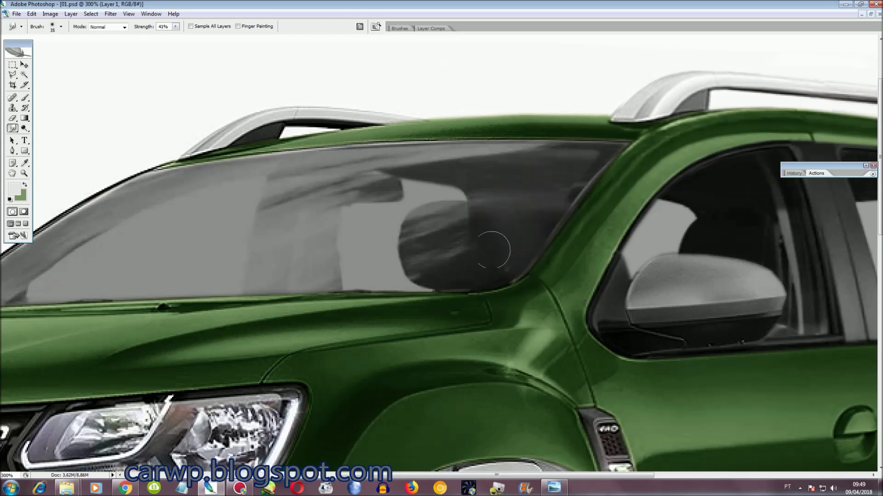
{"action": "mouse_move", "coordinate": [585, 157]}
{"action": "left_mouse_down"}
{"action": "mouse_move", "coordinate": [533, 272]}
{"action": "mouse_move", "coordinate": [547, 277]}
{"action": "left_mouse_up"}
{"action": "key", "text": "F7"}
{"action": "left_click", "coordinate": [768, 397]}
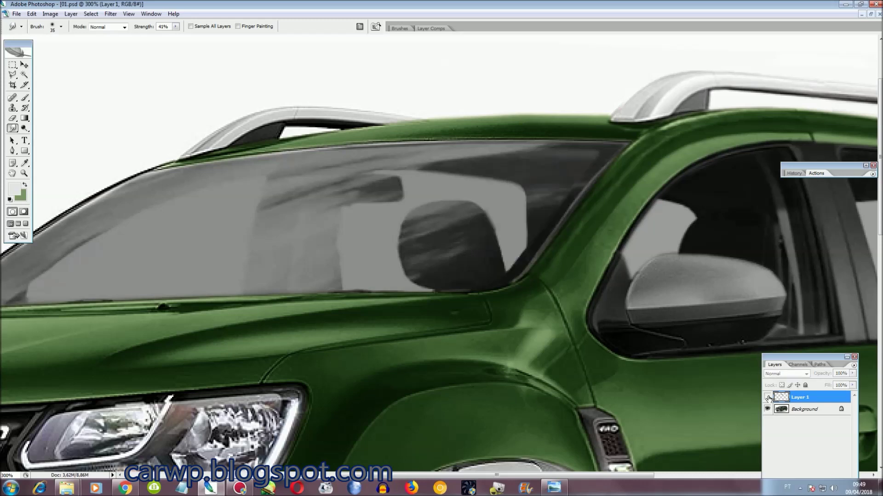
- Lasso the area around the mirror, deselect it, and toggle the patch to compare
{"action": "key", "text": "l"}
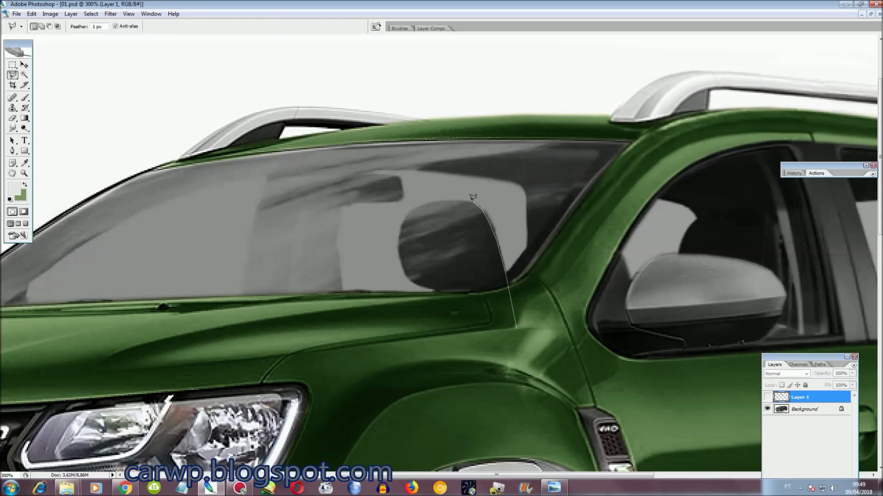
{"action": "left_click", "coordinate": [414, 201]}
{"action": "left_click", "coordinate": [357, 277]}
{"action": "left_click", "coordinate": [386, 340]}
{"action": "left_click", "coordinate": [425, 365]}
{"action": "left_click", "coordinate": [516, 328]}
{"action": "left_click", "coordinate": [767, 397]}
{"action": "key", "text": "ctrl+d"}
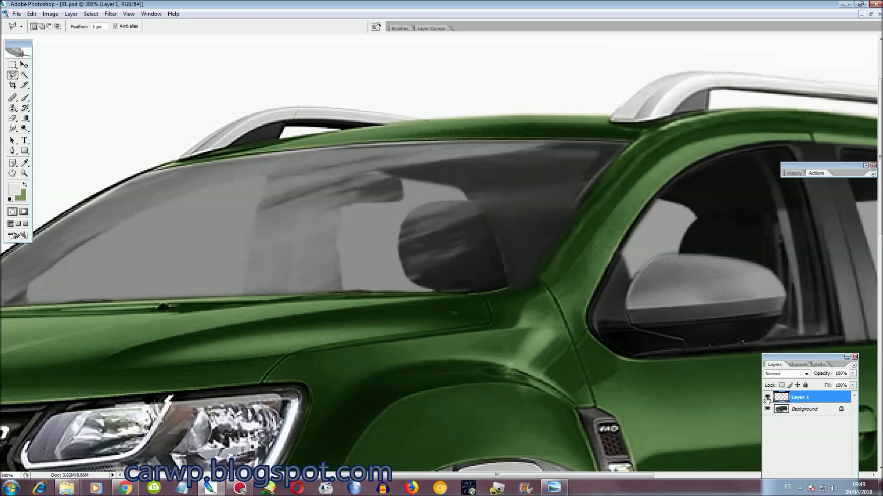
{"action": "left_click", "coordinate": [767, 397]}
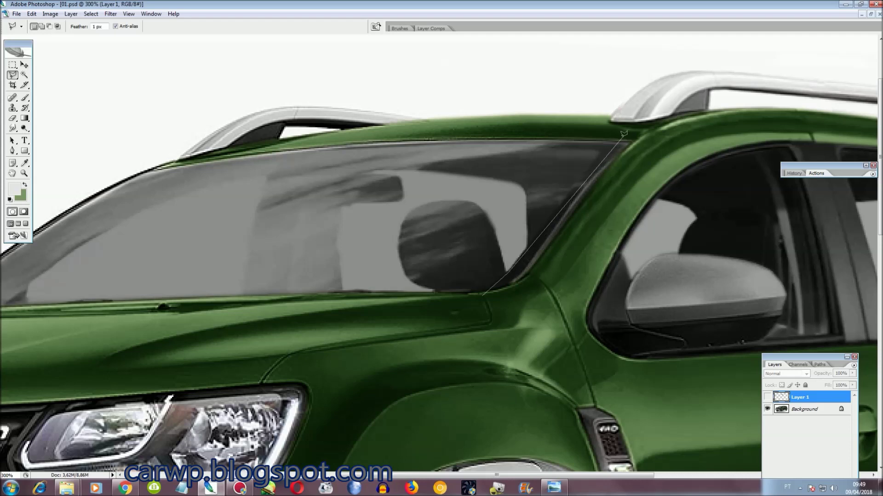
- Outline the A-pillar strip and the roof above the windshield, comparing with the patch shown and hidden
{"action": "left_click", "coordinate": [679, 158]}
{"action": "double_click", "coordinate": [630, 342]}
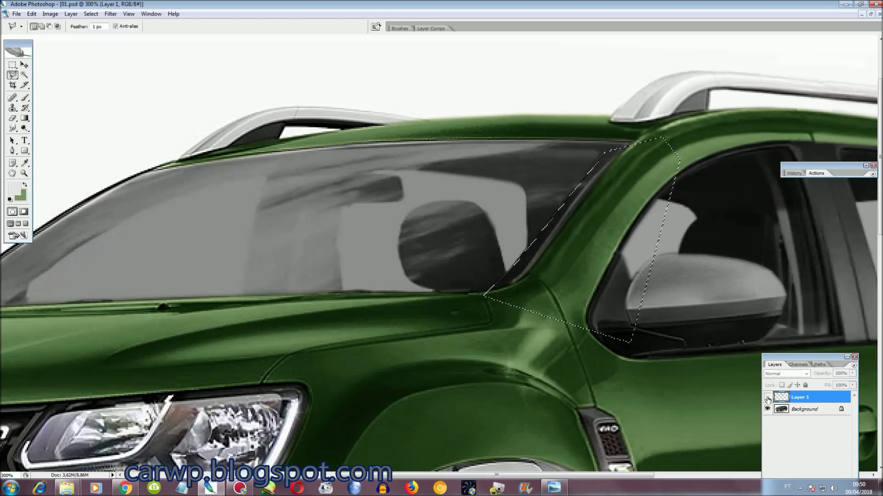
{"action": "left_click", "coordinate": [767, 397]}
{"action": "left_click", "coordinate": [767, 397]}
{"action": "left_click", "coordinate": [378, 168]}
{"action": "left_click", "coordinate": [710, 137]}
{"action": "left_click", "coordinate": [610, 88]}
{"action": "left_click", "coordinate": [531, 89]}
{"action": "left_click", "coordinate": [504, 90]}
{"action": "double_click", "coordinate": [452, 105]}
{"action": "left_click", "coordinate": [767, 397]}
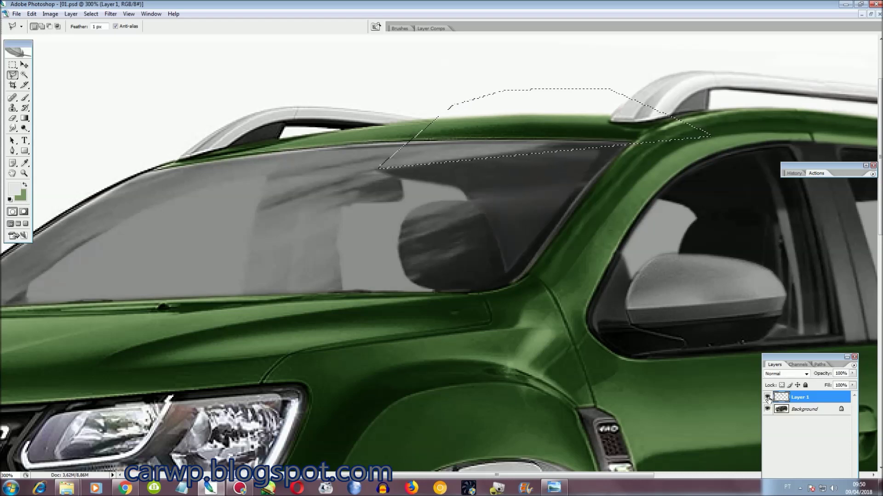
- Outline one more small area and merge the windshield patch layer into the background
{"action": "left_click", "coordinate": [457, 185]}
{"action": "left_click", "coordinate": [351, 233]}
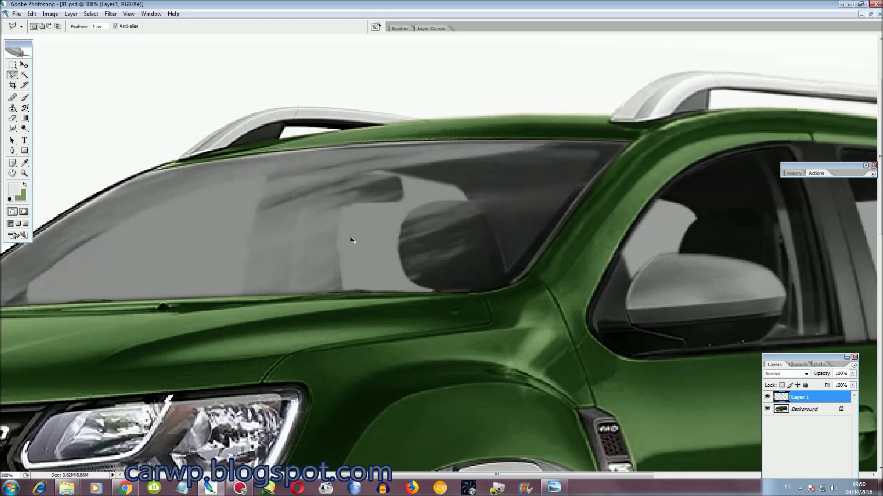
{"action": "key", "text": "ctrl+e"}
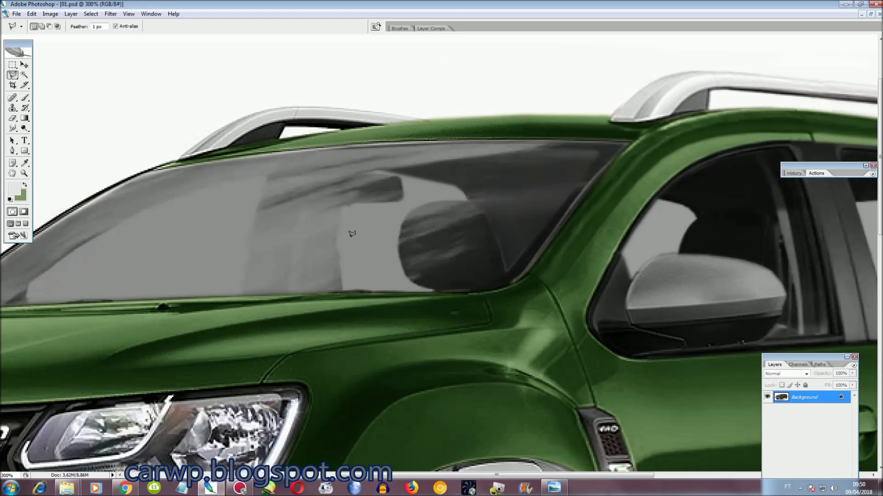
- Zoom to 400% and polygonal-lasso the upper windshield glass
{"action": "key", "text": "ctrl+plus"}
{"action": "left_click", "coordinate": [742, 182]}
{"action": "left_click", "coordinate": [725, 180]}
{"action": "left_click", "coordinate": [326, 138]}
{"action": "left_click", "coordinate": [387, 235]}
{"action": "left_click", "coordinate": [515, 268]}
{"action": "left_click", "coordinate": [644, 268]}
{"action": "left_click", "coordinate": [719, 213]}
{"action": "left_click", "coordinate": [725, 180]}
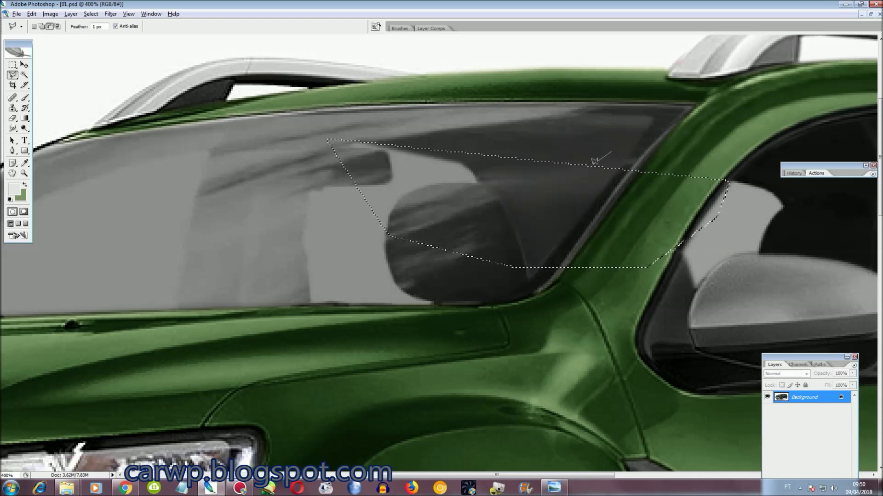
- Subtract the A-pillar and the glass edge from the windshield selection
{"action": "left_click", "coordinate": [529, 295]}
{"action": "left_click", "coordinate": [777, 317]}
{"action": "left_click", "coordinate": [782, 140]}
{"action": "left_click", "coordinate": [611, 151]}
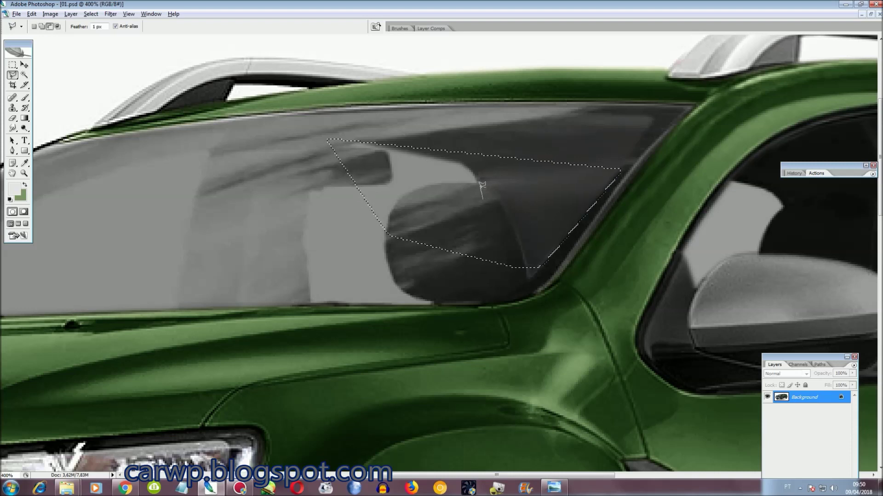
{"action": "left_click", "coordinate": [454, 146]}
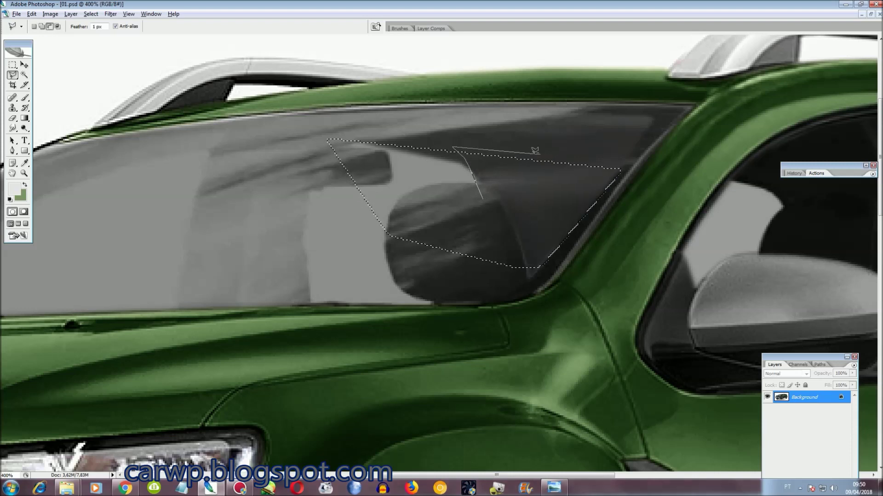
{"action": "key", "text": "Delete"}
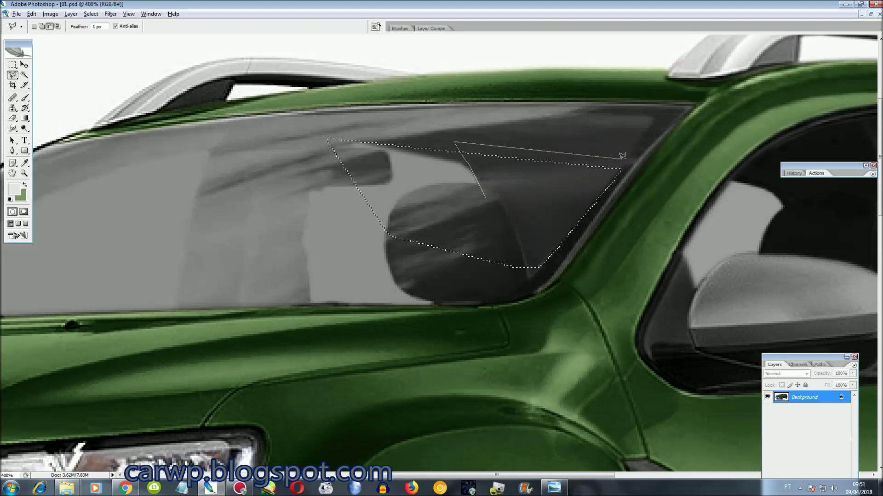
{"action": "left_click", "coordinate": [567, 306]}
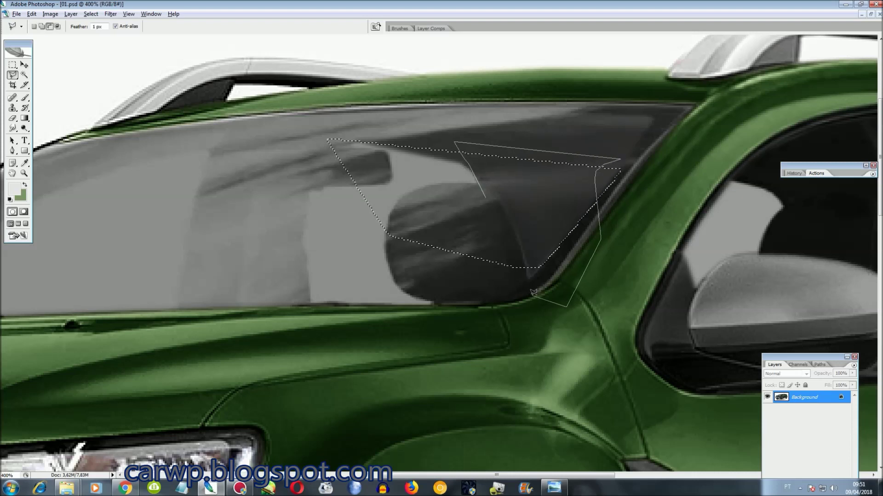
{"action": "left_click", "coordinate": [487, 197]}
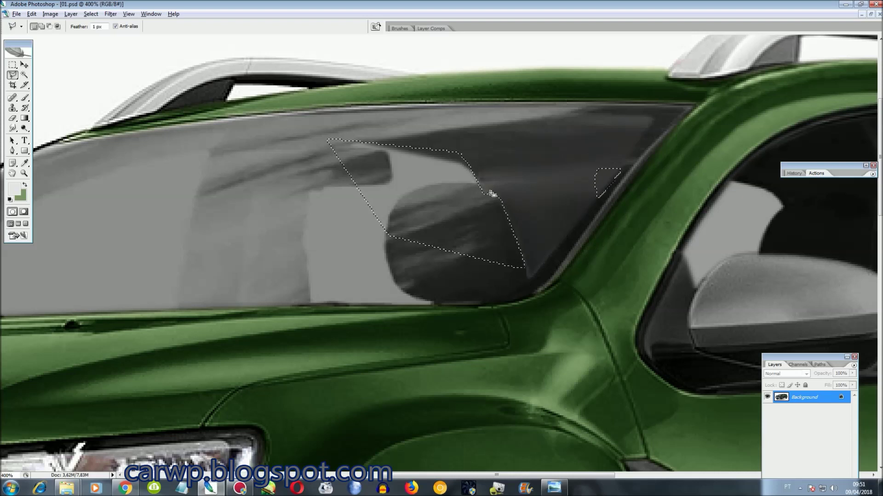
- Subtract the dark reflection shapes, leaving only the light-grey patches selected
{"action": "left_click", "coordinate": [500, 183]}
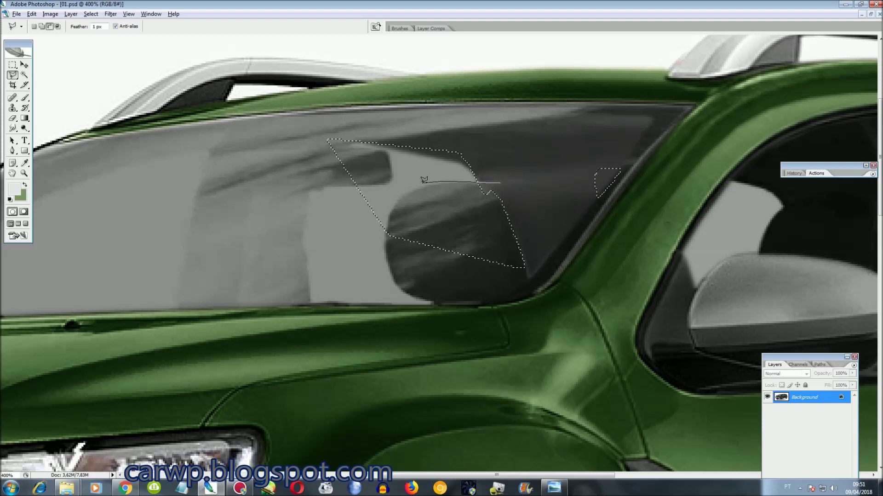
{"action": "left_click", "coordinate": [381, 209]}
{"action": "left_click", "coordinate": [389, 294]}
{"action": "left_click", "coordinate": [529, 295]}
{"action": "left_click", "coordinate": [499, 183]}
{"action": "left_click", "coordinate": [344, 188]}
{"action": "left_click", "coordinate": [321, 132]}
{"action": "left_click", "coordinate": [345, 188]}
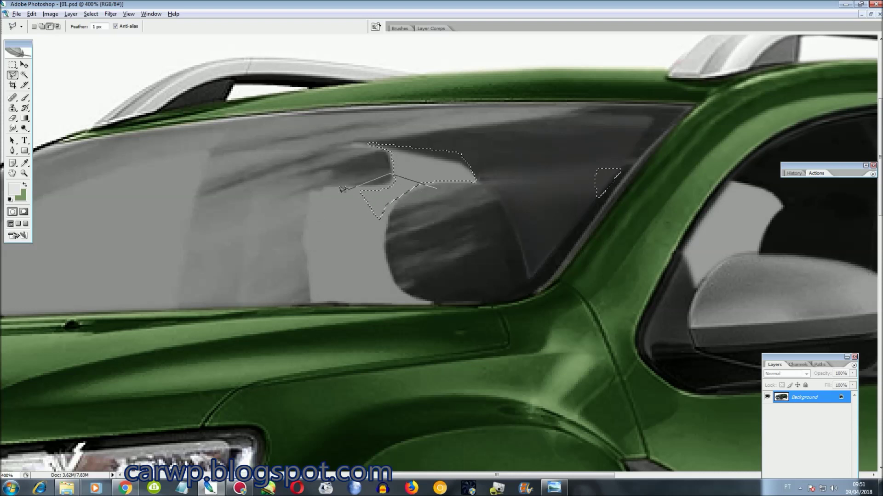
- Sample a medium grey from the windshield glass with the Eyedropper and zoom to fit
{"action": "left_click", "coordinate": [25, 163]}
{"action": "left_click", "coordinate": [405, 170]}
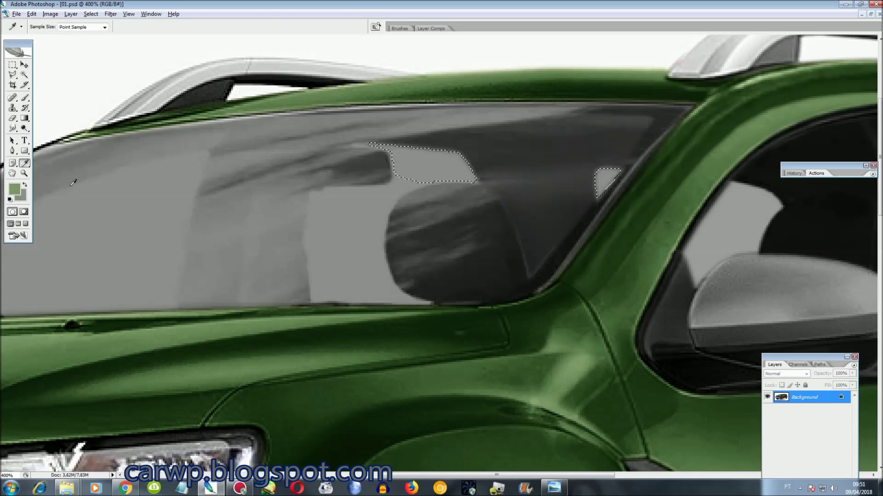
{"action": "key", "text": "ctrl+0"}
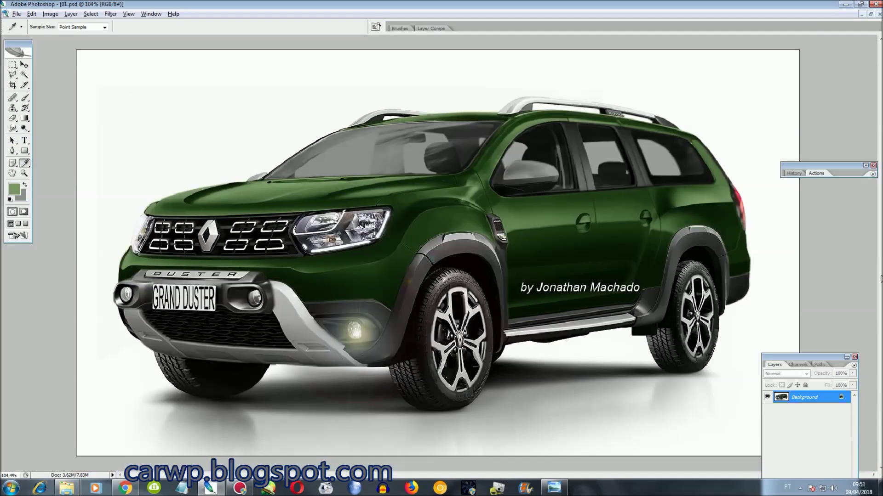